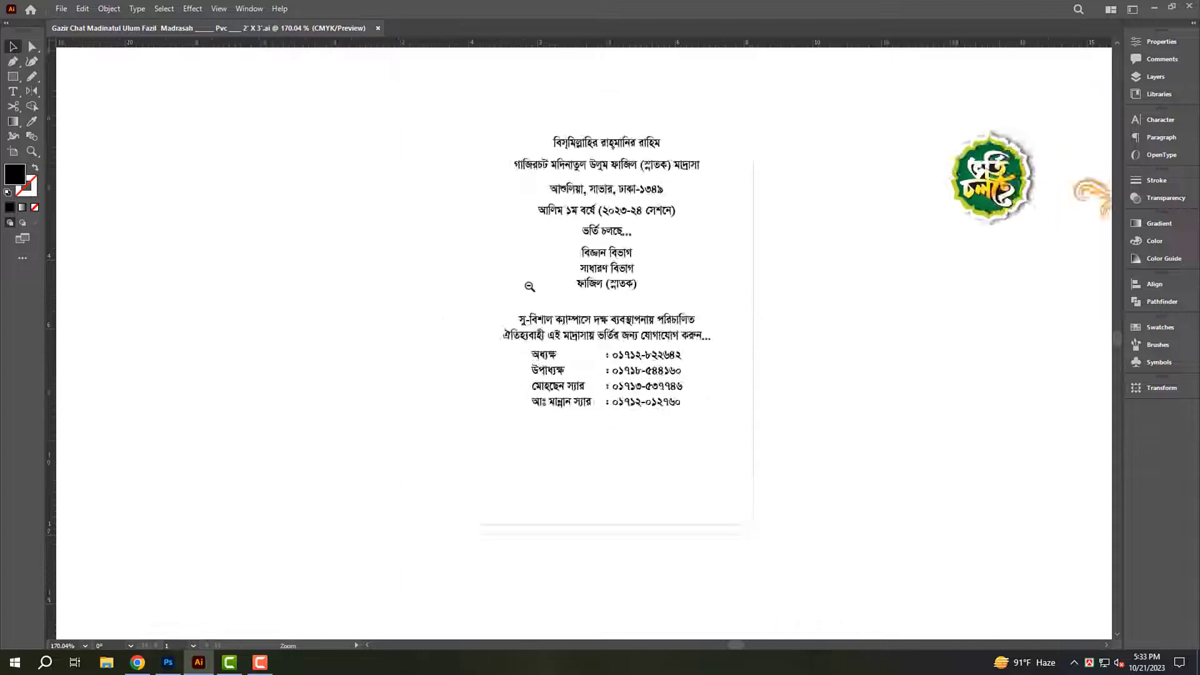
# Draw a 24 × 36 in rectangle and place it beside the text card.
pyautogui.keyDown('alt'); pyautogui.click(529, 287); pyautogui.keyUp('alt')
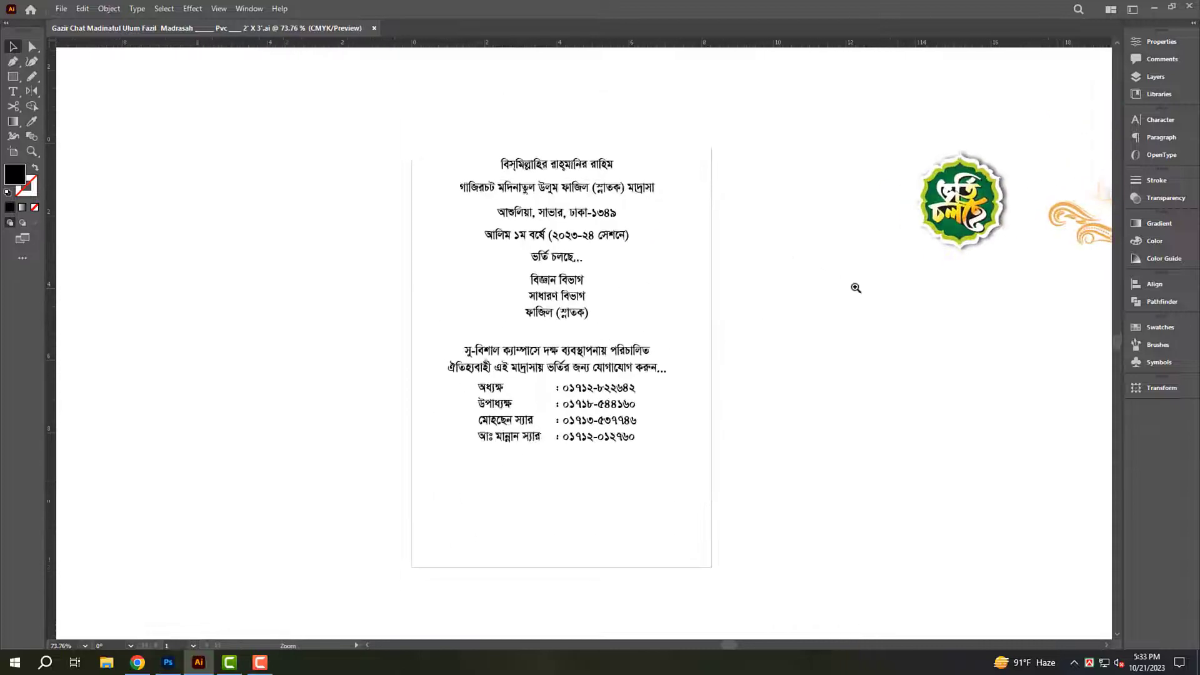
pyautogui.moveTo(855, 287)
pyautogui.mouseDown()
pyautogui.moveTo(894, 296)
pyautogui.moveTo(785, 289)
pyautogui.mouseUp()
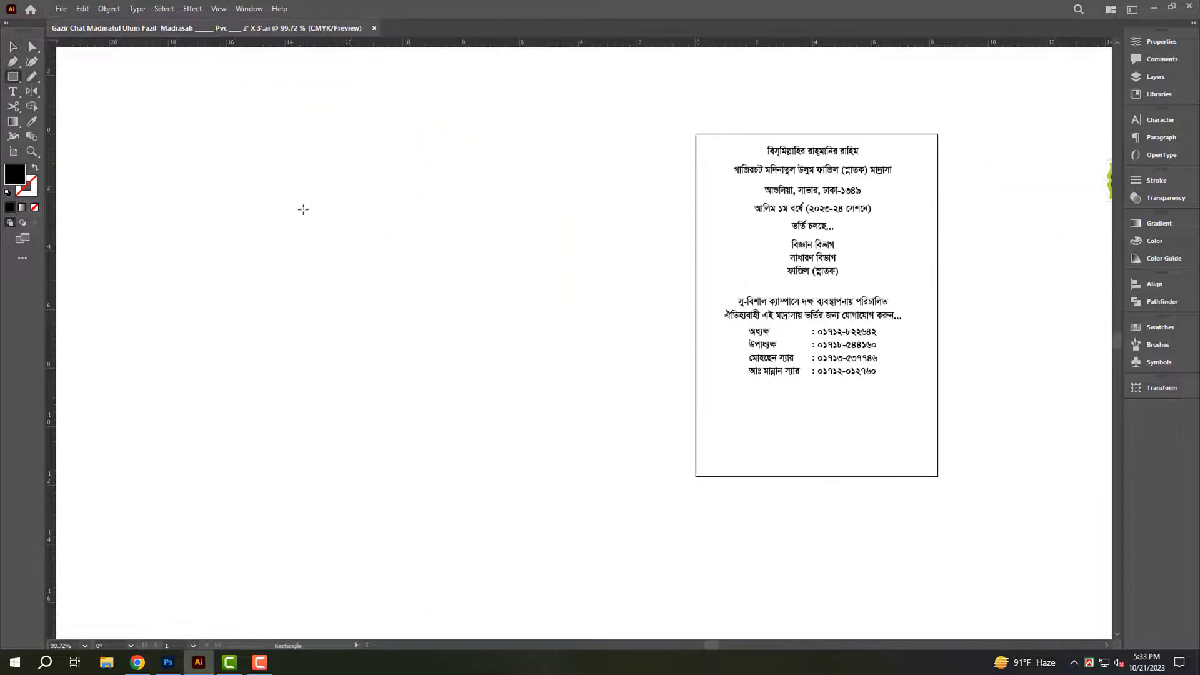
pyautogui.click(341, 227)
pyautogui.write('24')
pyautogui.press('Tab')
pyautogui.write('36')
pyautogui.press('Return')
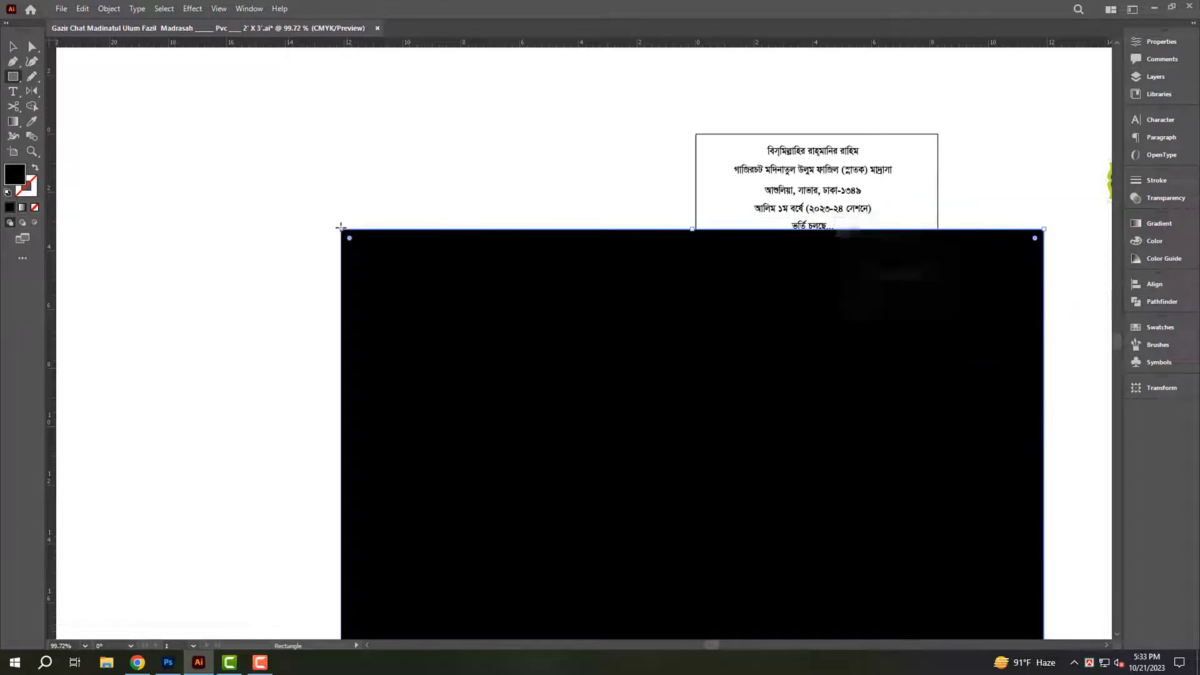
pyautogui.hotkey('ctrl', '0')
pyautogui.press('v')
pyautogui.moveTo(550, 422)
pyautogui.mouseDown()
pyautogui.moveTo(504, 373)
pyautogui.moveTo(552, 375)
pyautogui.mouseUp()
pyautogui.scroll(3, 556, 366)
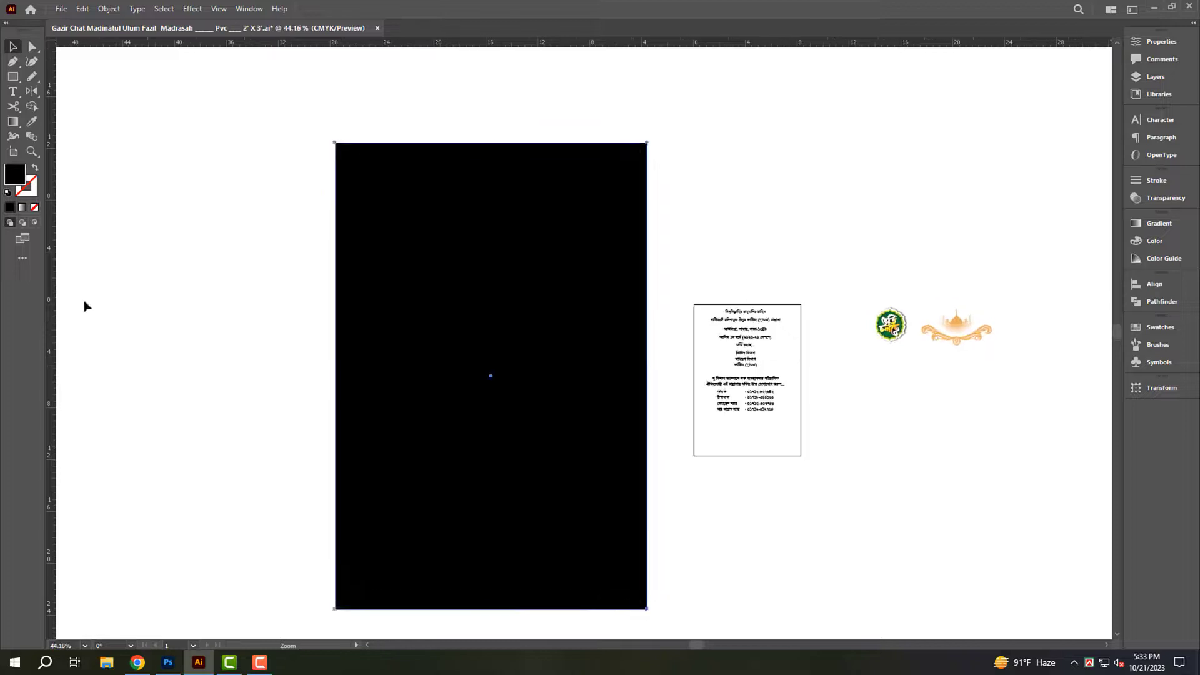
# Add vertical and horizontal ruler guides crossing at the rectangle's centre.
pyautogui.hotkey('ctrl', 'r')
pyautogui.hotkey('ctrl', 'r')
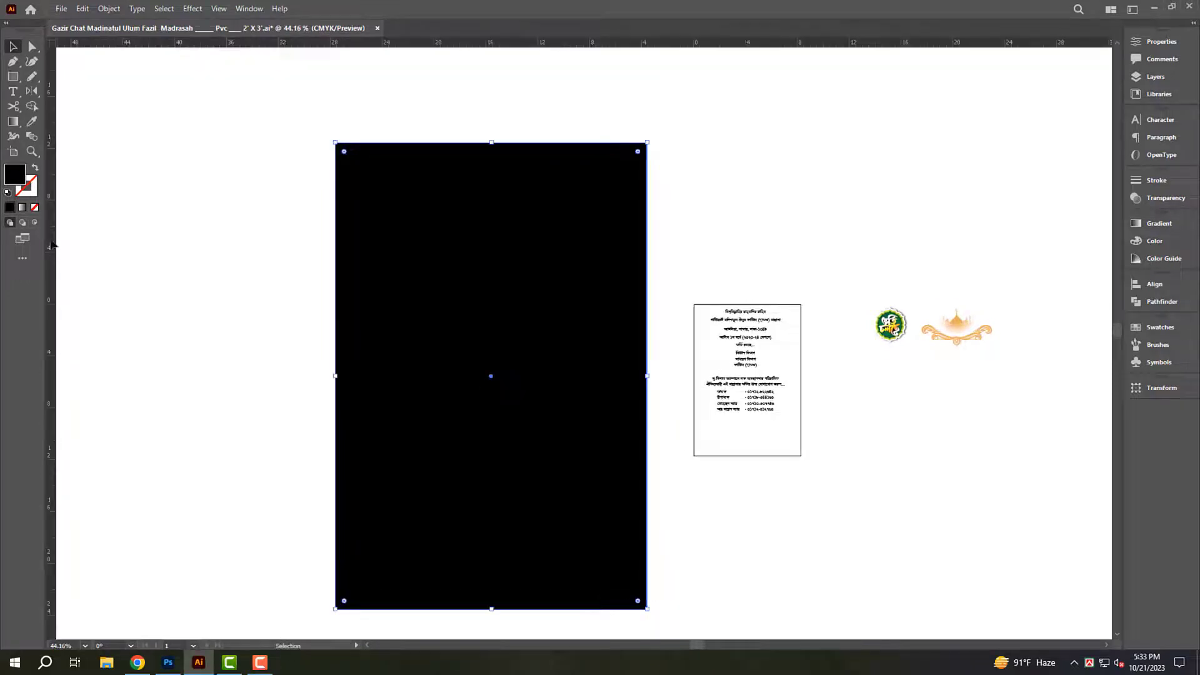
pyautogui.moveTo(446, 211); pyautogui.dragTo(492, 209)
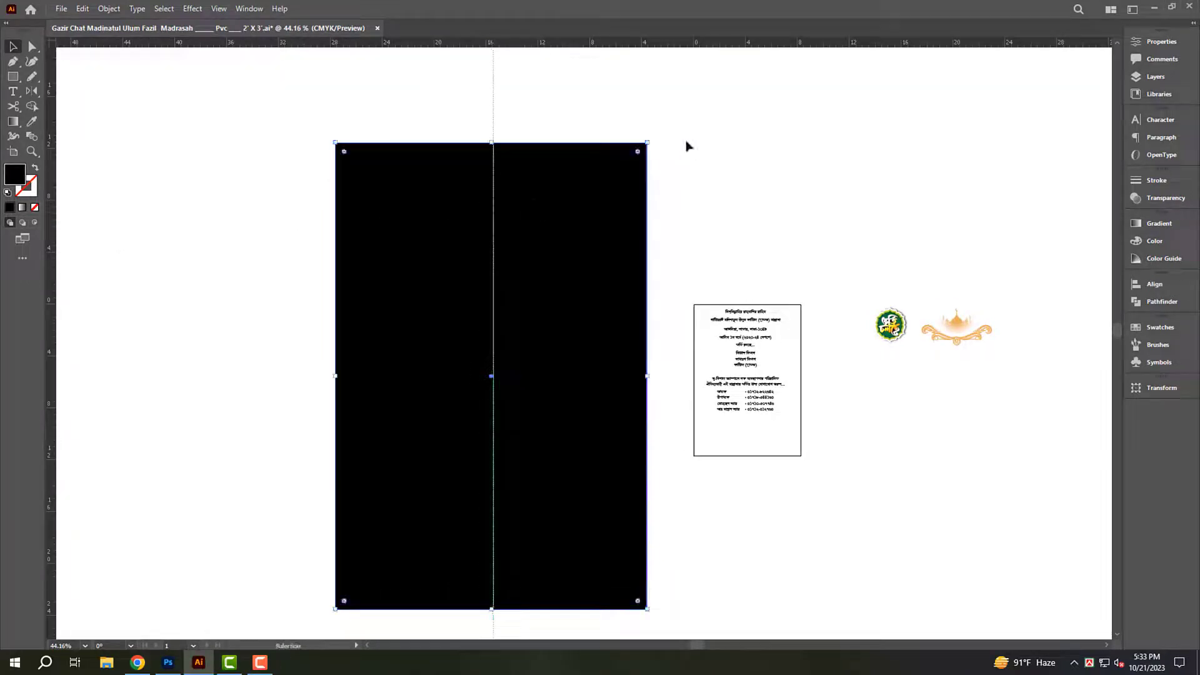
pyautogui.moveTo(646, 44); pyautogui.dragTo(659, 377)
pyautogui.press('Right')
pyautogui.press('Down')
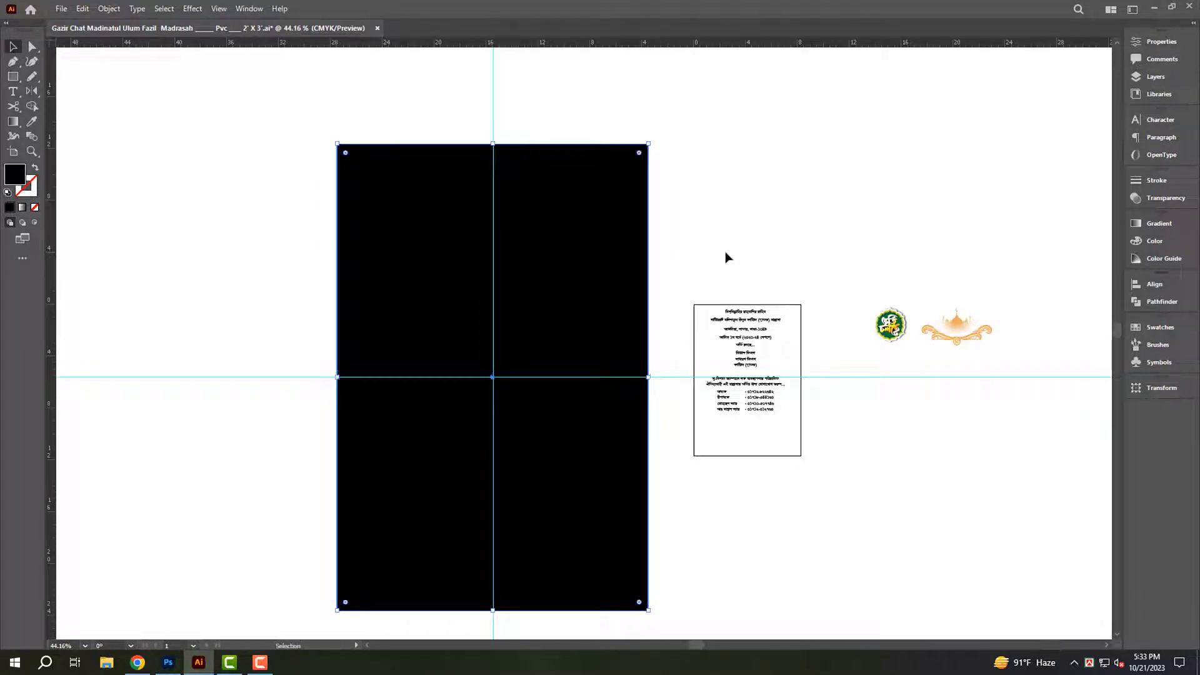
# Make the rectangle an outline and add an inset border with a -5 Offset Path.
pyautogui.click(35, 170)
pyautogui.hotkey('alt', 'o')
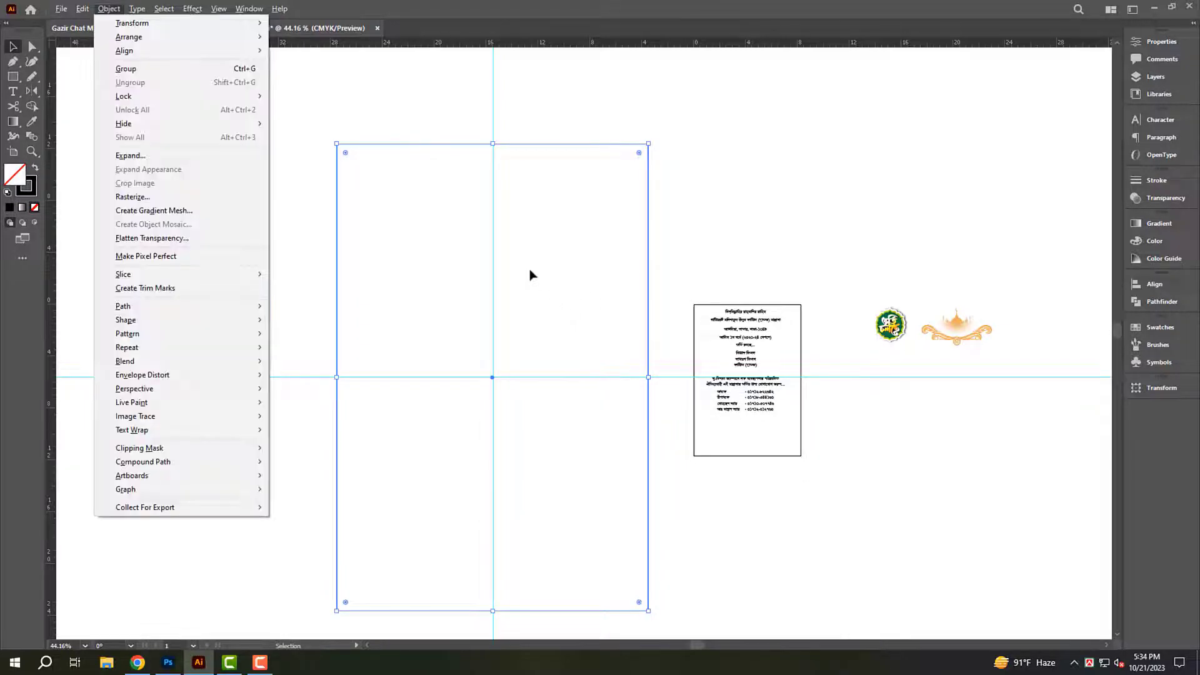
pyautogui.press('p')
pyautogui.press('Right')
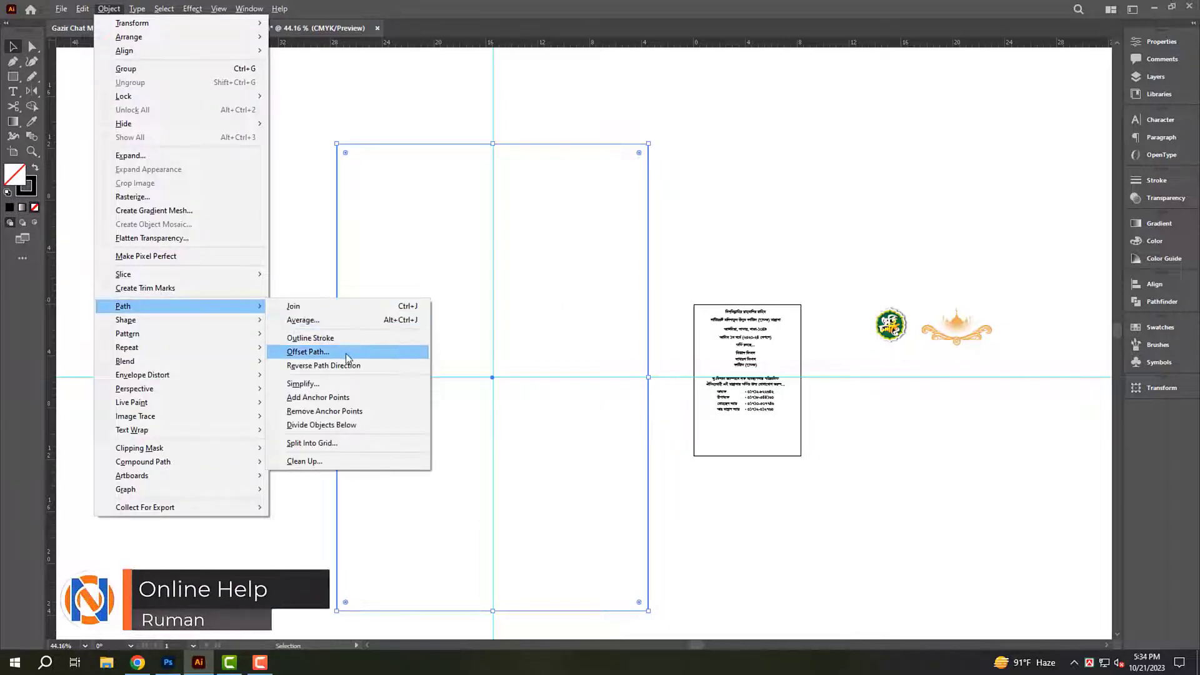
pyautogui.click(308, 352)
pyautogui.write('-.')
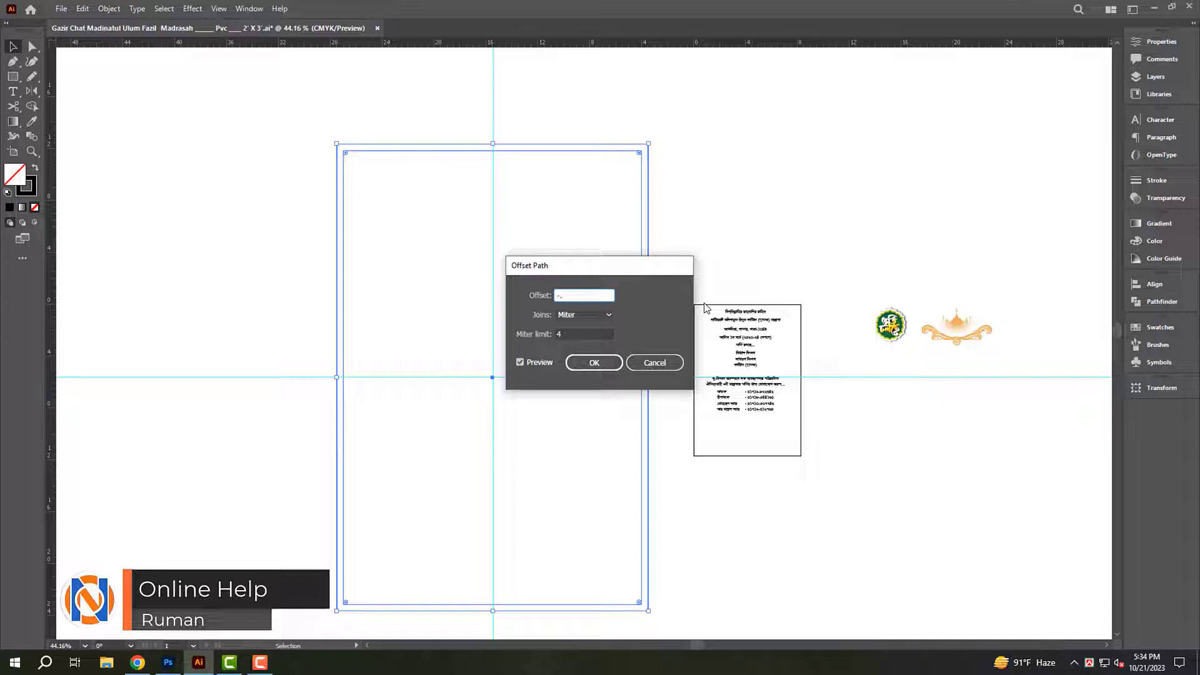
pyautogui.write('5')
pyautogui.press('Return')
pyautogui.click(574, 214)
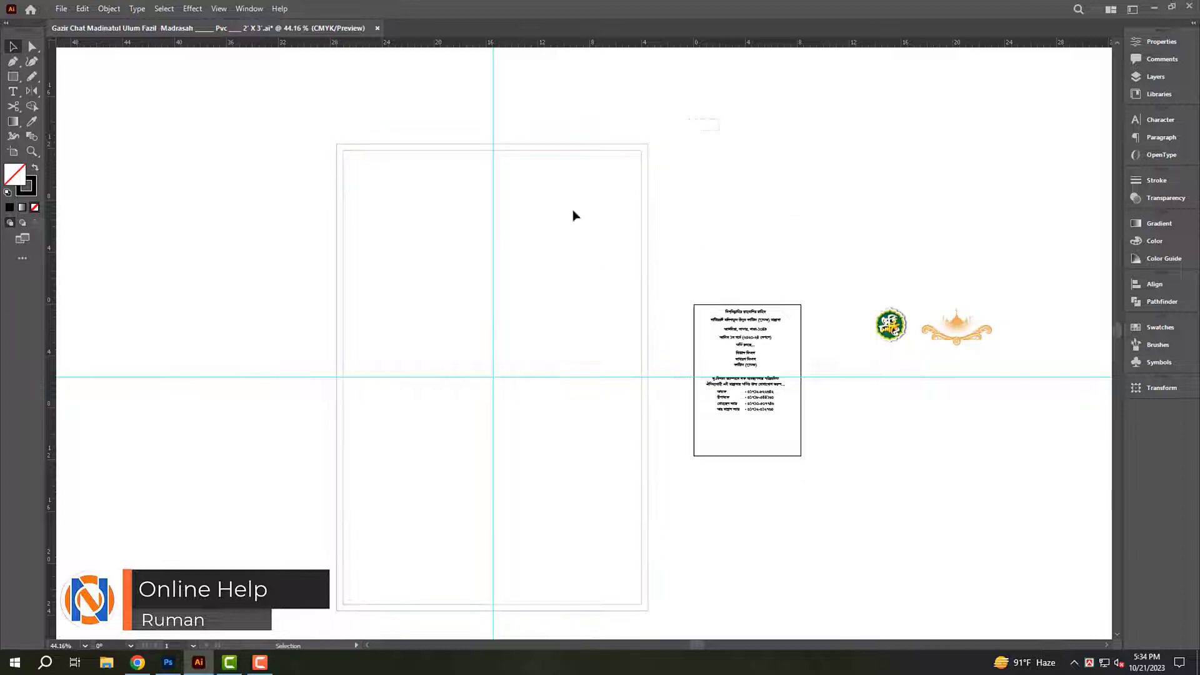
pyautogui.press('z')
pyautogui.keyDown('alt'); pyautogui.click(541, 196); pyautogui.keyUp('alt')
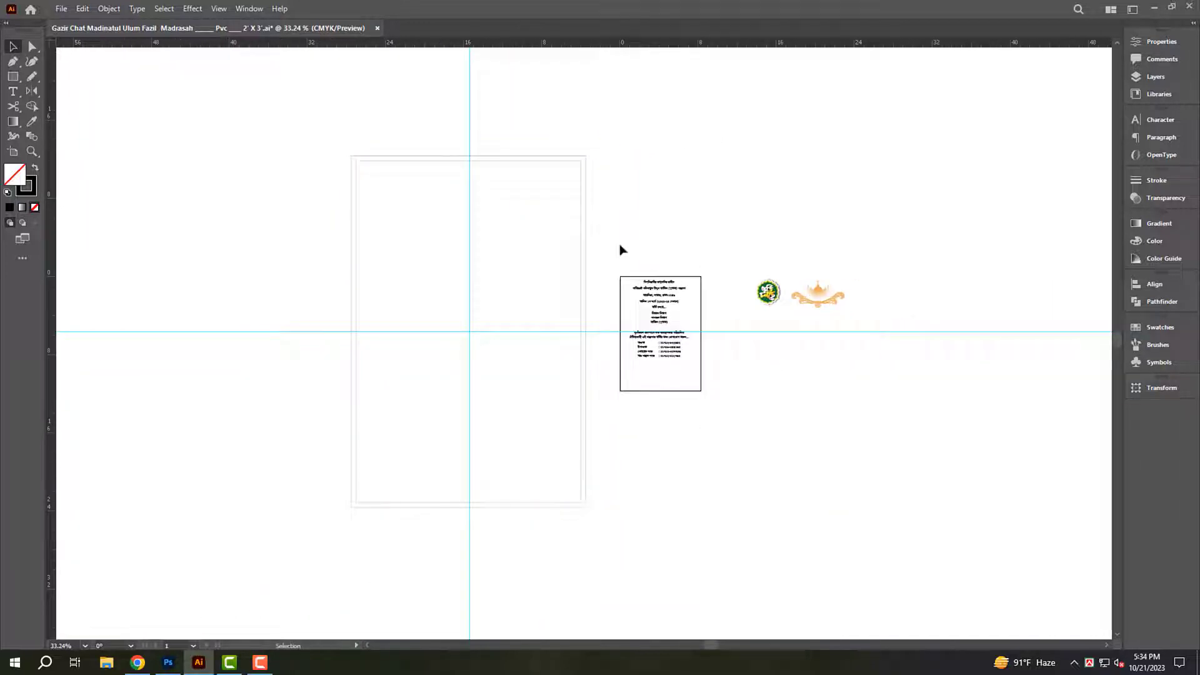
# Move the poster text block into the large frame.
pyautogui.click(685, 321)
pyautogui.moveTo(661, 282); pyautogui.dragTo(501, 220)
pyautogui.scroll(2, 557, 230)
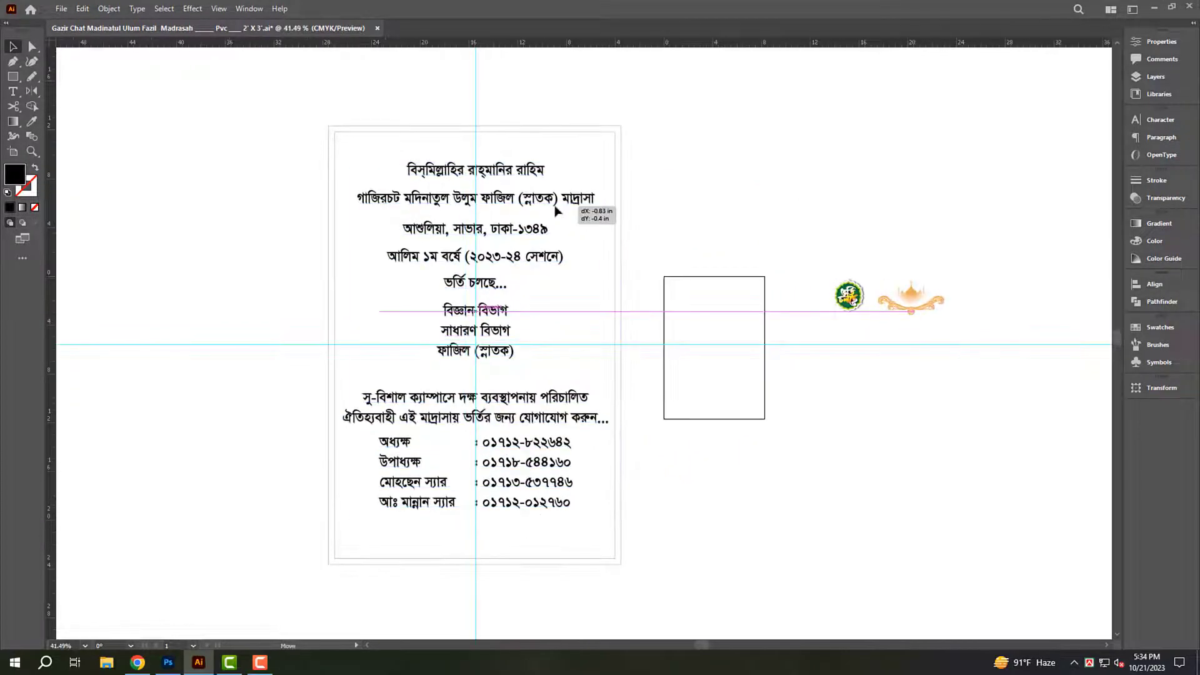
pyautogui.click(692, 435)
pyautogui.press('z')
pyautogui.click(572, 359)
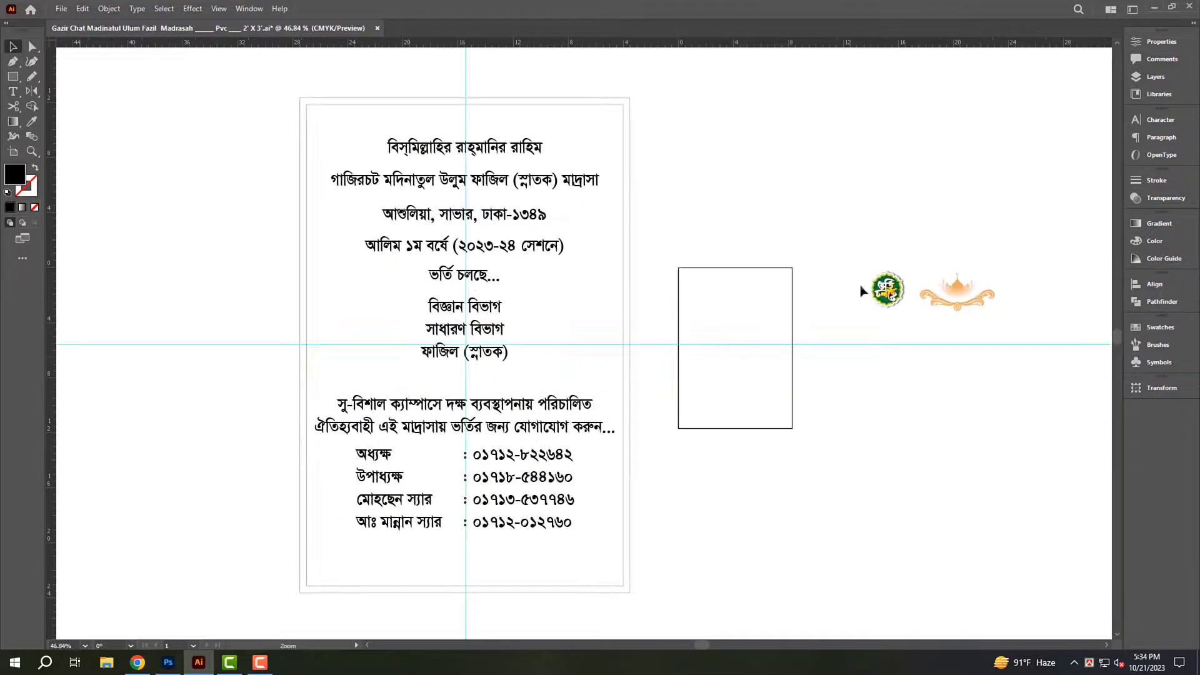
# Shrink the Bismillah line and place it at the top of the inner frame.
pyautogui.click(480, 150)
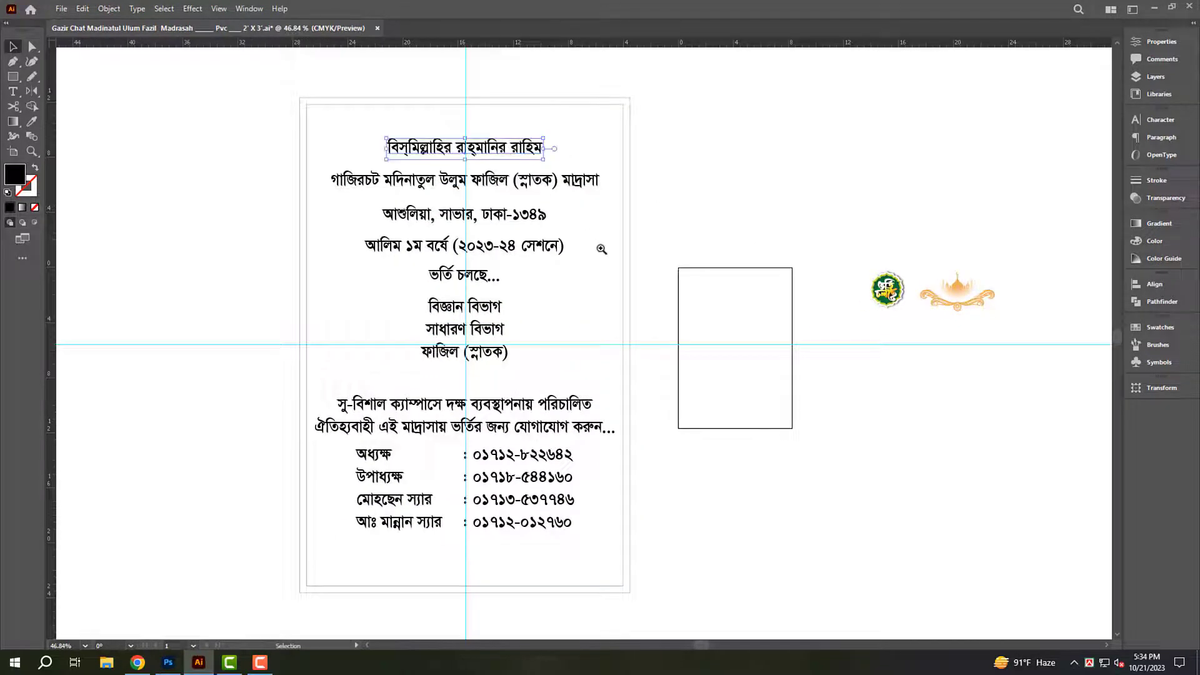
pyautogui.scroll(7, 600, 244)
pyautogui.moveTo(684, 310)
pyautogui.mouseDown()
pyautogui.moveTo(610, 311)
pyautogui.moveTo(601, 221)
pyautogui.moveTo(618, 225)
pyautogui.mouseUp()
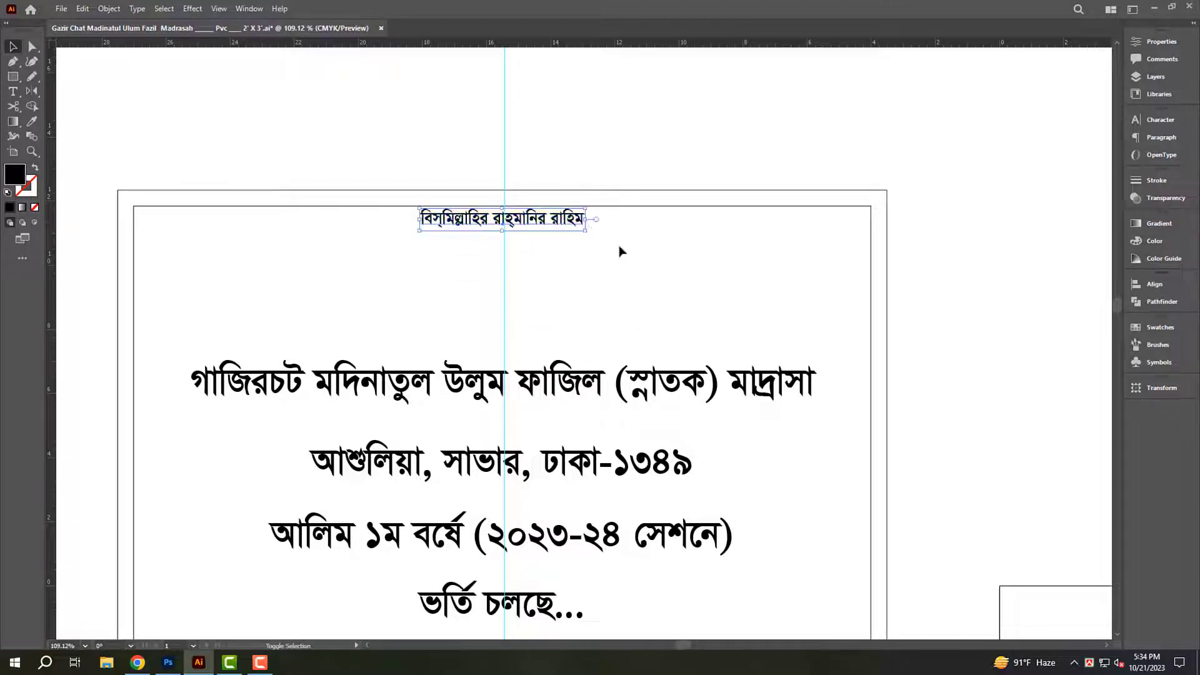
pyautogui.click(614, 263)
pyautogui.scroll(1, 606, 272)
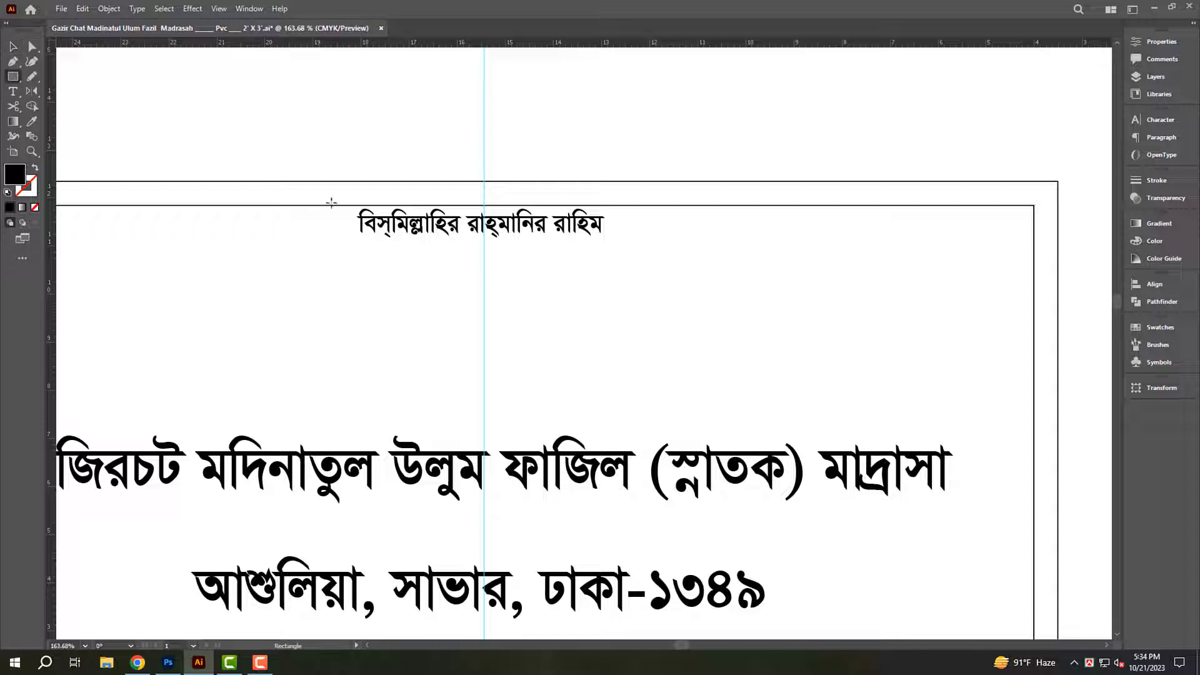
# Draw a bar over the Bismillah line and shear it 30° into a parallelogram.
pyautogui.moveTo(333, 205); pyautogui.dragTo(635, 244)
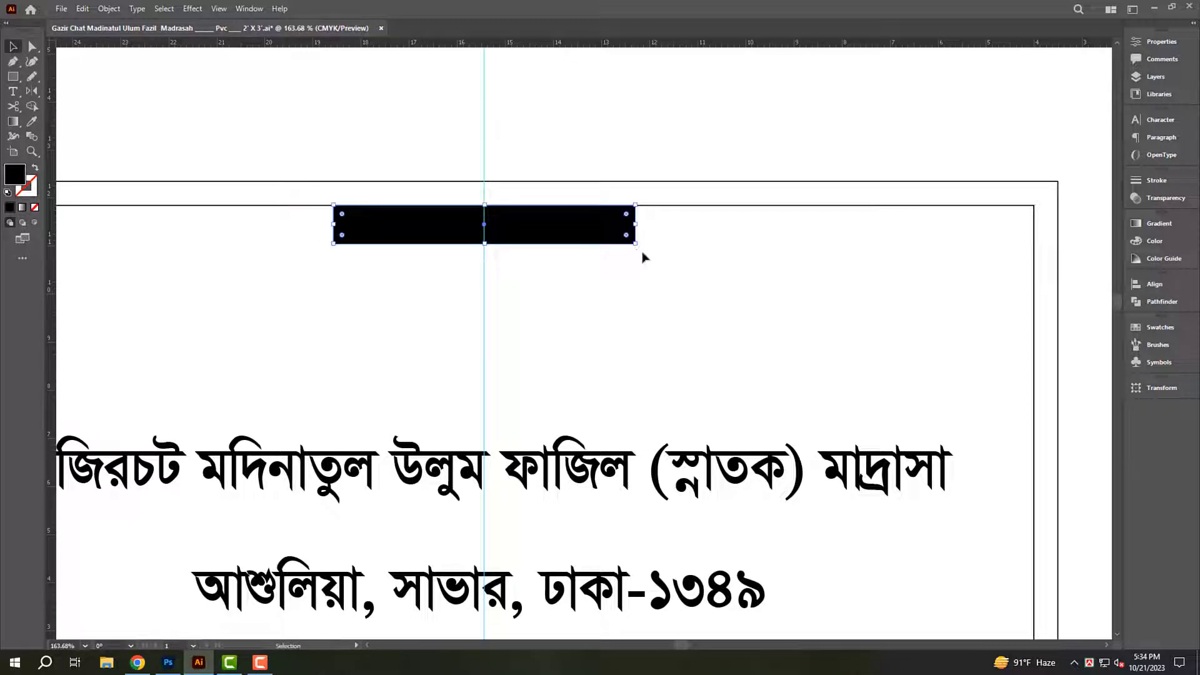
pyautogui.click(563, 220)
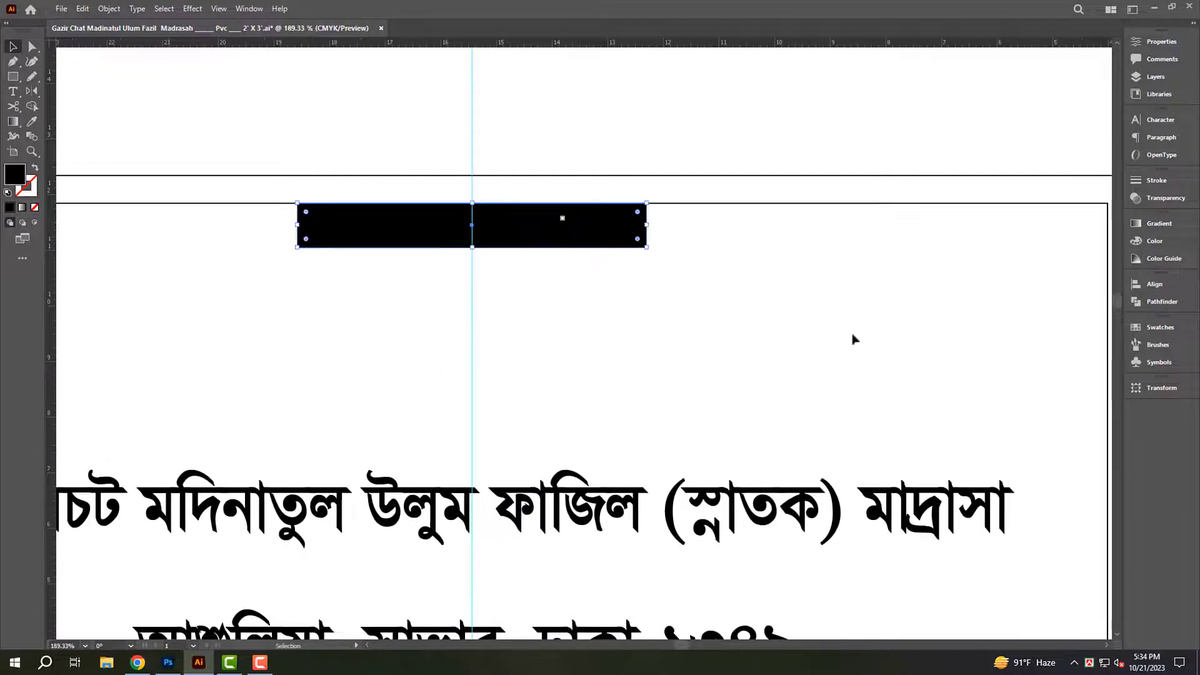
pyautogui.click(1154, 389)
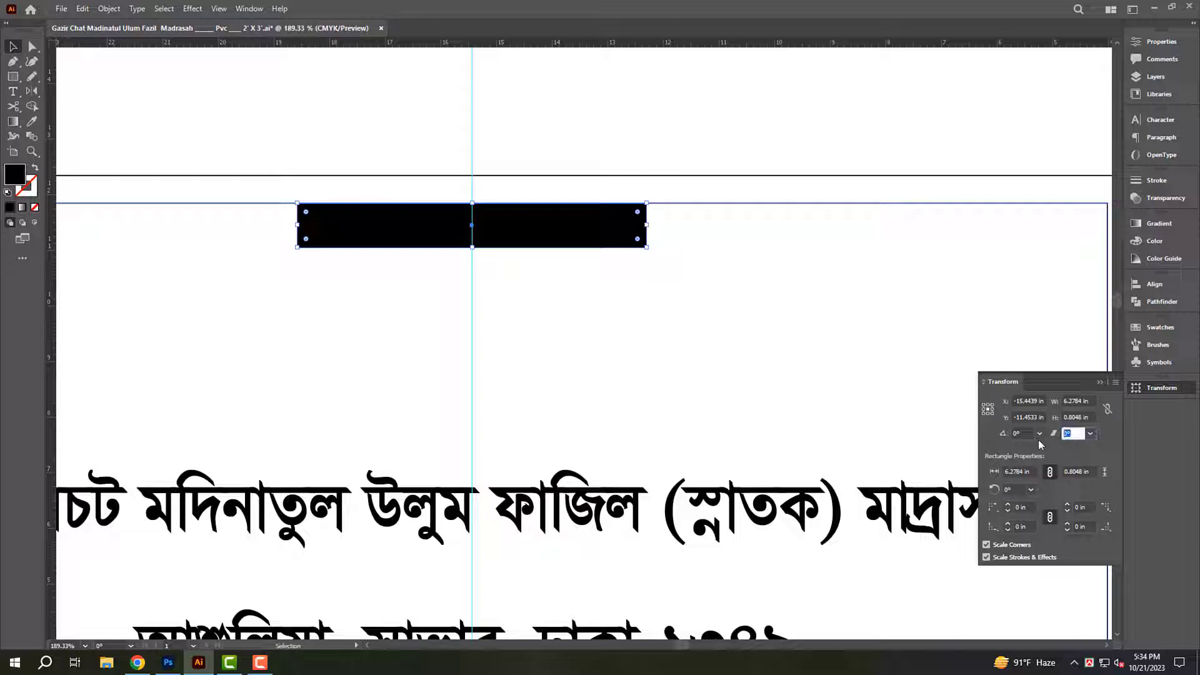
pyautogui.write('30')
pyautogui.press('Return')
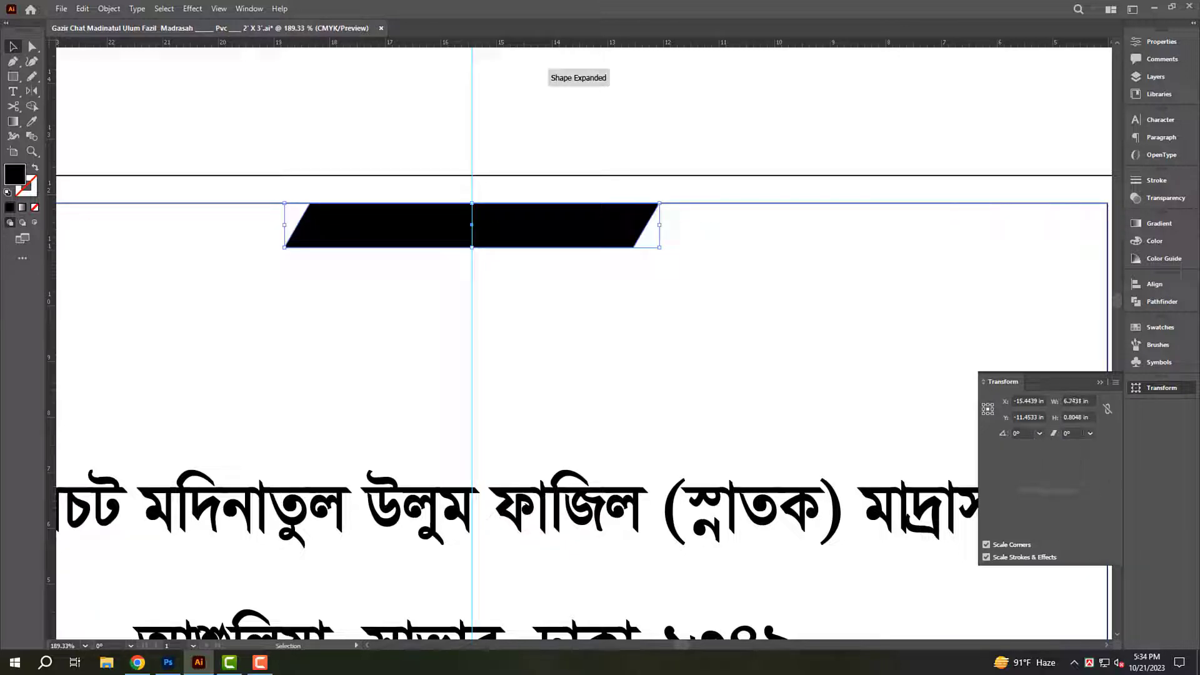
pyautogui.press('Return')
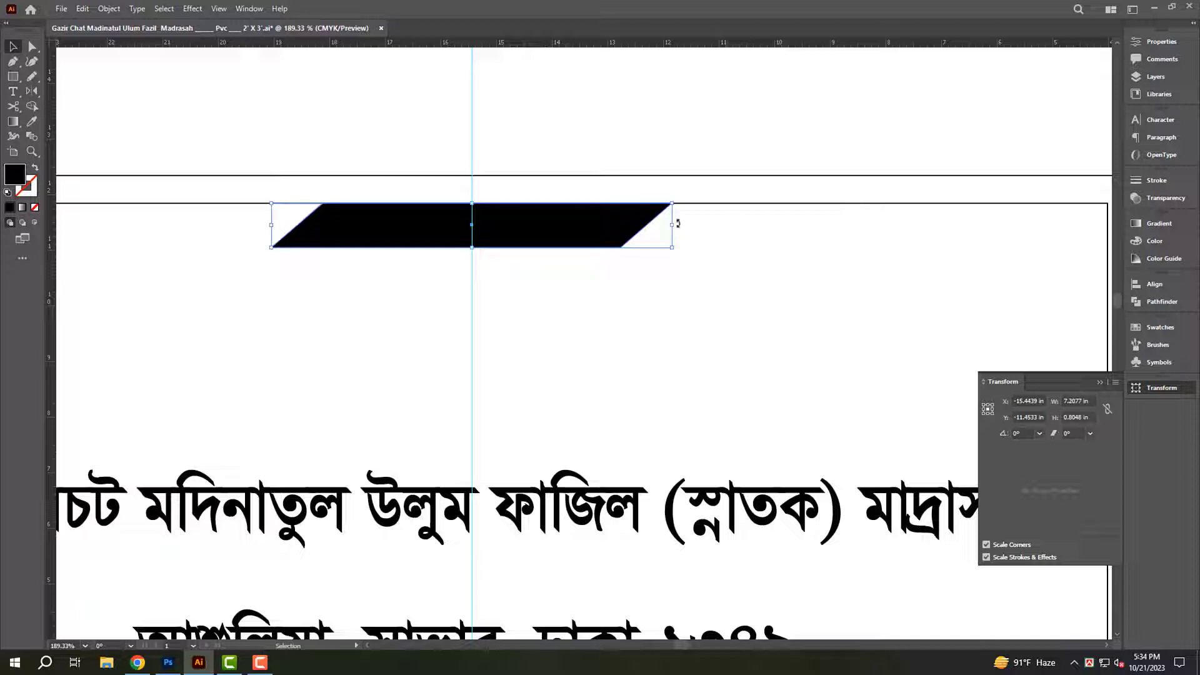
# Add a wider light grey parallelogram copy behind the black ribbon.
pyautogui.moveTo(684, 225); pyautogui.dragTo(711, 228)
pyautogui.press('a')
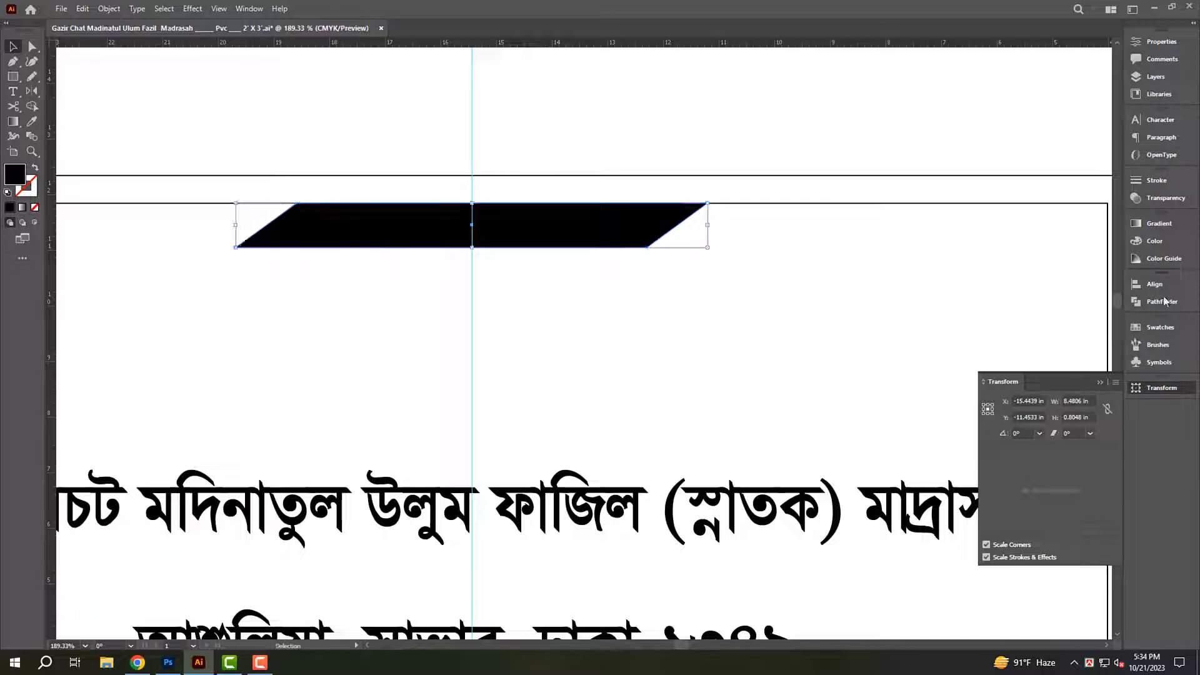
pyautogui.click(1165, 240)
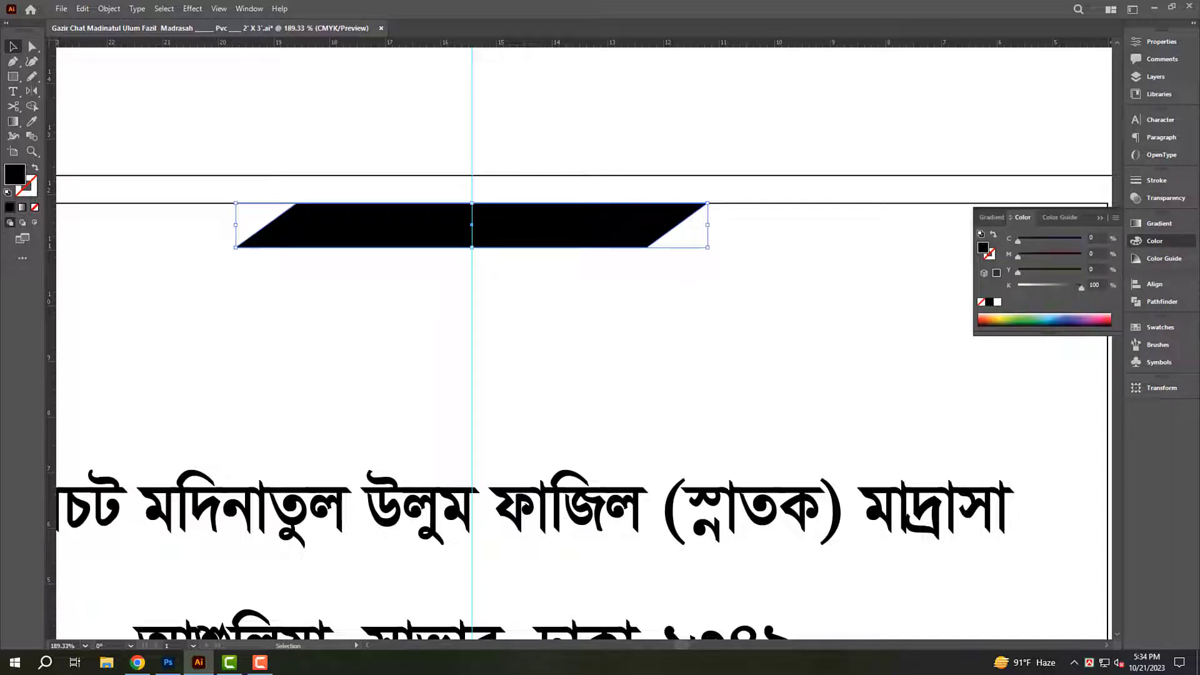
pyautogui.write('0')
pyautogui.press('Return')
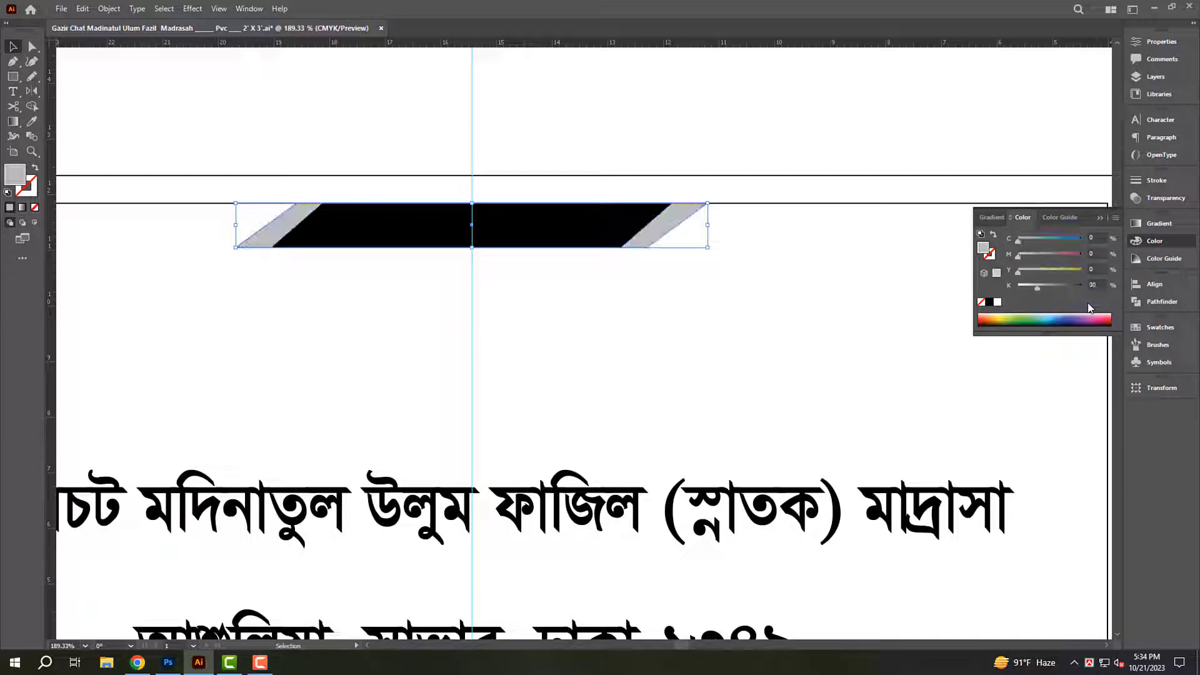
# Make the Bismillah text white and reposition it on the ribbon.
pyautogui.click(536, 216)
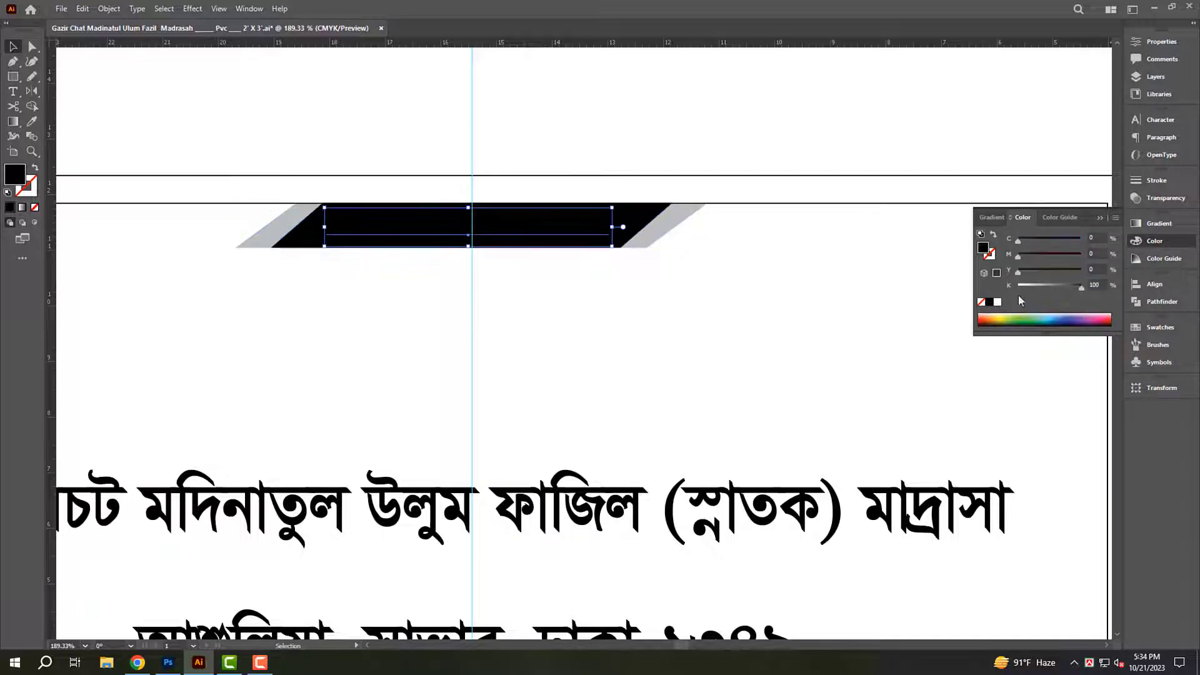
pyautogui.click(997, 303)
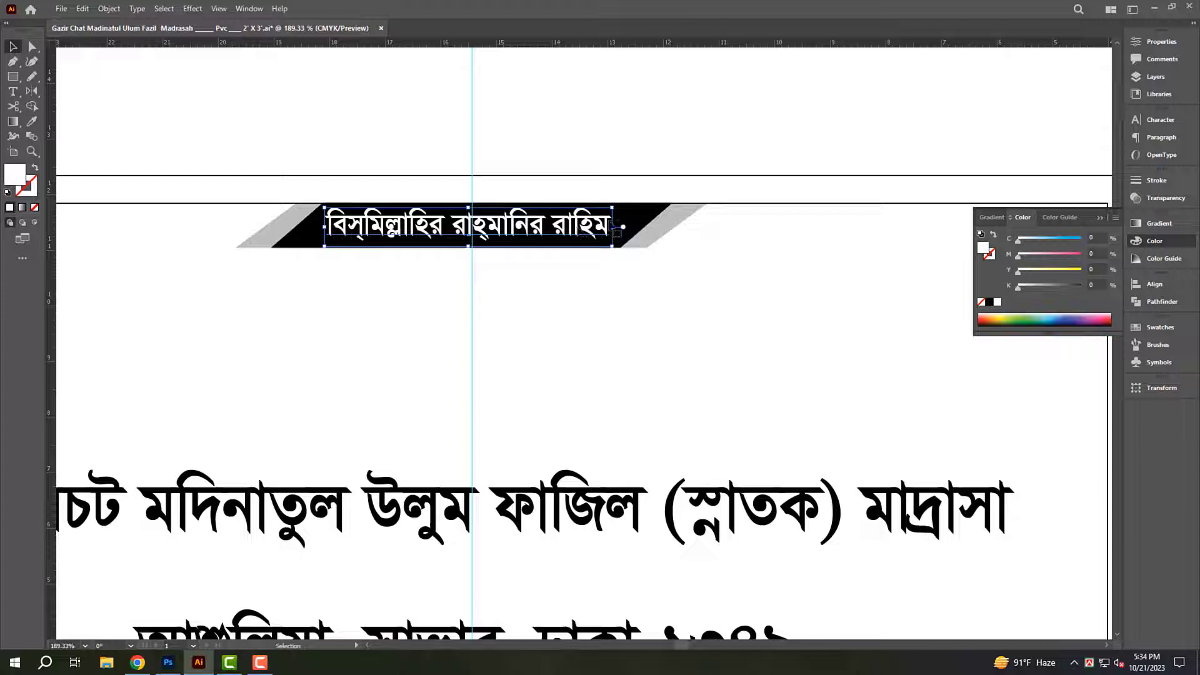
pyautogui.moveTo(617, 233); pyautogui.dragTo(619, 227)
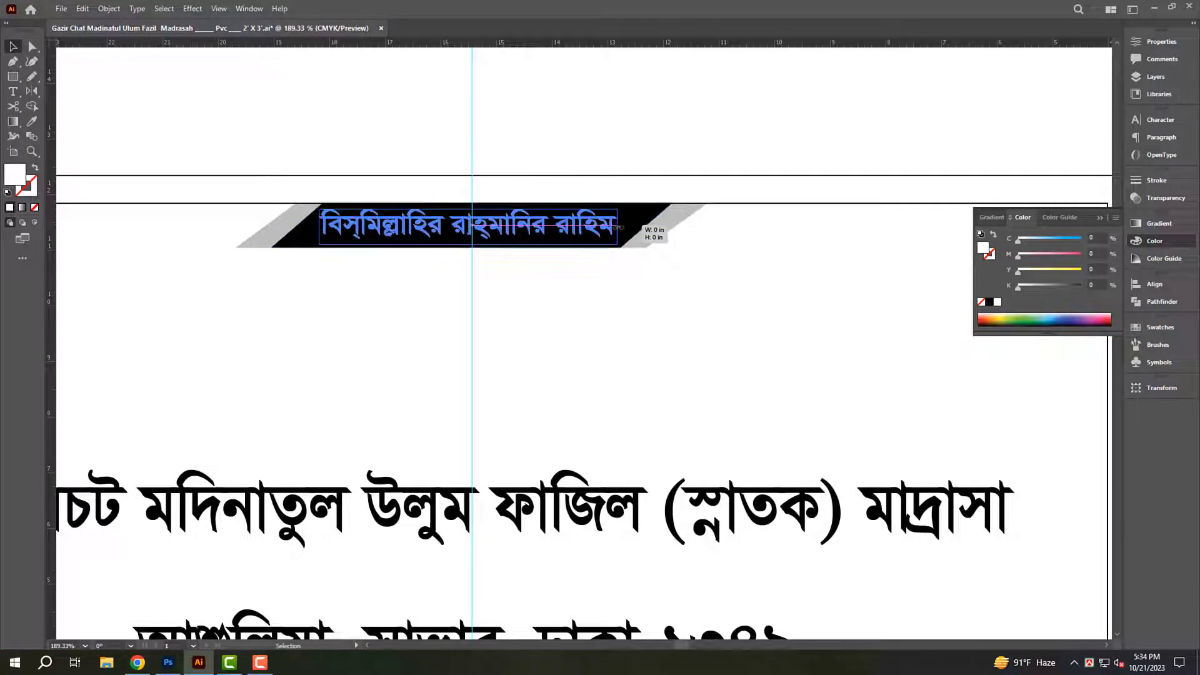
pyautogui.scroll(-2, 533, 287)
# Move the madrasa name up, break it before ফাজিল into two lines, and enlarge it.
pyautogui.scroll(-5, 584, 339)
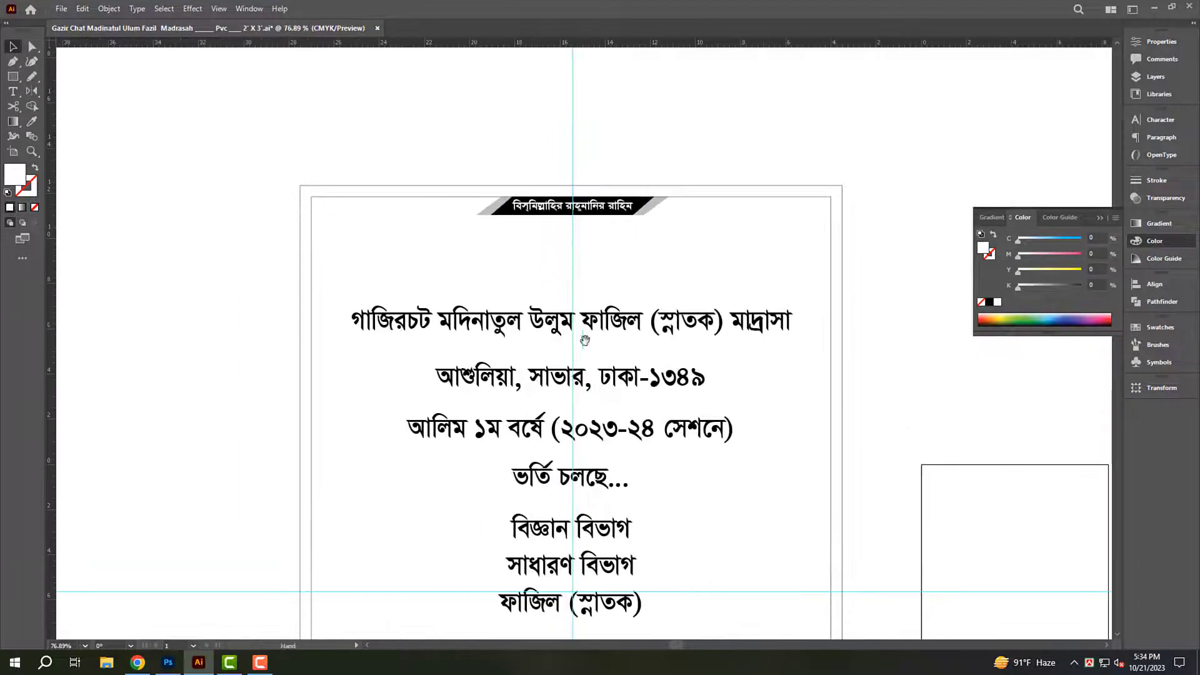
pyautogui.moveTo(636, 338); pyautogui.dragTo(625, 259)
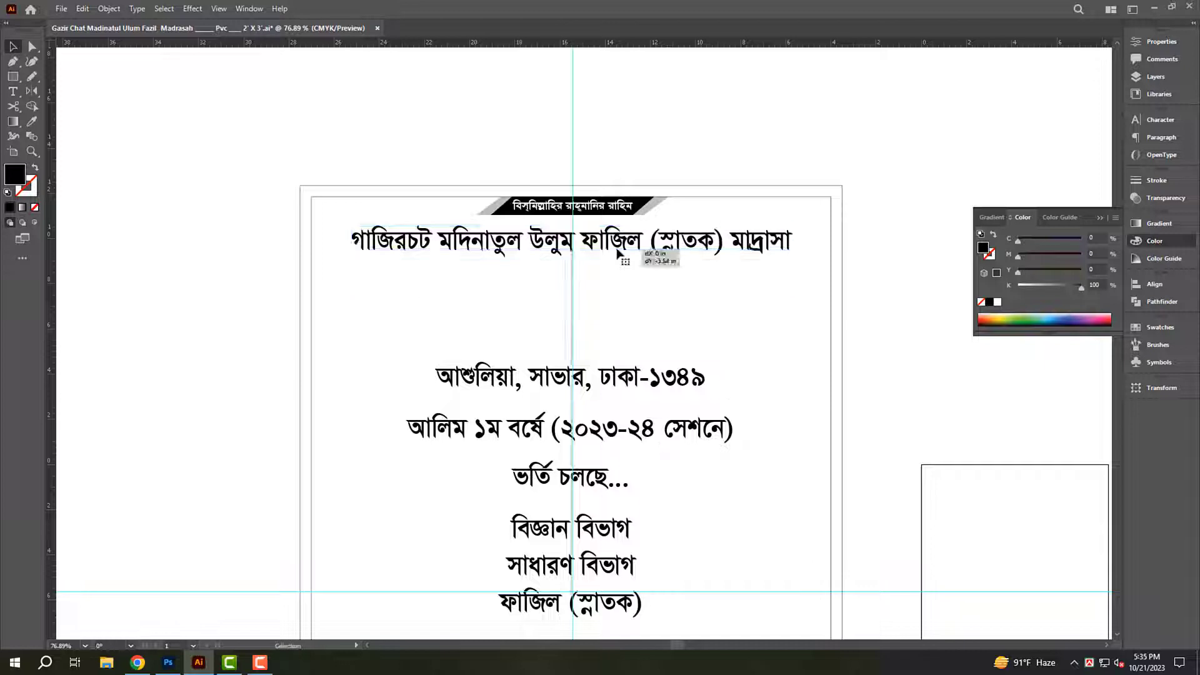
pyautogui.press('t')
pyautogui.click(581, 245)
pyautogui.press('Return')
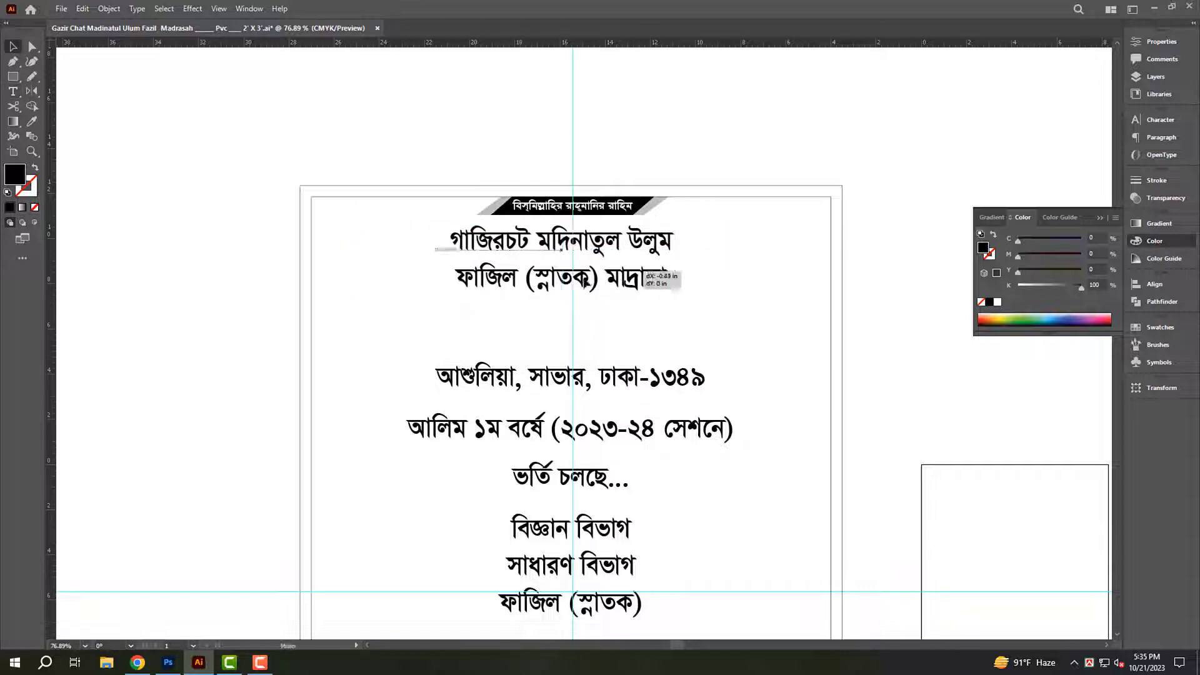
pyautogui.hotkey('ctrl', 'shift', 'l')
pyautogui.press('Escape')
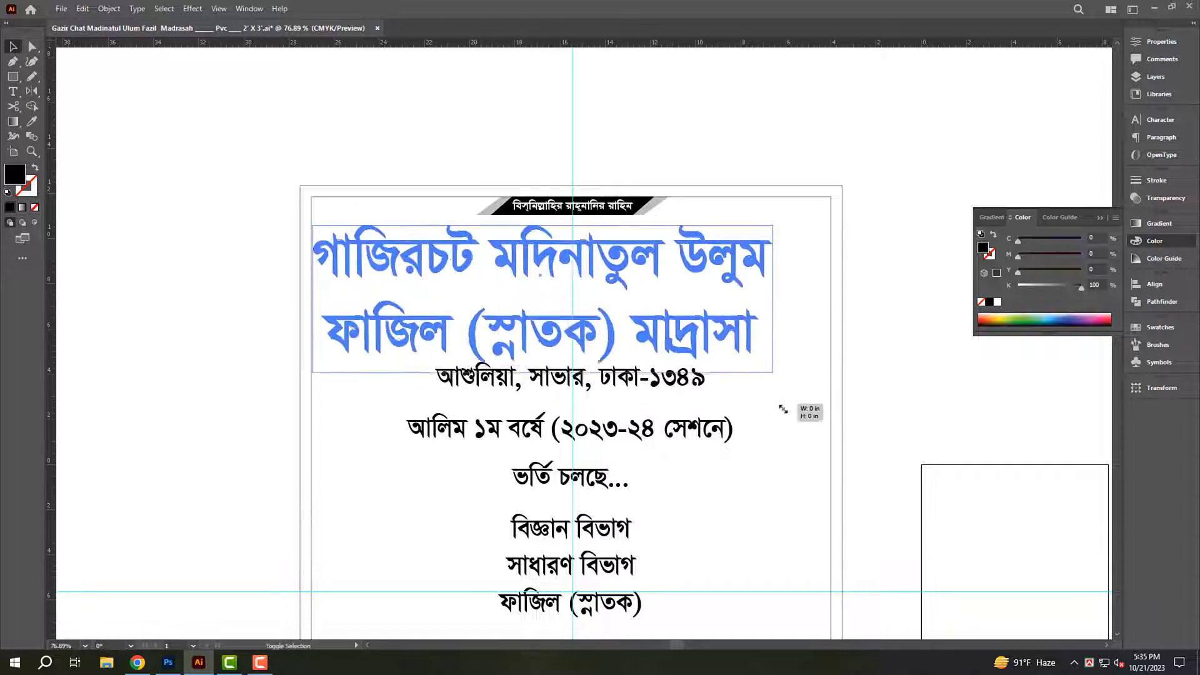
pyautogui.moveTo(539, 300); pyautogui.dragTo(833, 434)
# Move the contact table lower and set its leading to 110 pt.
pyautogui.scroll(-2, 557, 155)
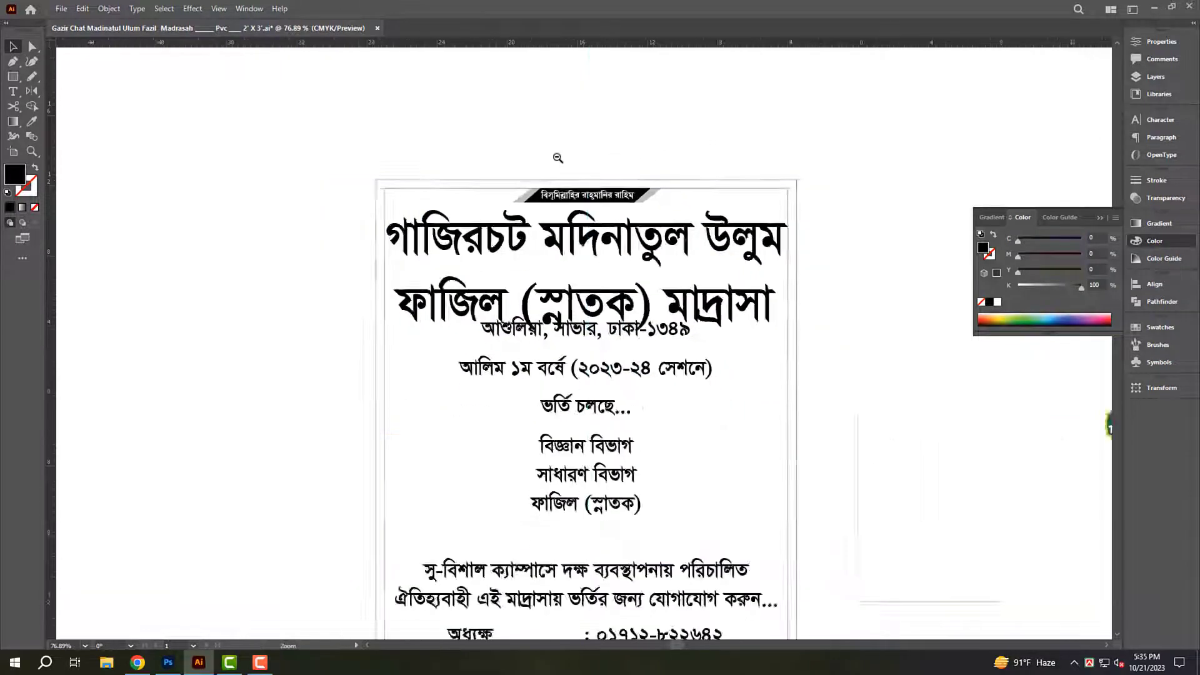
pyautogui.scroll(-3, 563, 313)
pyautogui.scroll(-3, 600, 509)
pyautogui.click(650, 417)
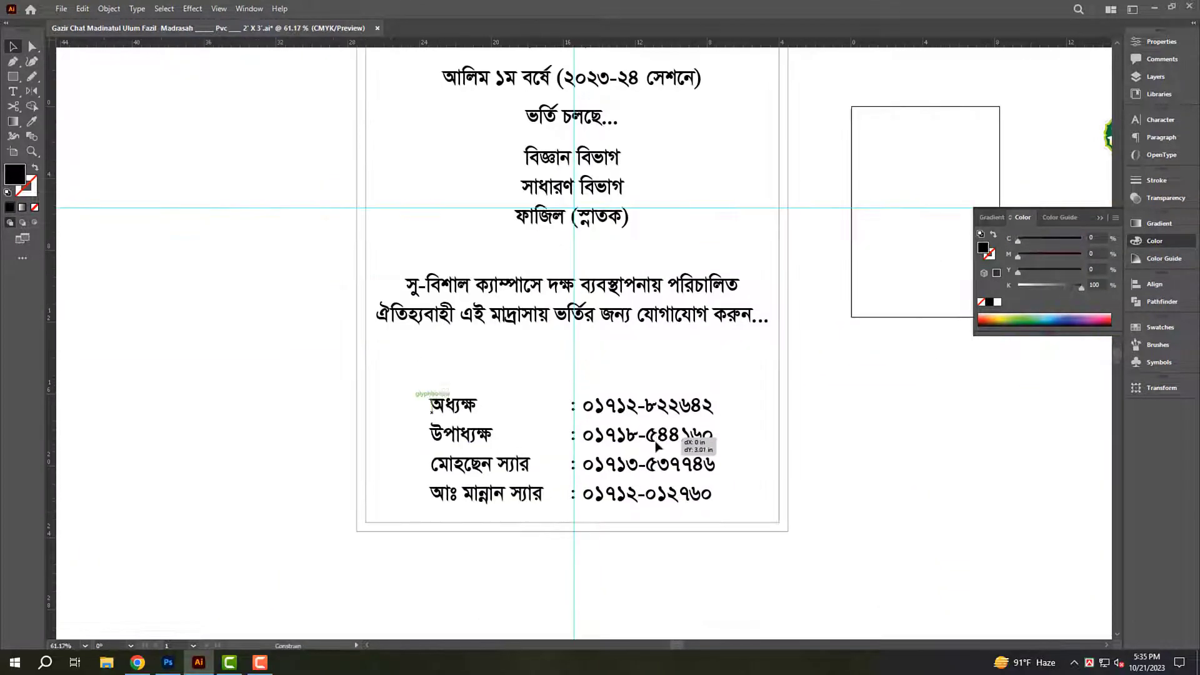
pyautogui.moveTo(650, 418); pyautogui.dragTo(658, 485)
pyautogui.scroll(2, 660, 491)
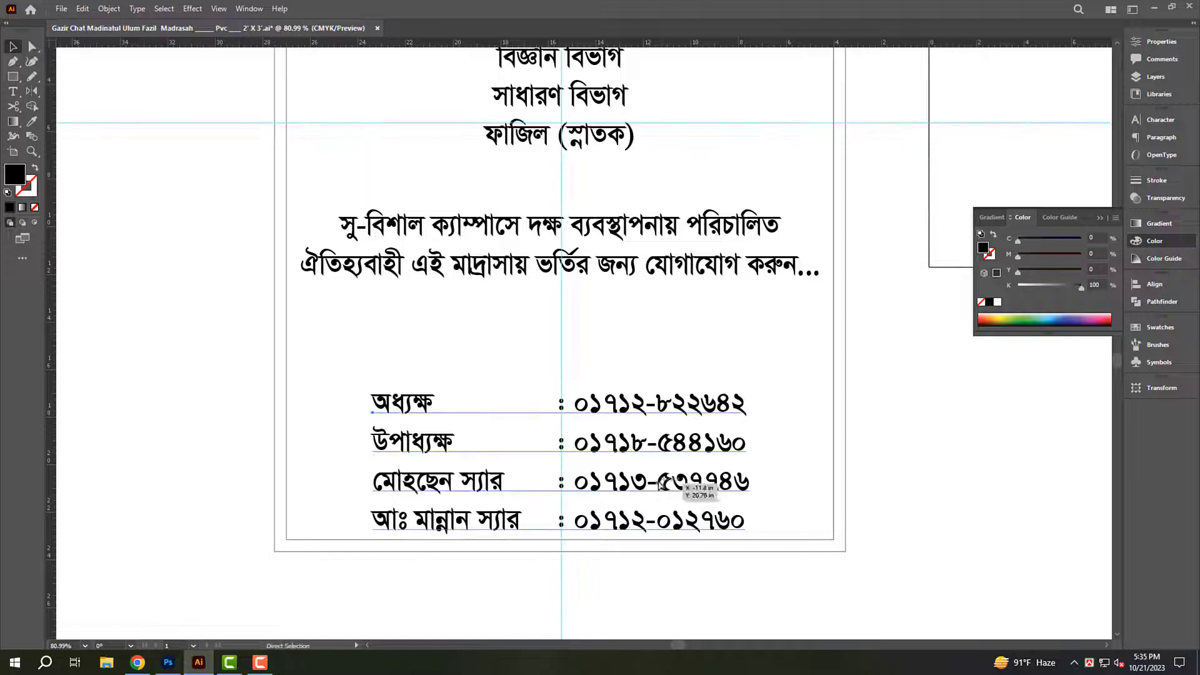
pyautogui.hotkey('ctrl', 't')
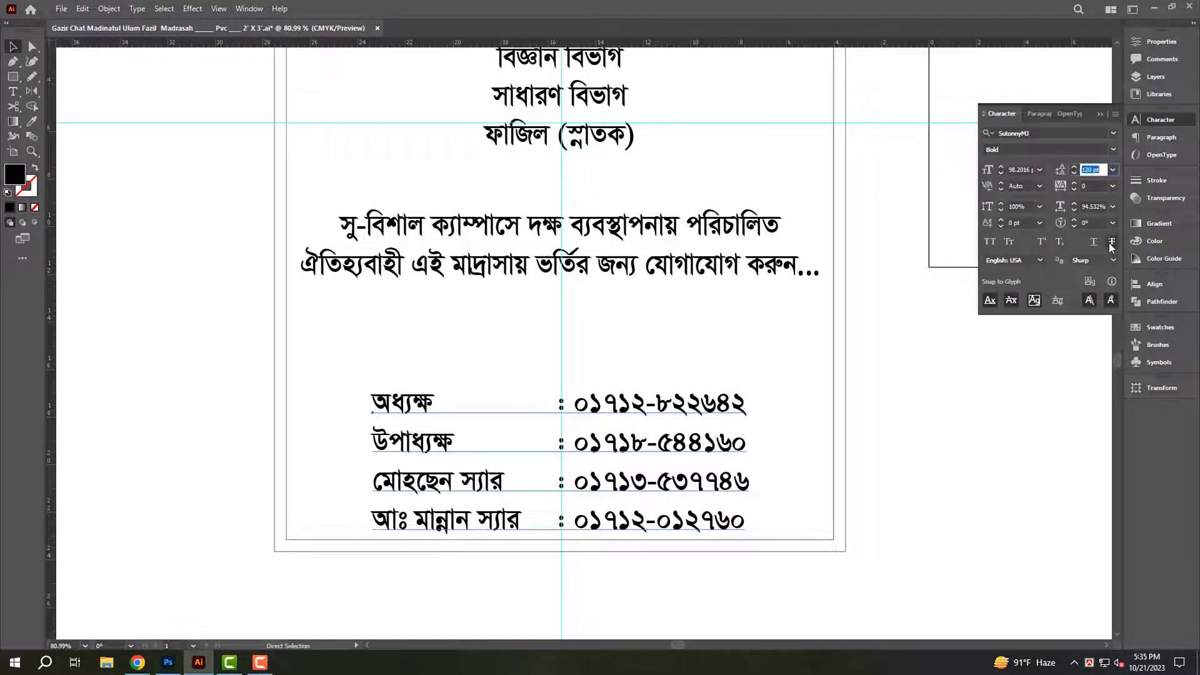
pyautogui.hotkey('shift', 'Down')
pyautogui.hotkey('shift', 'Down')
pyautogui.hotkey('shift', 'Up')
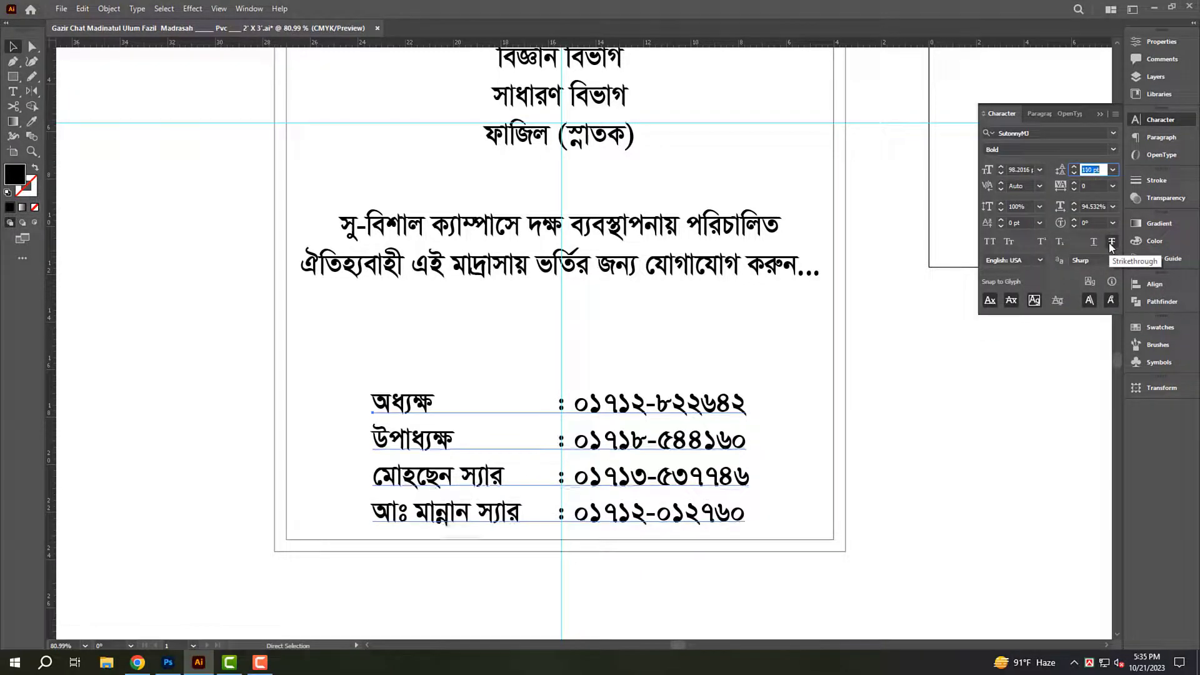
pyautogui.moveTo(725, 407); pyautogui.dragTo(729, 415)
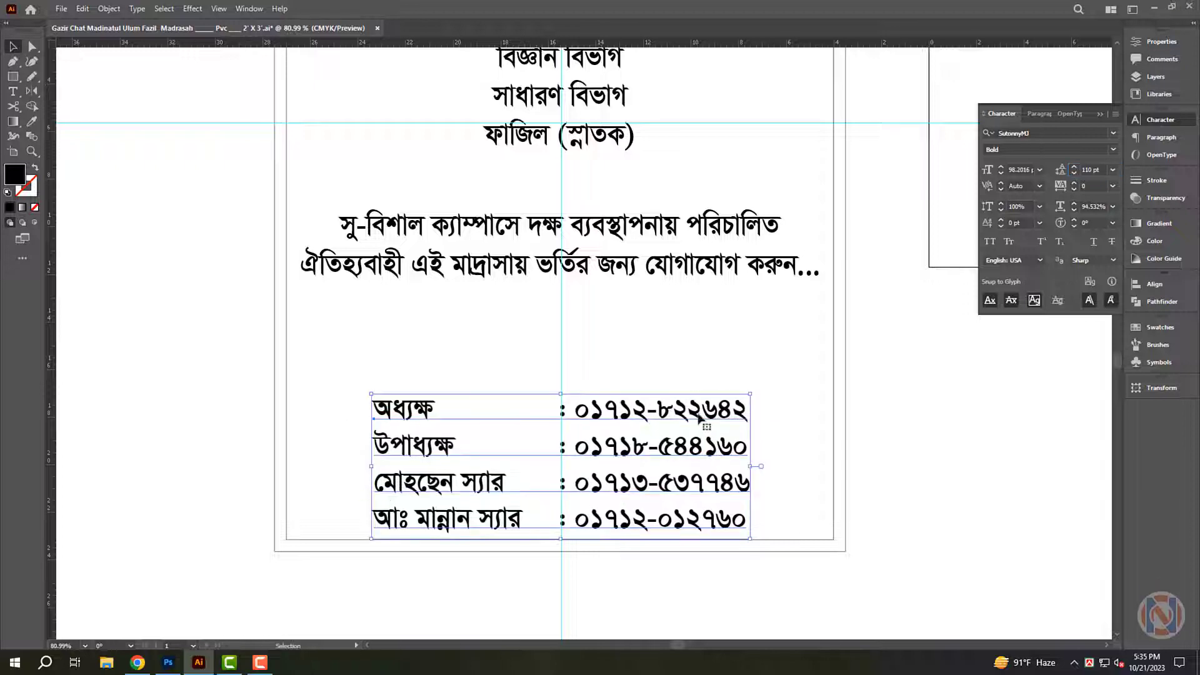
pyautogui.moveTo(562, 394); pyautogui.dragTo(569, 422)
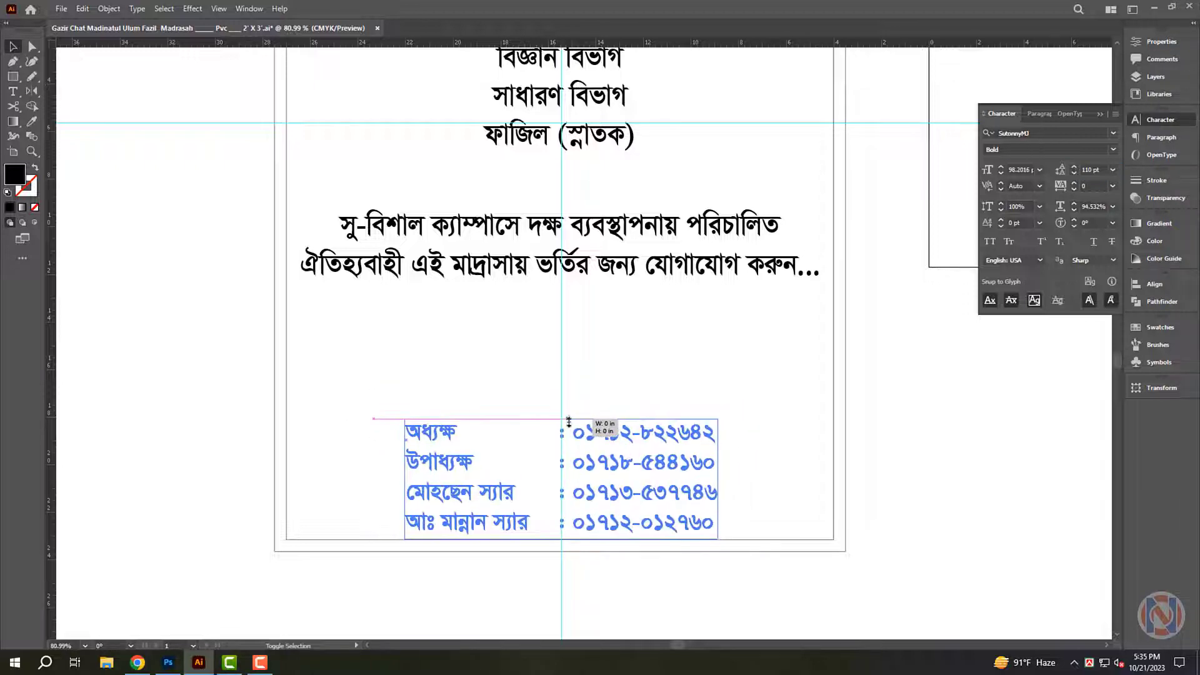
# Move the campus description paragraph lower on the poster.
pyautogui.scroll(-3, 587, 396)
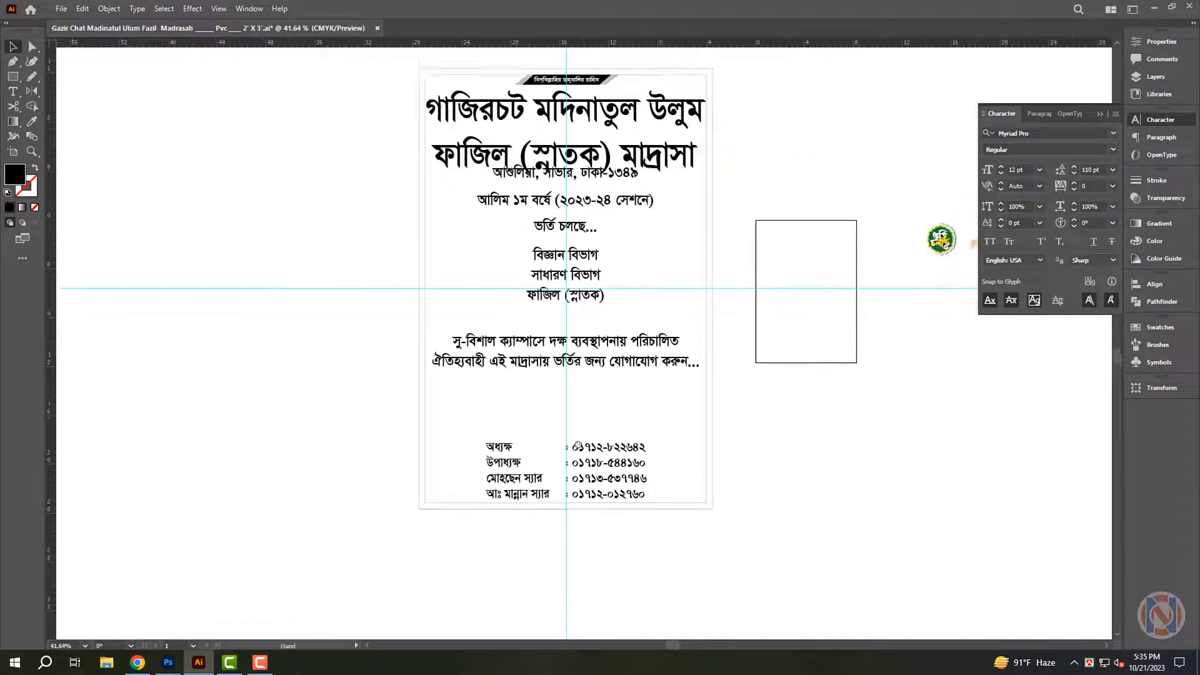
pyautogui.click(605, 397)
pyautogui.moveTo(605, 397); pyautogui.dragTo(606, 439)
pyautogui.click(894, 350)
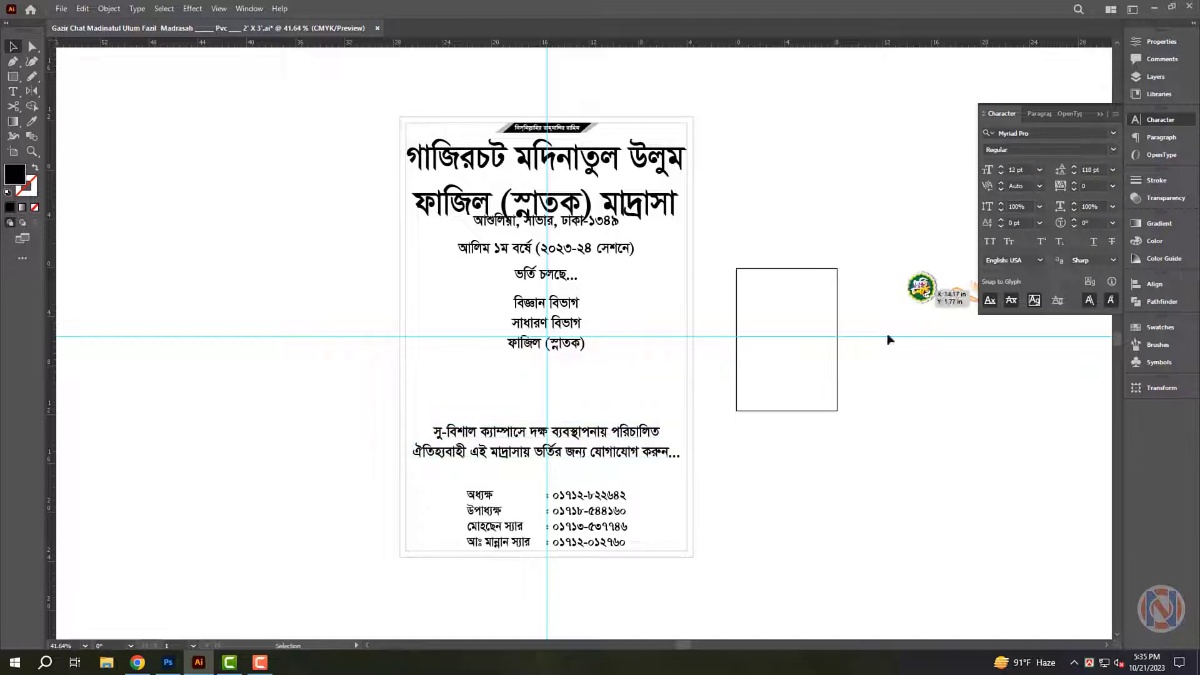
pyautogui.click(506, 322)
pyautogui.click(573, 316)
pyautogui.scroll(2, 573, 202)
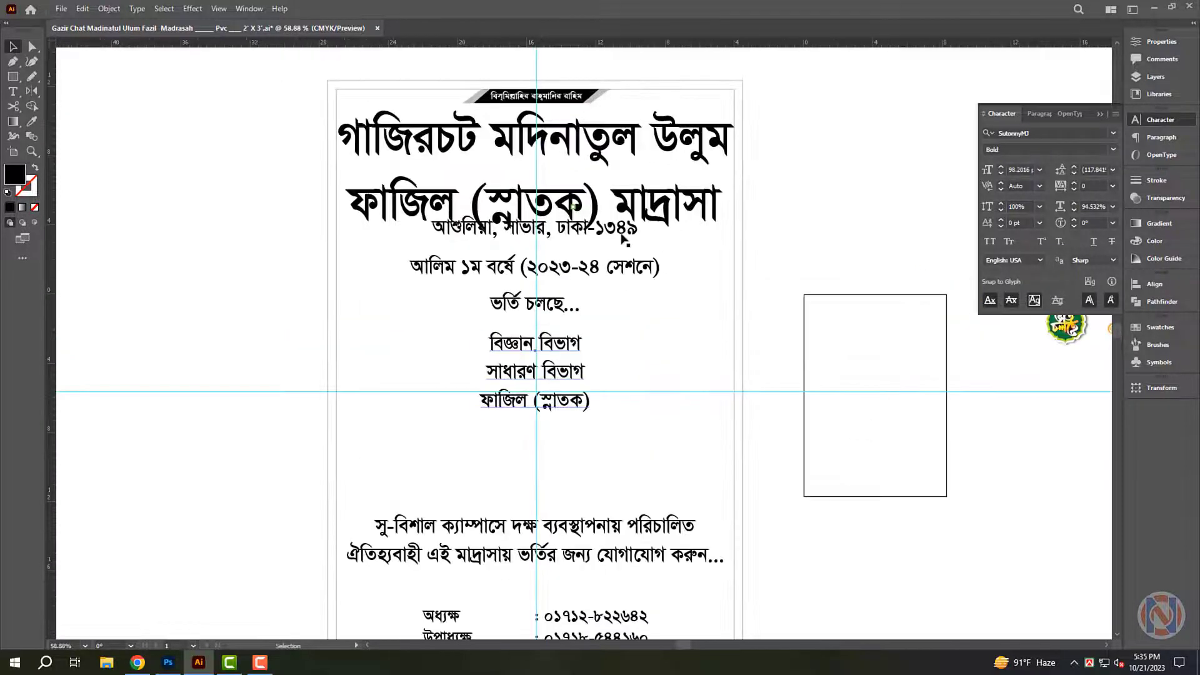
# Move the address, session, admission and department lines onto the pasteboard at left.
pyautogui.click(622, 230)
pyautogui.keyDown('shift'); pyautogui.click(628, 275); pyautogui.keyUp('shift')
pyautogui.keyDown('shift'); pyautogui.click(566, 306); pyautogui.keyUp('shift')
pyautogui.keyDown('shift'); pyautogui.click(576, 350); pyautogui.keyUp('shift')
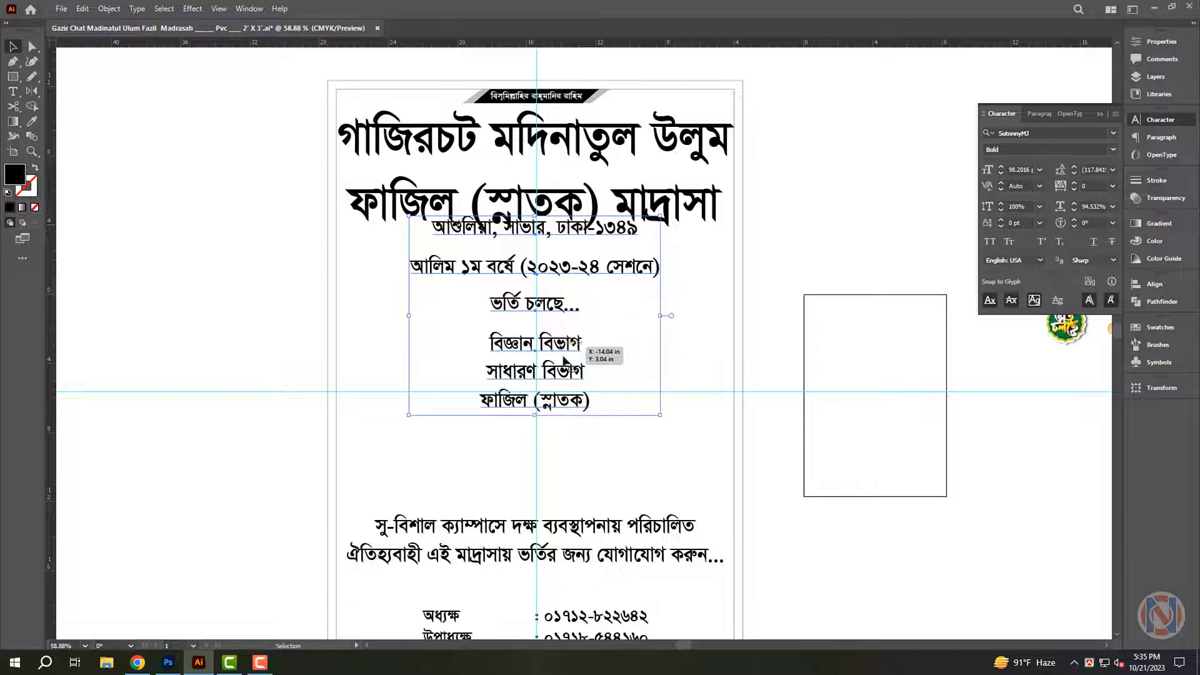
pyautogui.moveTo(563, 356); pyautogui.dragTo(199, 353)
# Set the title's horizontal scale to 91% and scale it larger and taller.
pyautogui.click(538, 207)
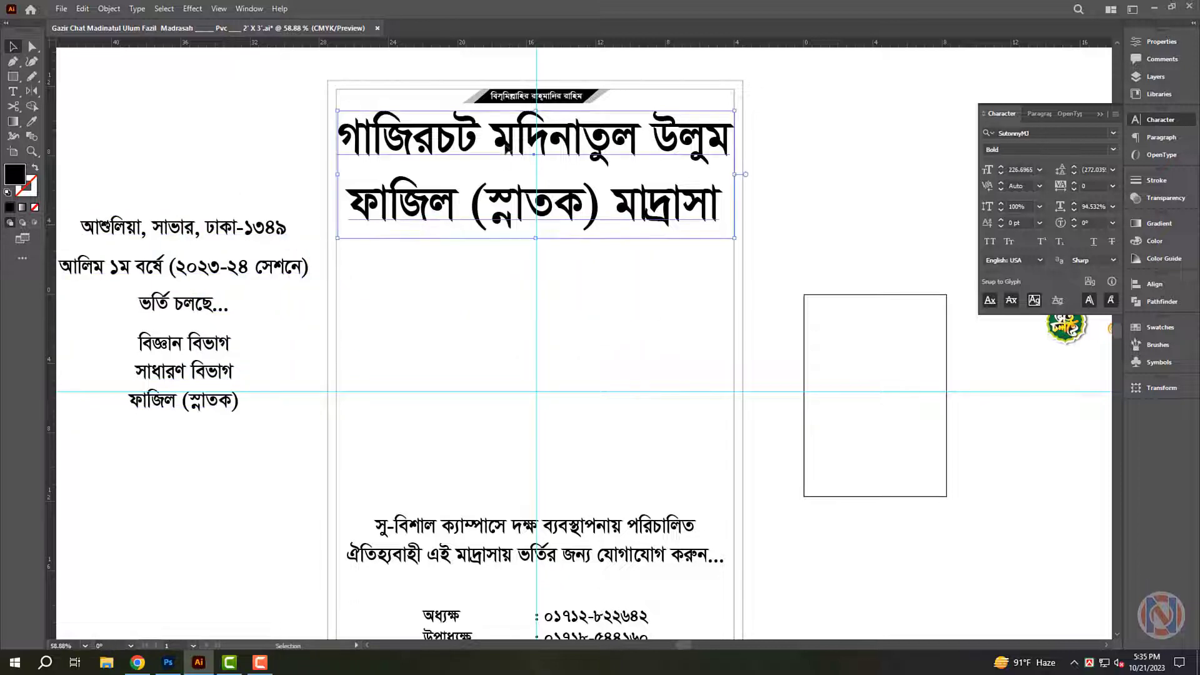
pyautogui.scroll(1, 542, 255)
pyautogui.tripleClick(542, 207)
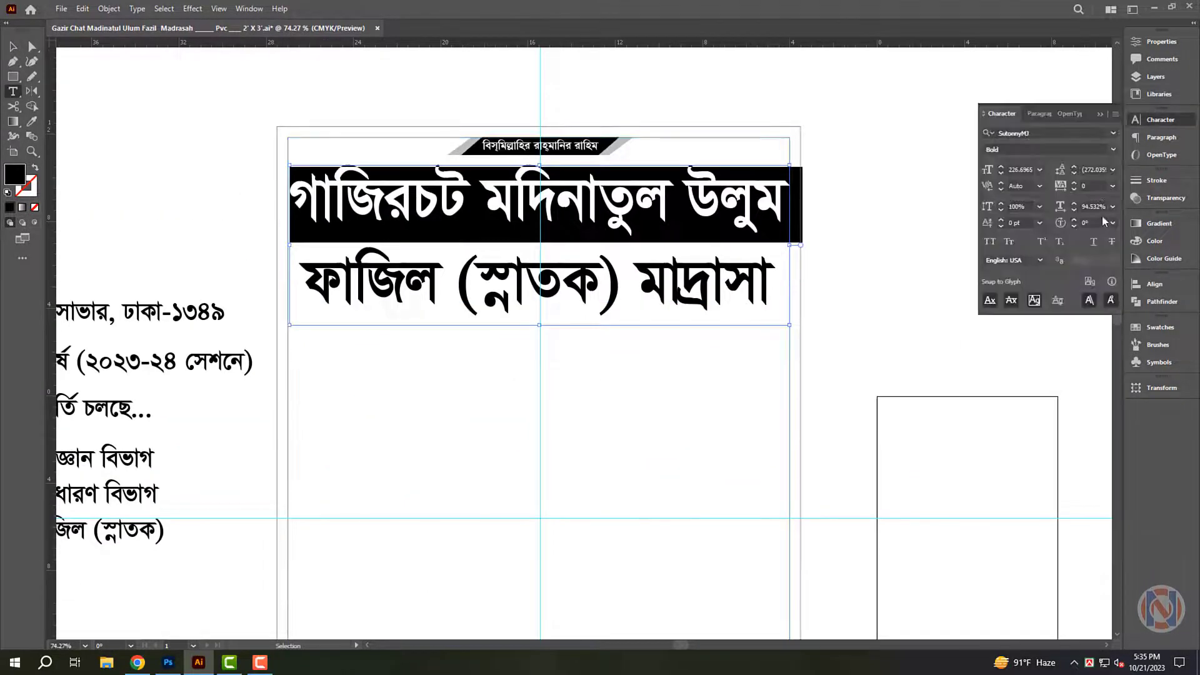
pyautogui.click(1095, 207)
pyautogui.press('Down')
pyautogui.press('Down')
pyautogui.press('Down')
pyautogui.press('Down')
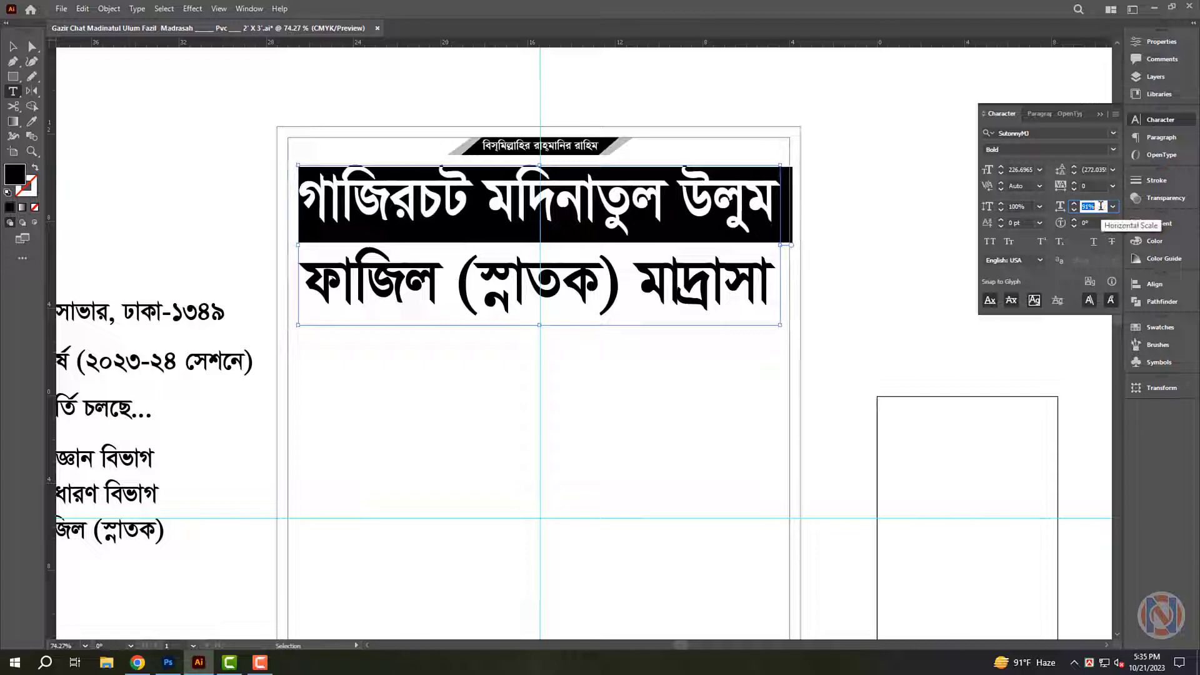
pyautogui.press('Escape')
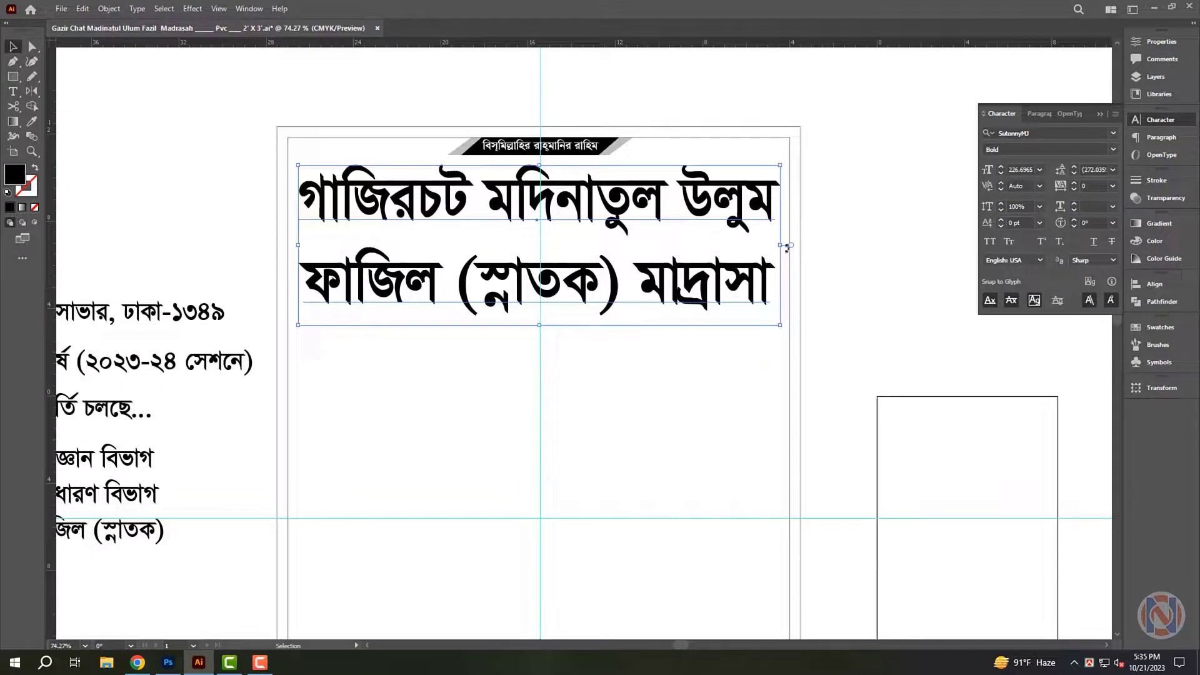
pyautogui.moveTo(783, 247); pyautogui.dragTo(792, 245)
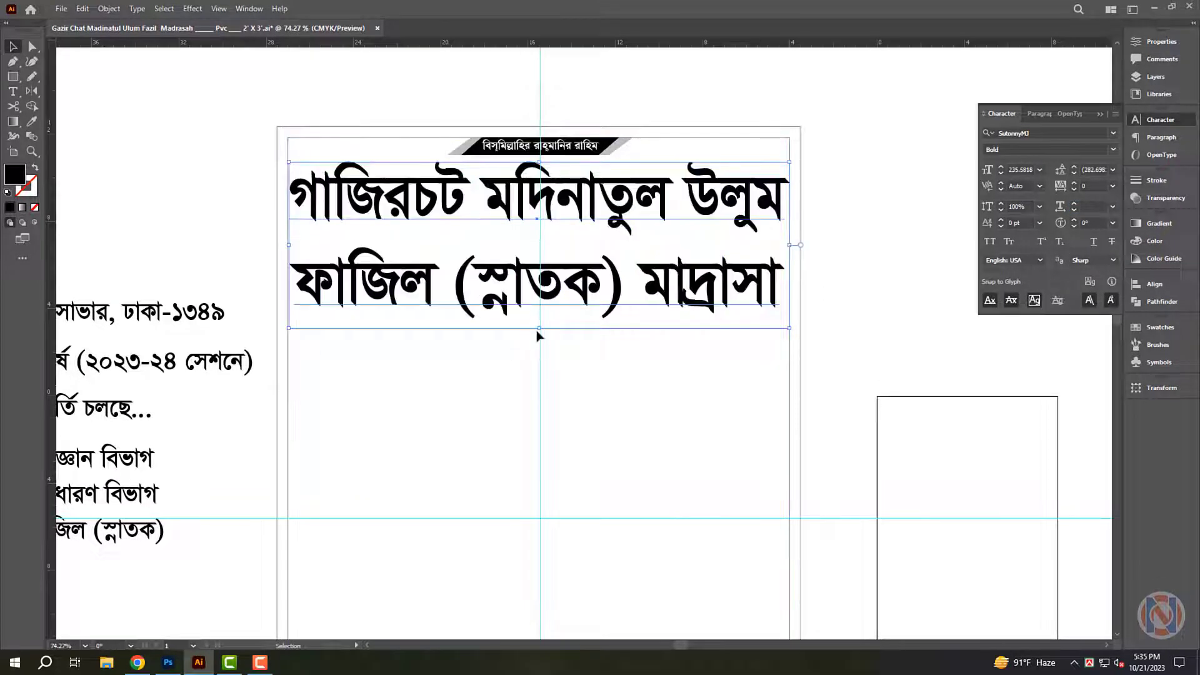
pyautogui.moveTo(537, 330); pyautogui.dragTo(541, 408)
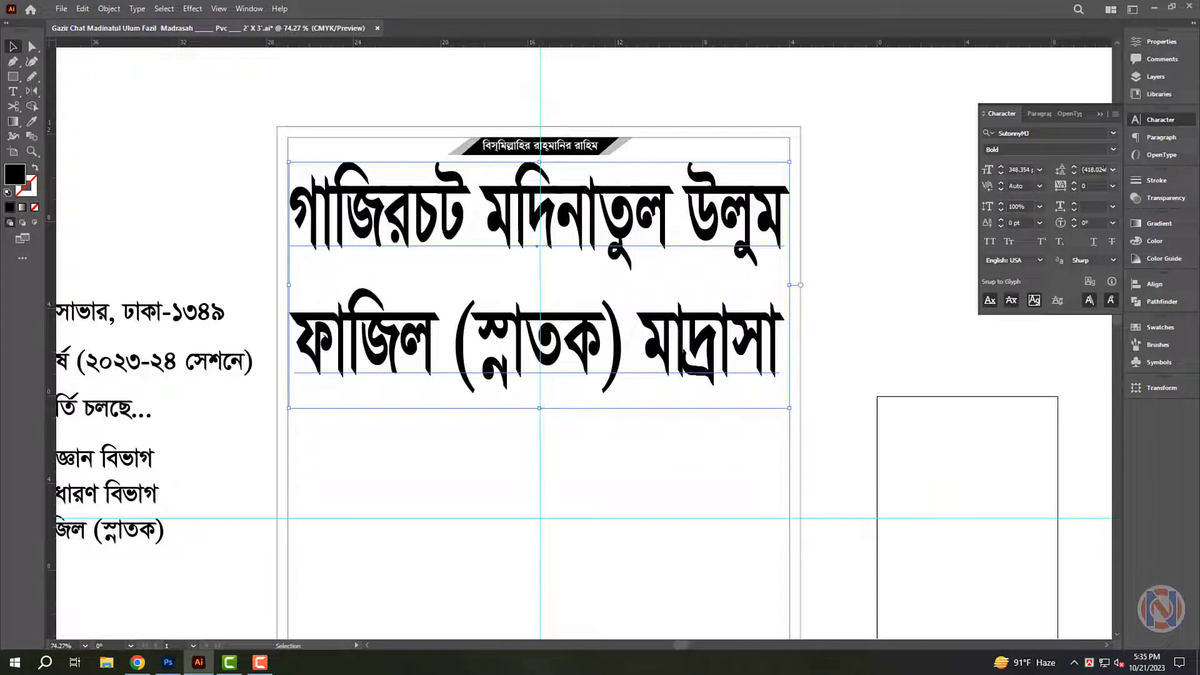
# Set the title's leading to 370 pt and stretch its box taller.
pyautogui.write('390')
pyautogui.press('Return')
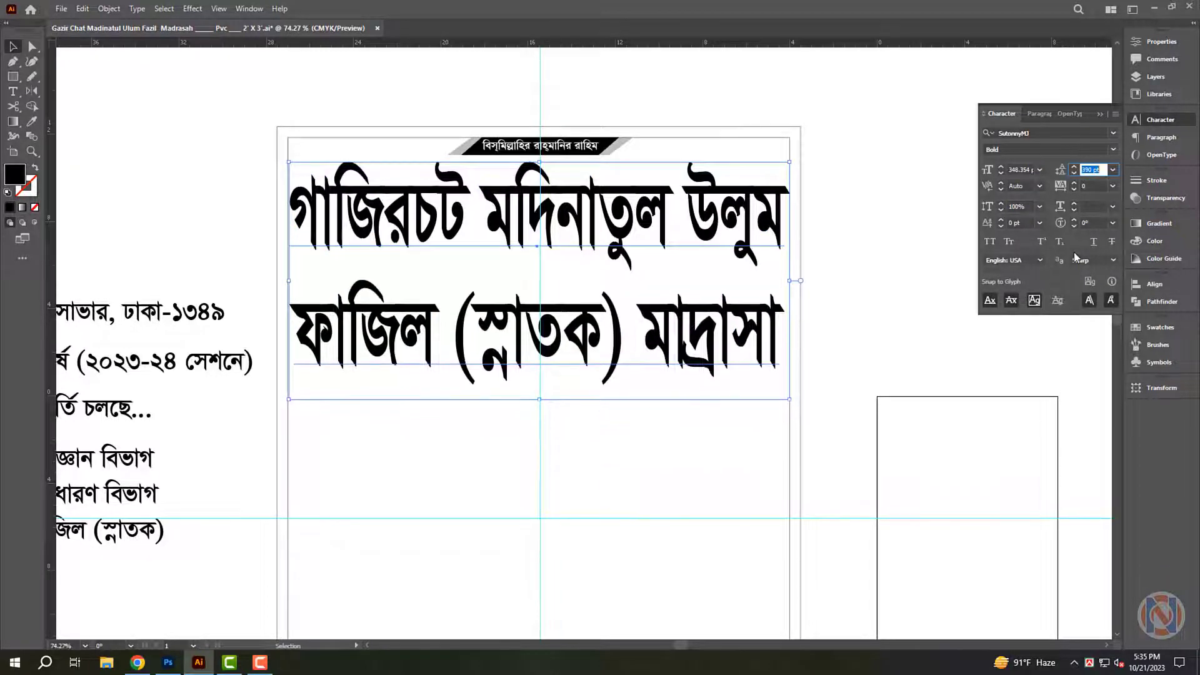
pyautogui.write('370')
pyautogui.press('Return')
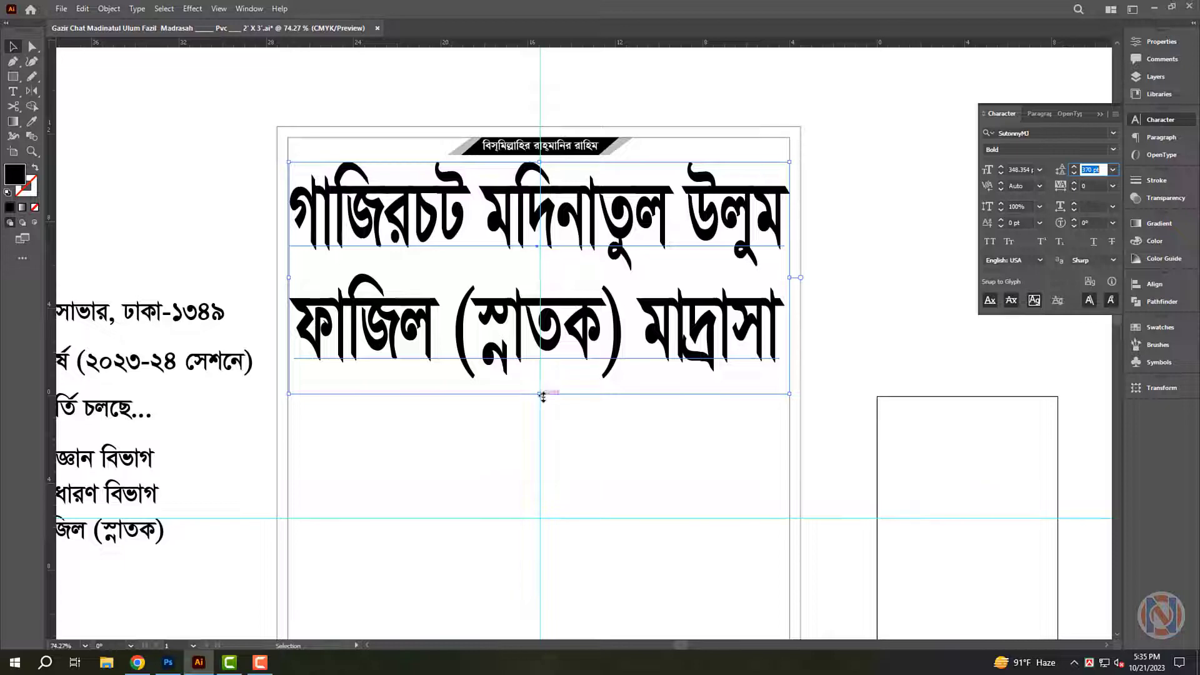
pyautogui.moveTo(543, 397); pyautogui.dragTo(543, 415)
pyautogui.scroll(-2, 563, 375)
pyautogui.scroll(-1, 625, 350)
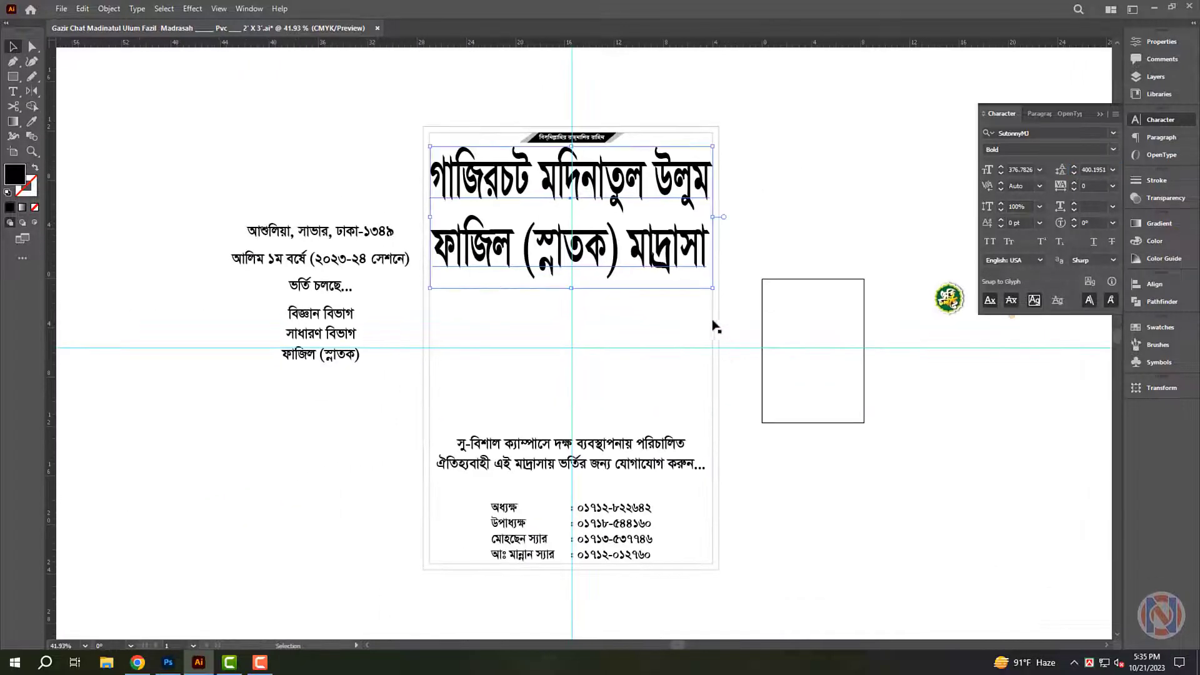
# Draw a V-shaped path with the Pen tool and move it down the poster.
pyautogui.click(713, 321)
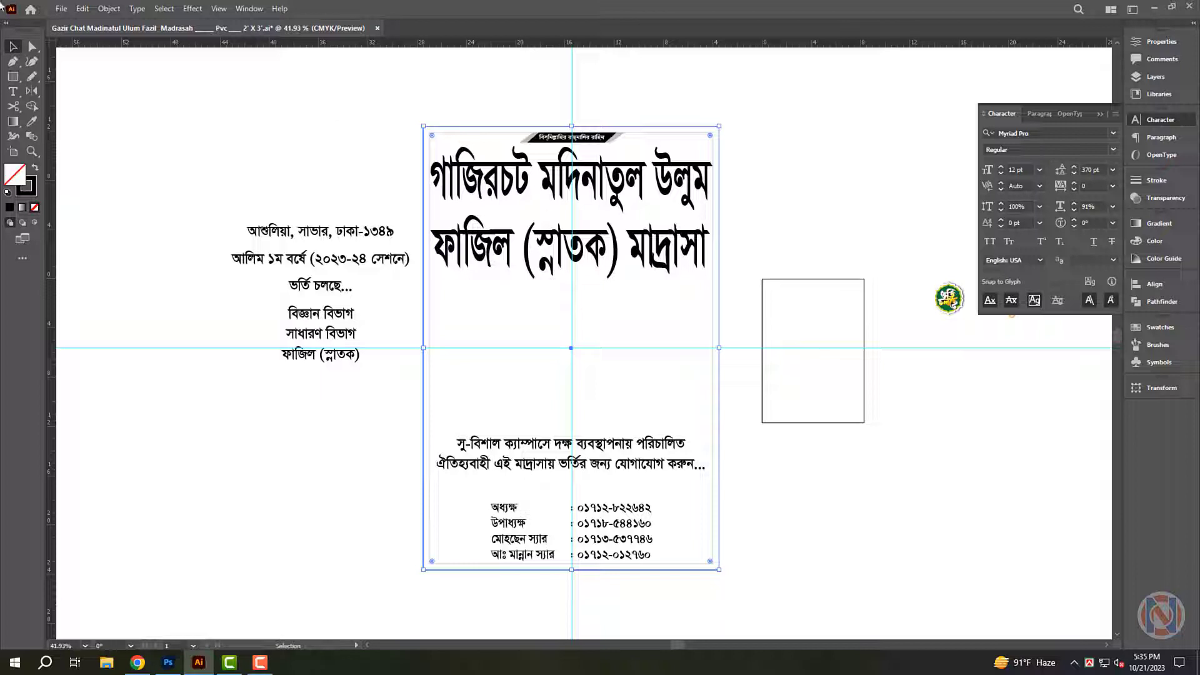
pyautogui.click(15, 63)
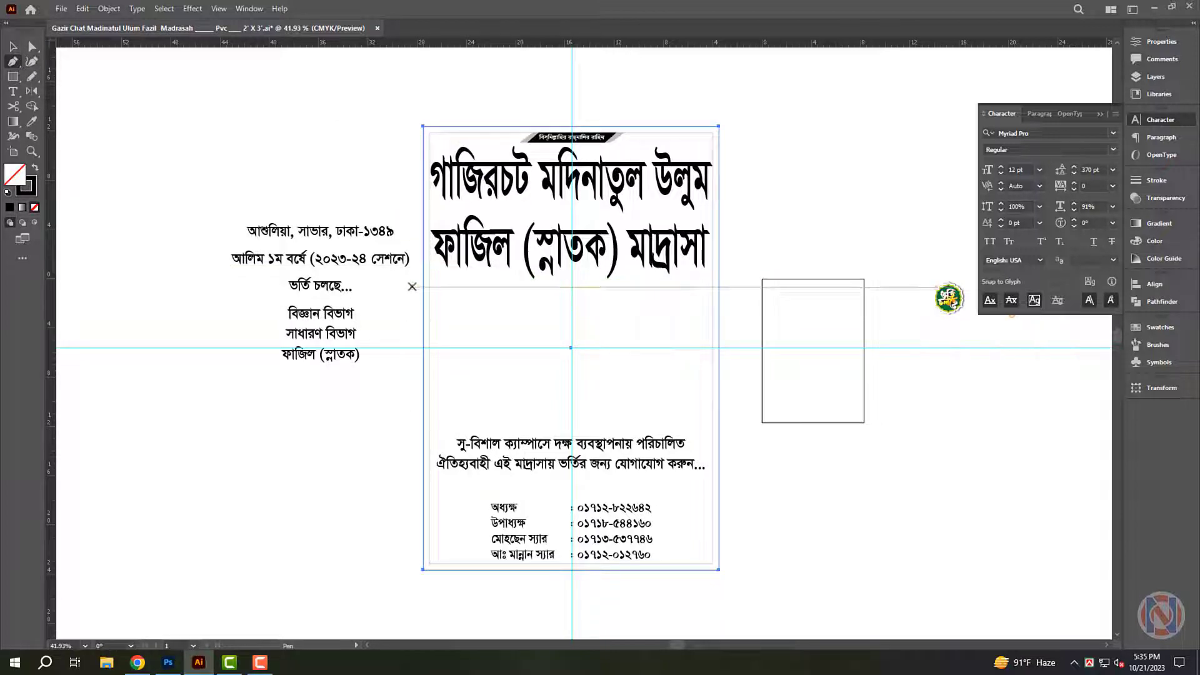
pyautogui.click(396, 290)
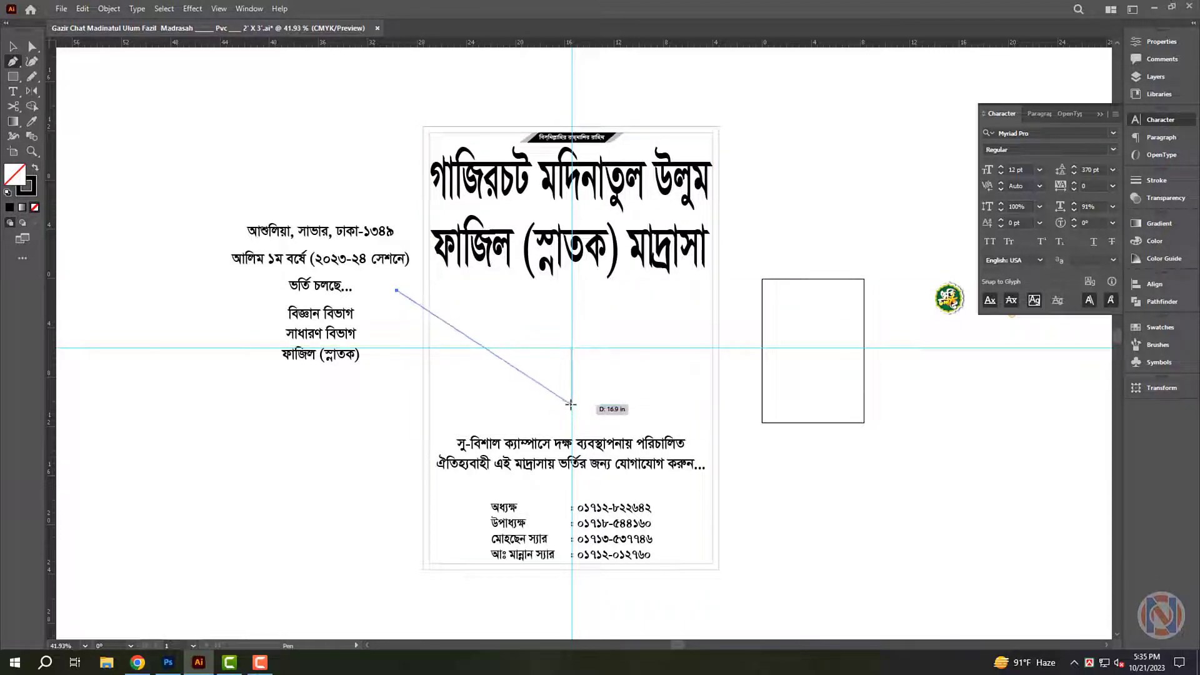
pyautogui.click(571, 405)
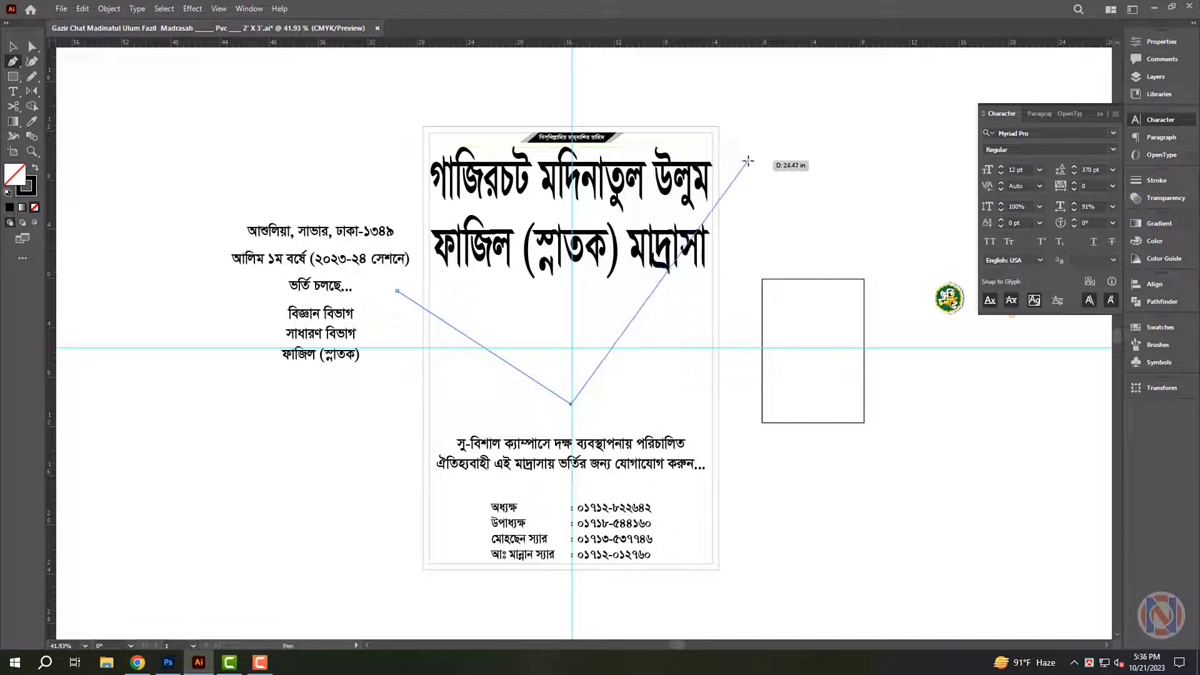
pyautogui.press('v')
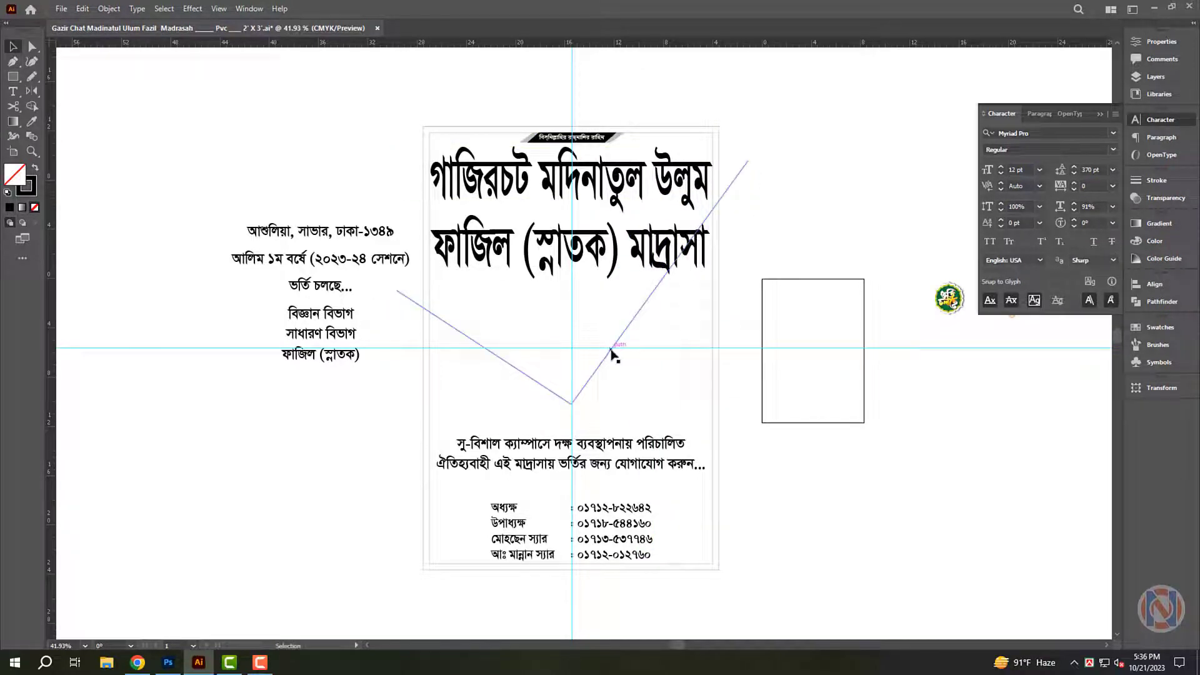
pyautogui.moveTo(616, 348); pyautogui.dragTo(625, 410)
pyautogui.scroll(1, 739, 263)
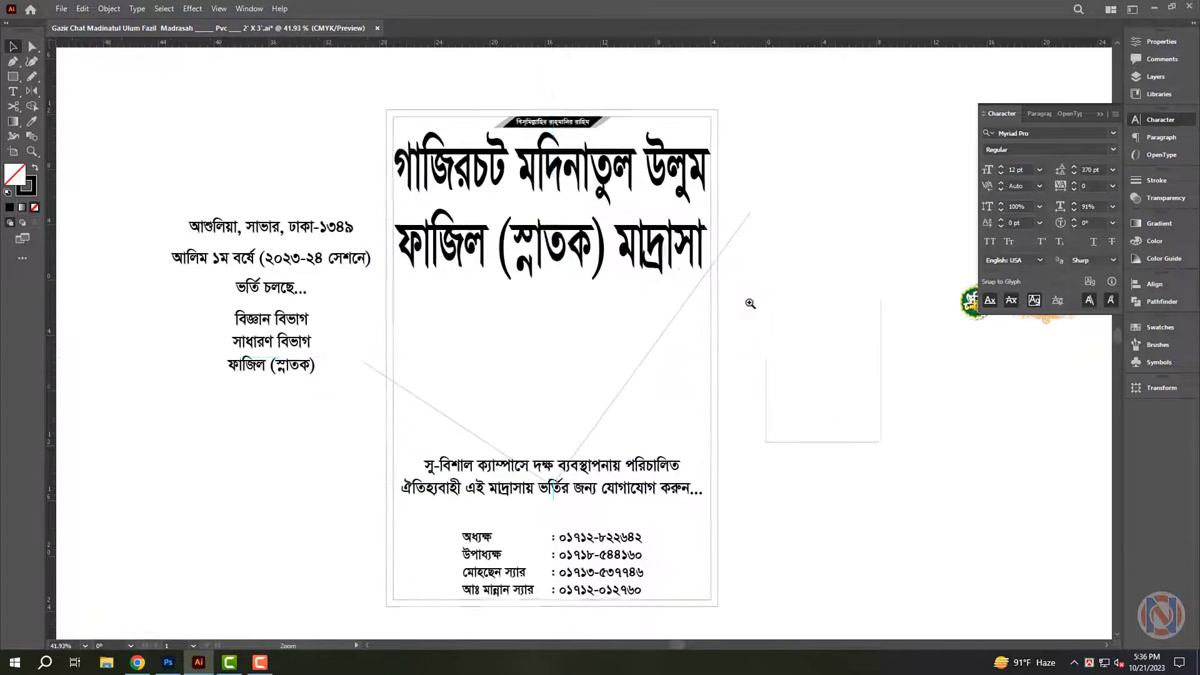
# Divide the poster frame along the V lines with Pathfinder Divide.
pyautogui.click(719, 225)
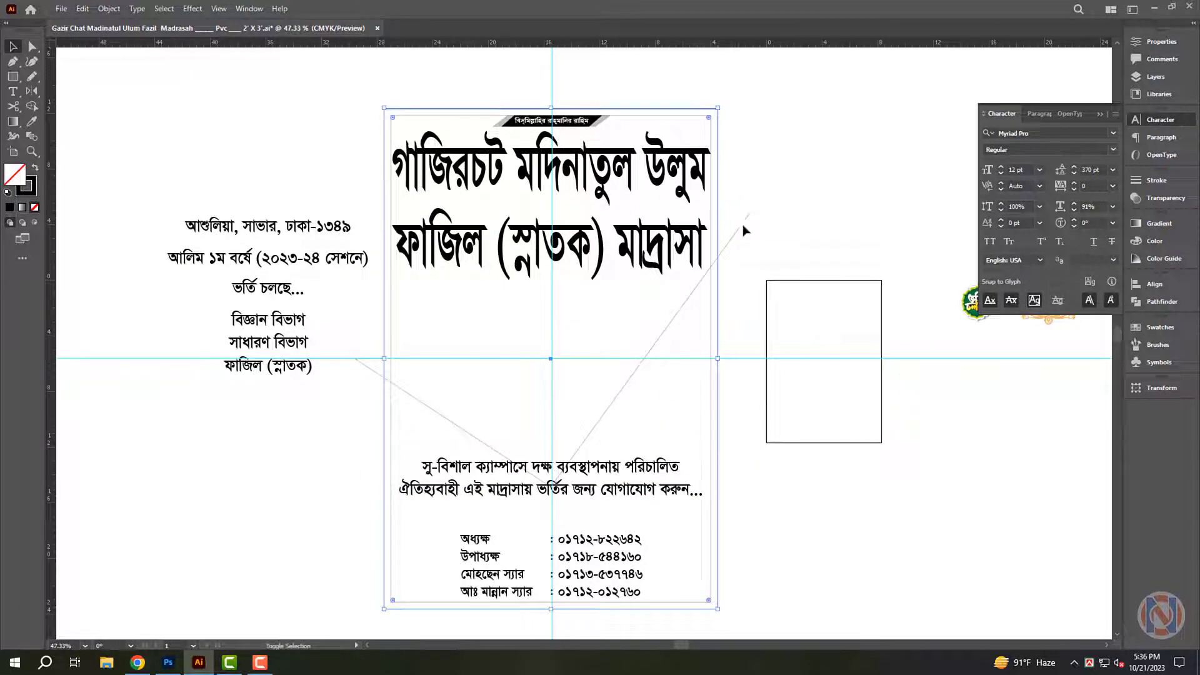
pyautogui.keyDown('shift'); pyautogui.click(743, 230); pyautogui.keyUp('shift')
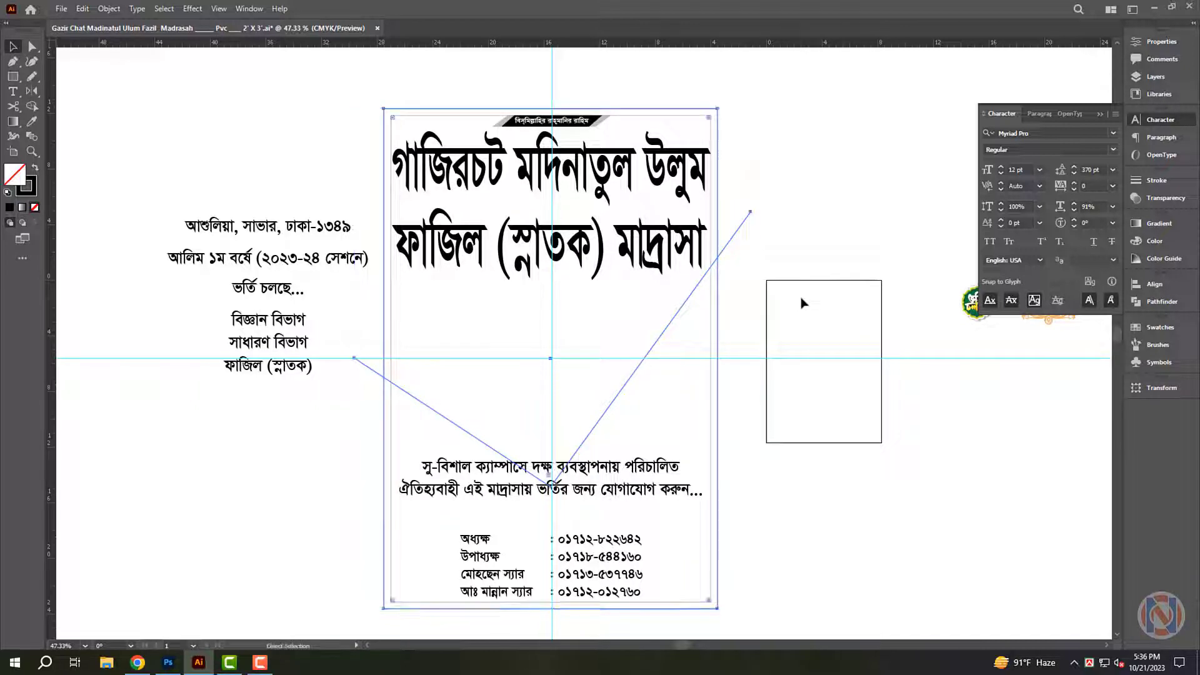
pyautogui.click(720, 294)
pyautogui.press('a')
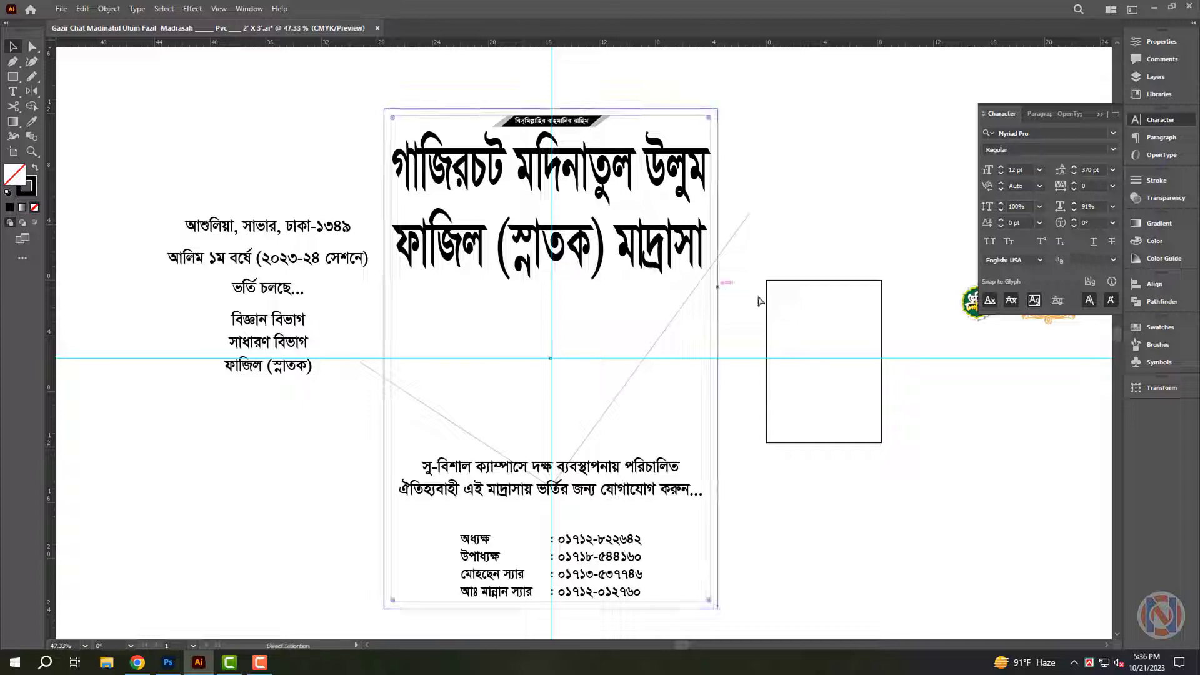
pyautogui.press('v')
pyautogui.moveTo(742, 247); pyautogui.dragTo(275, 161)
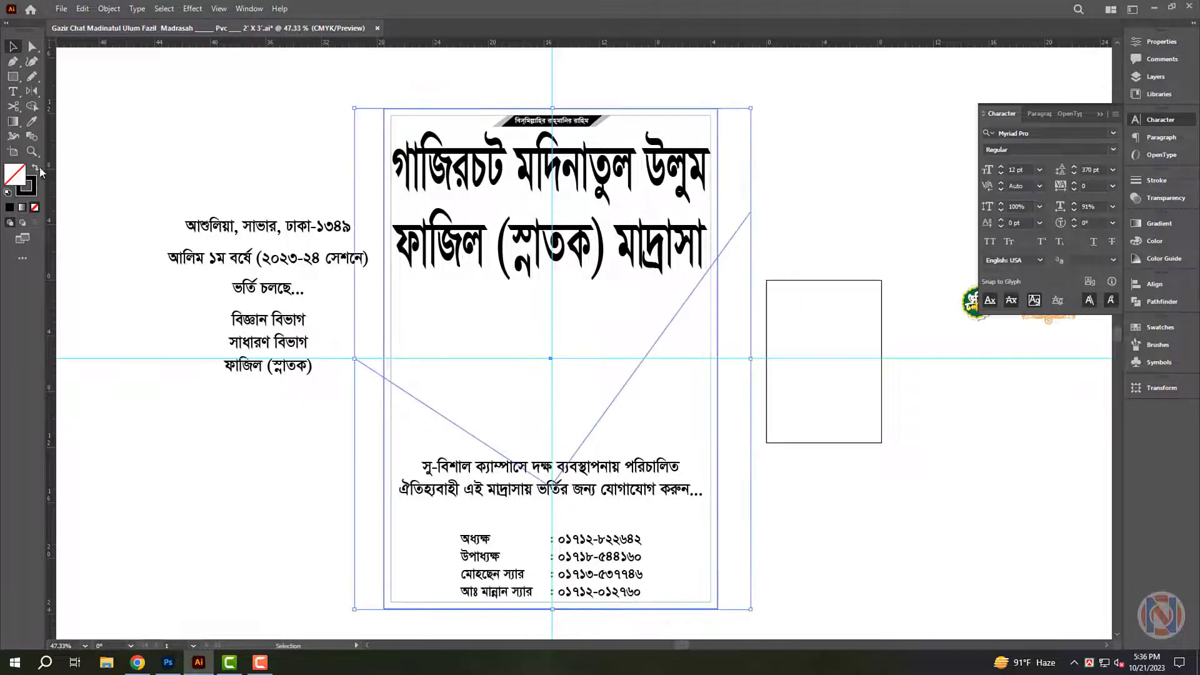
pyautogui.click(1162, 301)
pyautogui.click(992, 345)
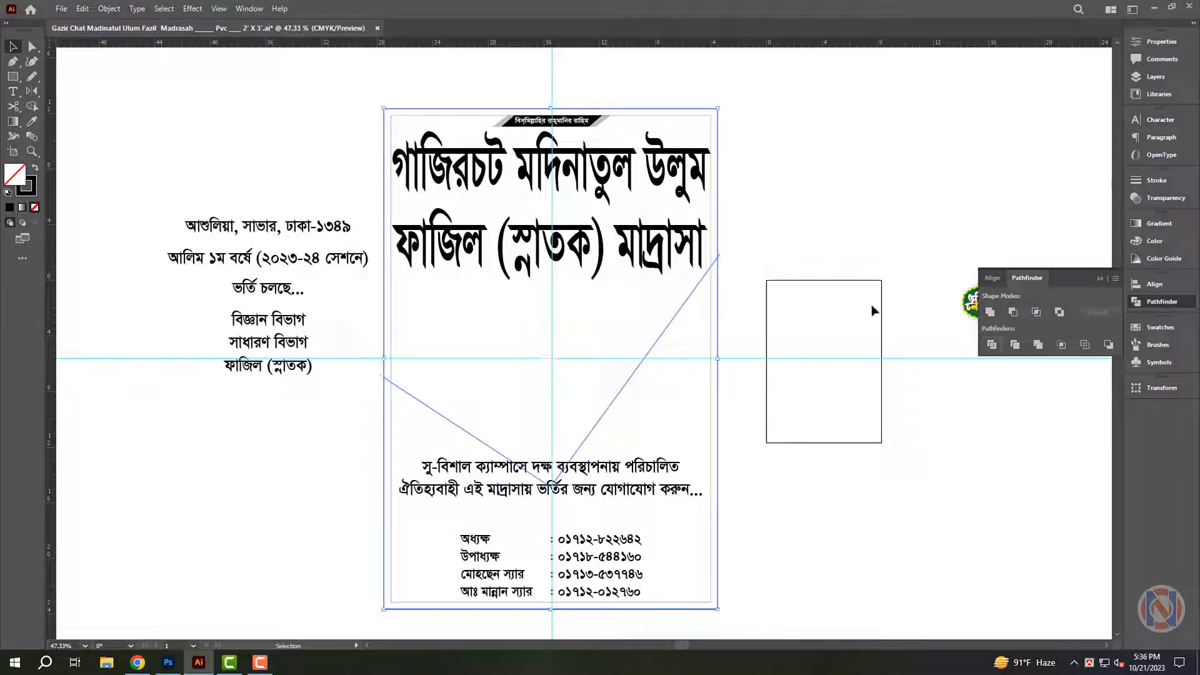
# Ungroup the divided pieces, fill them white and send them behind the text.
pyautogui.rightClick(719, 226)
pyautogui.click(799, 330)
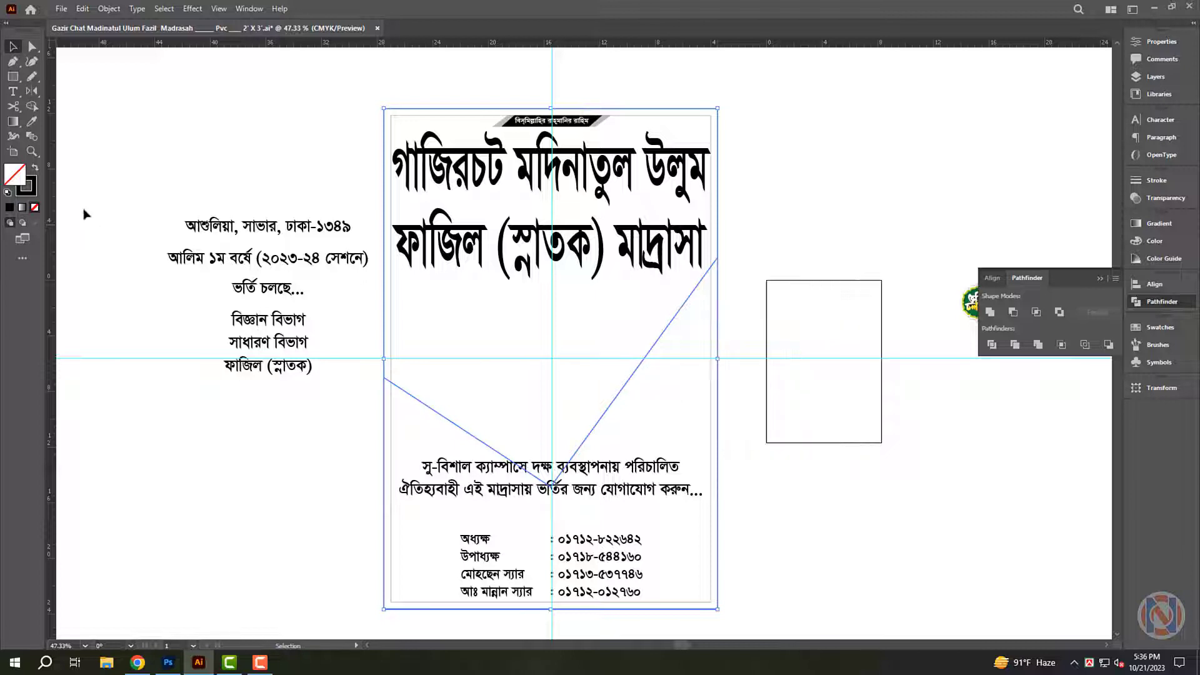
pyautogui.click(36, 171)
pyautogui.click(662, 510)
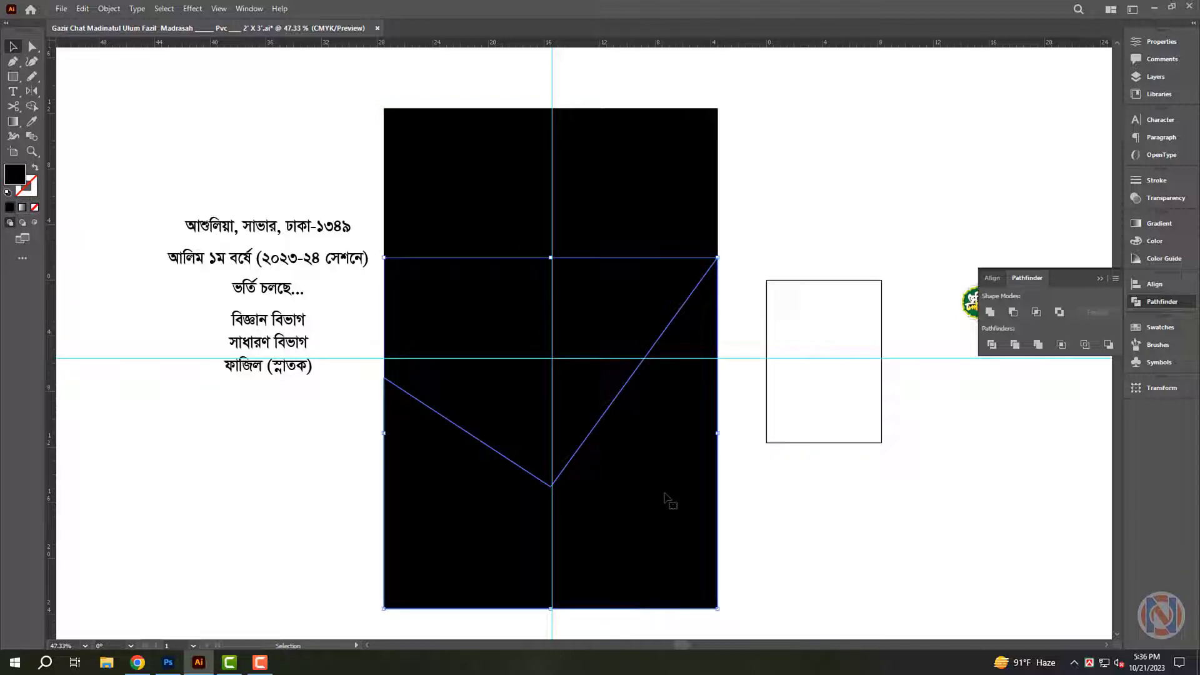
pyautogui.keyDown('shift'); pyautogui.click(692, 206); pyautogui.keyUp('shift')
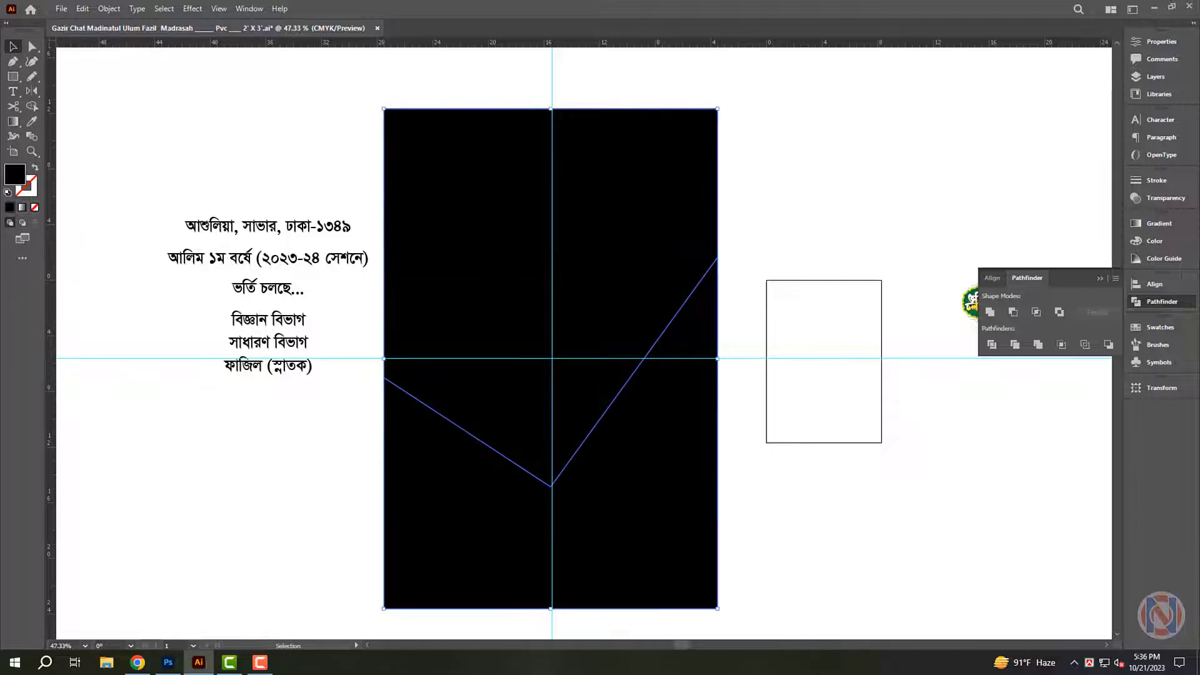
pyautogui.click(1179, 243)
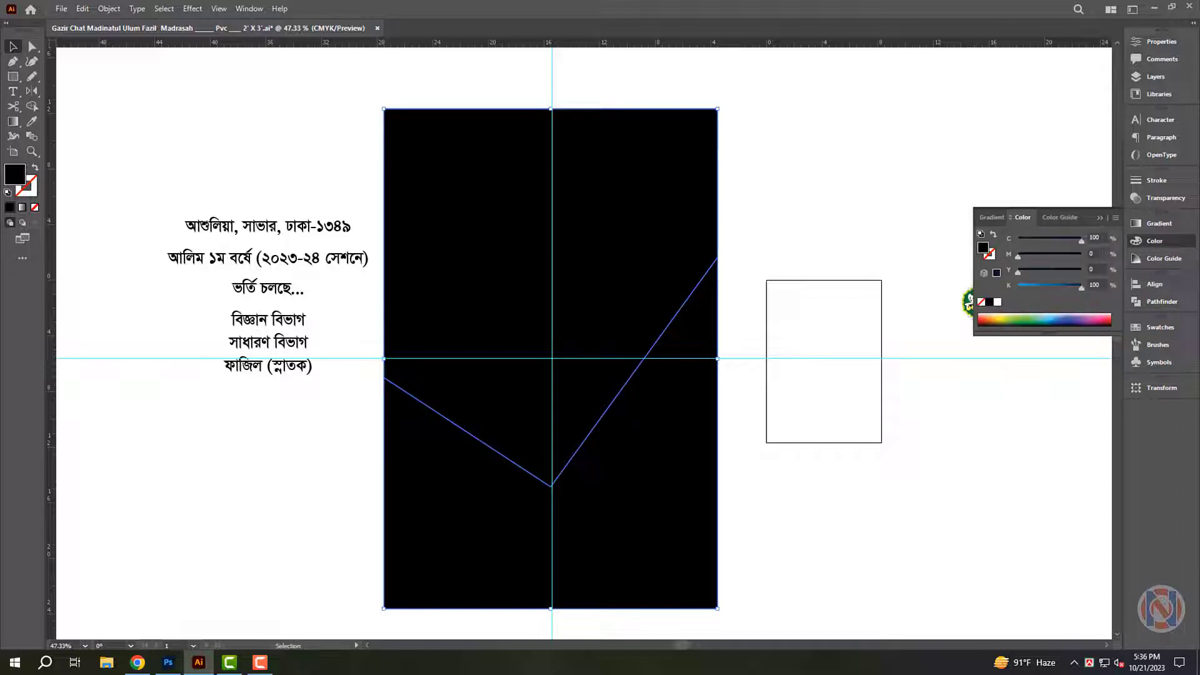
pyautogui.click(998, 302)
pyautogui.hotkey('ctrl', 'shift', '[')
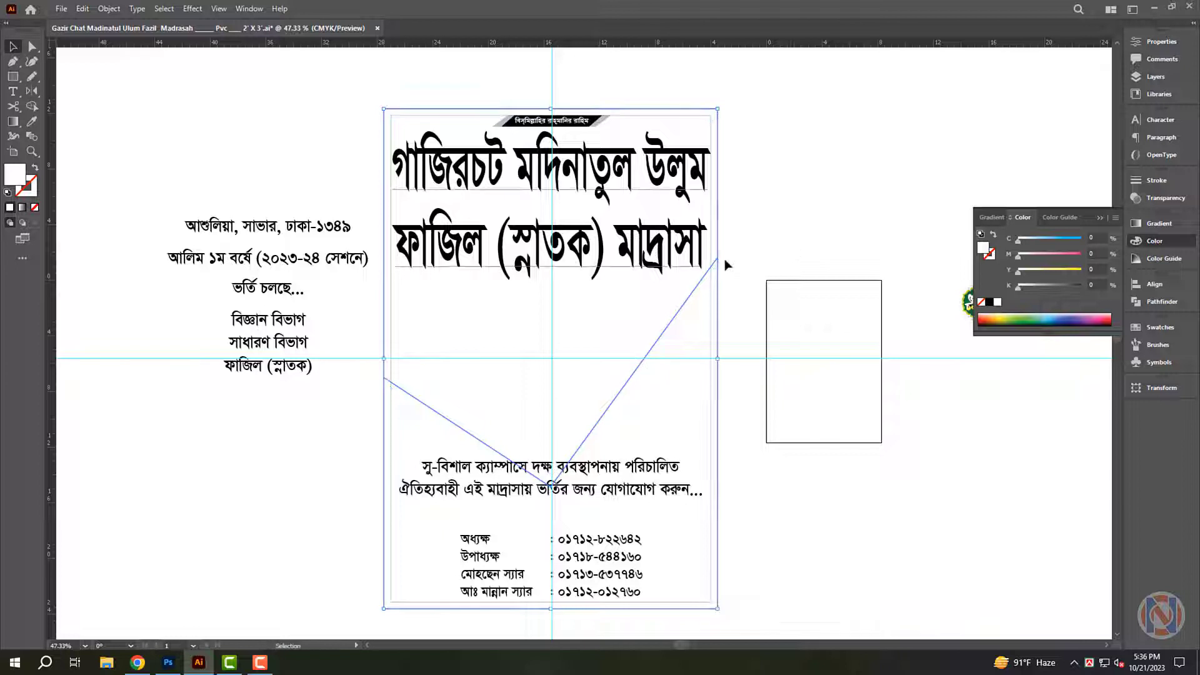
# Fill the poster background cyan and give the top piece a 90° linear gradient.
pyautogui.click(1079, 239)
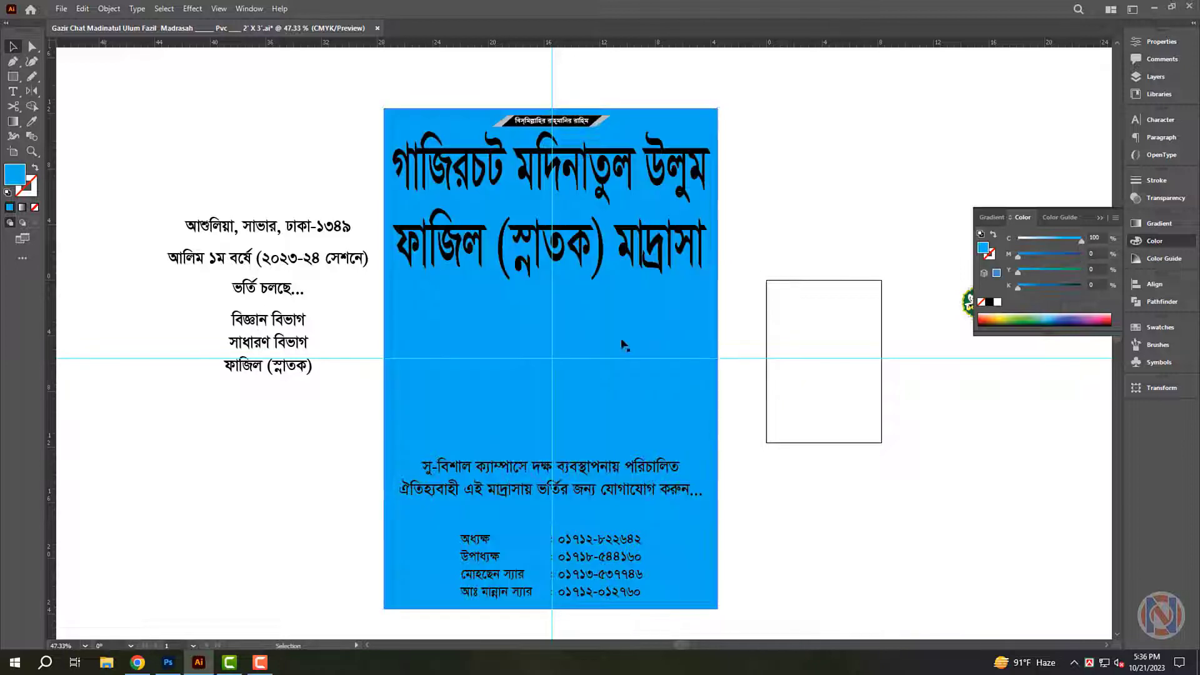
pyautogui.click(1160, 223)
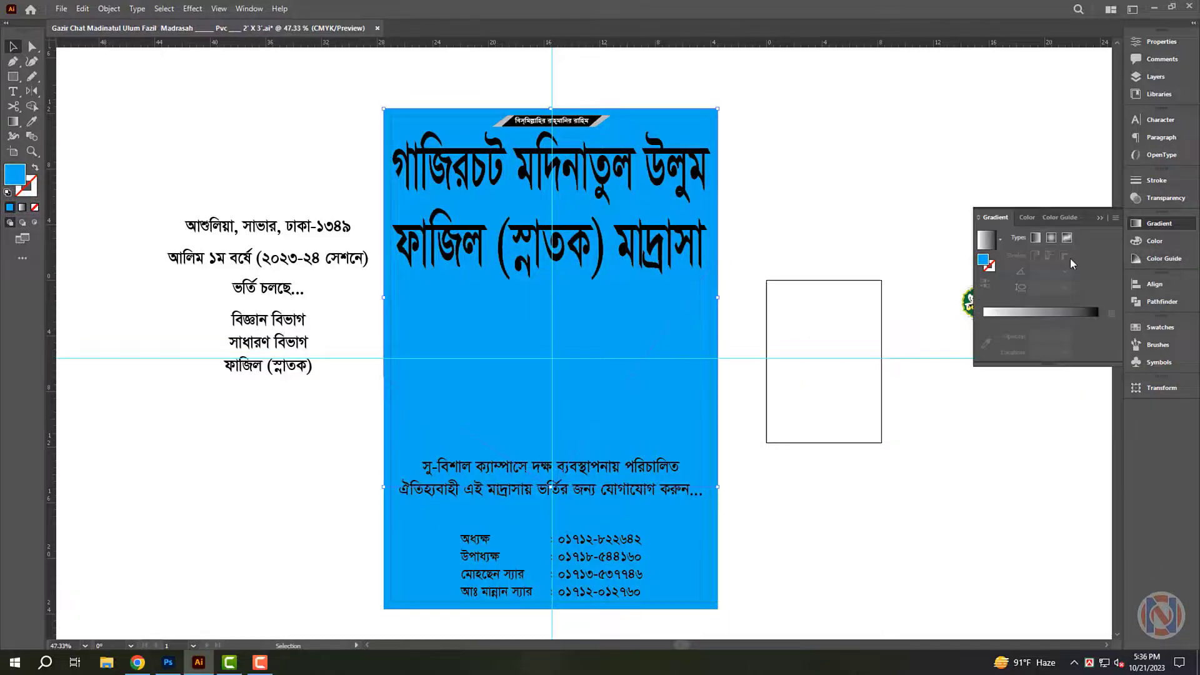
pyautogui.click(1036, 238)
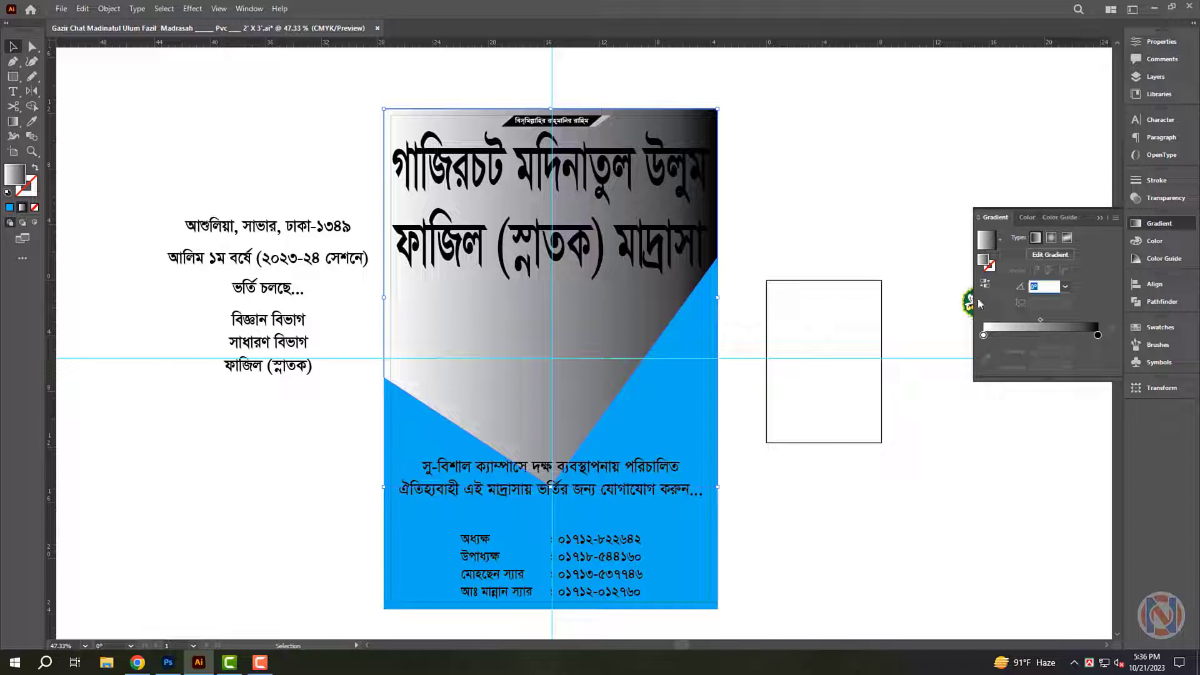
pyautogui.write('90')
pyautogui.press('Return')
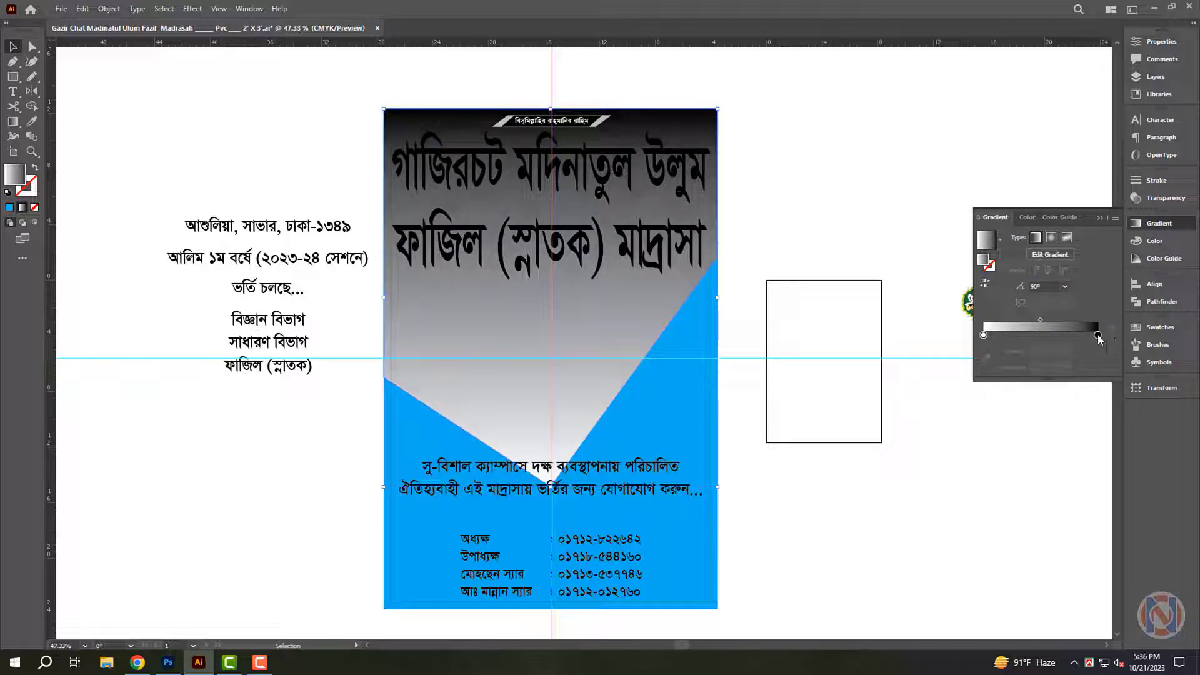
# Switch the dark gradient stop to CMYK sliders and set its magenta to 100.
pyautogui.click(1155, 240)
pyautogui.click(1116, 218)
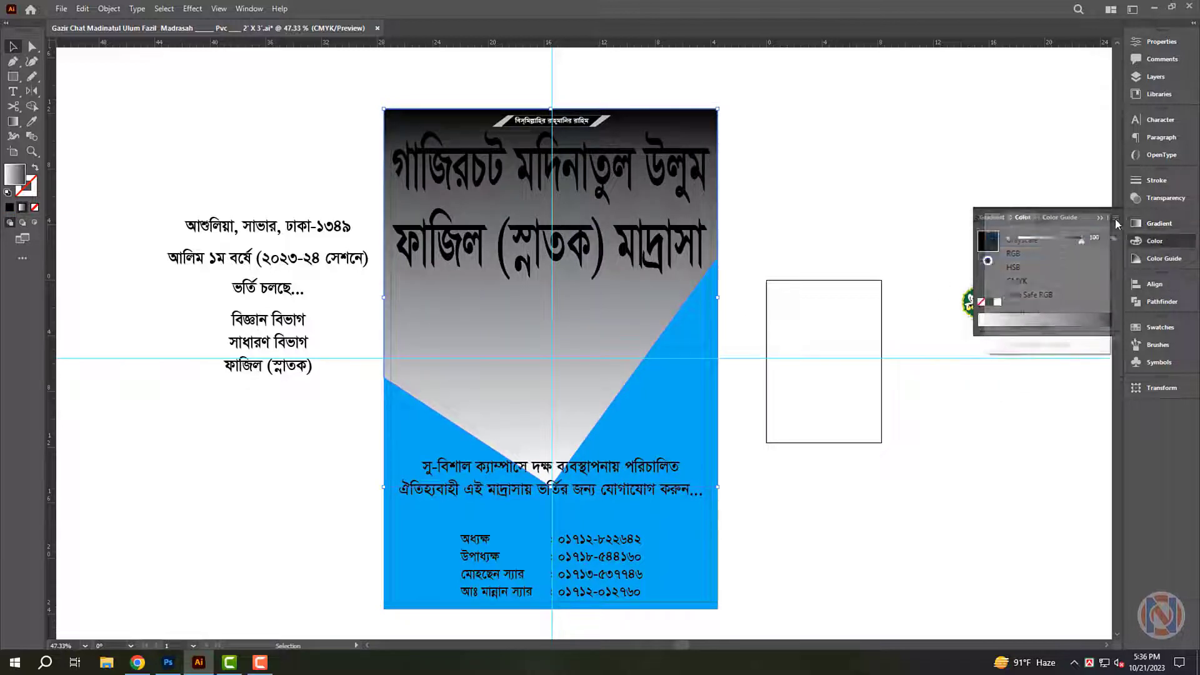
pyautogui.click(1059, 282)
pyautogui.doubleClick(1094, 237)
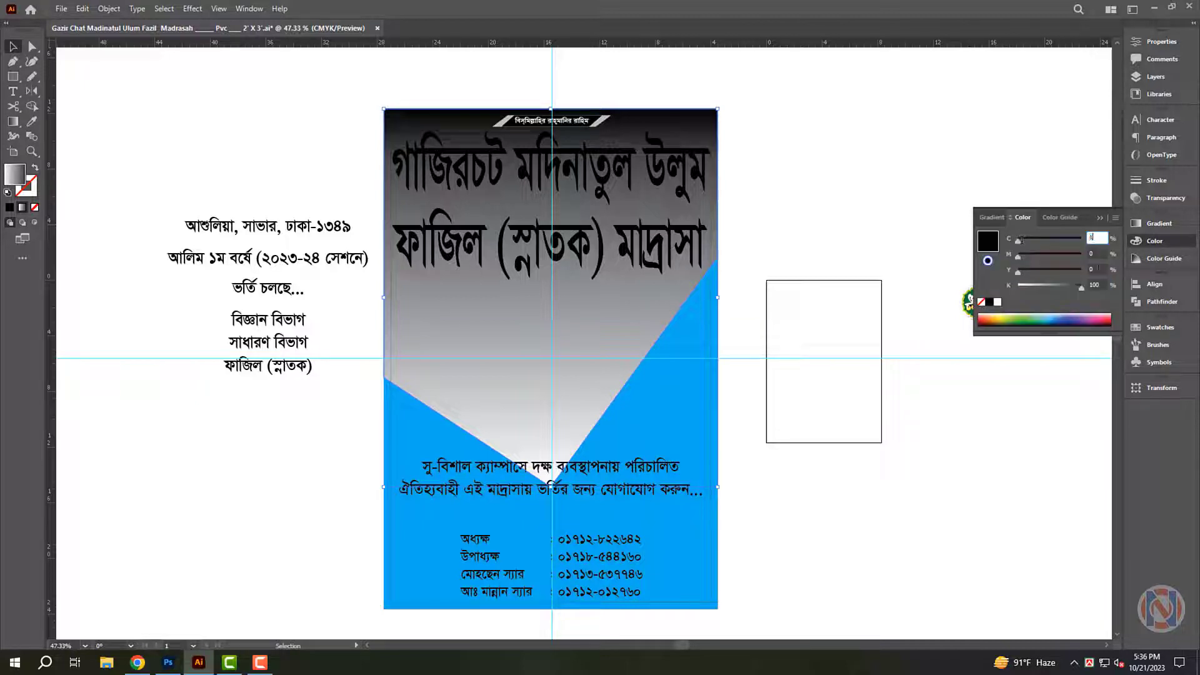
pyautogui.write('100')
pyautogui.press('Tab')
pyautogui.press('Tab')
pyautogui.press('Tab')
pyautogui.write('50')
pyautogui.press('Return')
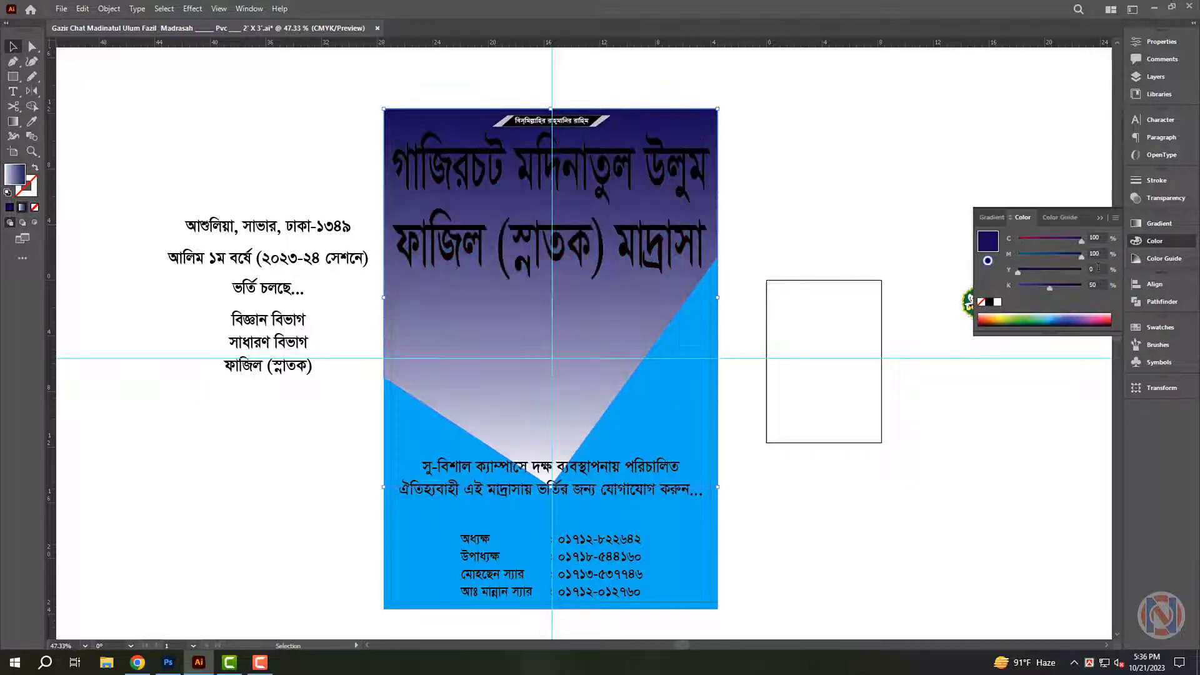
# Make the light gradient stop fully cyan and set the dark stop's black to 30.
pyautogui.click(1160, 224)
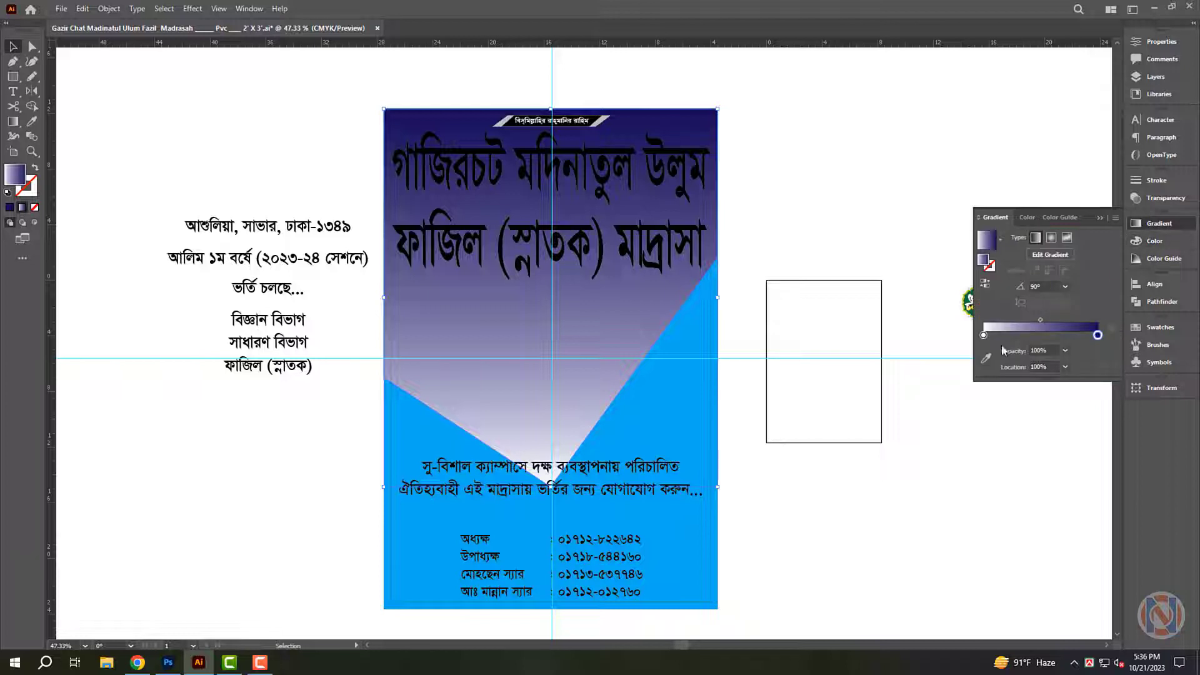
pyautogui.click(984, 337)
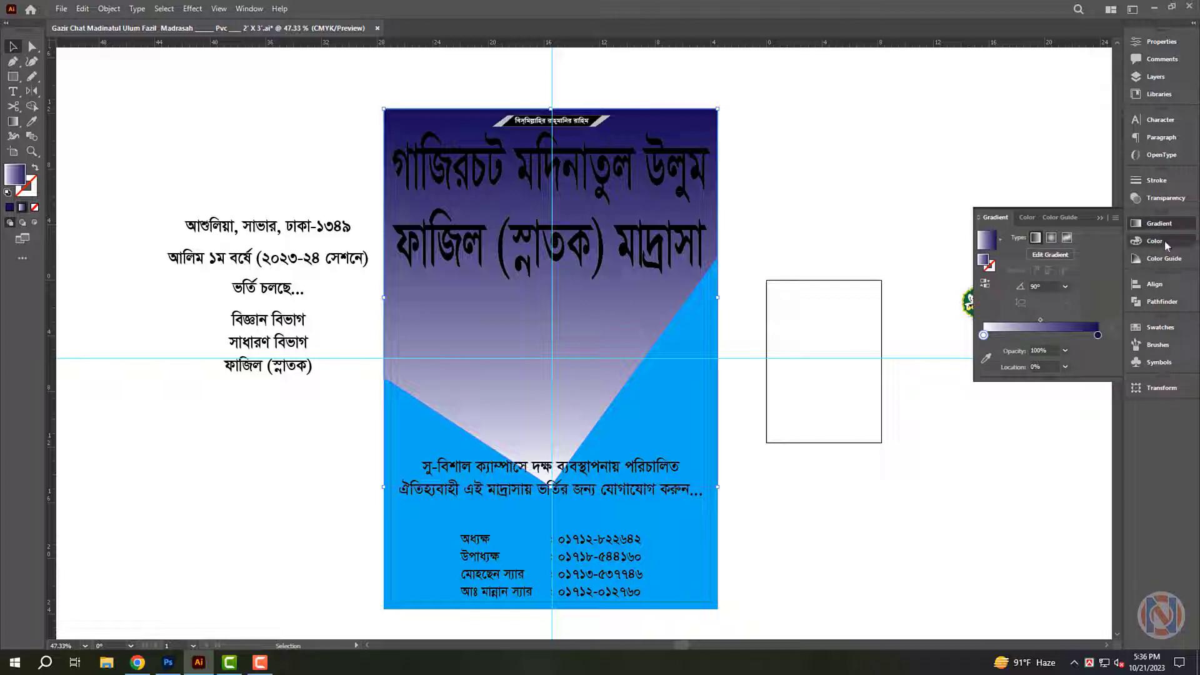
pyautogui.click(1166, 244)
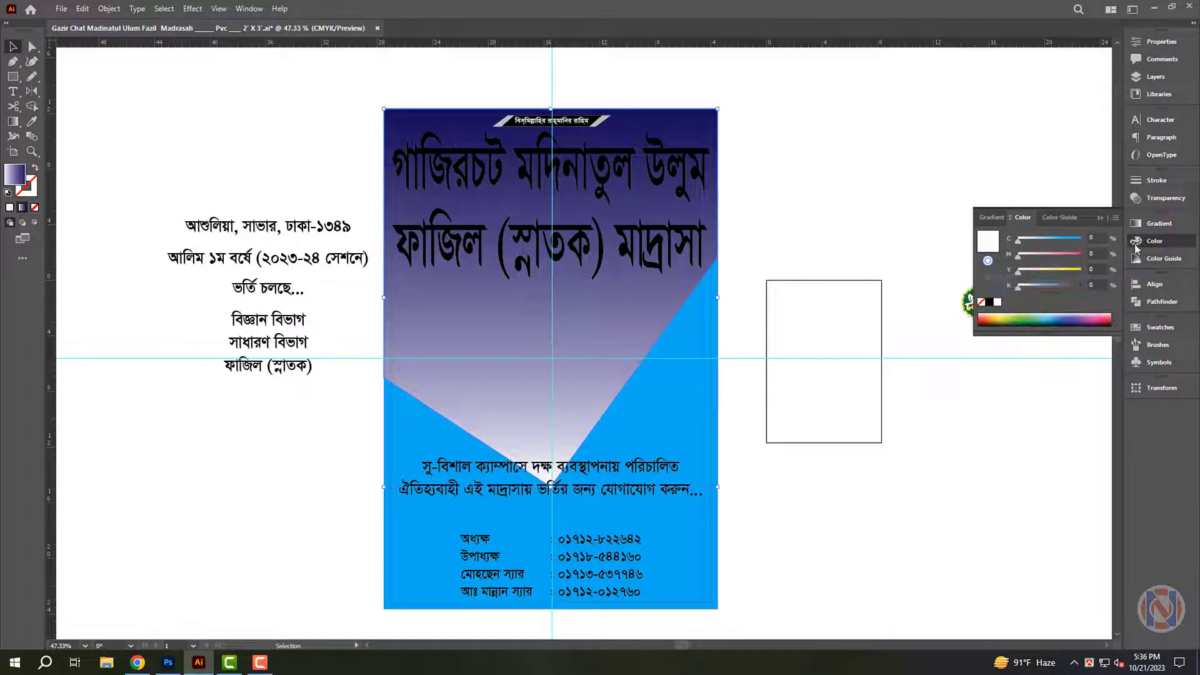
pyautogui.moveTo(1018, 240); pyautogui.dragTo(1088, 238)
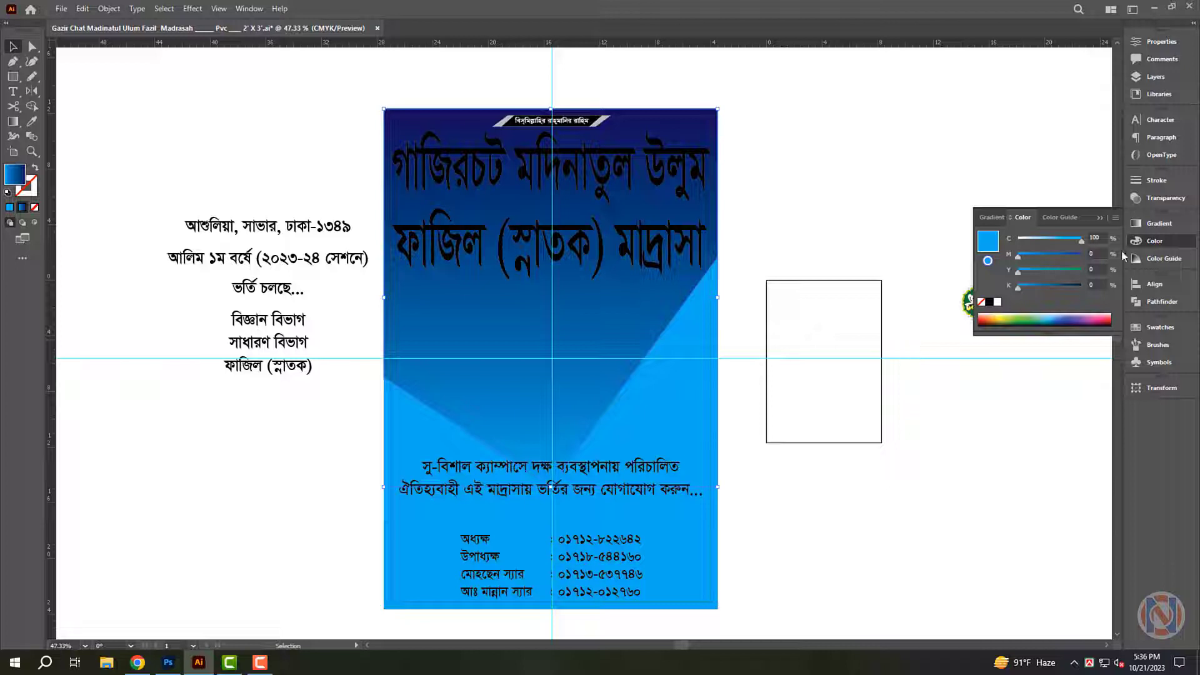
pyautogui.click(1150, 223)
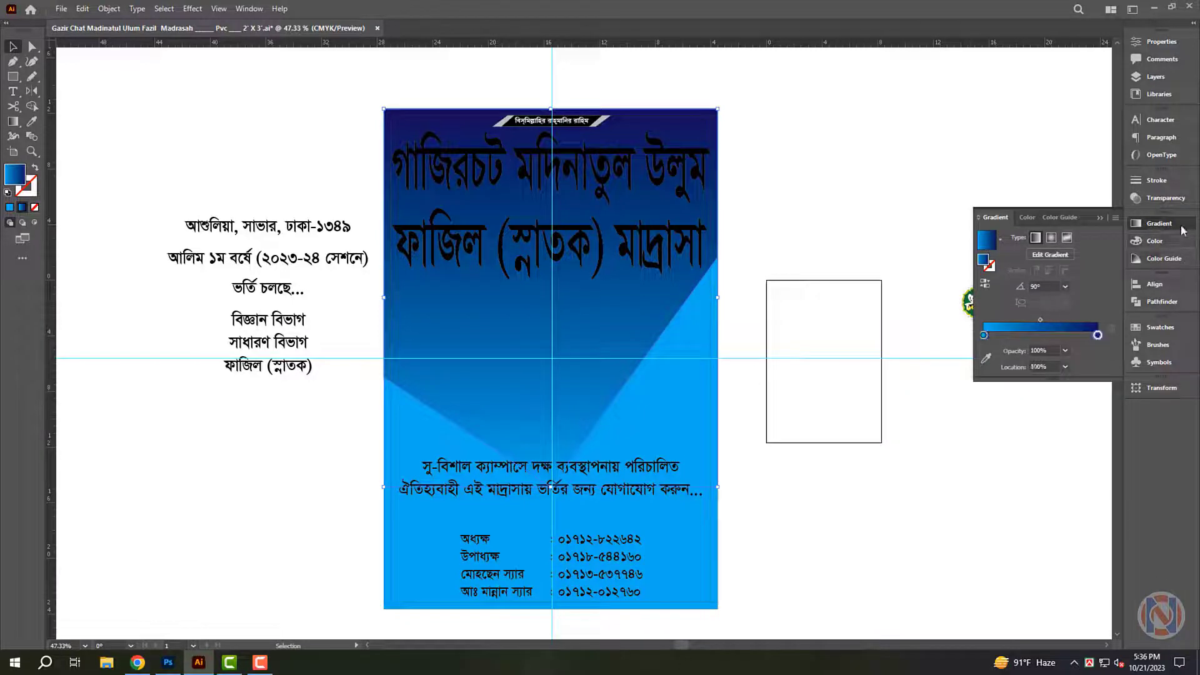
pyautogui.click(1156, 241)
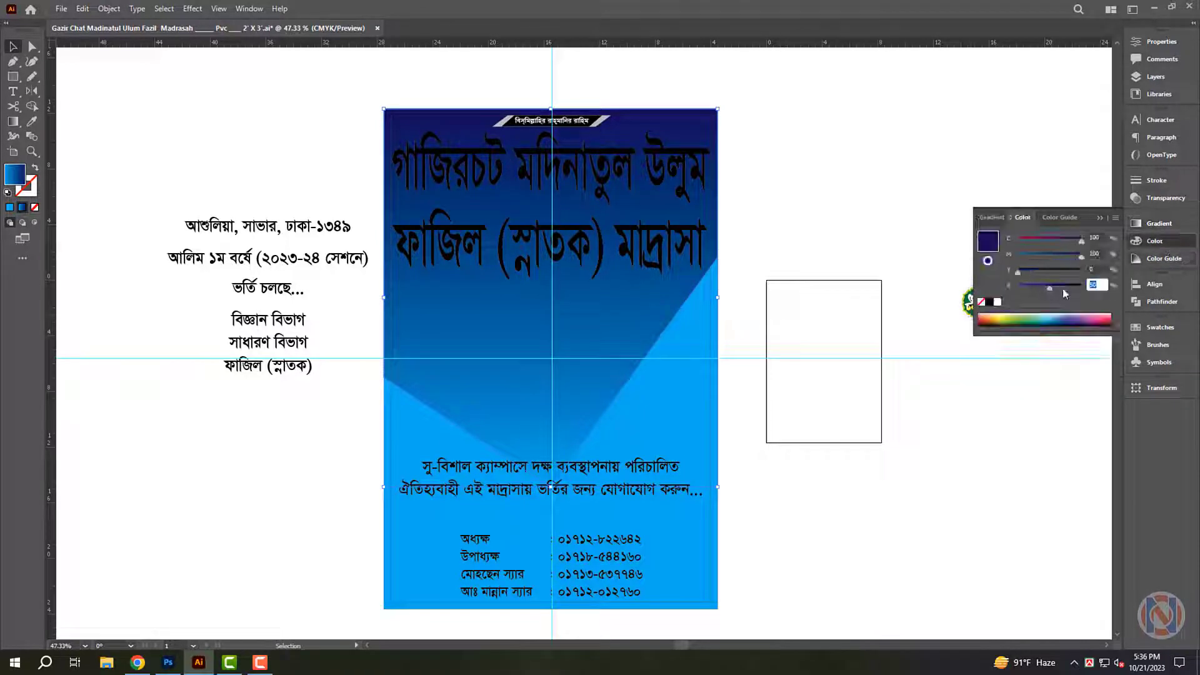
pyautogui.press('Return')
pyautogui.click(903, 415)
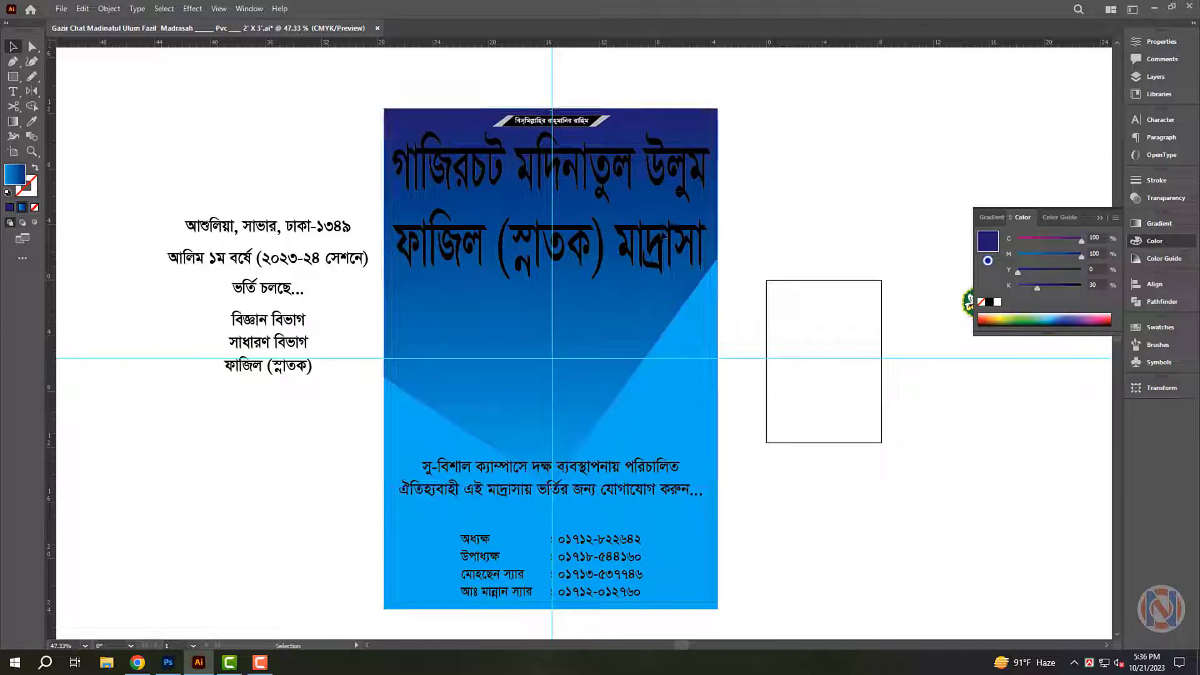
# Turn the big title text white and slightly reduce its height.
pyautogui.click(554, 139)
pyautogui.scroll(3, 553, 140)
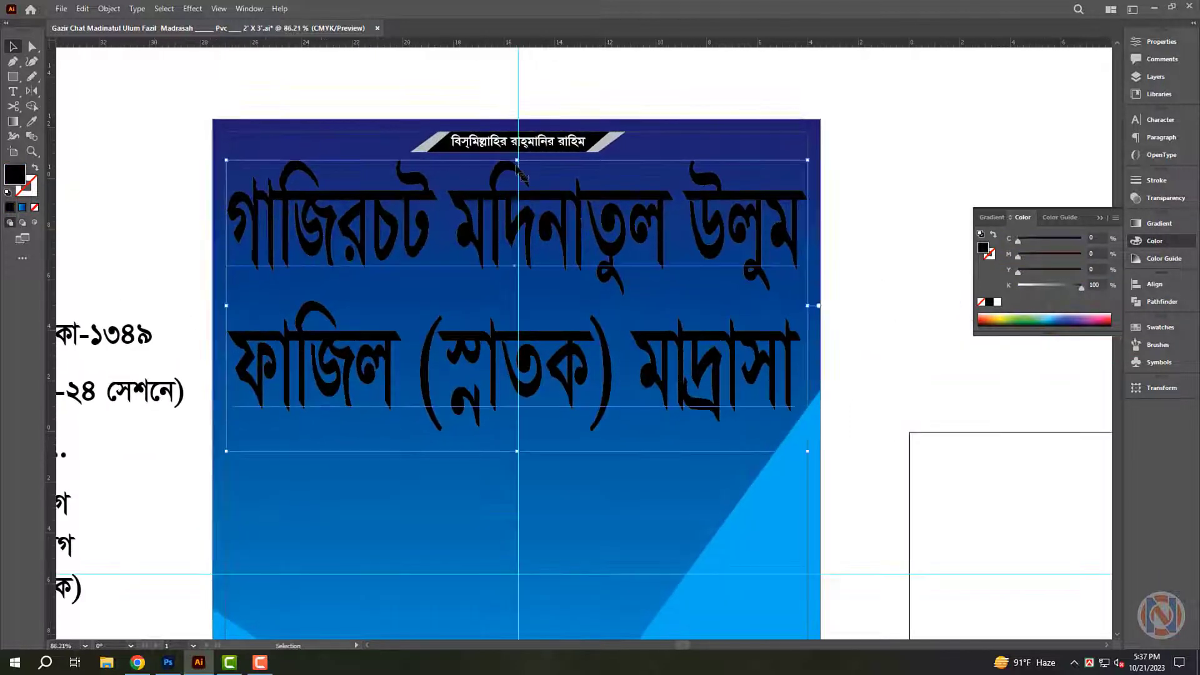
pyautogui.moveTo(522, 176); pyautogui.dragTo(522, 182)
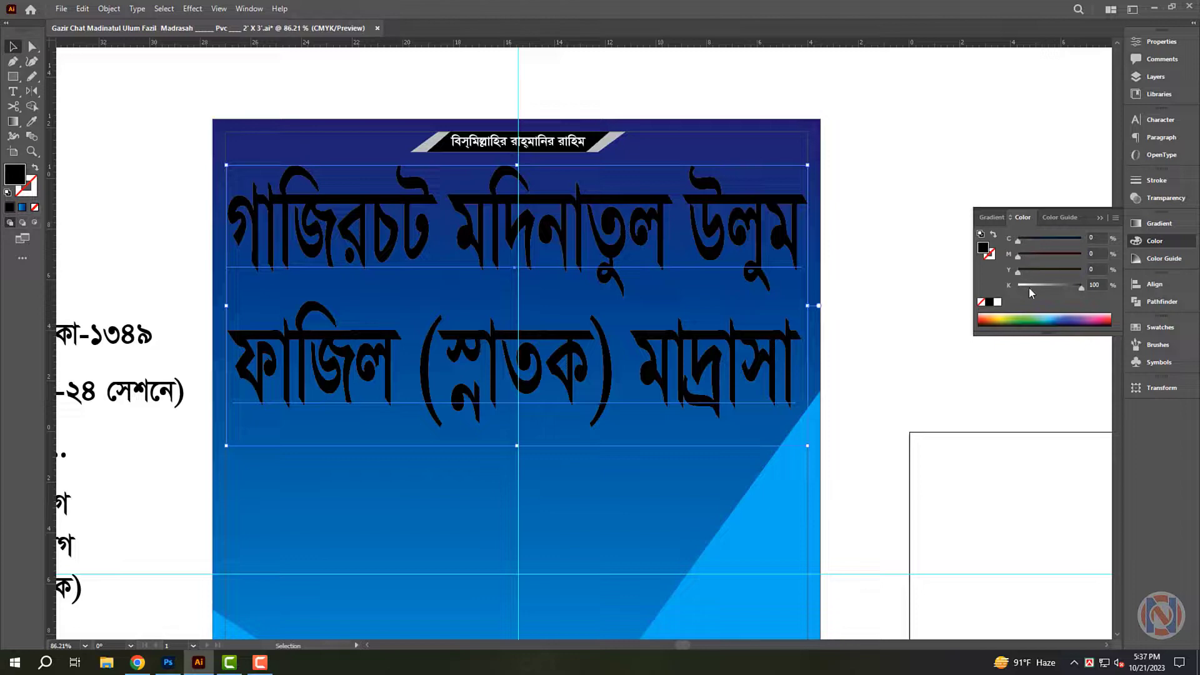
pyautogui.moveTo(1029, 287); pyautogui.dragTo(963, 291)
pyautogui.scroll(2, 518, 109)
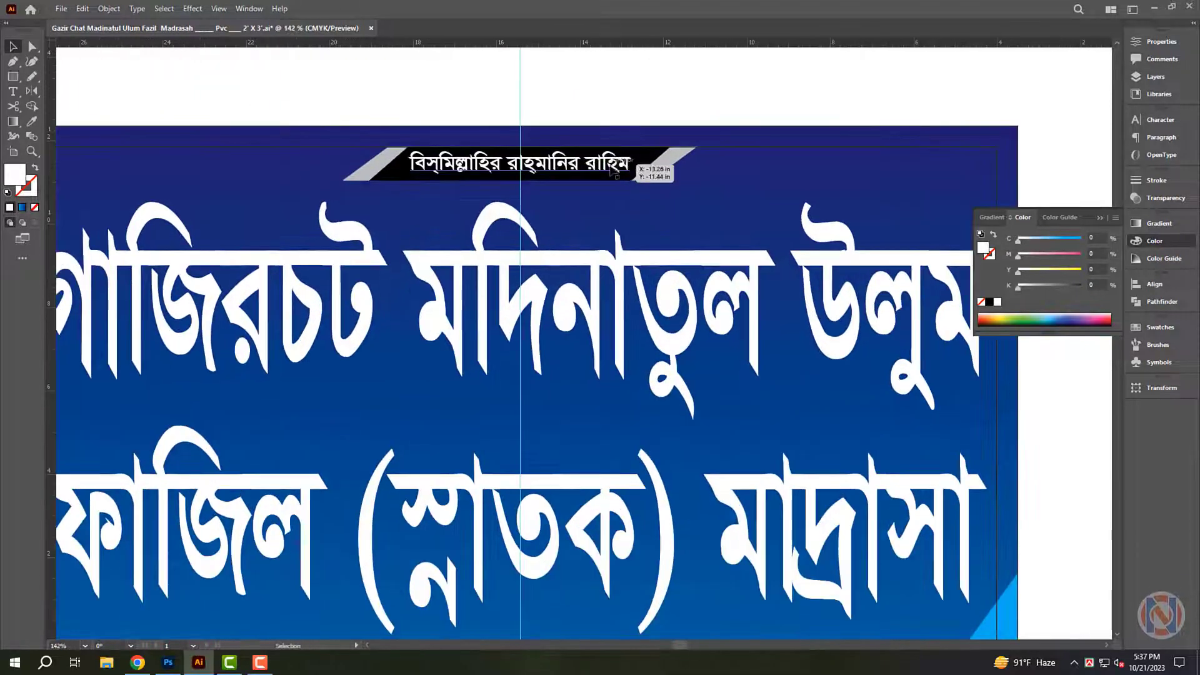
# Colour the Bismillah banner's parallelogram cyan, its centre white and its text black.
pyautogui.press('a')
pyautogui.click(650, 164)
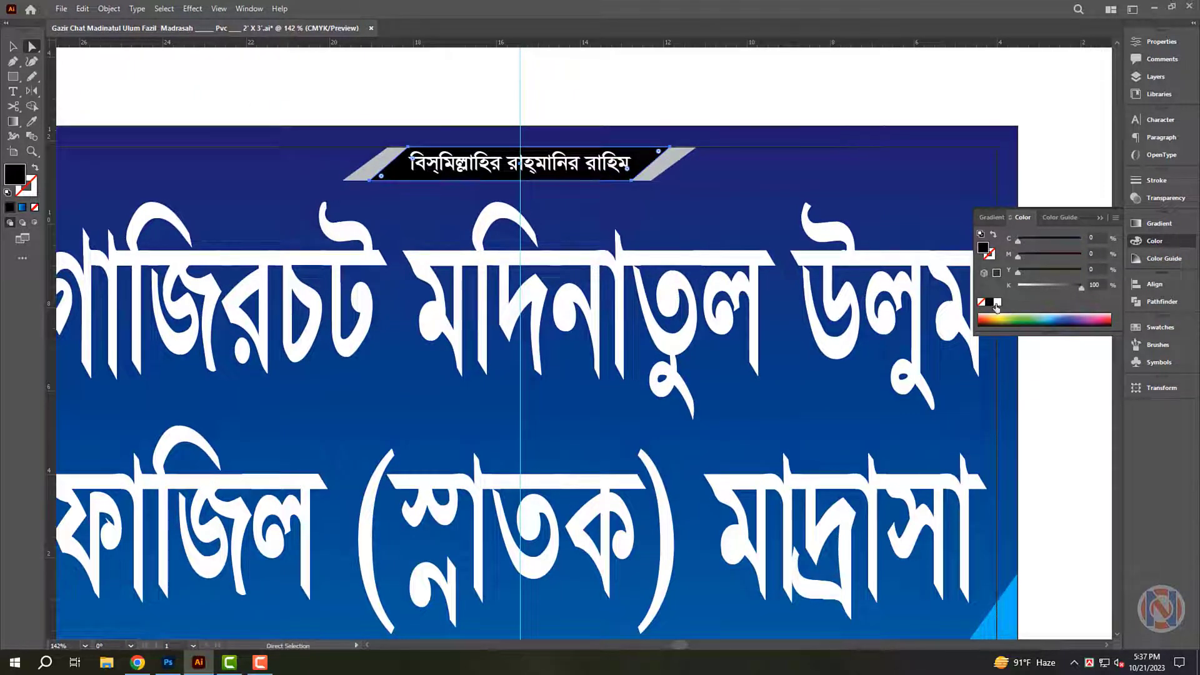
pyautogui.click(998, 302)
pyautogui.click(669, 169)
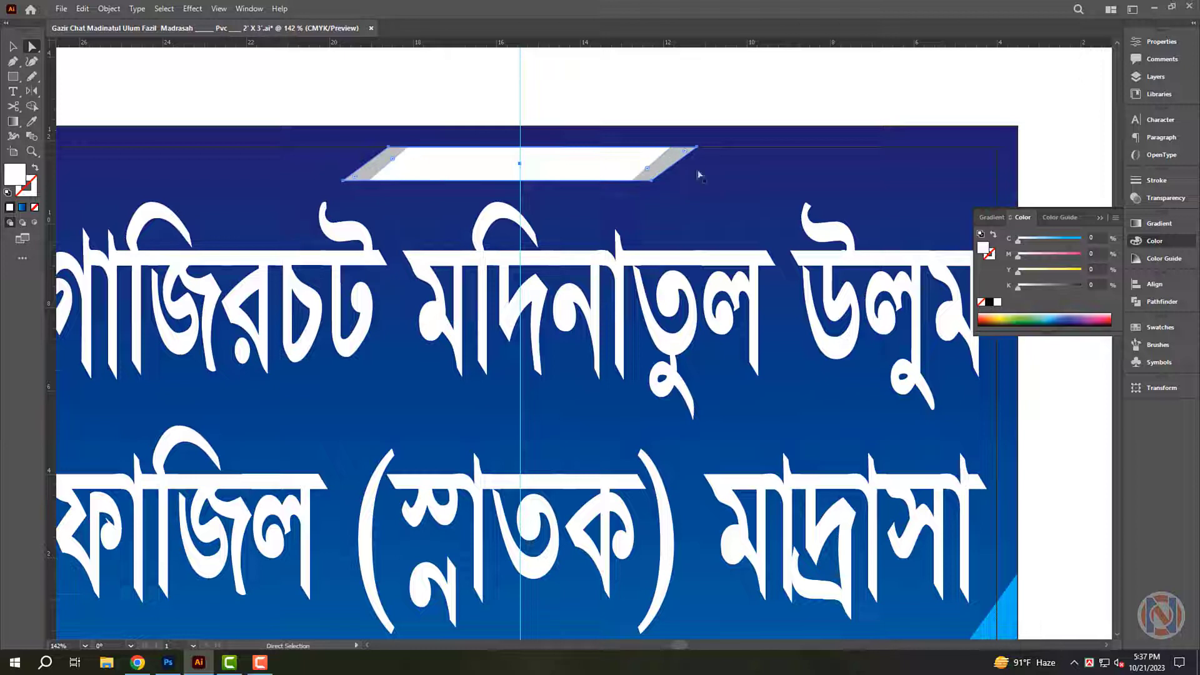
pyautogui.click(998, 303)
pyautogui.click(1082, 240)
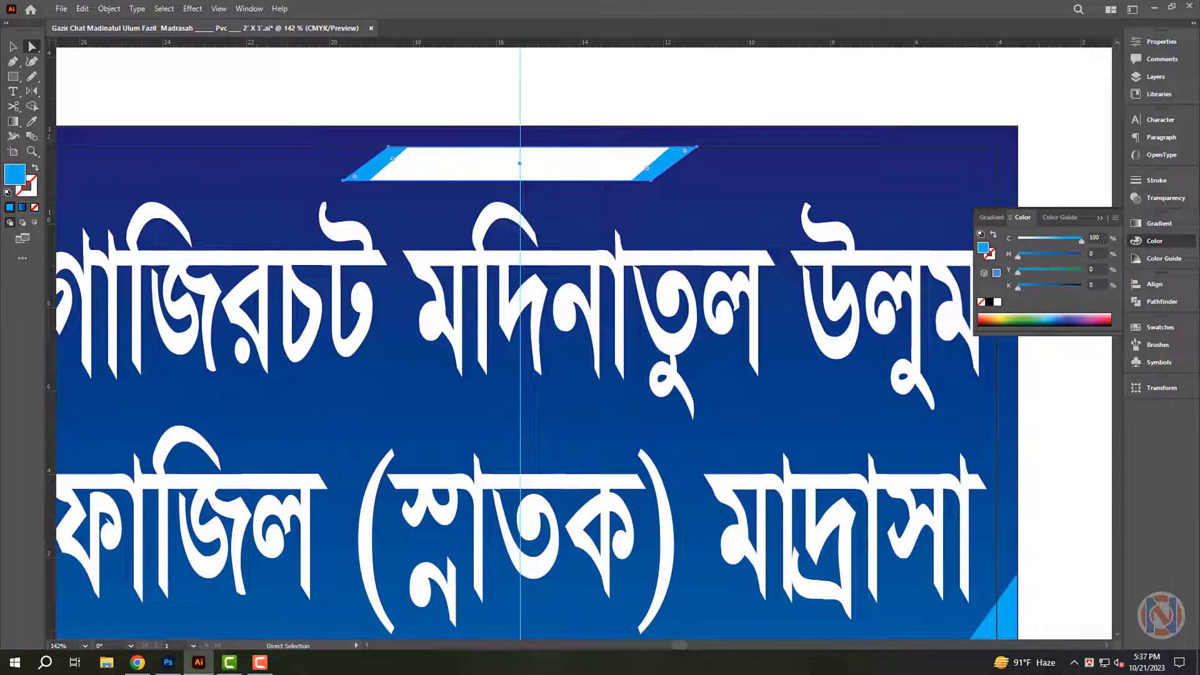
pyautogui.click(650, 167)
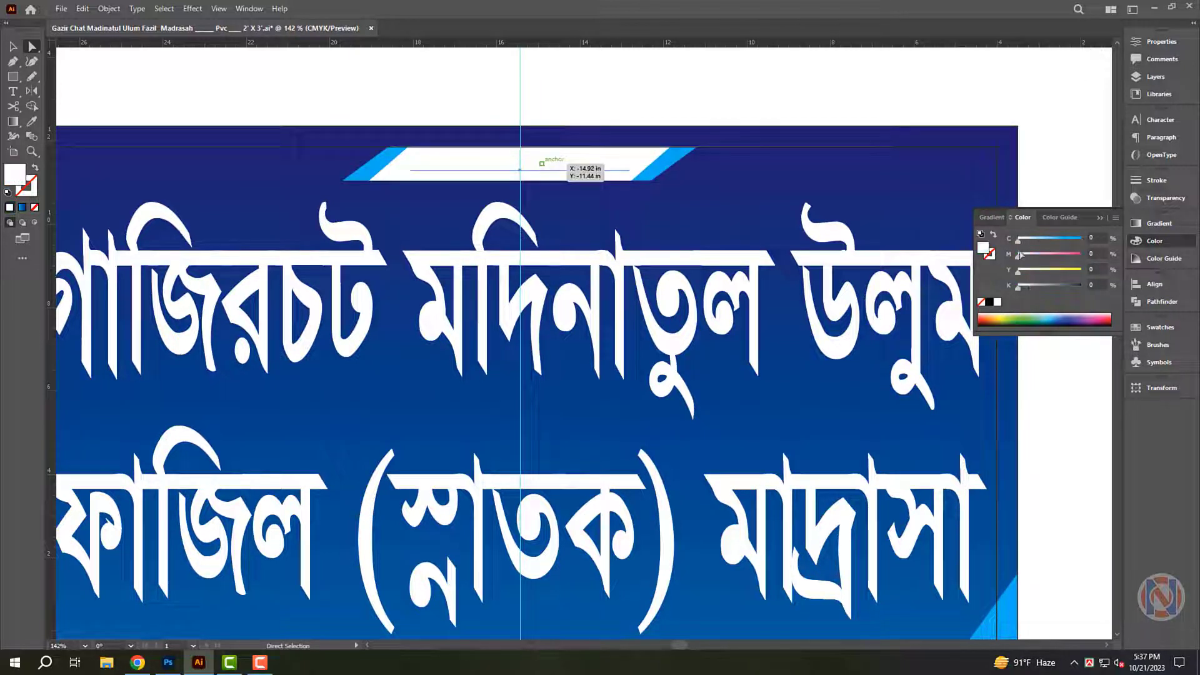
pyautogui.click(989, 303)
pyautogui.scroll(-3, 706, 186)
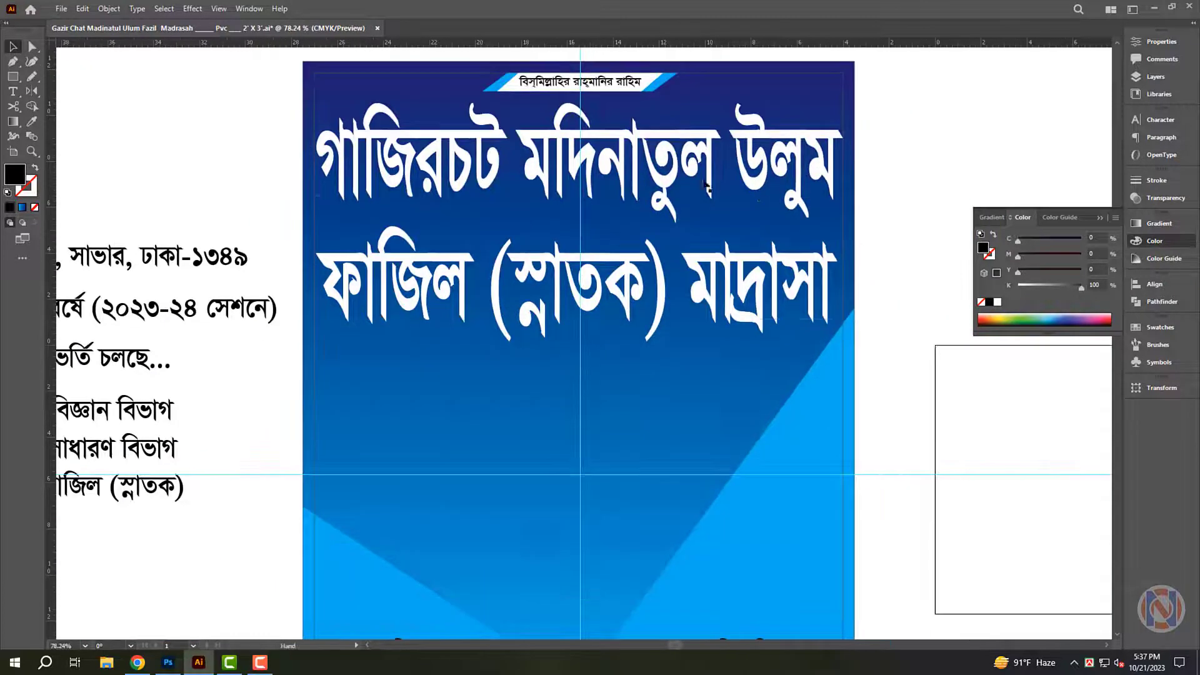
# Recolour the lower background light grey (C 0, K 10), then bring up the file-open window.
pyautogui.click(707, 186)
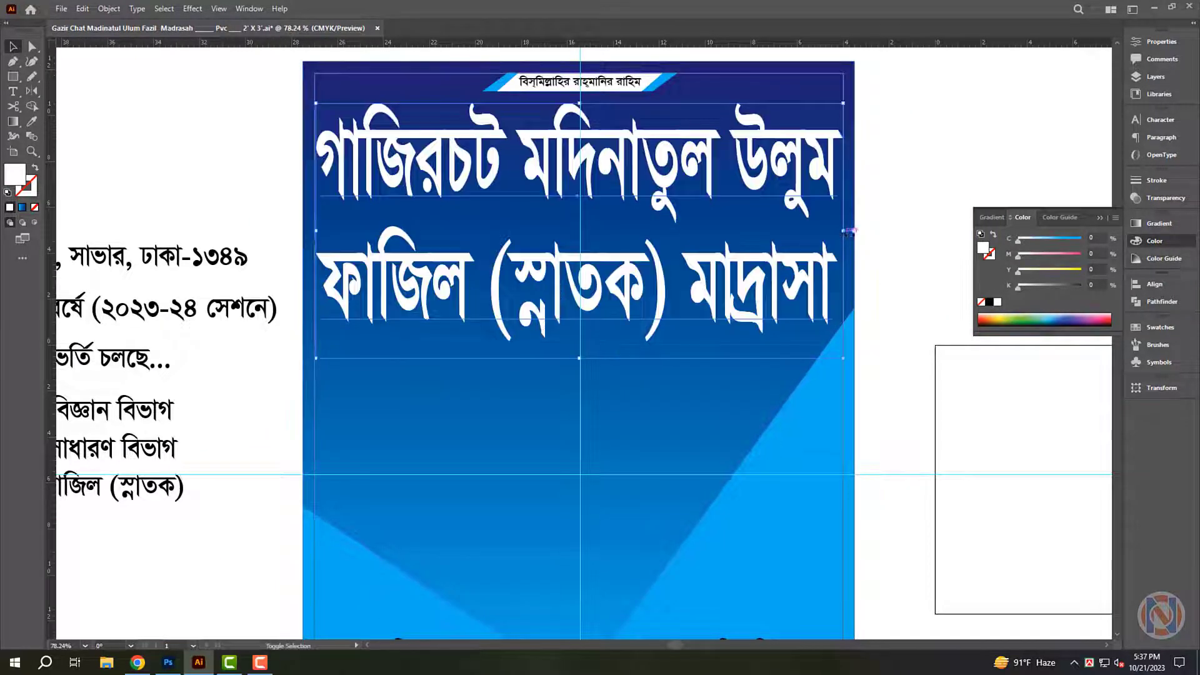
pyautogui.scroll(-2, 676, 387)
pyautogui.click(733, 392)
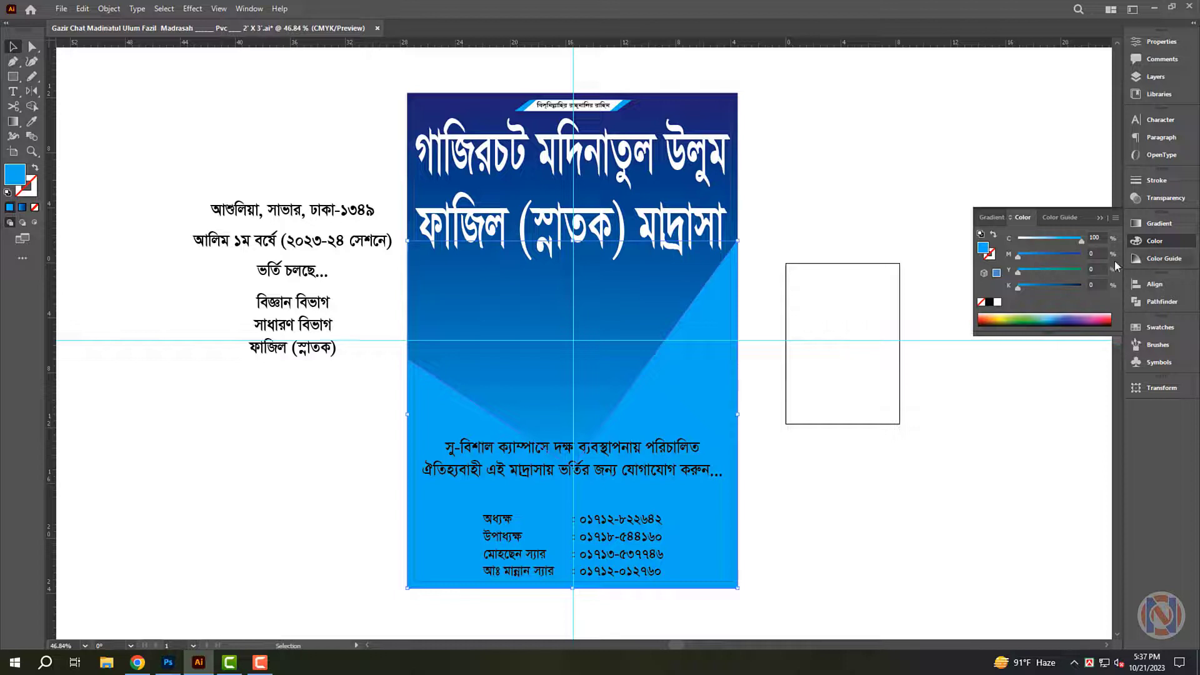
pyautogui.write('0')
pyautogui.press('Tab')
pyautogui.press('Tab')
pyautogui.press('Tab')
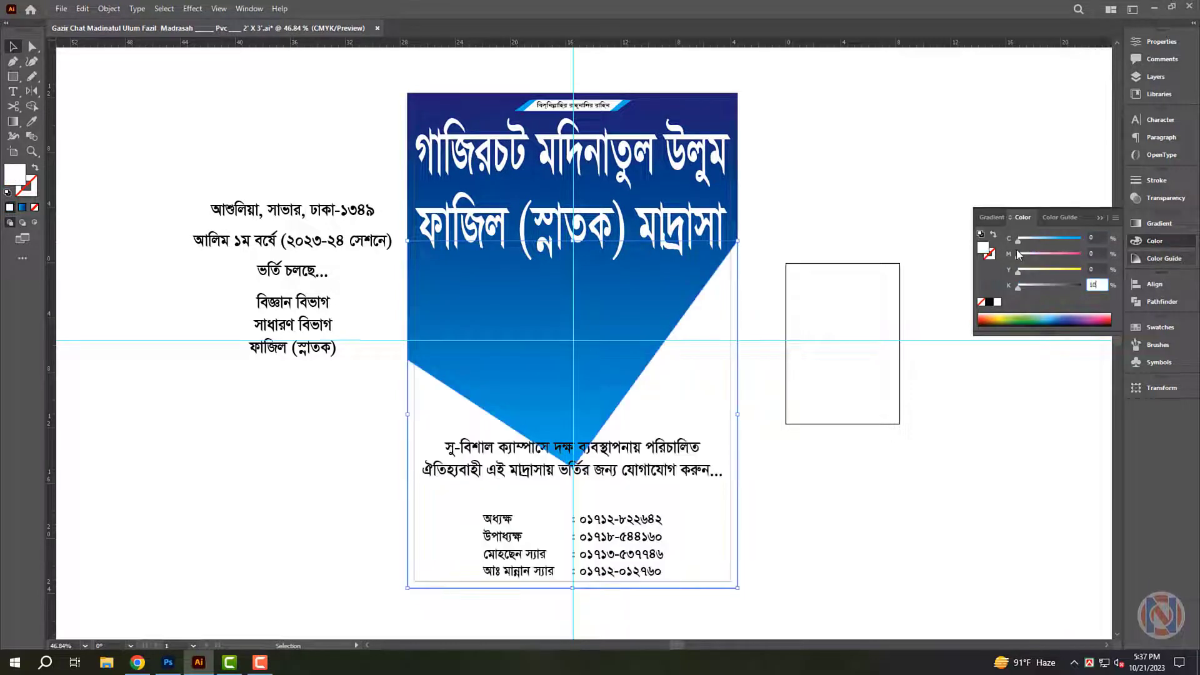
pyautogui.press('Return')
pyautogui.click(915, 508)
pyautogui.scroll(-1, 615, 460)
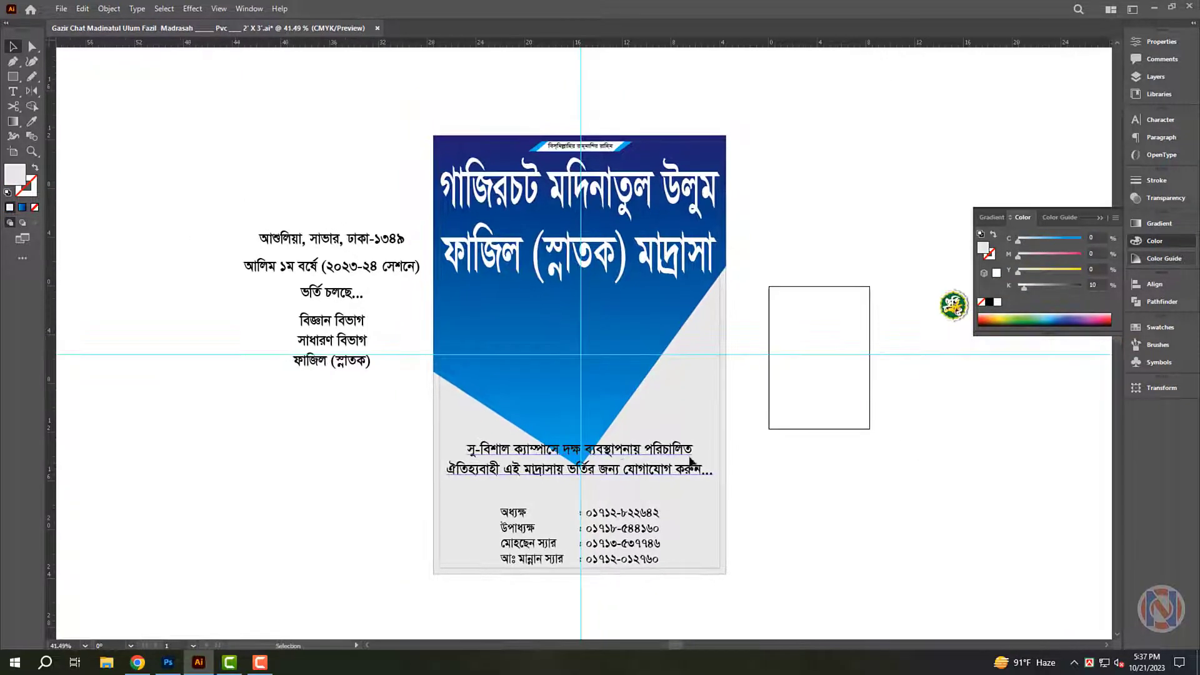
pyautogui.hotkey('ctrl', 'shift', 'p')
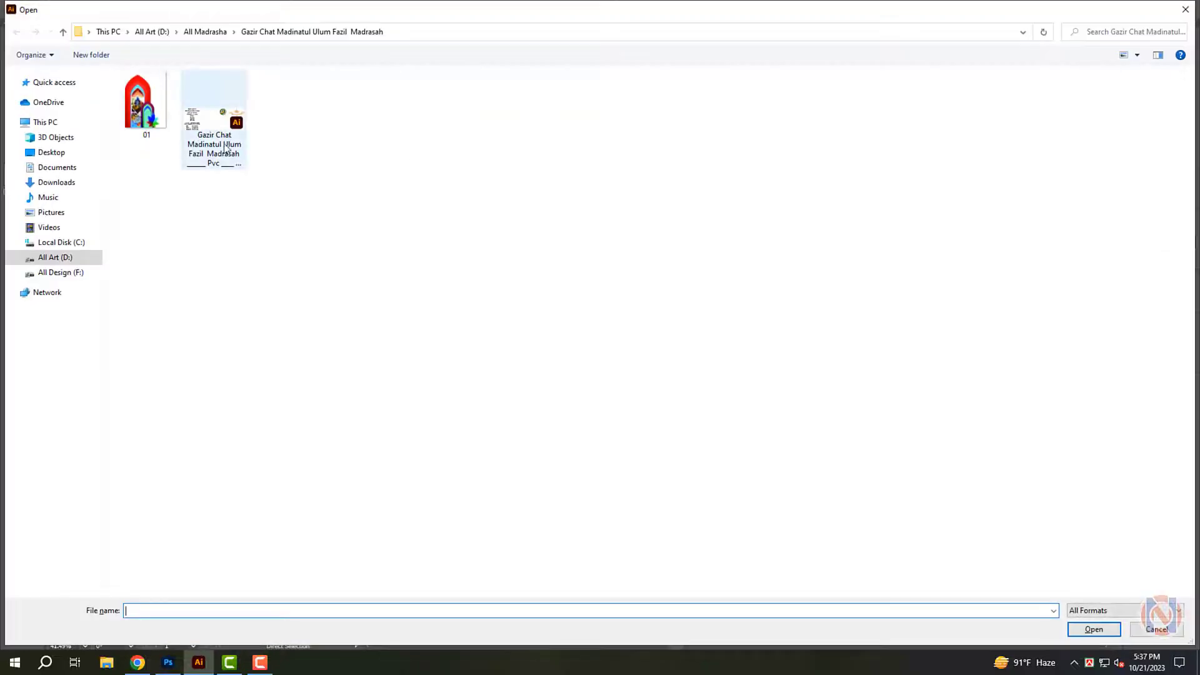
# Open 01.psd with layers as objects, cut its mosque artwork, and close it unsaved.
pyautogui.click(139, 109)
pyautogui.doubleClick(137, 111)
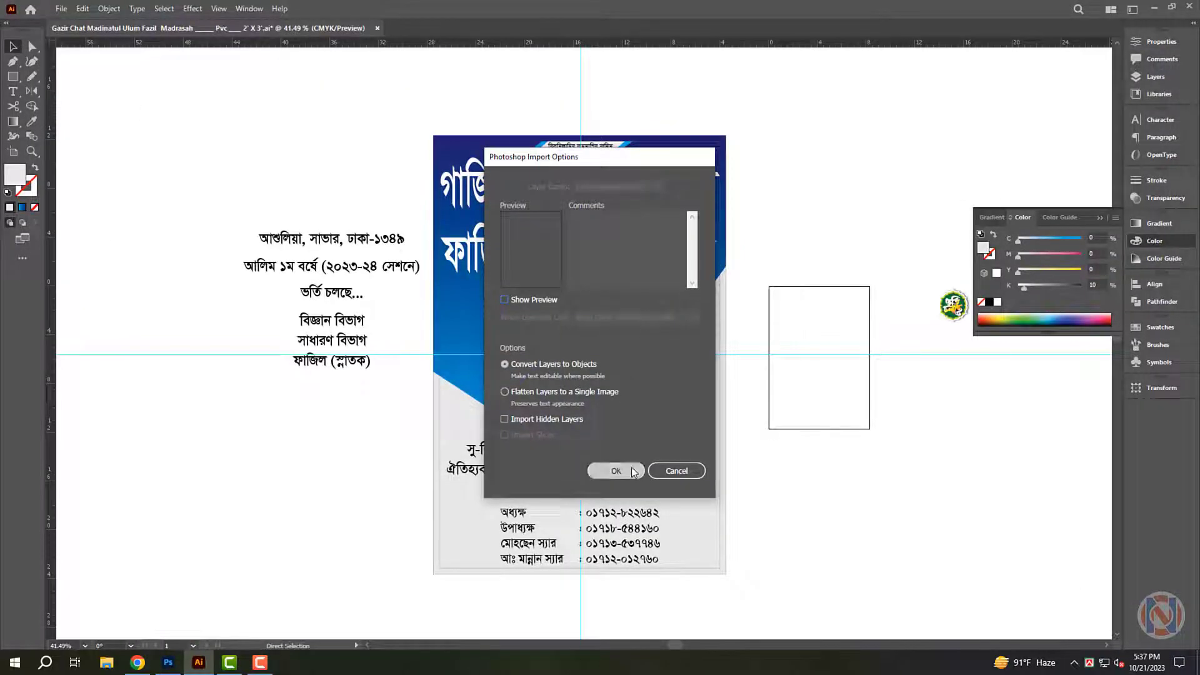
pyautogui.click(633, 472)
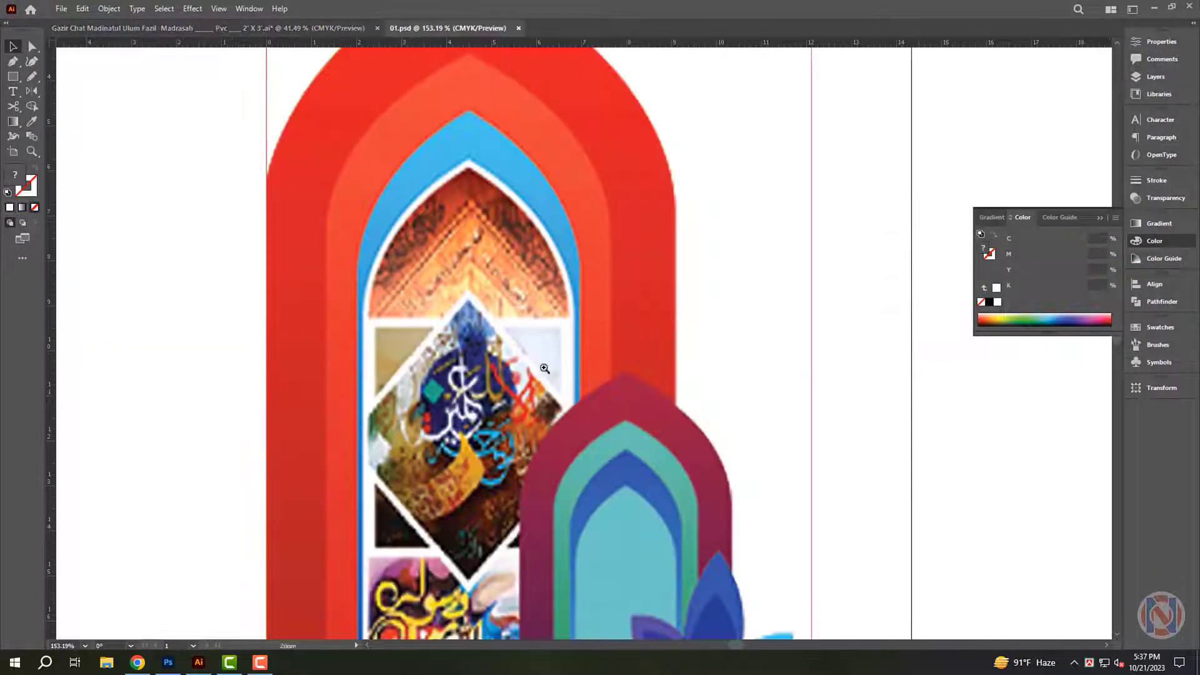
pyautogui.hotkey('ctrl', '0')
pyautogui.hotkey('ctrl', 'a')
pyautogui.hotkey('ctrl', 'x')
pyautogui.hotkey('ctrl', 'w')
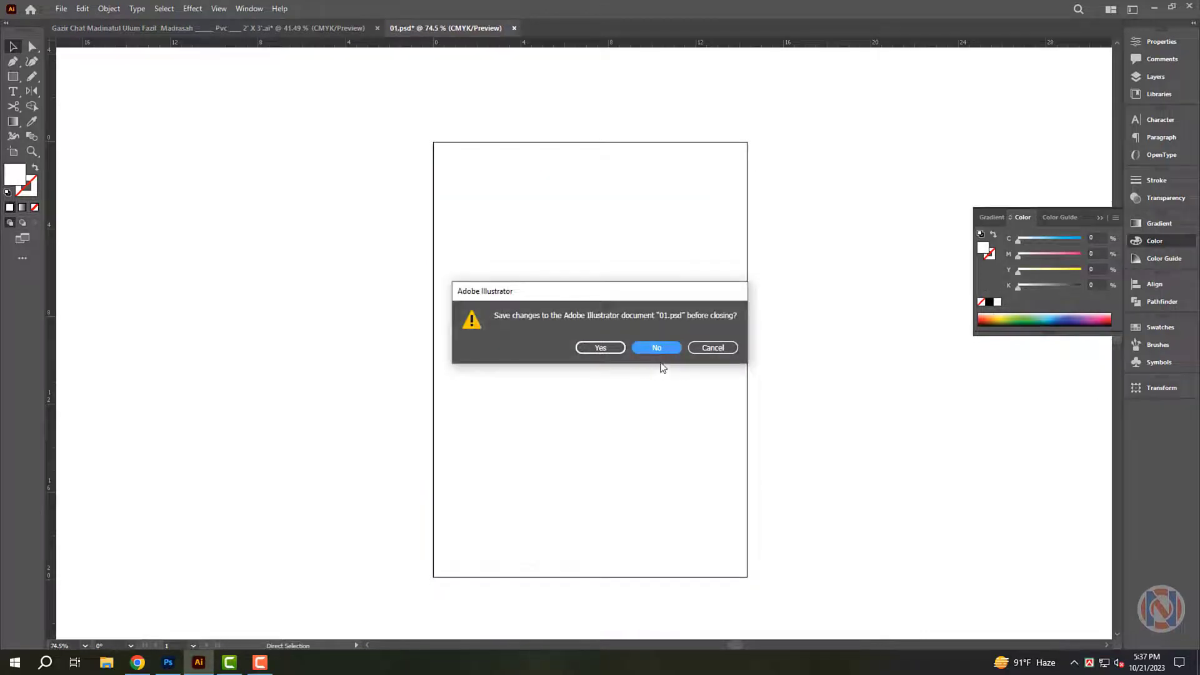
pyautogui.click(656, 348)
# Paste the mosque artwork, align it bottom-left on the poster and scale it into the corner.
pyautogui.hotkey('ctrl', 'v')
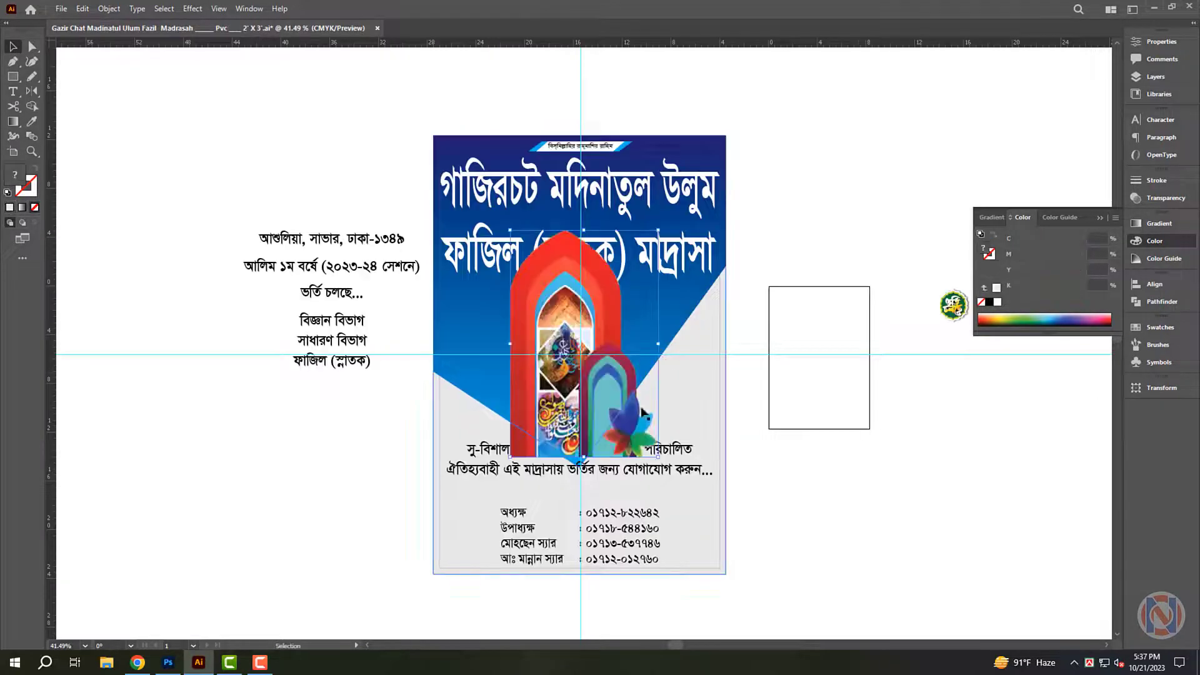
pyautogui.keyDown('shift'); pyautogui.click(492, 517); pyautogui.keyUp('shift')
pyautogui.click(1153, 283)
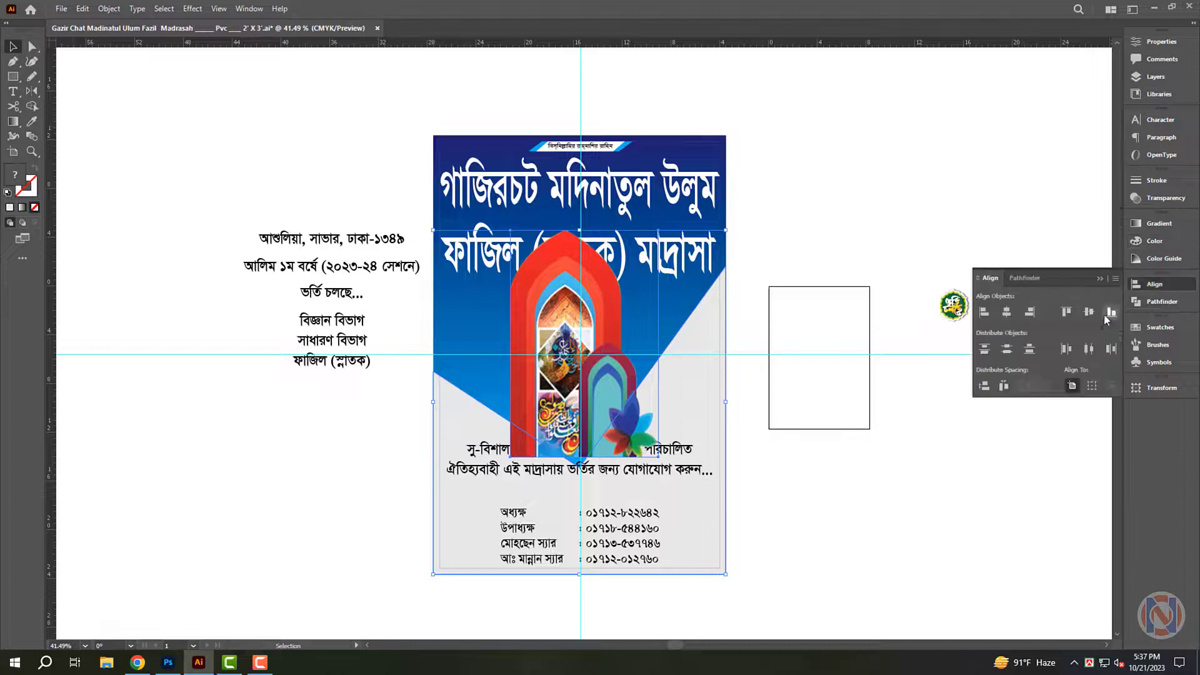
pyautogui.click(1112, 312)
pyautogui.click(984, 312)
pyautogui.hotkey('ctrl', 'shift', 'a')
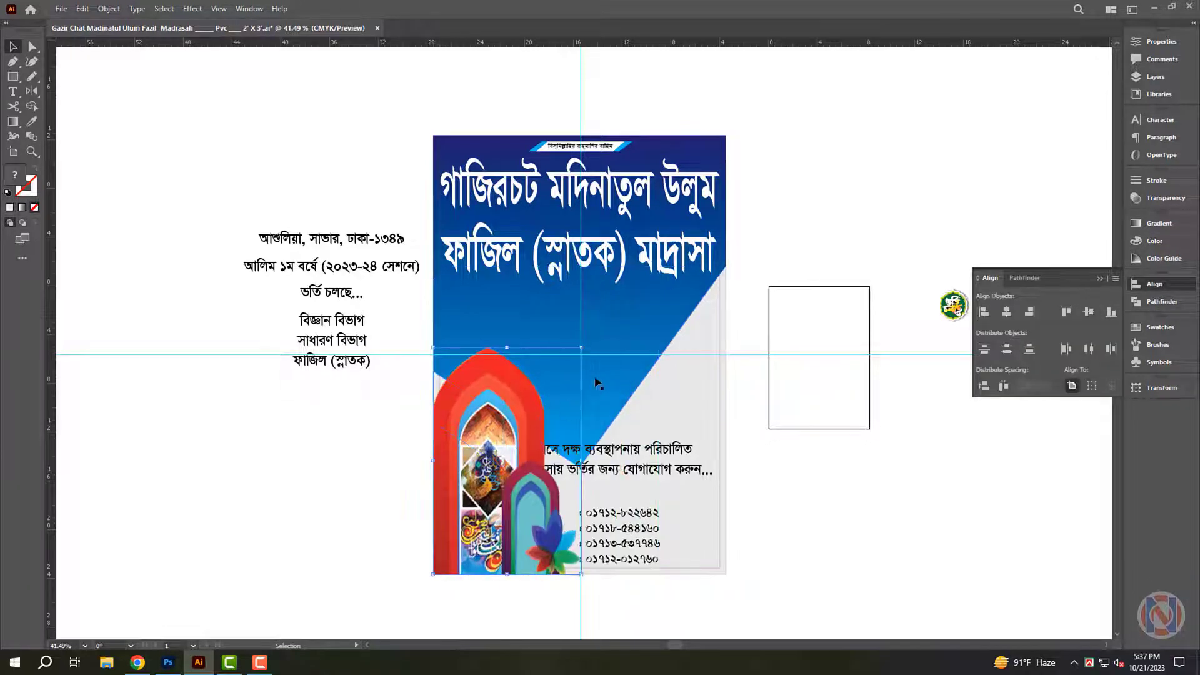
pyautogui.moveTo(582, 347)
pyautogui.mouseDown()
pyautogui.moveTo(529, 490)
pyautogui.moveTo(494, 491)
pyautogui.mouseUp()
pyautogui.scroll(3, 550, 625)
pyautogui.scroll(1, 662, 625)
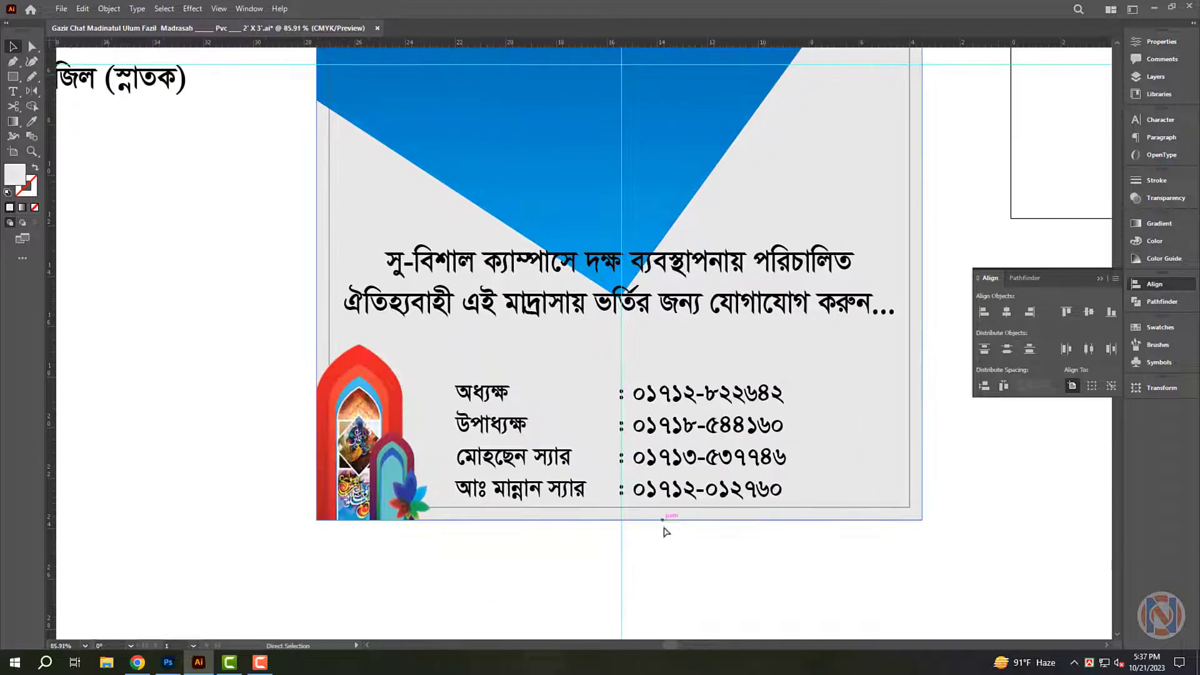
pyautogui.moveTo(648, 528); pyautogui.dragTo(599, 576)
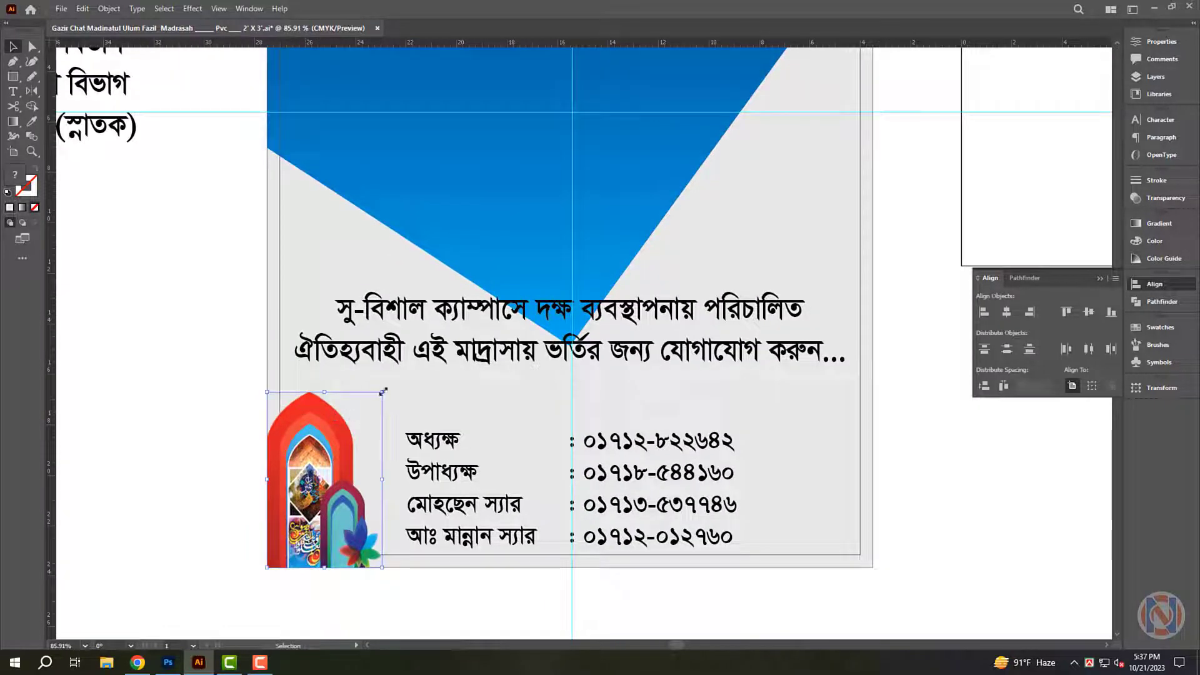
pyautogui.moveTo(384, 391); pyautogui.dragTo(401, 377)
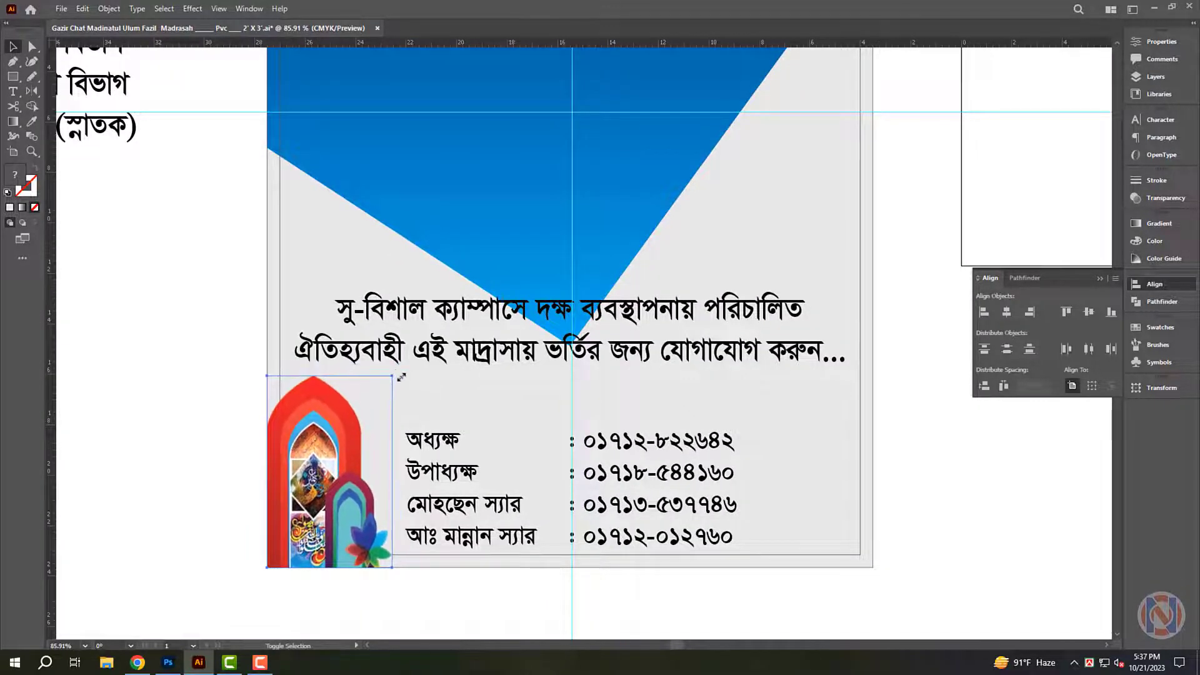
# Copy the mosque graphic to the bottom-right, mirror it vertically and align it right.
pyautogui.moveTo(376, 505); pyautogui.dragTo(789, 505)
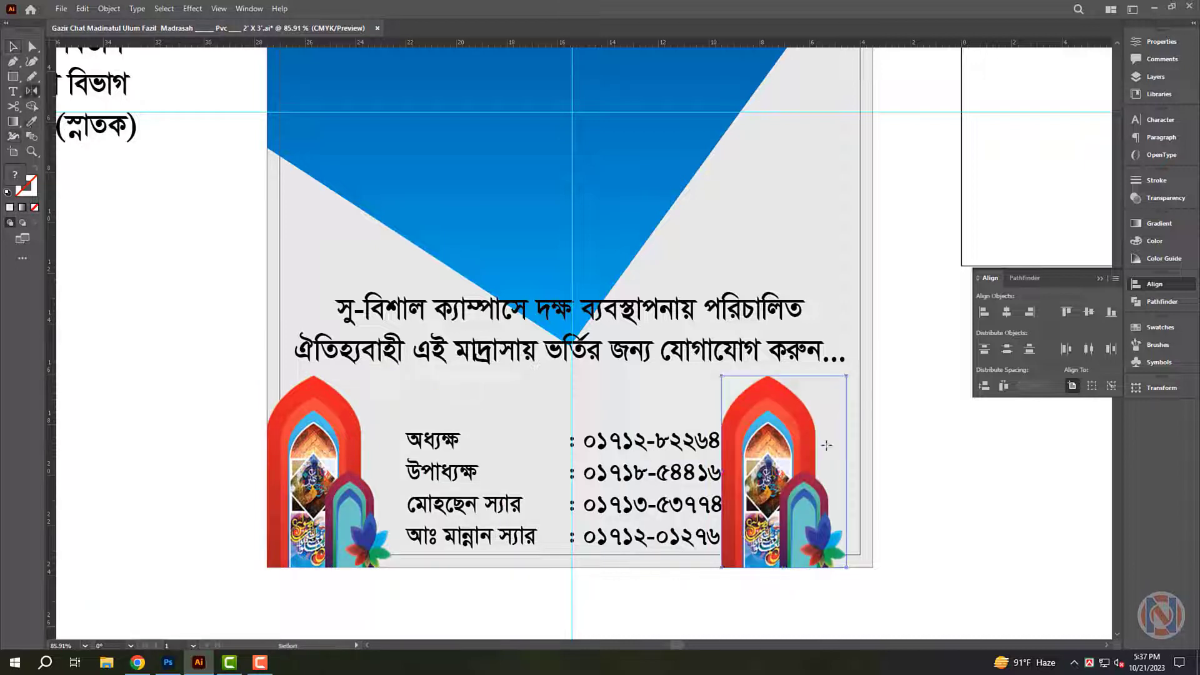
pyautogui.press('o')
pyautogui.press('Return')
pyautogui.press('Return')
pyautogui.press('v')
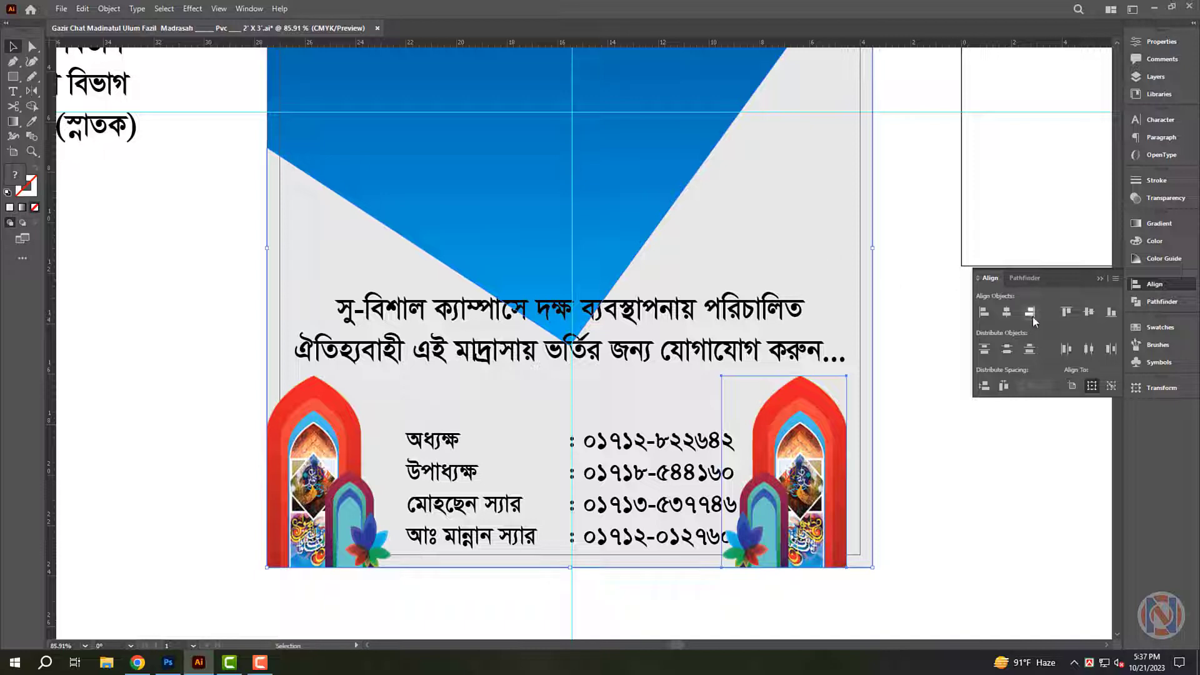
pyautogui.click(1030, 312)
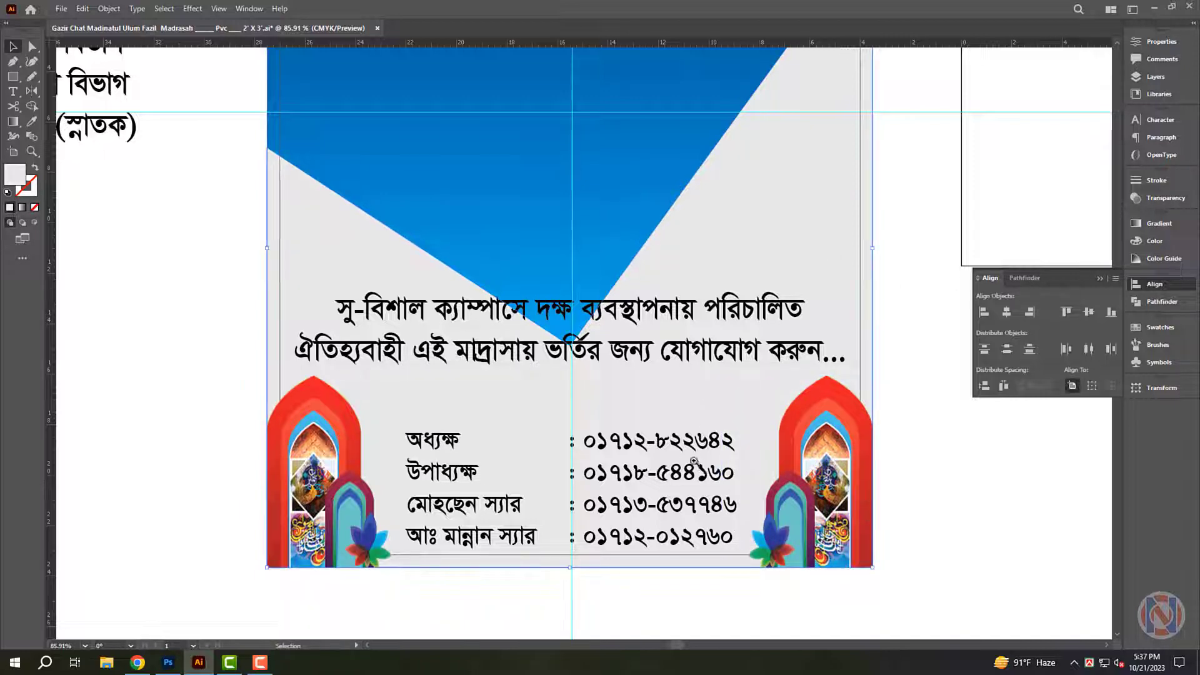
pyautogui.scroll(-5, 694, 461)
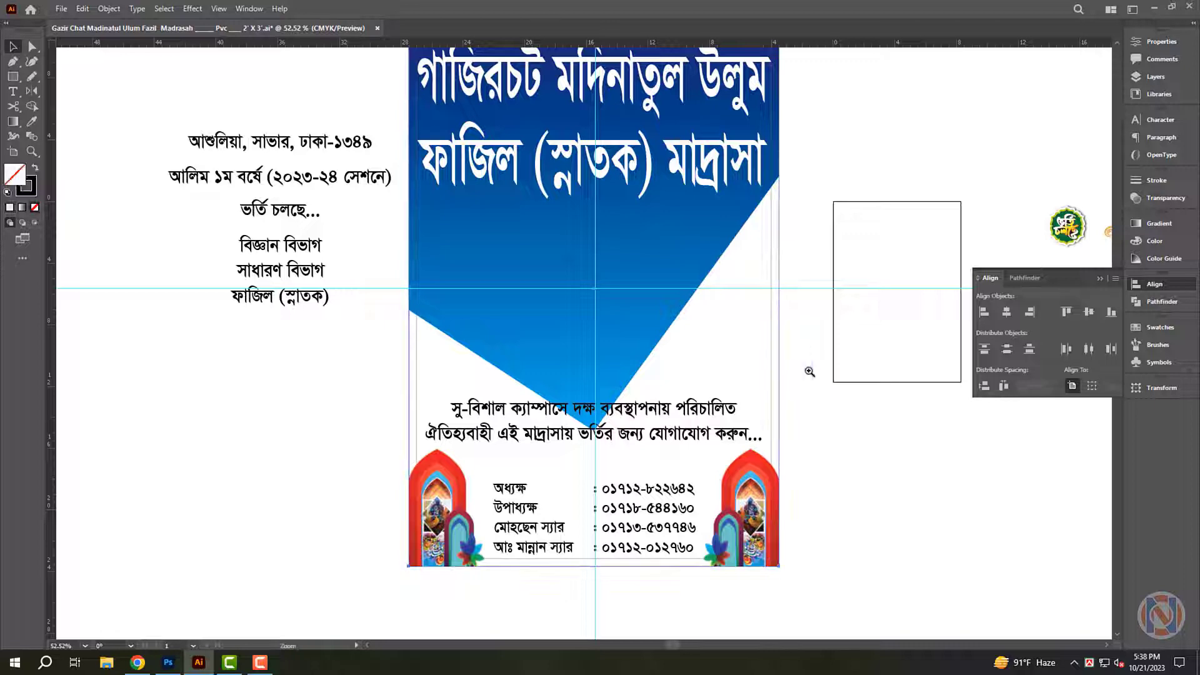
# Fill the frame rectangle with 10% black and send it behind all poster artwork.
pyautogui.moveTo(807, 370); pyautogui.dragTo(777, 371)
pyautogui.click(34, 169)
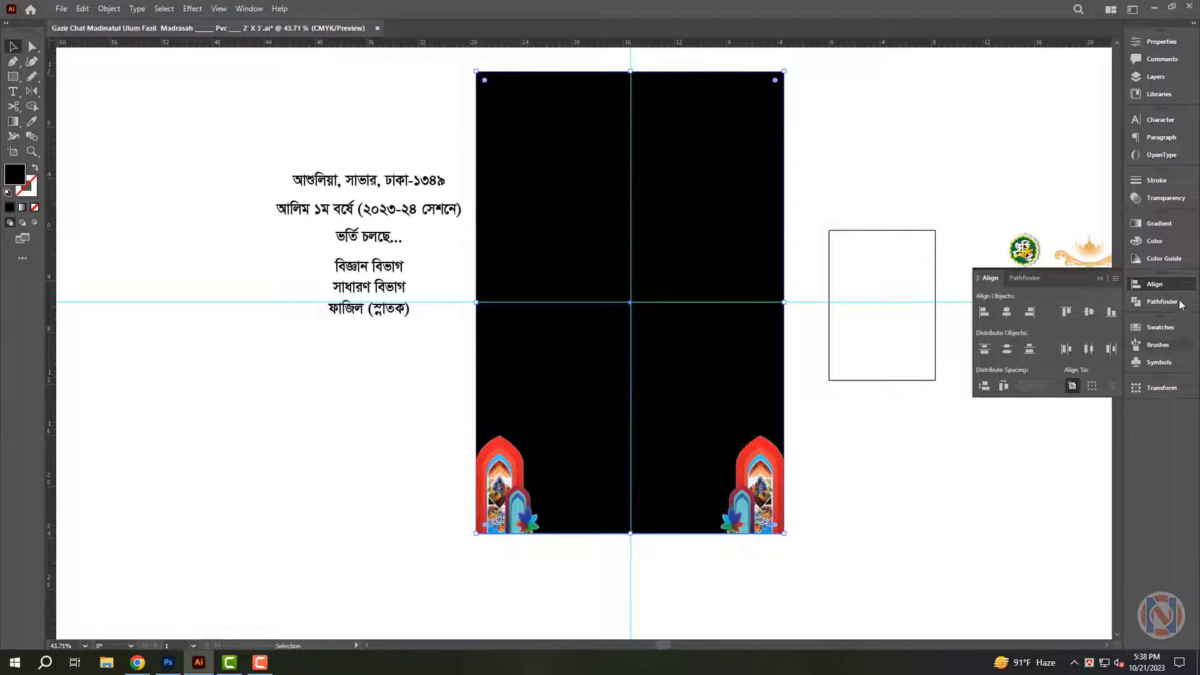
pyautogui.click(1154, 241)
pyautogui.click(1097, 285)
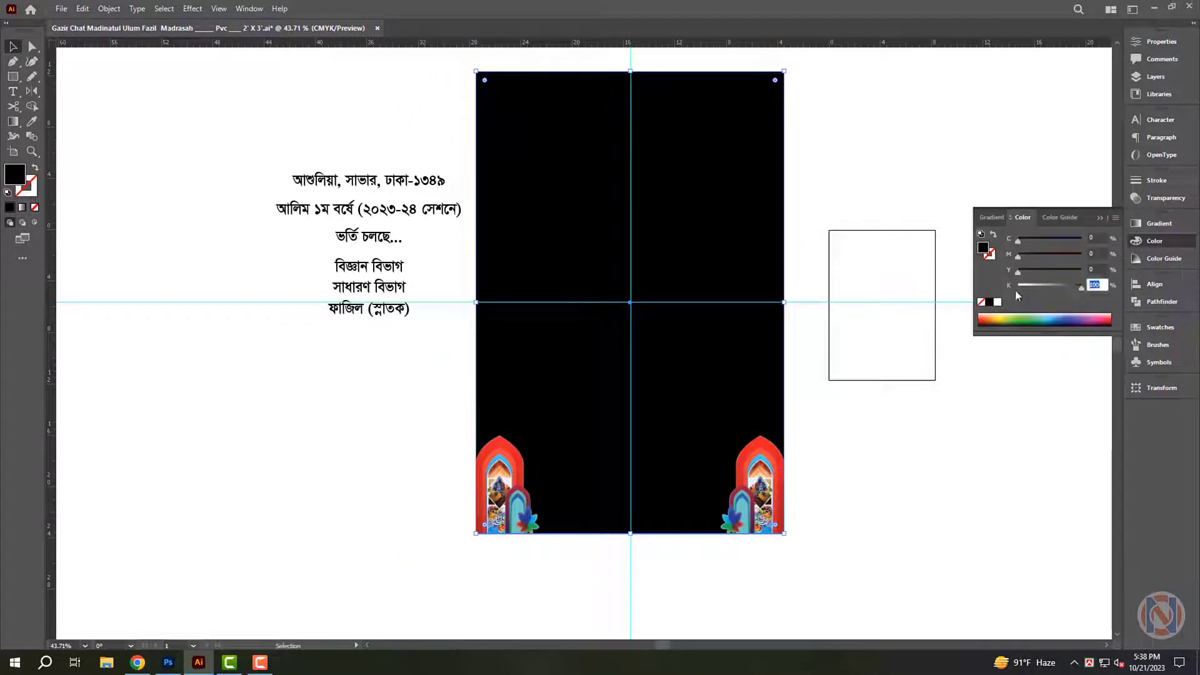
pyautogui.write('10')
pyautogui.press('Return')
pyautogui.hotkey('ctrl', 'shift', '[')
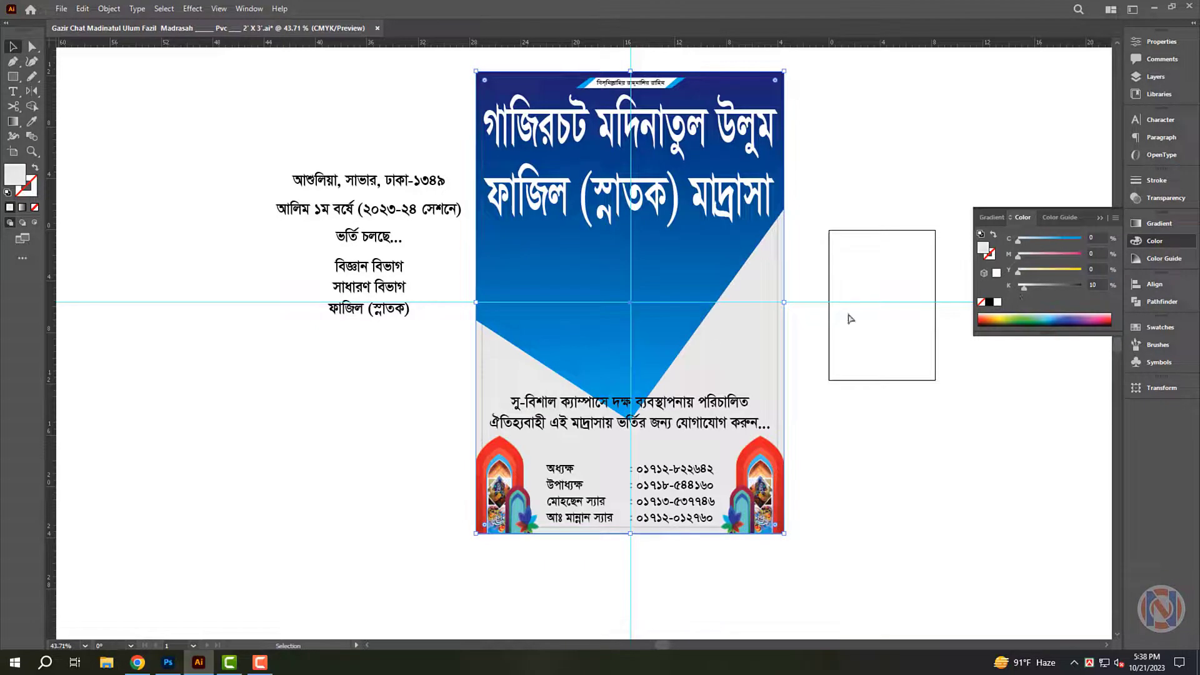
pyautogui.scroll(-2, 639, 430)
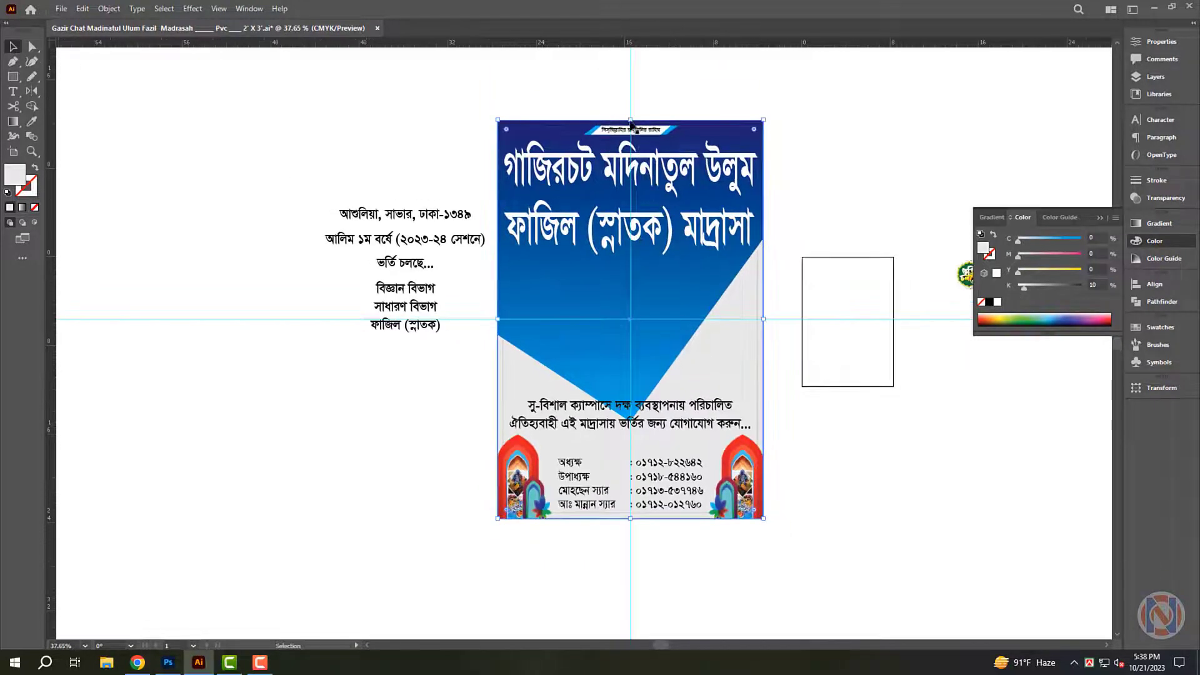
pyautogui.press('z')
pyautogui.moveTo(694, 519); pyautogui.dragTo(807, 519)
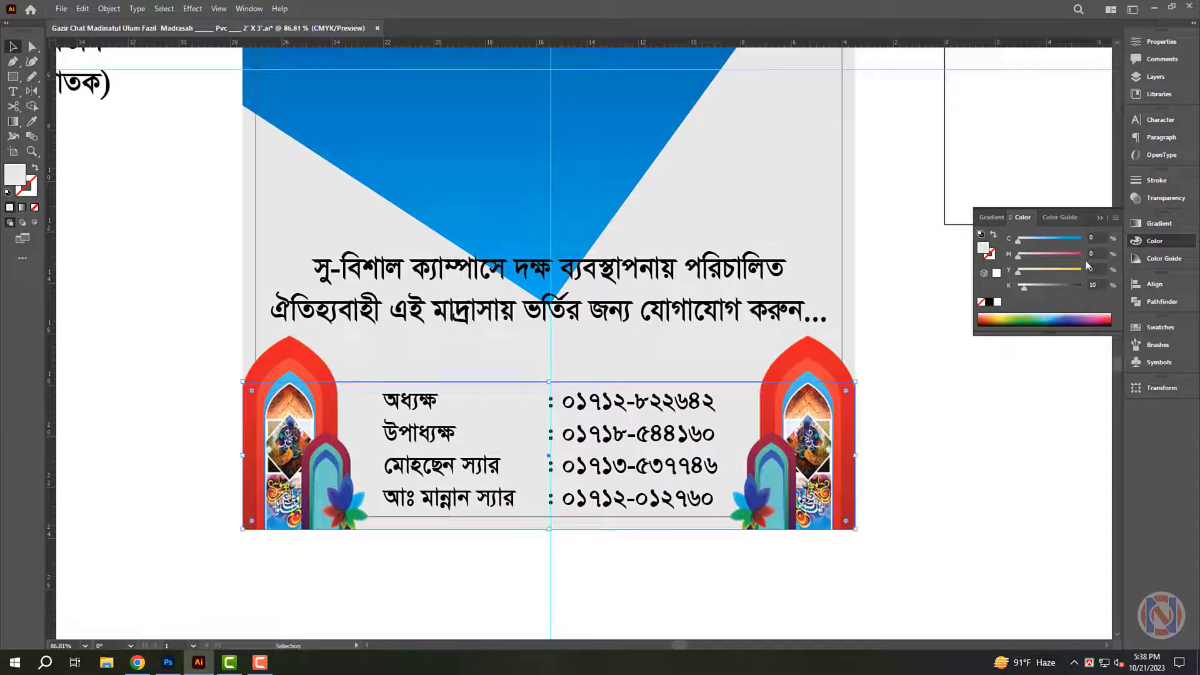
# Set the band's magenta to full and make the phone list white with 90 pt leading.
pyautogui.click(1081, 254)
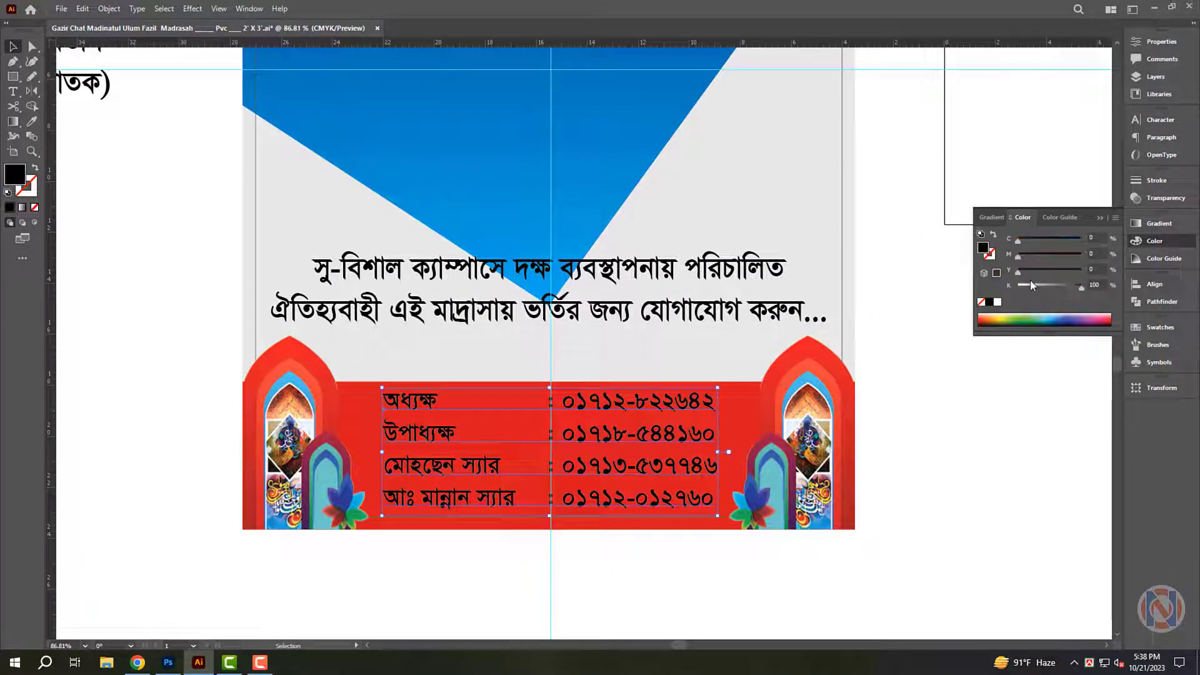
pyautogui.click(998, 302)
pyautogui.moveTo(661, 547)
pyautogui.mouseDown()
pyautogui.moveTo(631, 485)
pyautogui.moveTo(572, 433)
pyautogui.mouseUp()
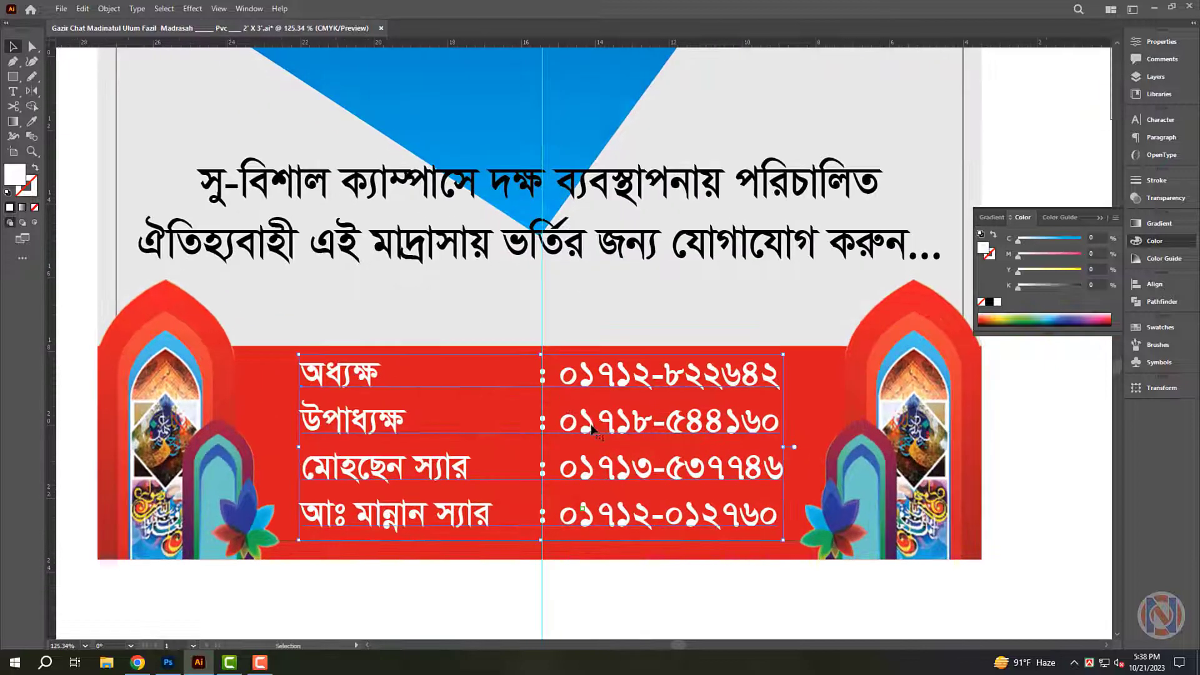
pyautogui.hotkey('ctrl', 't')
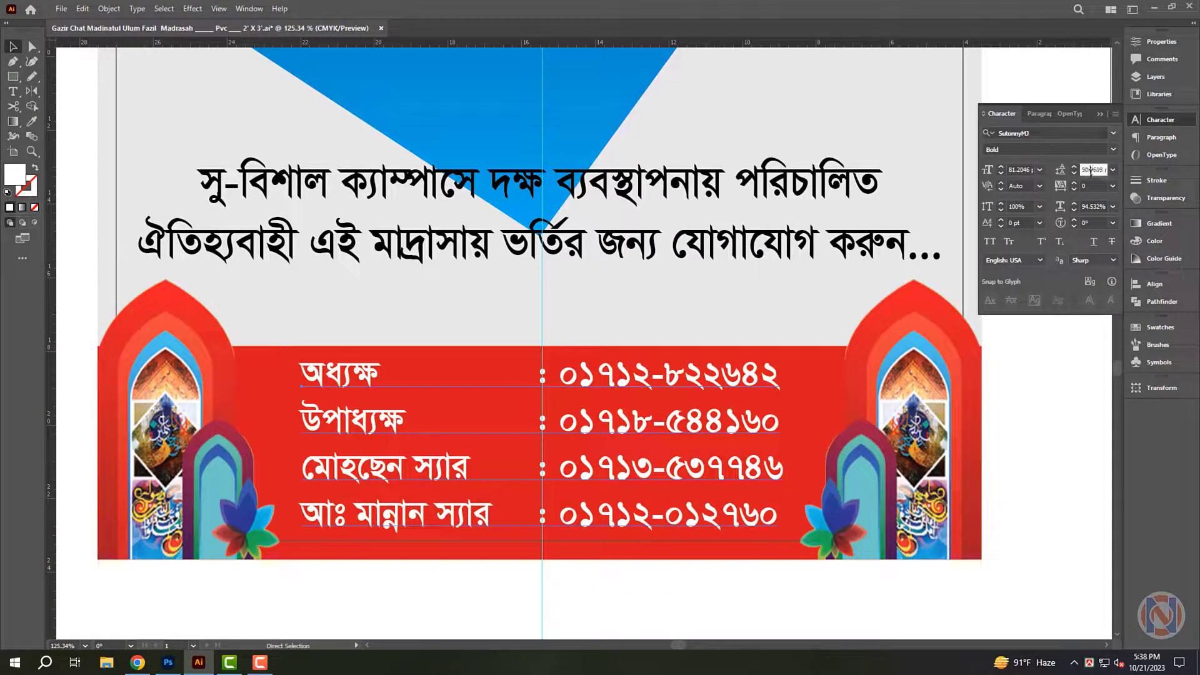
pyautogui.write('70')
pyautogui.press('Return')
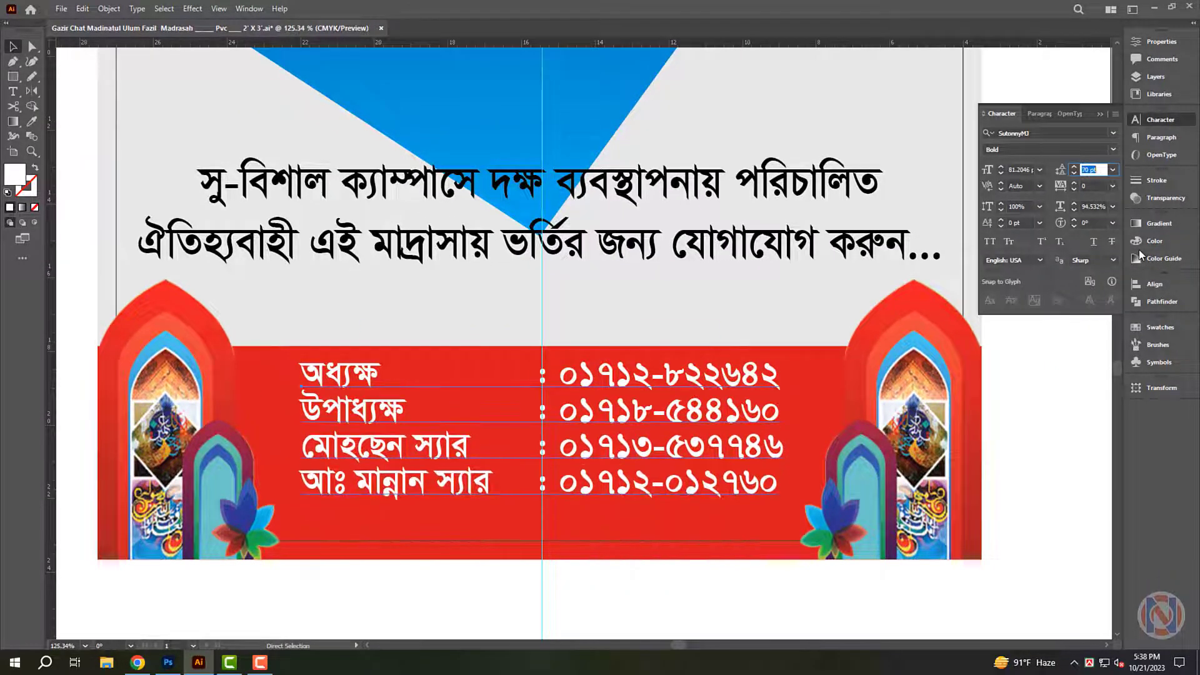
pyautogui.write('90')
pyautogui.press('Return')
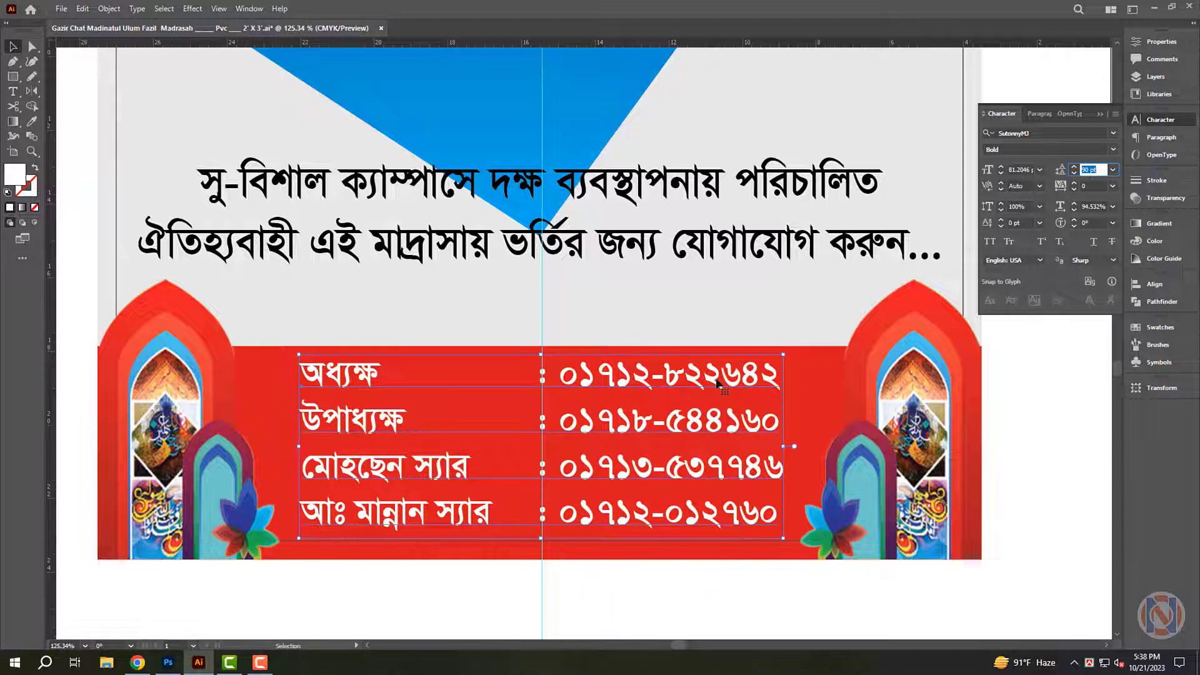
pyautogui.click(710, 430)
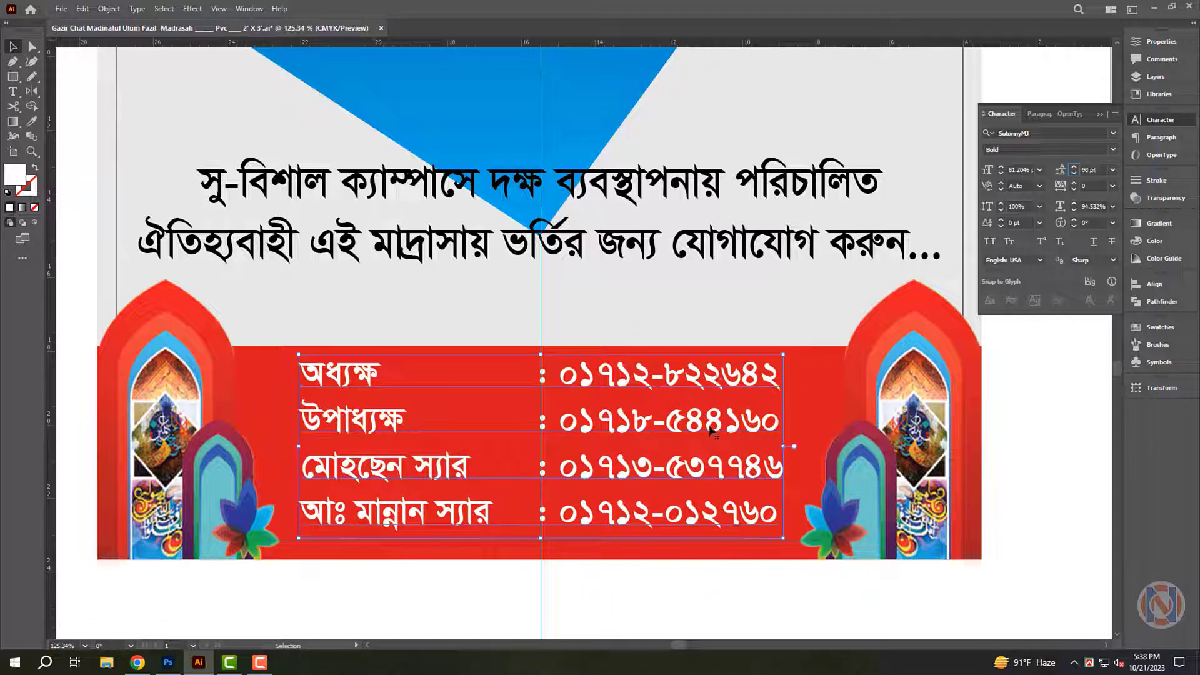
# Scale the contact list down to fit inside the band and narrow it slightly.
pyautogui.click(554, 363)
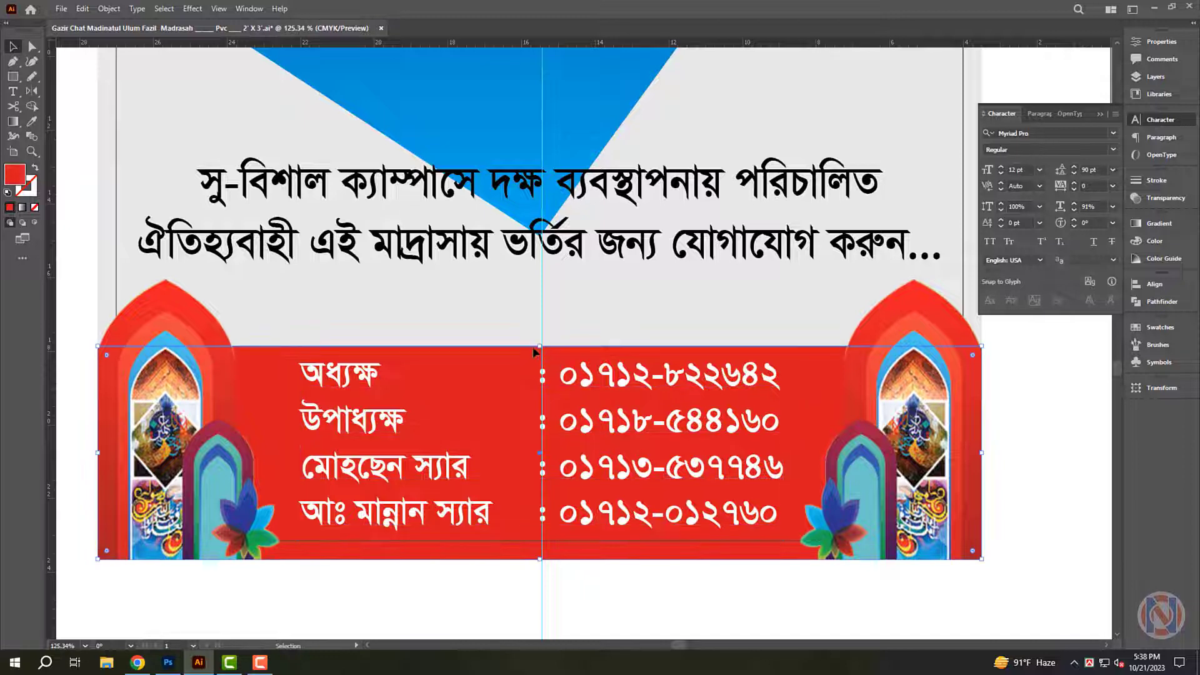
pyautogui.keyDown('shift'); pyautogui.click(530, 351); pyautogui.keyUp('shift')
pyautogui.moveTo(541, 345); pyautogui.dragTo(540, 394)
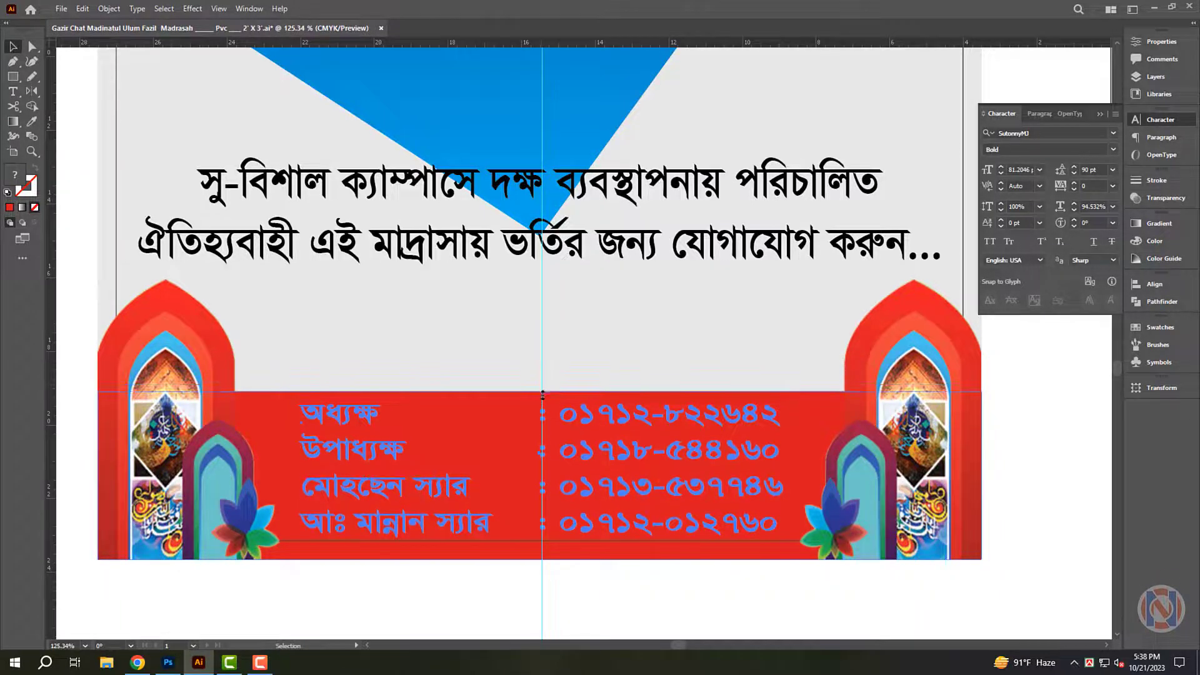
pyautogui.click(1014, 495)
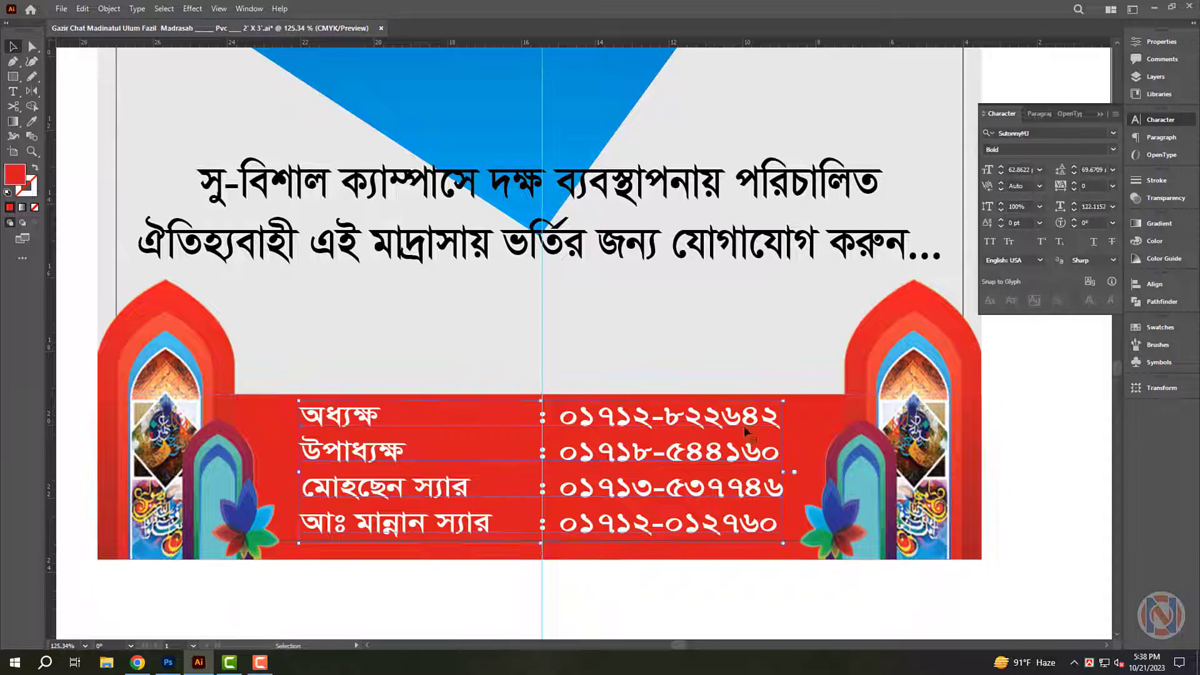
pyautogui.moveTo(788, 471); pyautogui.dragTo(784, 471)
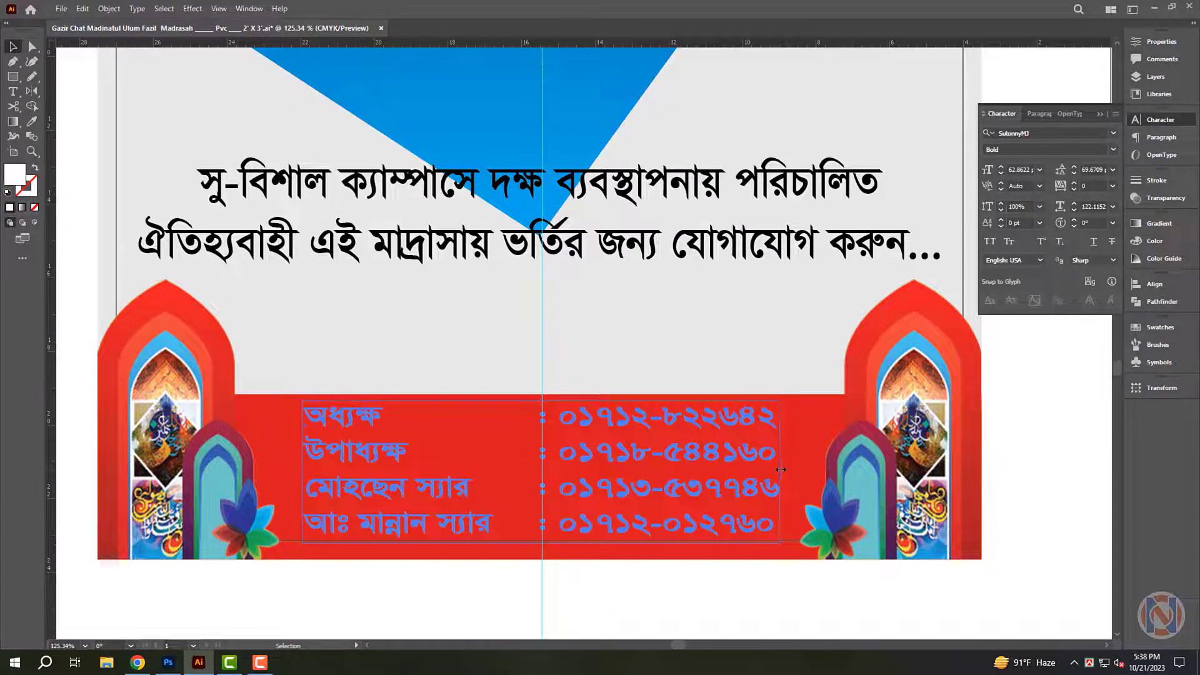
# Give the red contact band the poster's blue gradient using the Eyedropper.
pyautogui.click(846, 413)
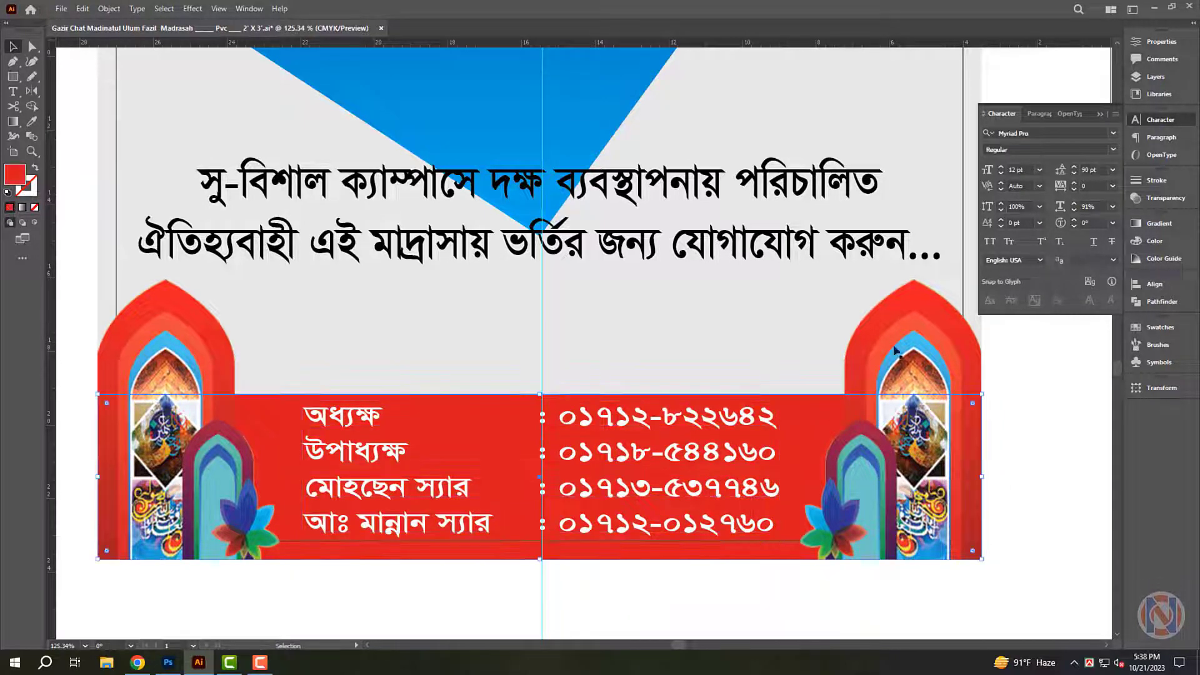
pyautogui.scroll(-3, 647, 396)
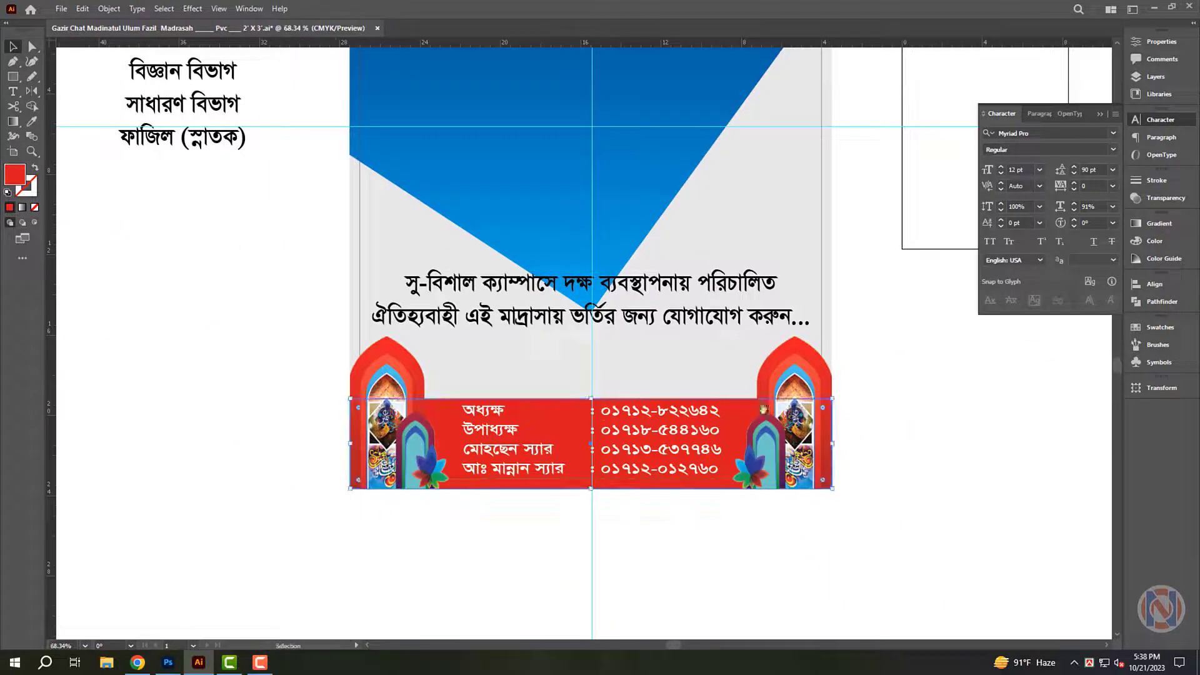
pyautogui.scroll(3, 761, 490)
pyautogui.click(623, 245)
pyautogui.press('v')
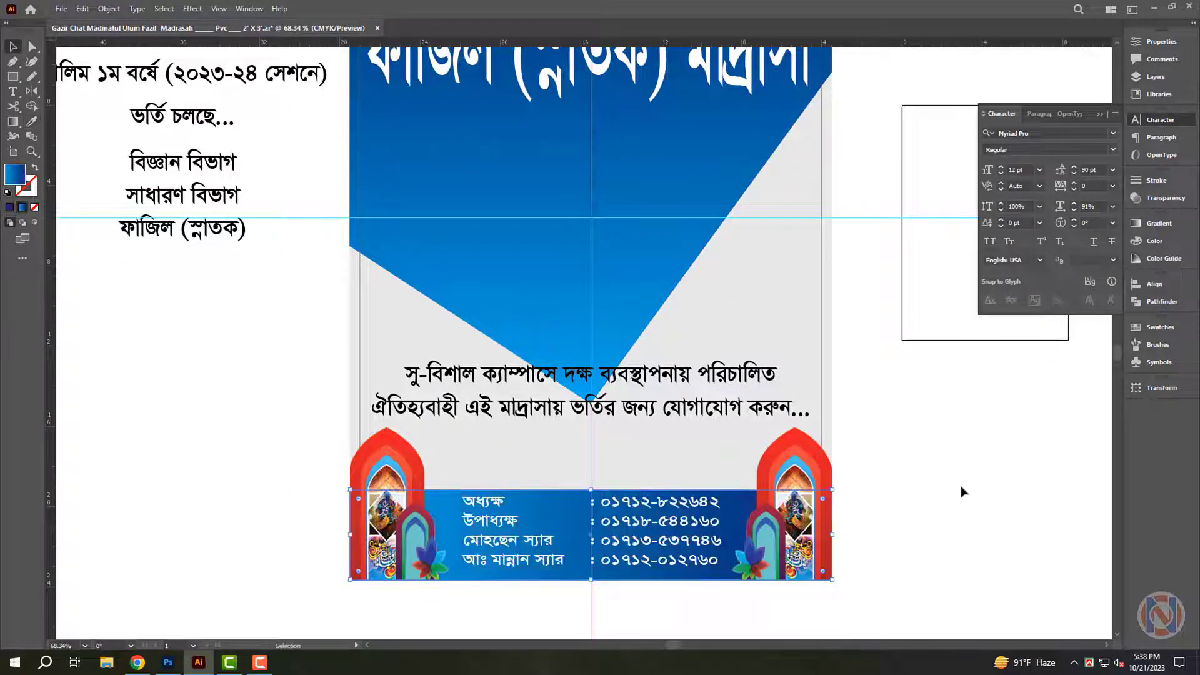
pyautogui.click(961, 492)
pyautogui.scroll(-1, 726, 490)
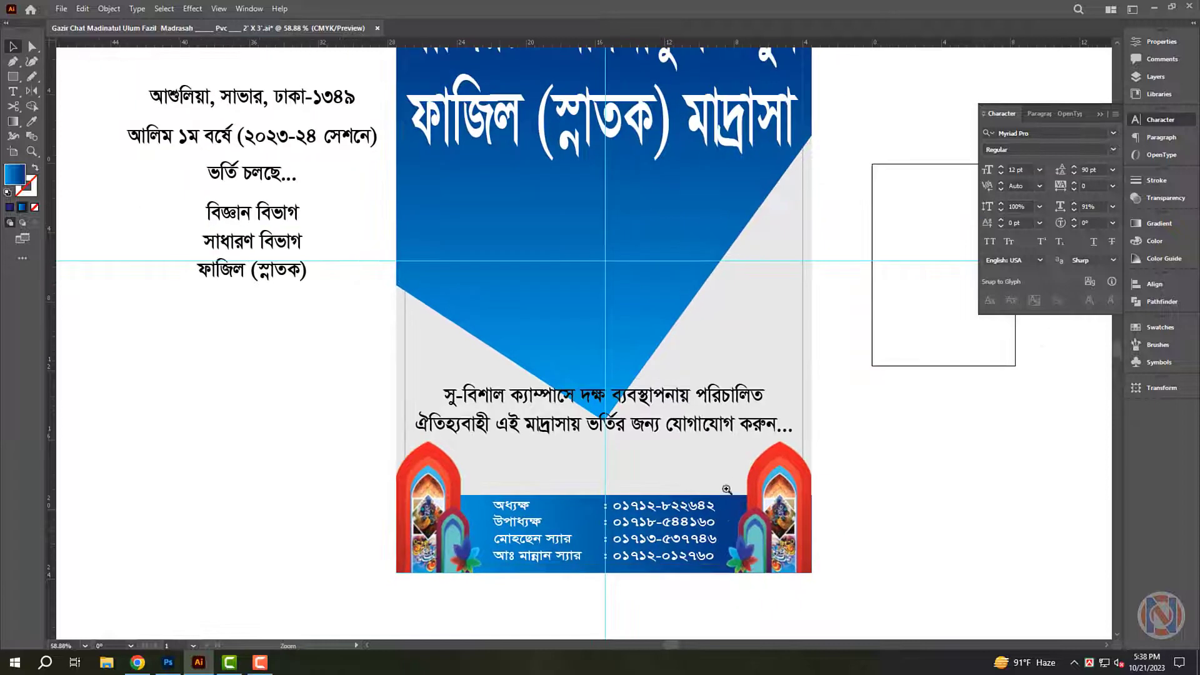
pyautogui.scroll(-1, 652, 273)
pyautogui.scroll(3, 596, 550)
pyautogui.click(596, 555)
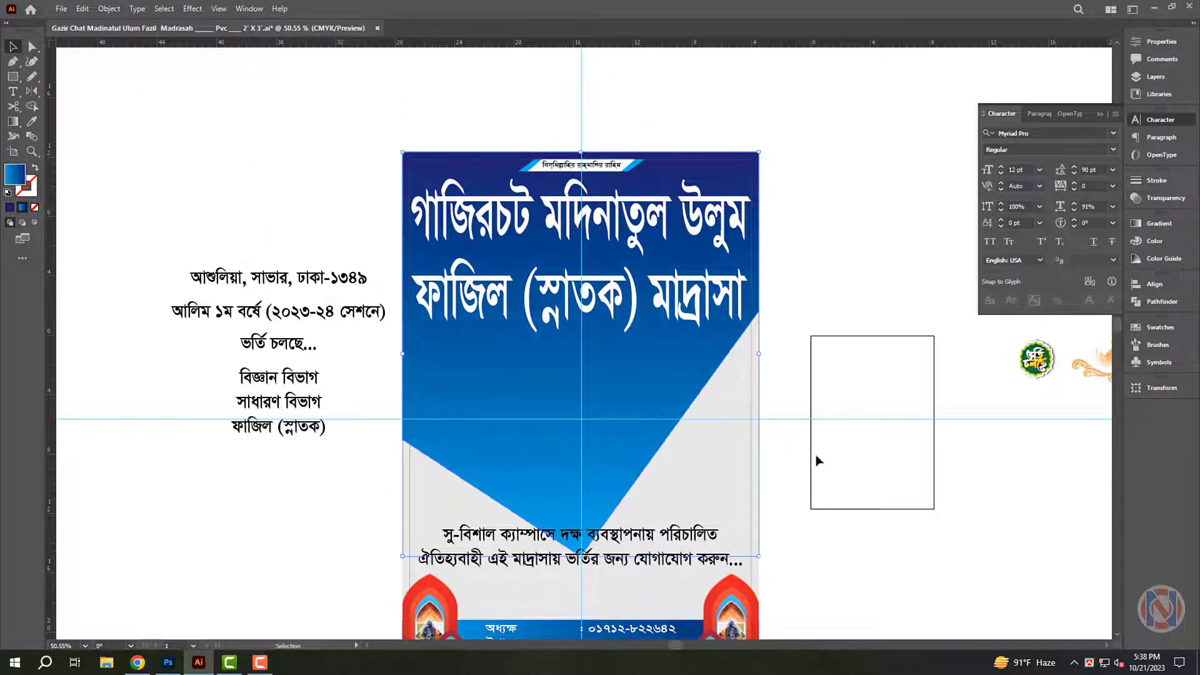
# Move the address line আশুলিয়া, সাভার, ঢাকা-১৩৪৯ under the title, left-align and enlarge it.
pyautogui.click(770, 554)
pyautogui.scroll(-1, 844, 423)
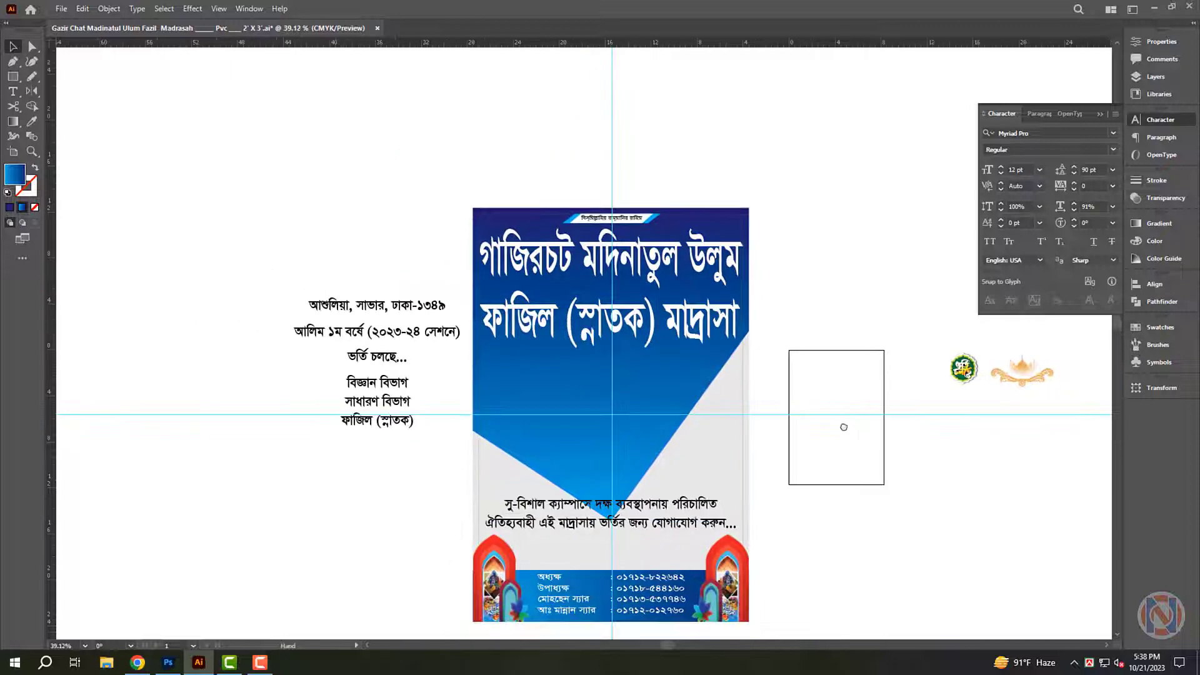
pyautogui.moveTo(326, 274); pyautogui.dragTo(562, 346)
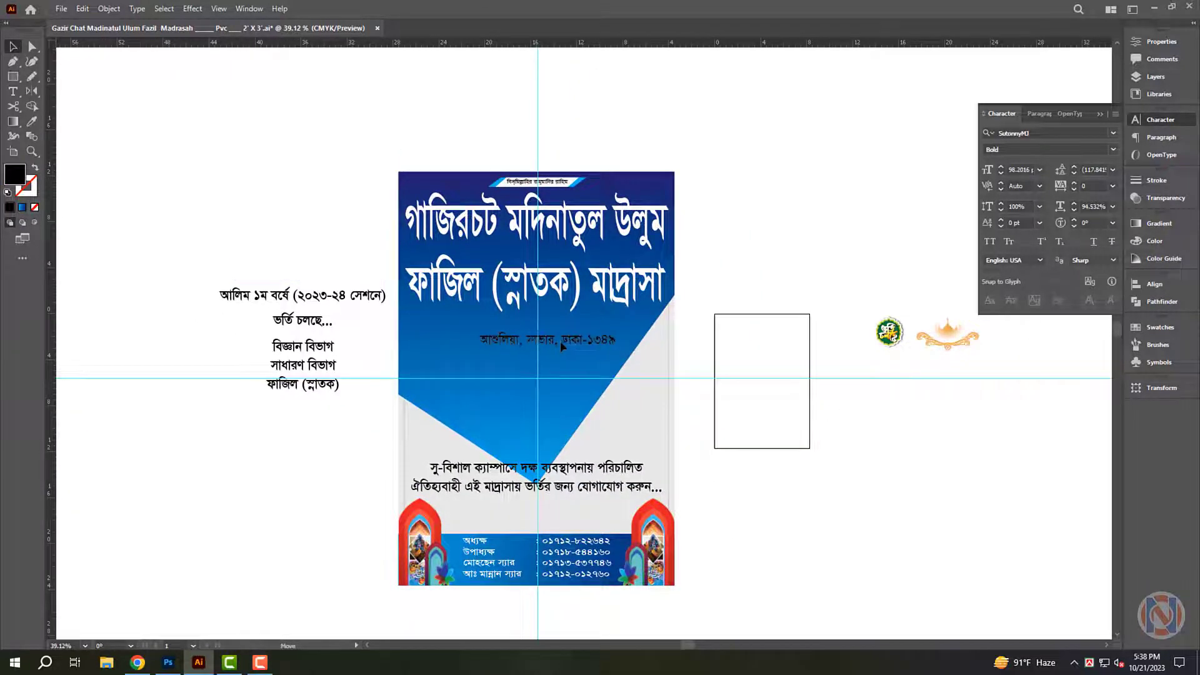
pyautogui.moveTo(653, 387); pyautogui.dragTo(1080, 341)
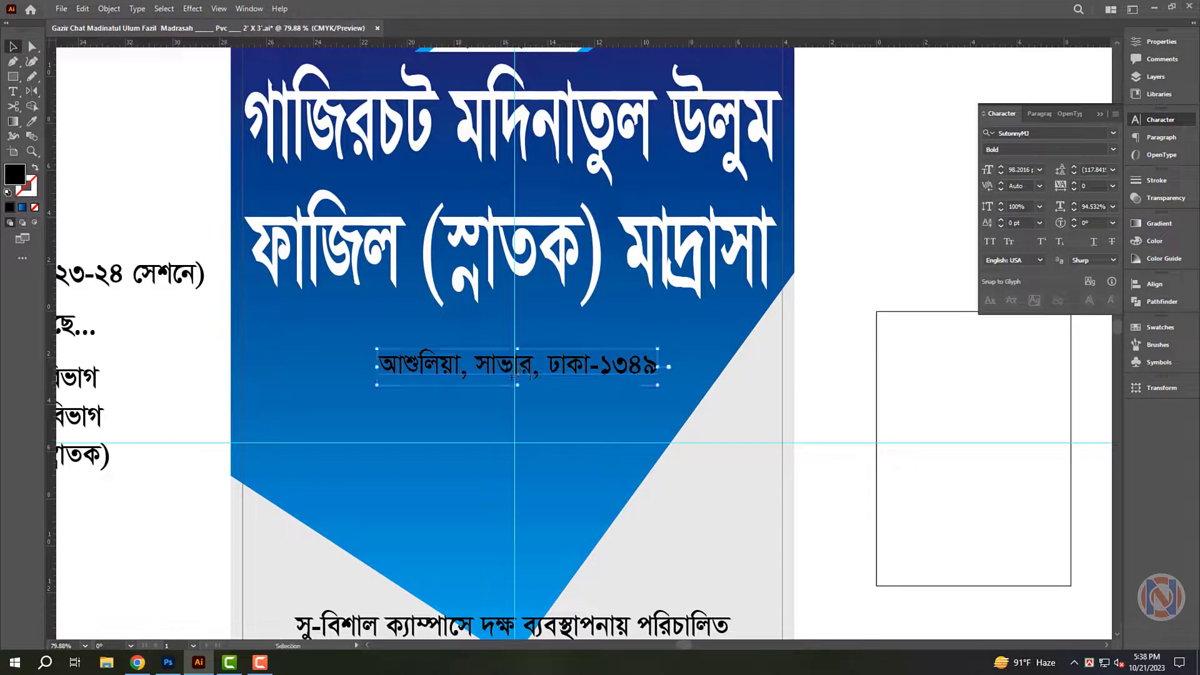
pyautogui.click(1147, 292)
pyautogui.click(984, 311)
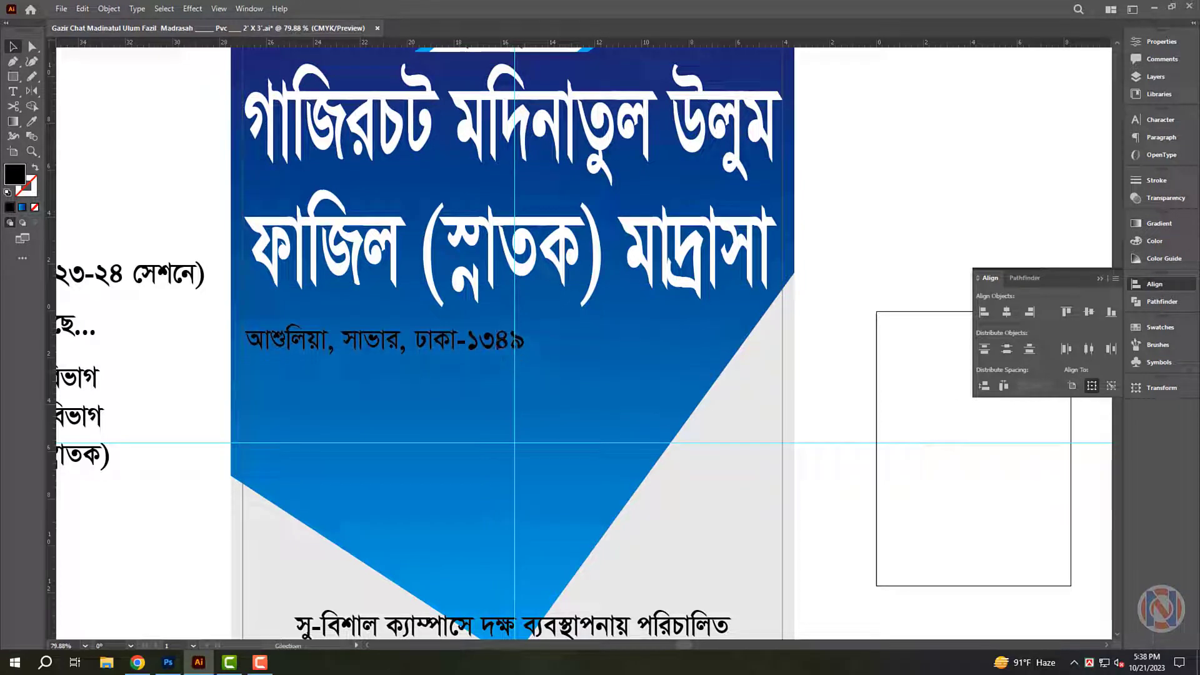
pyautogui.moveTo(528, 362); pyautogui.dragTo(624, 389)
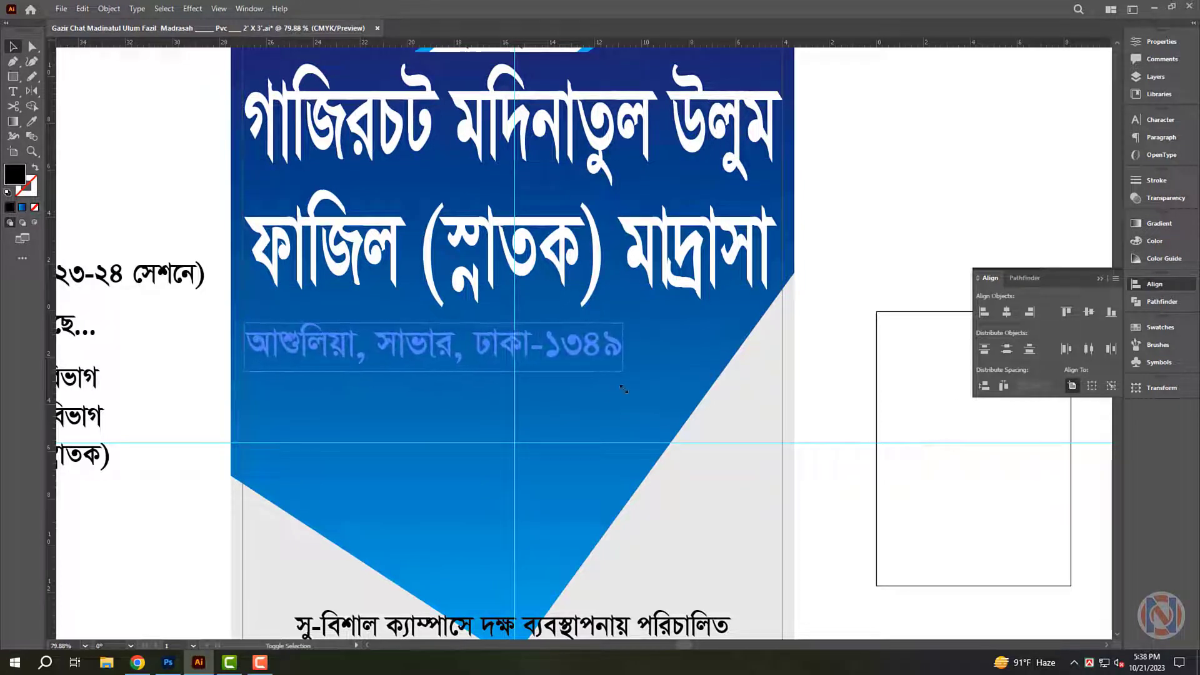
pyautogui.click(872, 441)
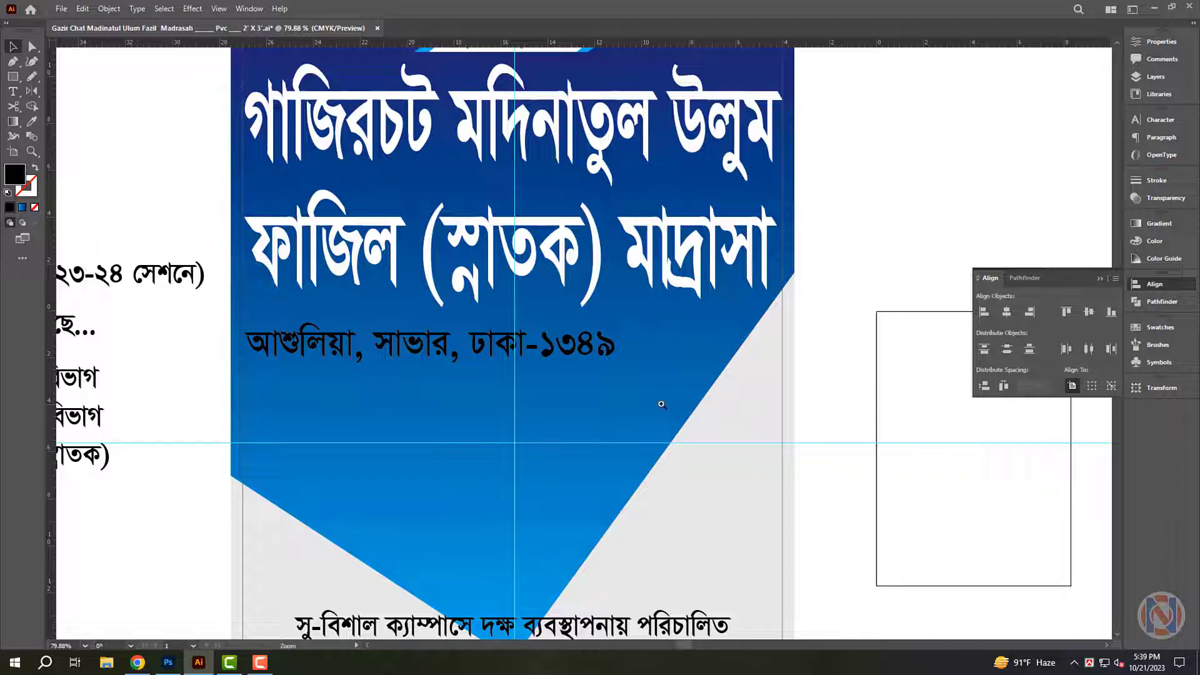
pyautogui.scroll(-3, 662, 404)
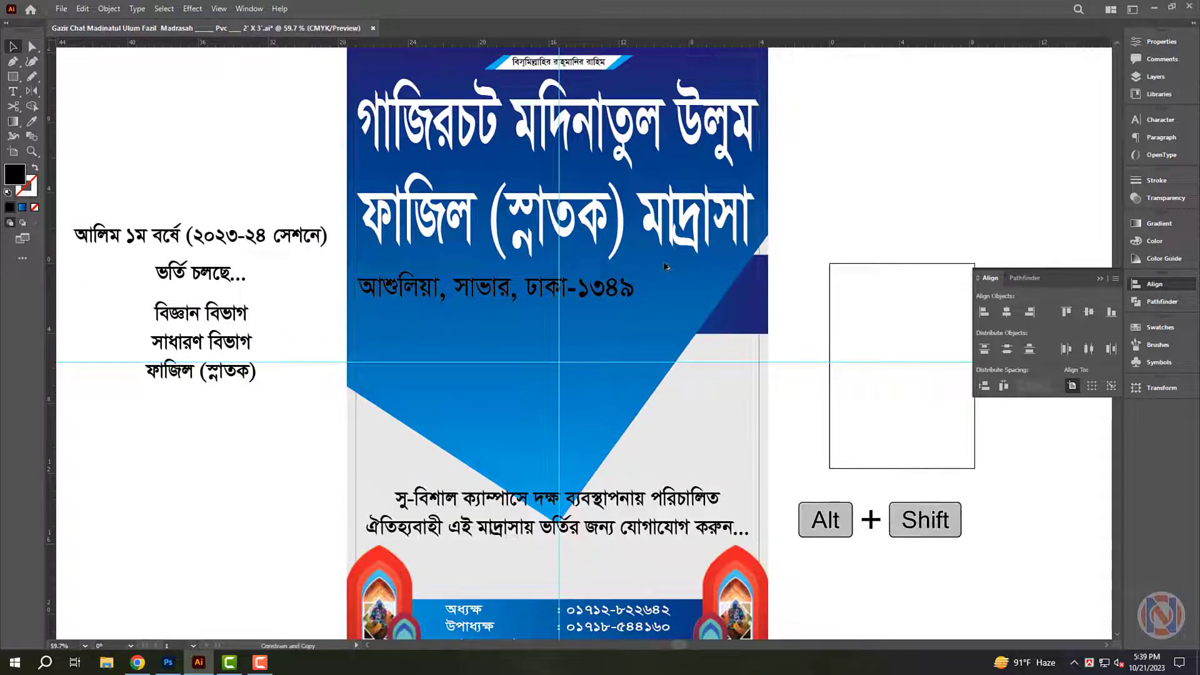
# Duplicate the dark-blue strip, bring it to front and fill it with the background's light grey.
pyautogui.moveTo(665, 267); pyautogui.dragTo(668, 305)
pyautogui.hotkey('ctrl', 'shift', ']')
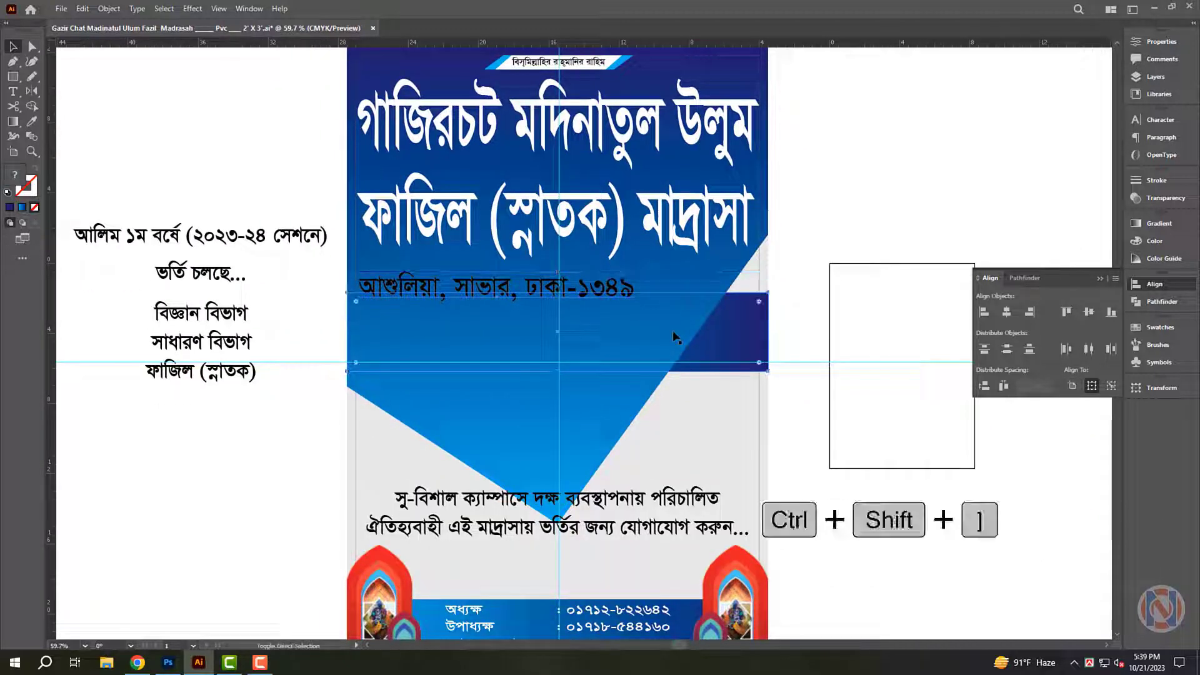
pyautogui.press('.')
pyautogui.click(1155, 241)
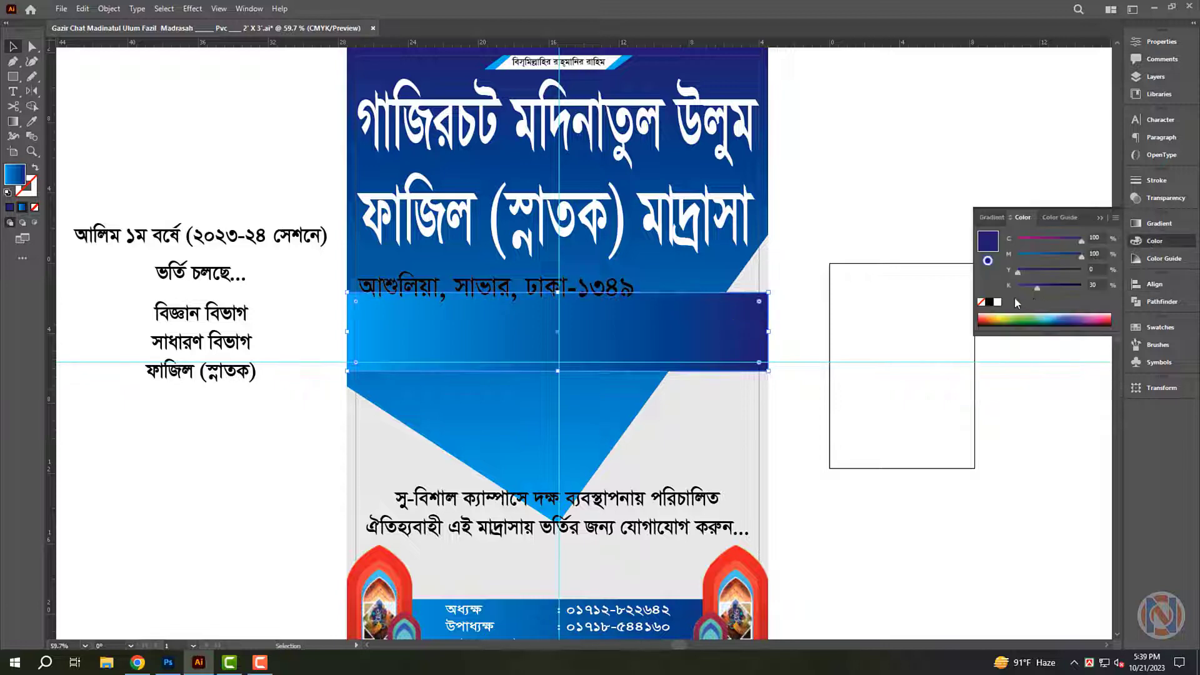
pyautogui.click(981, 301)
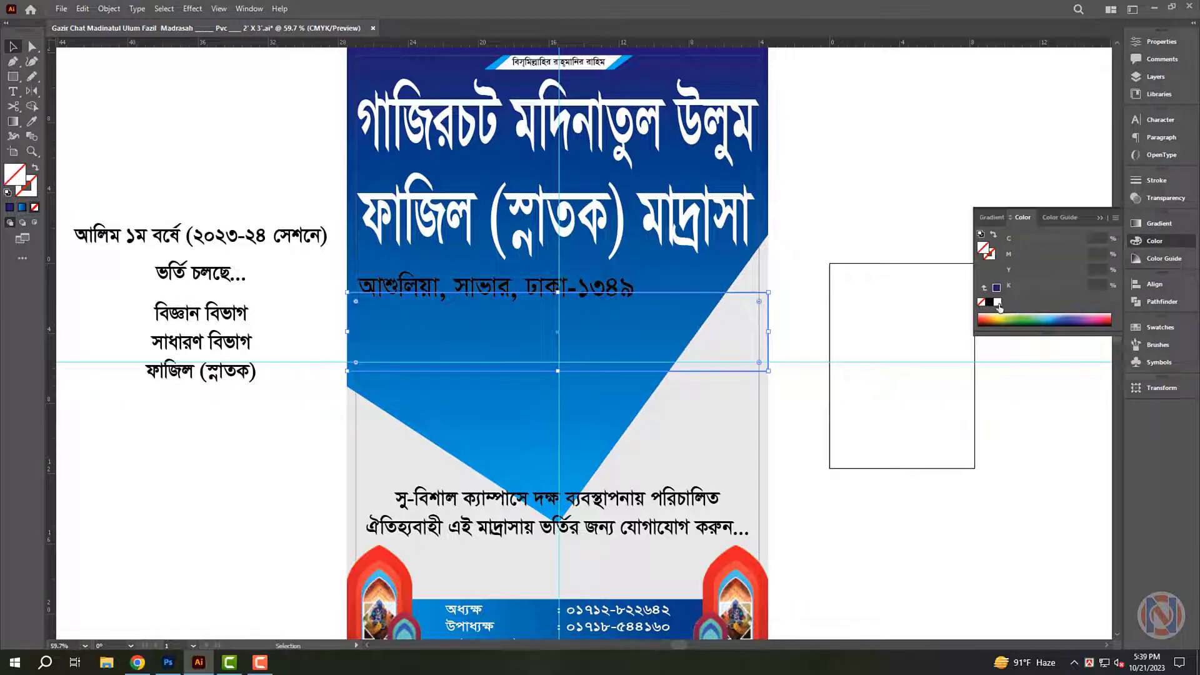
pyautogui.click(998, 302)
pyautogui.scroll(3, 739, 367)
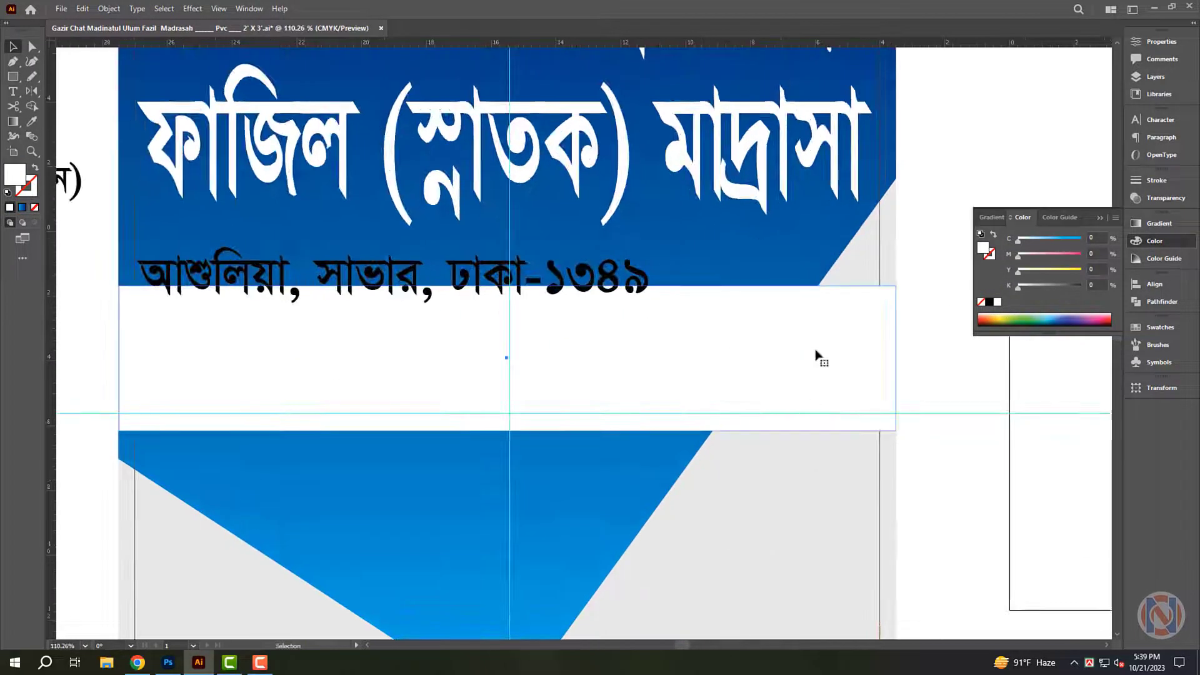
pyautogui.press('i')
pyautogui.click(813, 484)
# Fit the grey band behind the address line and widen the address across it.
pyautogui.moveTo(841, 364); pyautogui.dragTo(843, 315)
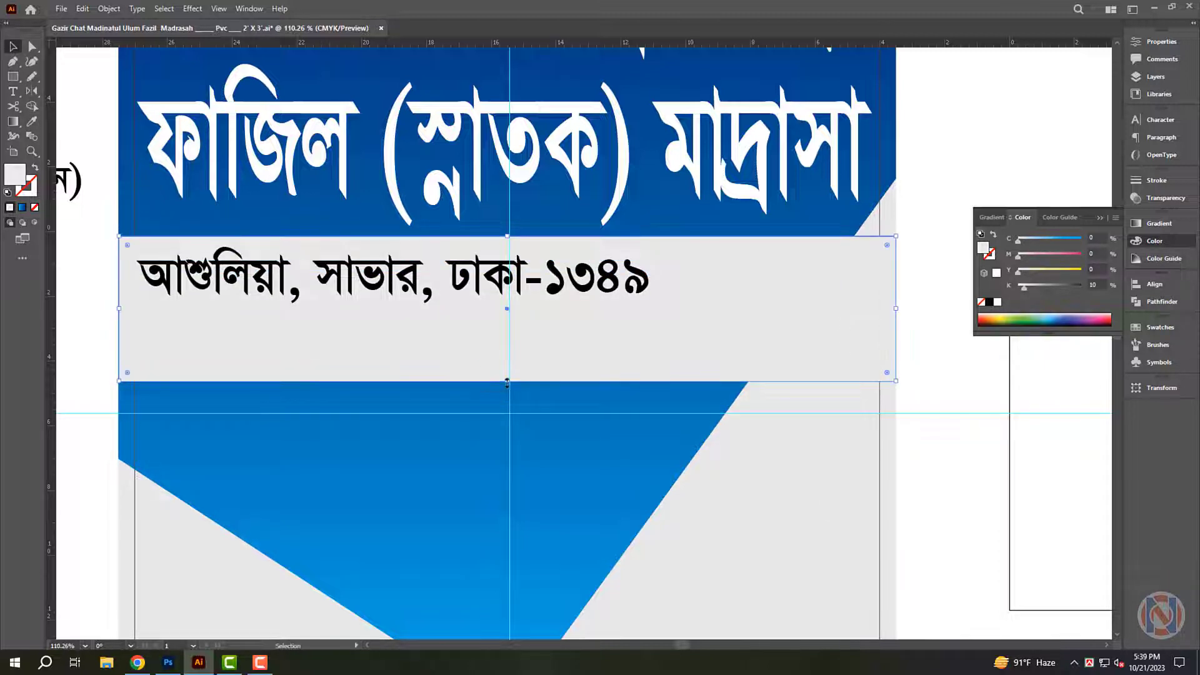
pyautogui.moveTo(507, 382)
pyautogui.mouseDown()
pyautogui.moveTo(553, 316)
pyautogui.moveTo(674, 295)
pyautogui.mouseUp()
pyautogui.click(537, 293)
pyautogui.moveTo(770, 281); pyautogui.dragTo(784, 281)
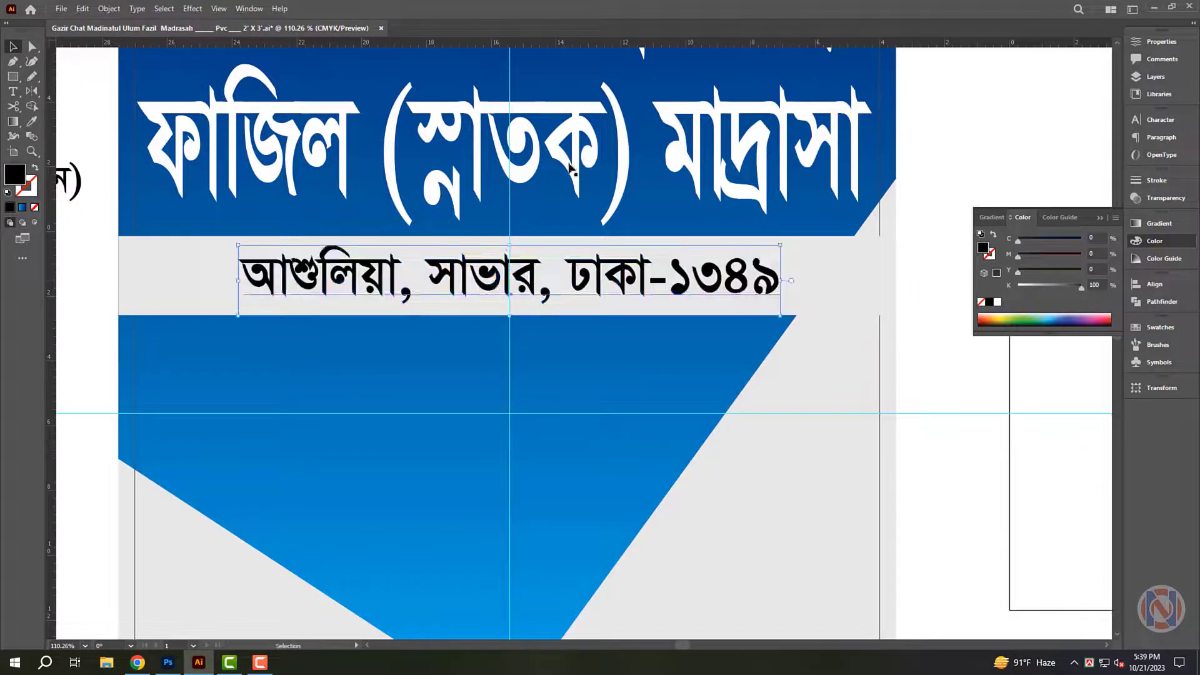
pyautogui.click(508, 187)
# Hide the guides and select the white two-line madrasa headline.
pyautogui.scroll(-2, 511, 251)
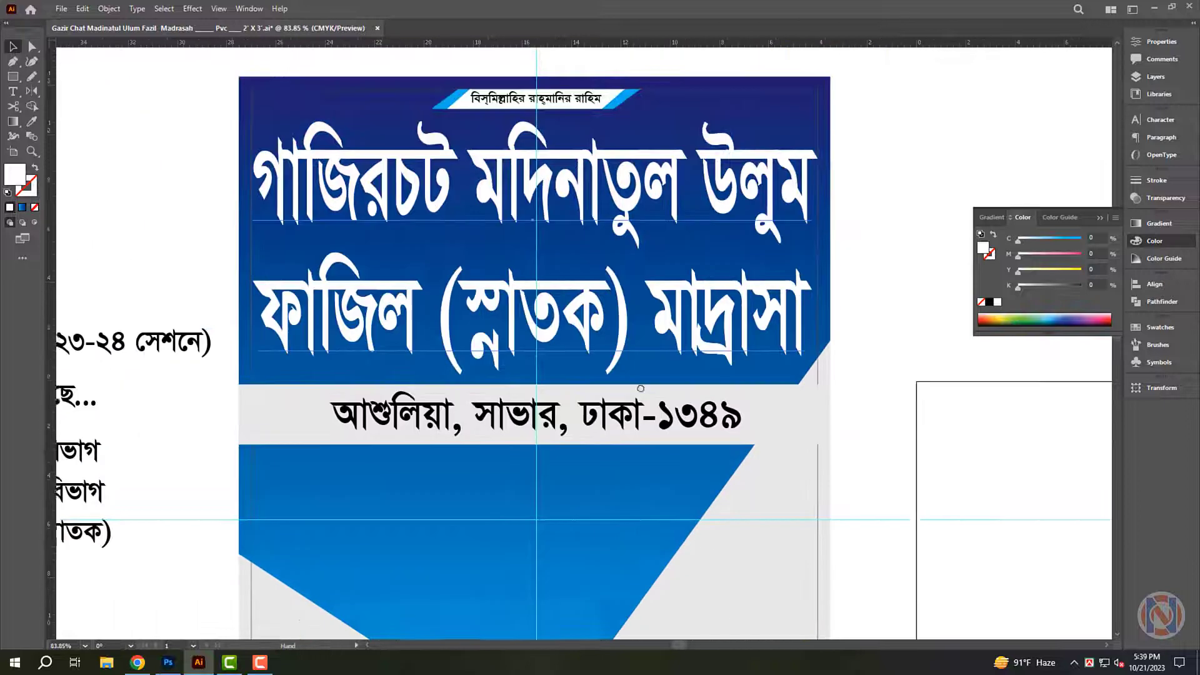
pyautogui.scroll(3, 639, 363)
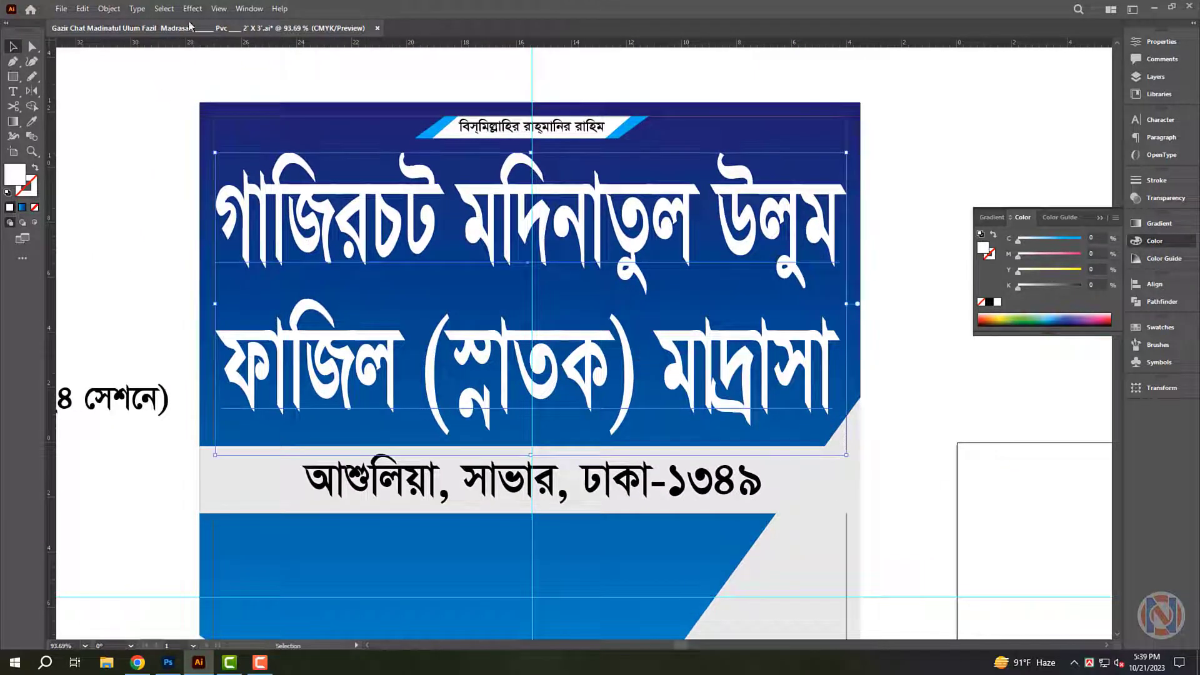
pyautogui.click(192, 8)
pyautogui.click(779, 70)
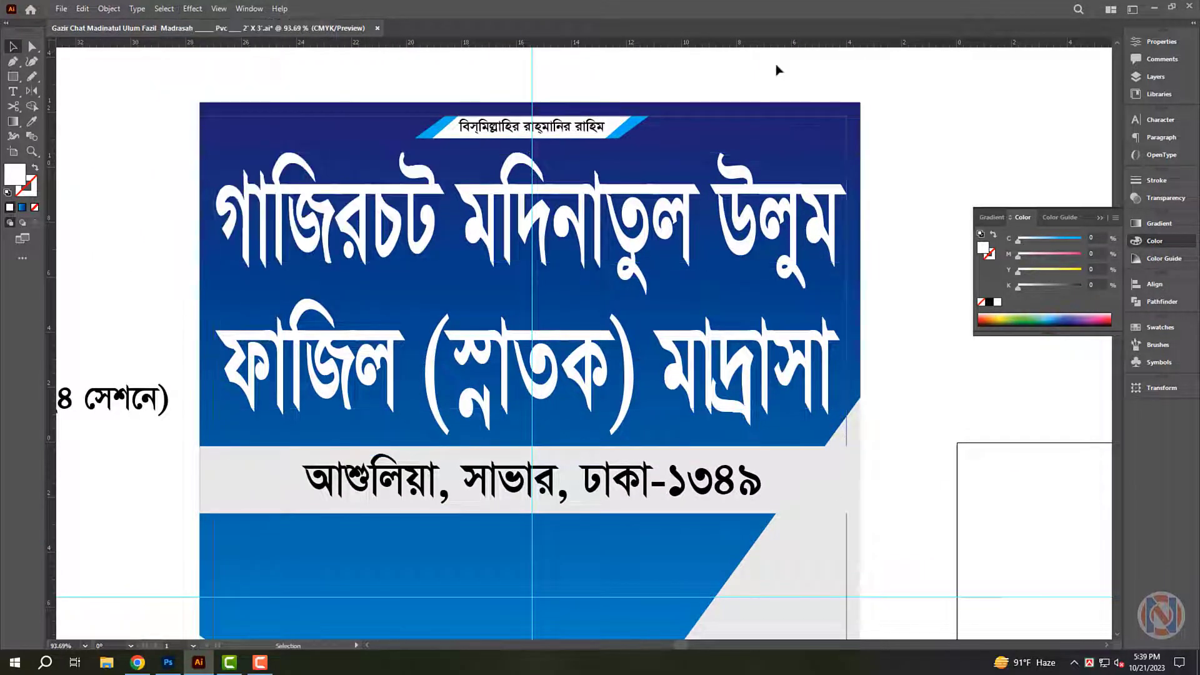
pyautogui.hotkey('ctrl', ';')
pyautogui.click(387, 175)
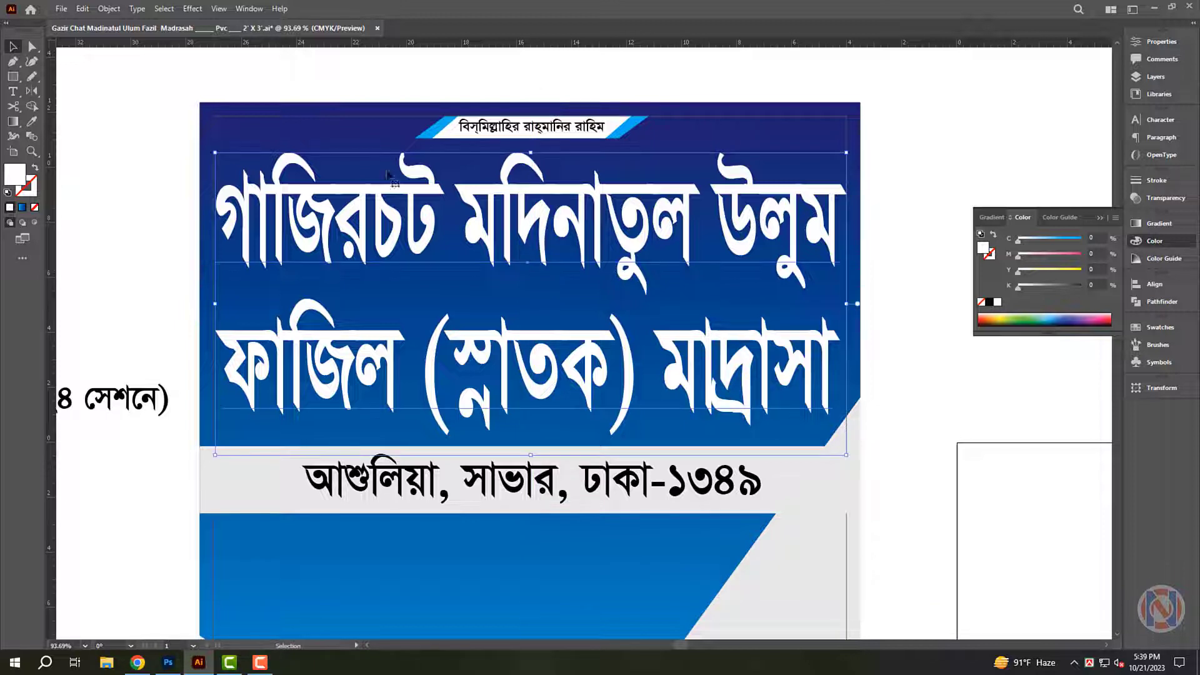
# Add a black drop shadow with 0.1 in offset and 0.1 in blur to the headline.
pyautogui.click(192, 8)
pyautogui.moveTo(246, 148)
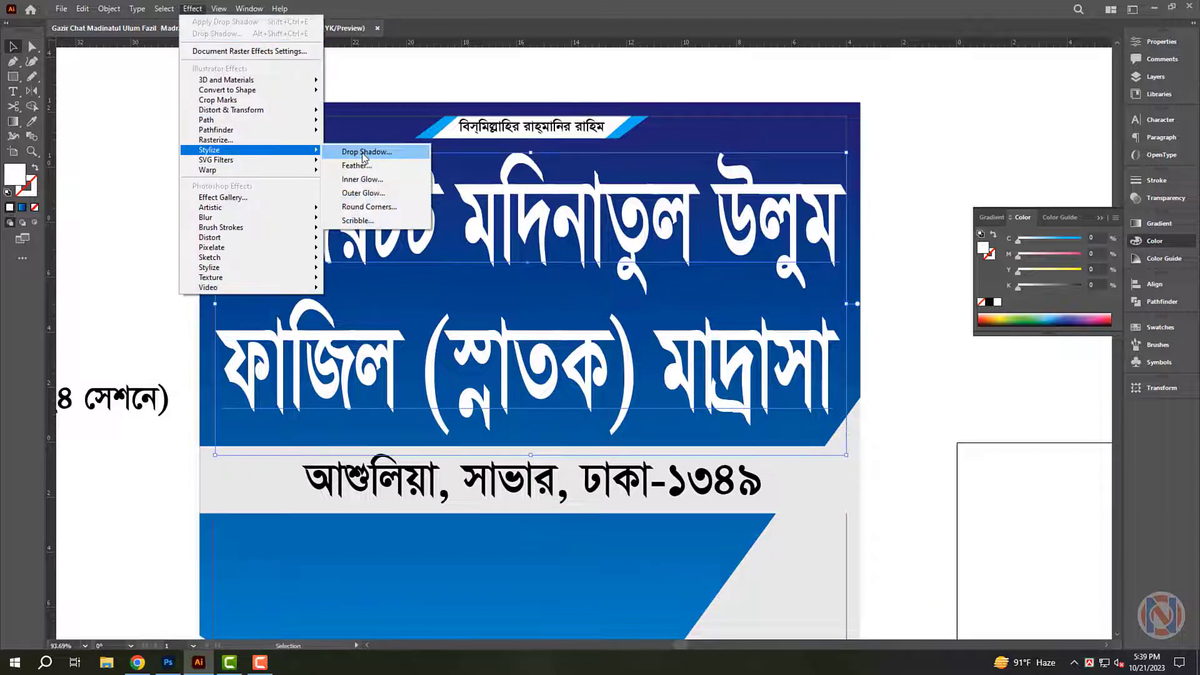
pyautogui.click(345, 151)
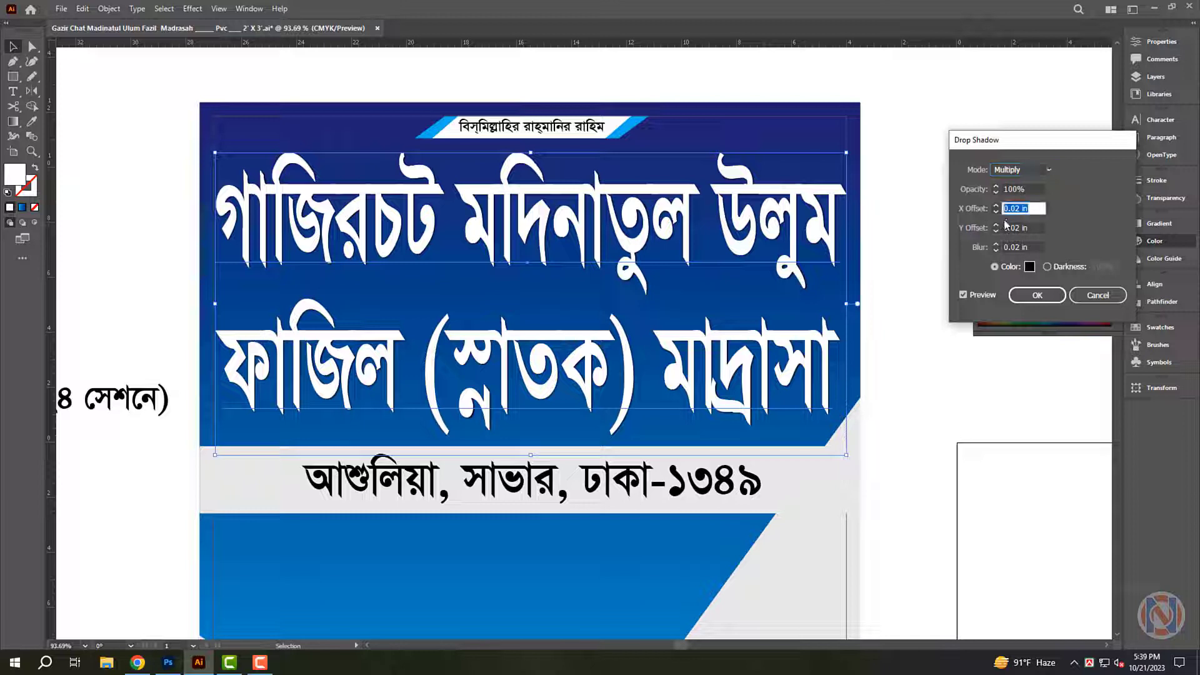
pyautogui.press('Tab')
pyautogui.write('.2')
pyautogui.press('Tab')
pyautogui.write('.2')
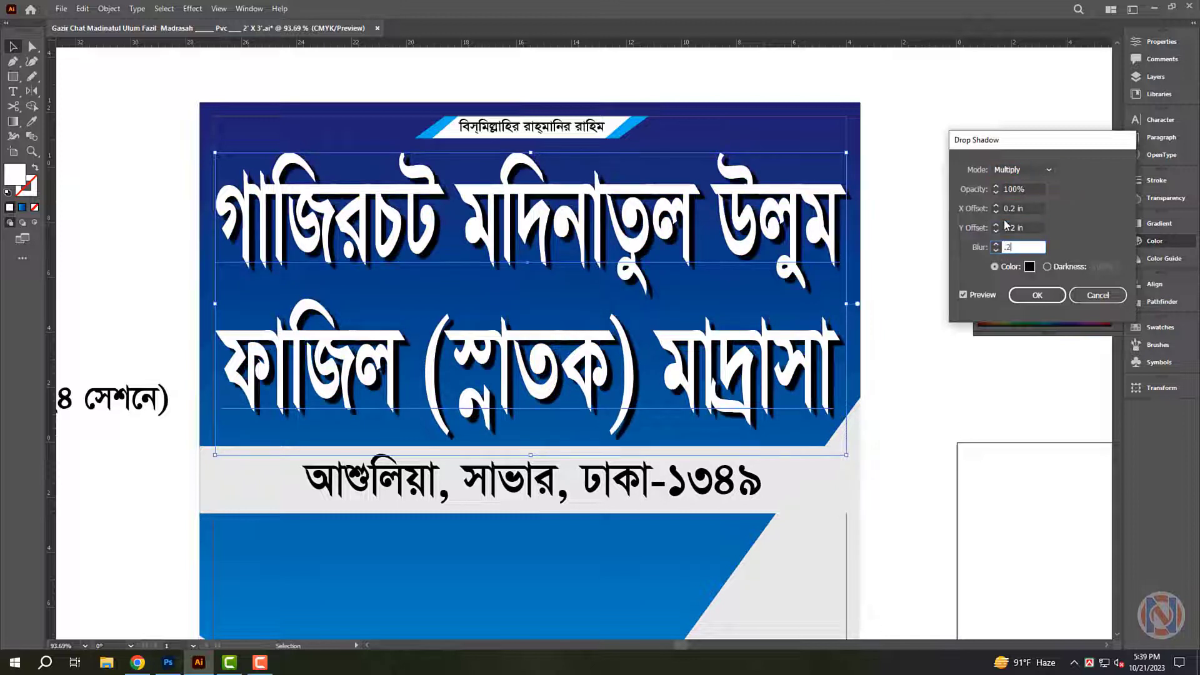
pyautogui.write('1')
pyautogui.press('Tab')
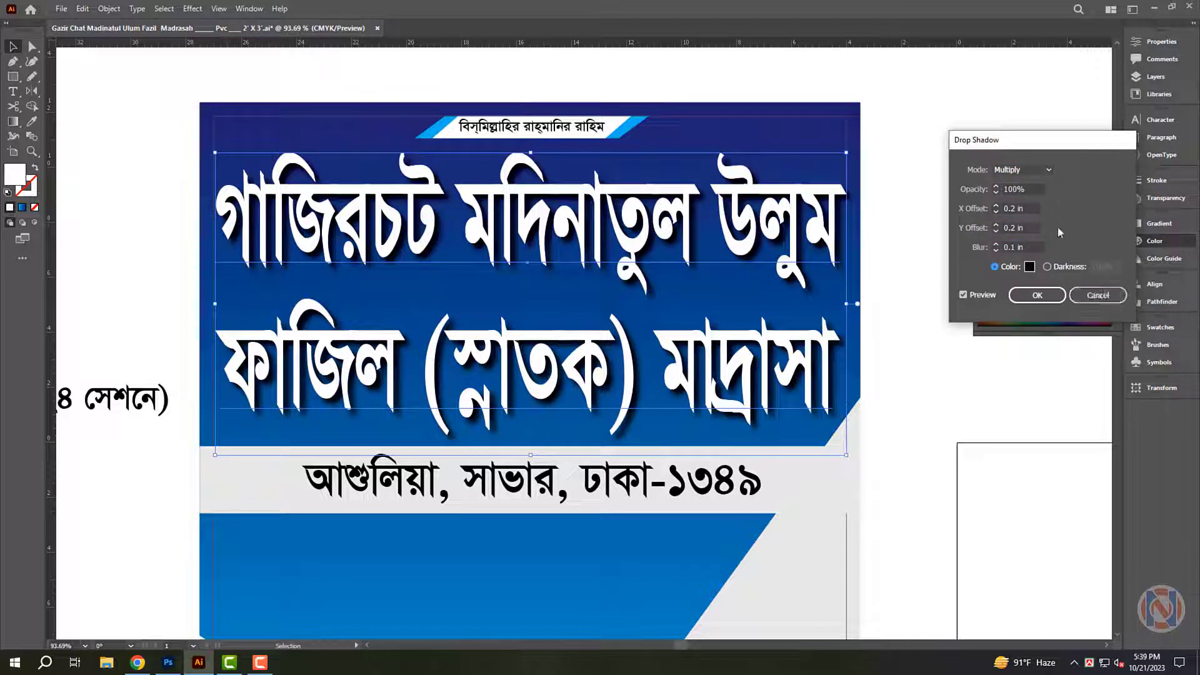
pyautogui.write('1')
pyautogui.press('Tab')
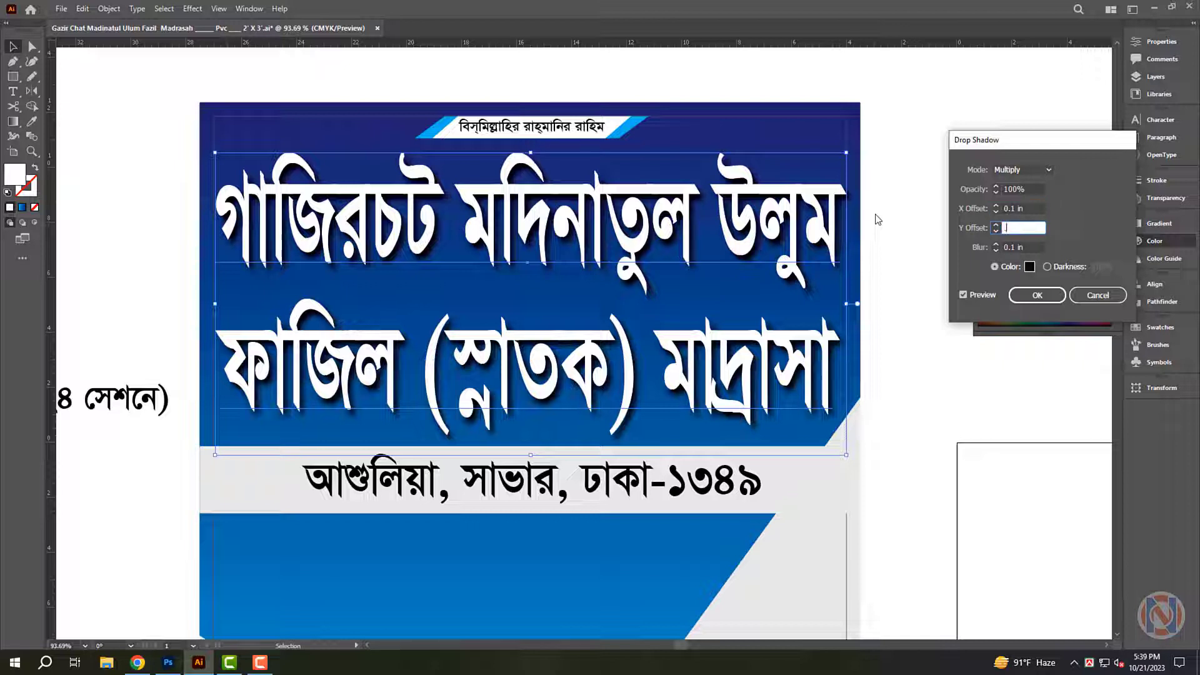
pyautogui.press('Tab')
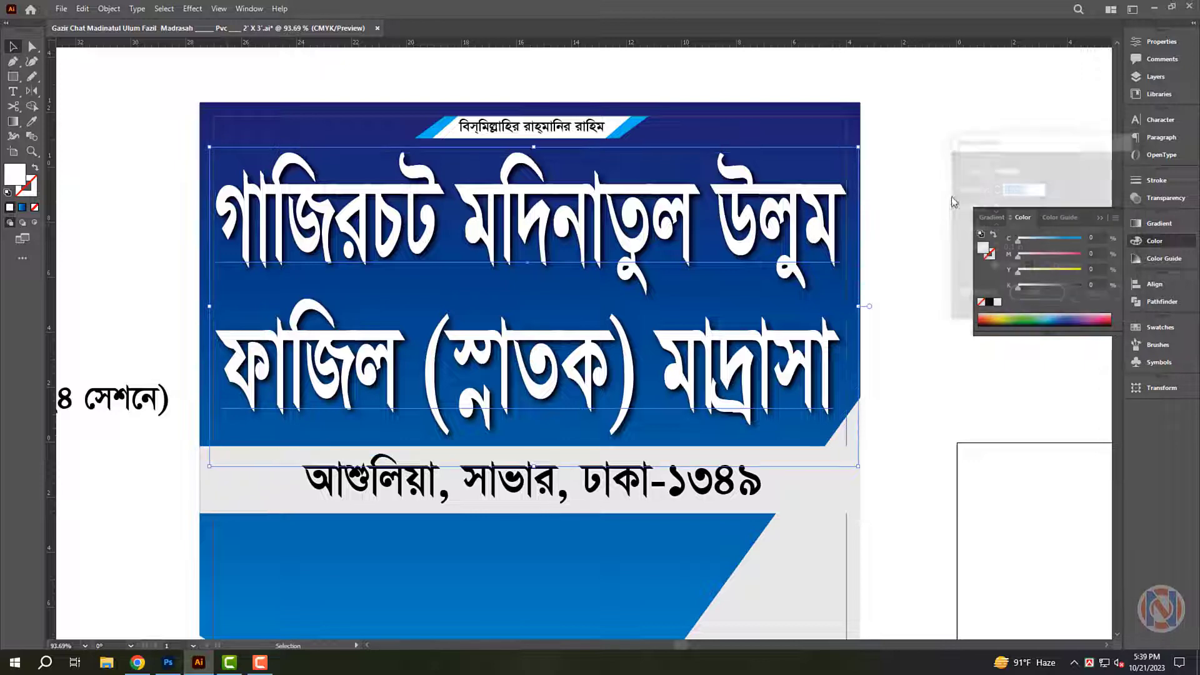
pyautogui.press('Return')
# Expand the headline's drop-shadow appearance into plain artwork with Object > Expand Appearance.
pyautogui.click(109, 8)
pyautogui.click(144, 173)
pyautogui.rightClick(495, 166)
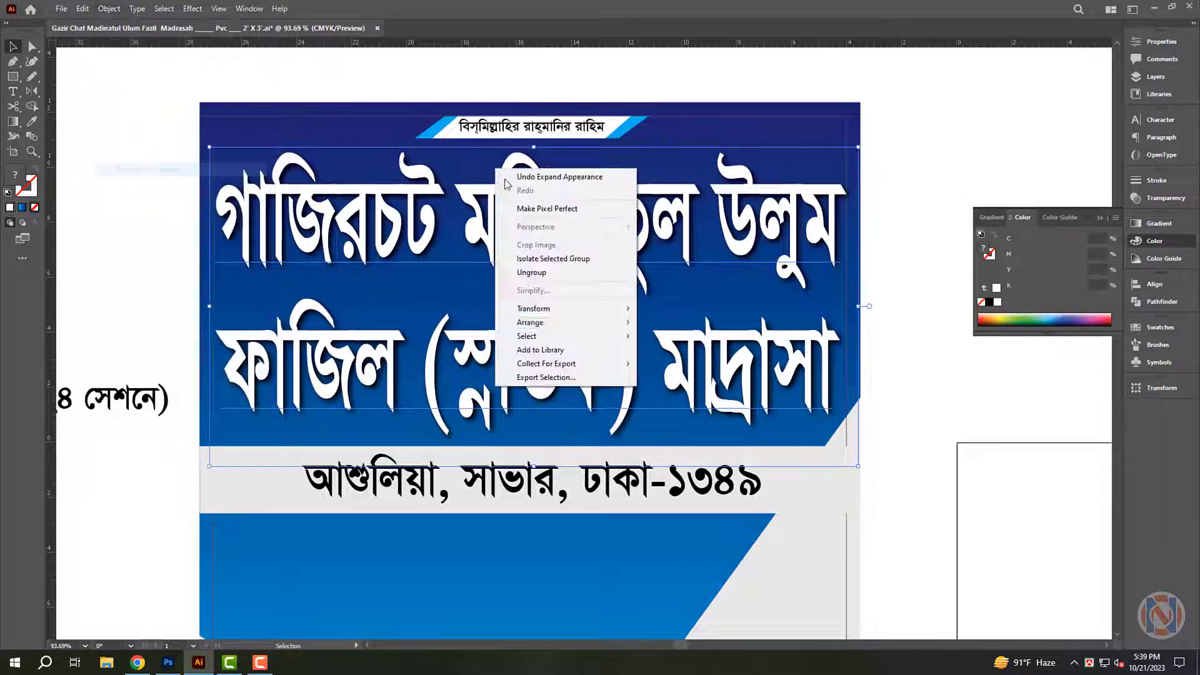
pyautogui.click(532, 274)
pyautogui.scroll(-2, 856, 183)
# Move the আলিম ১ম বর্ষে session text onto the blue area and make it white.
pyautogui.scroll(-3, 594, 278)
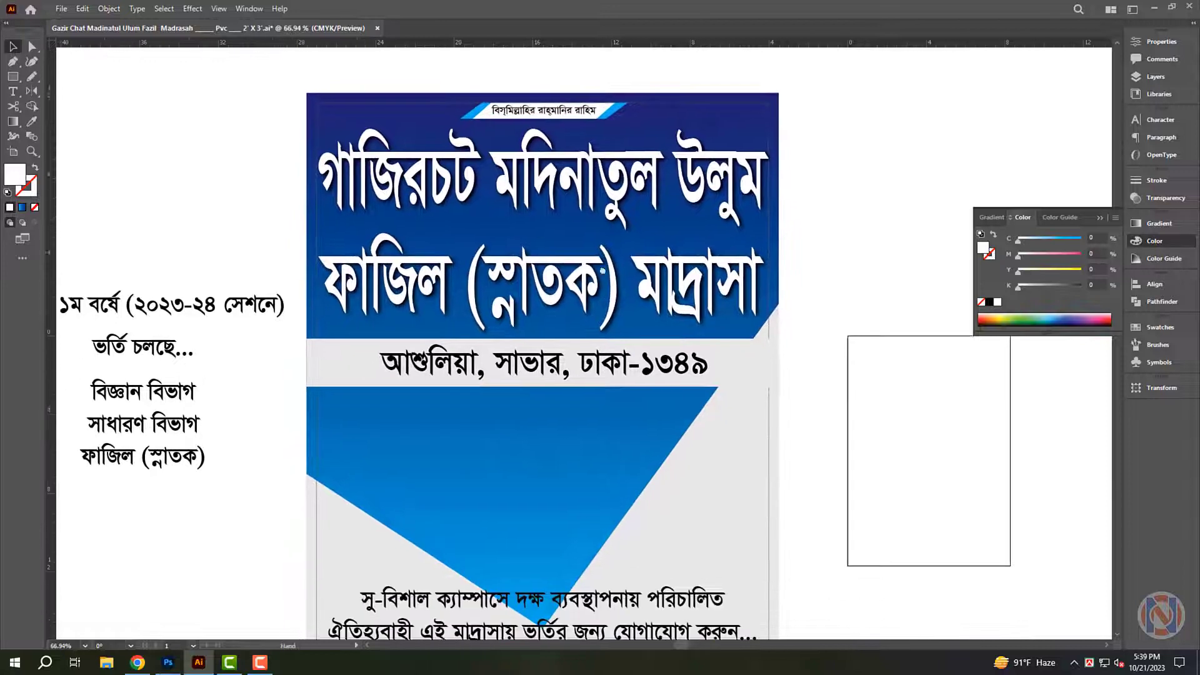
pyautogui.scroll(-2, 594, 279)
pyautogui.click(594, 278)
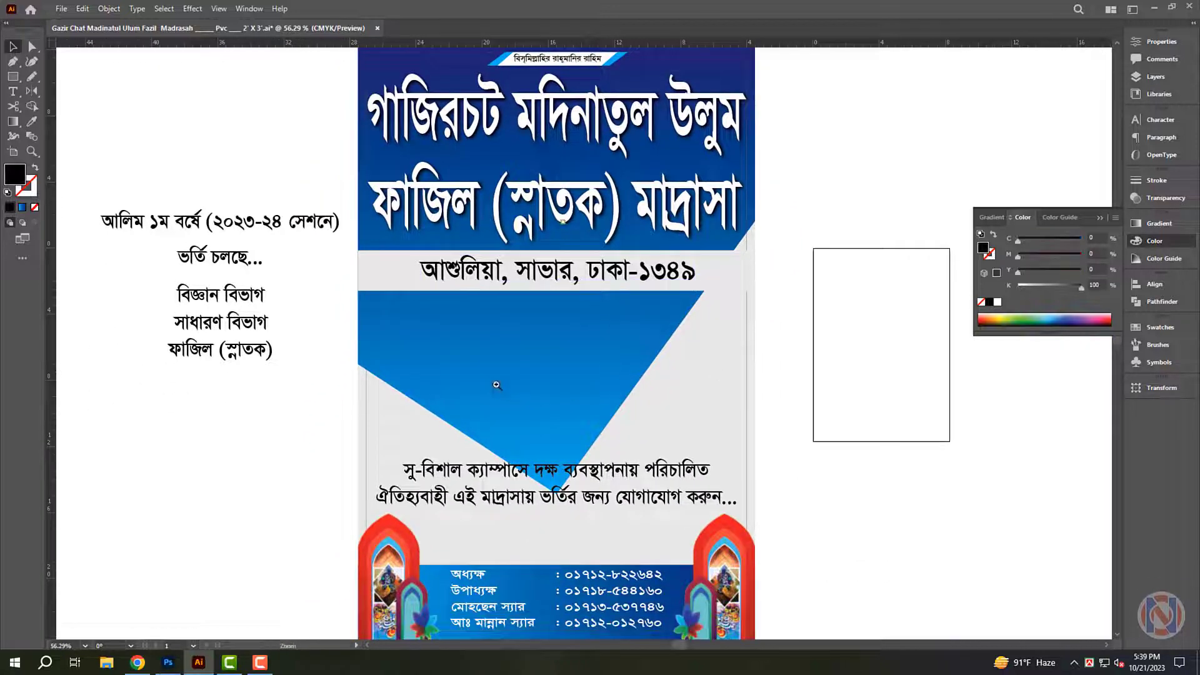
pyautogui.scroll(-1, 496, 385)
pyautogui.moveTo(258, 236); pyautogui.dragTo(532, 338)
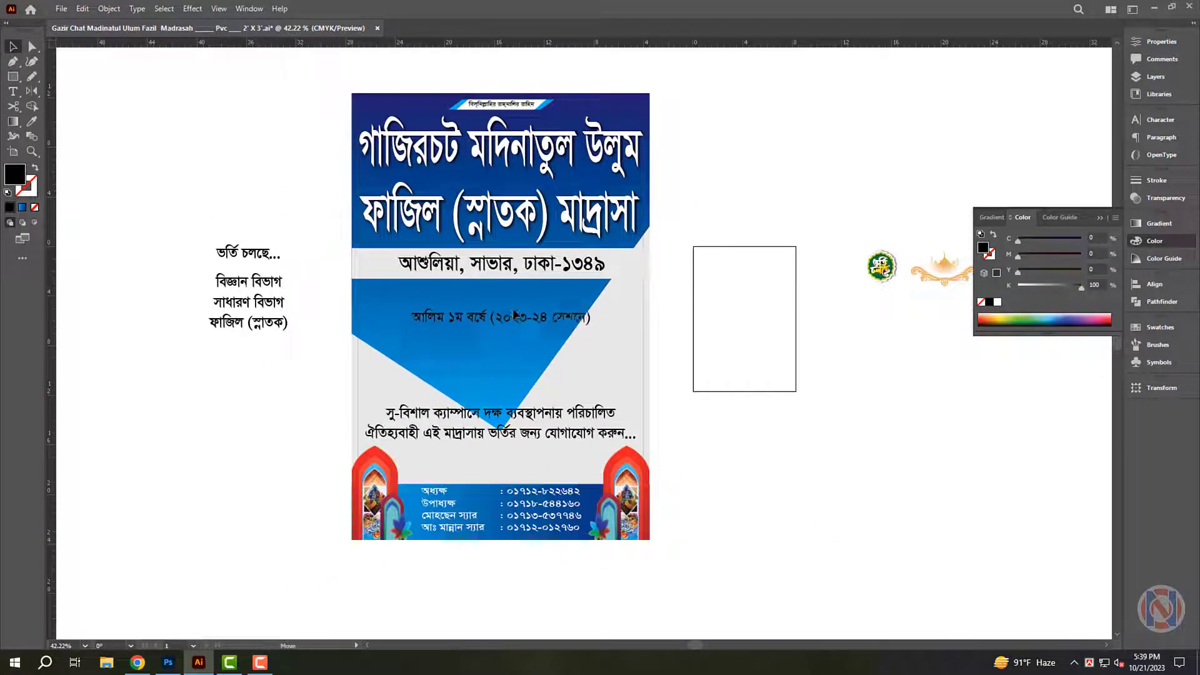
pyautogui.moveTo(382, 311); pyautogui.dragTo(942, 338)
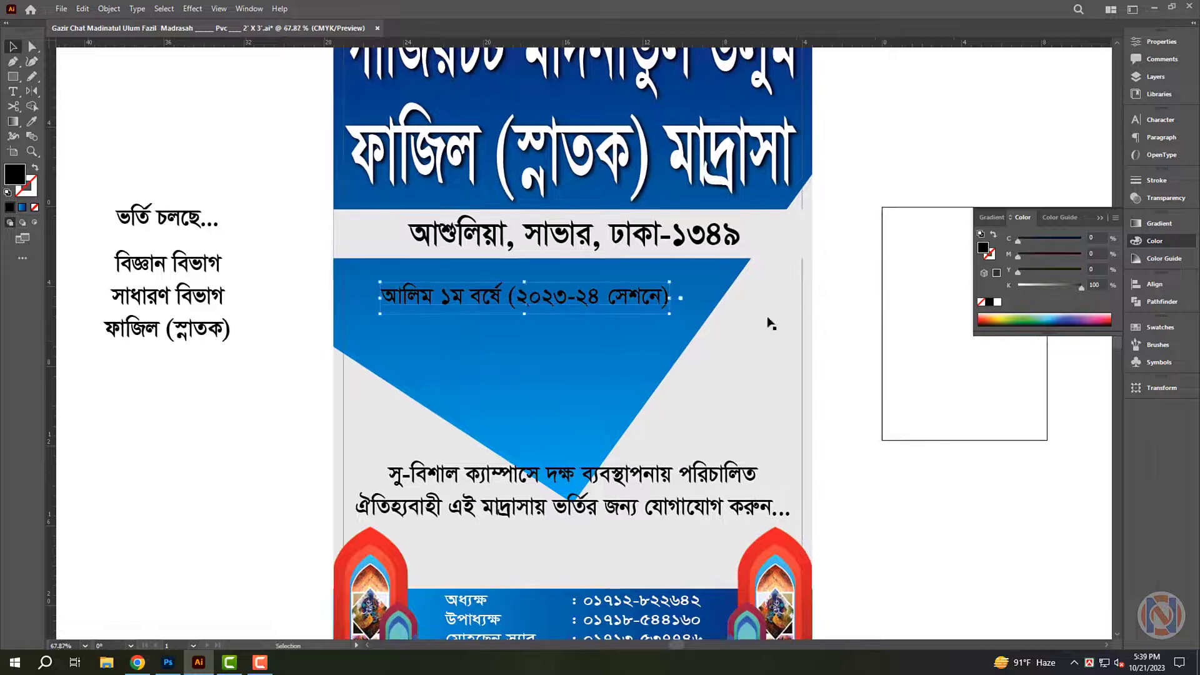
pyautogui.moveTo(1066, 293); pyautogui.dragTo(877, 310)
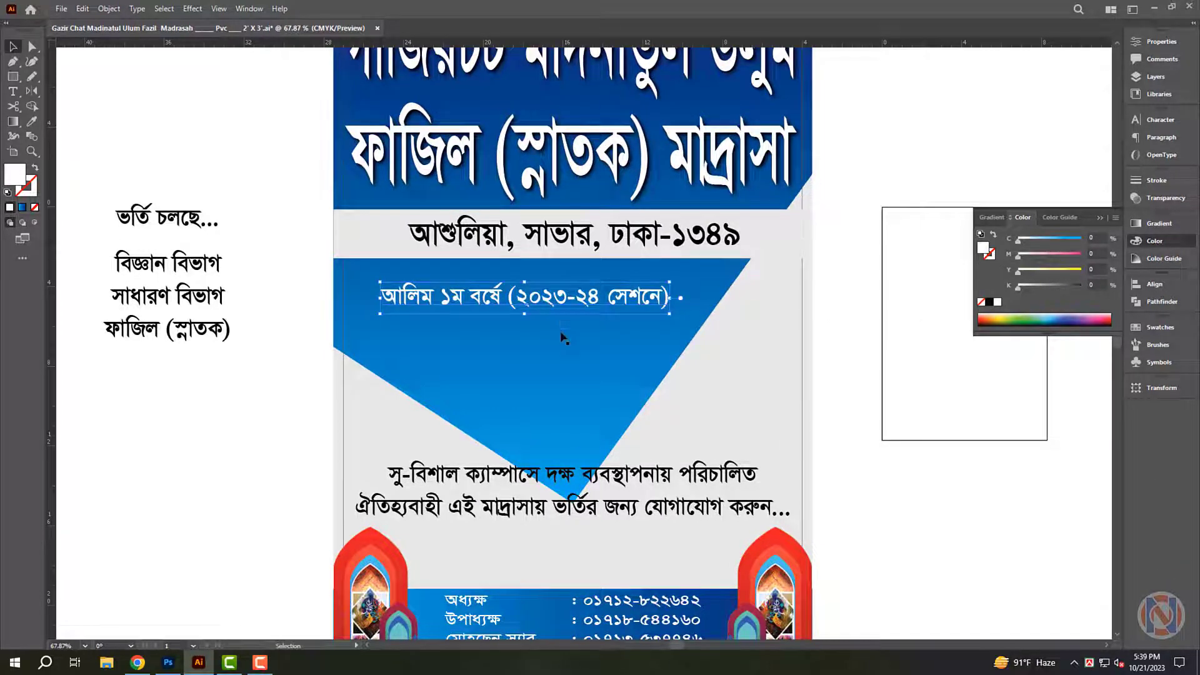
pyautogui.scroll(1, 545, 304)
# Break the session text before '(' and enlarge the first line to 131 pt.
pyautogui.doubleClick(429, 338)
pyautogui.press('Return')
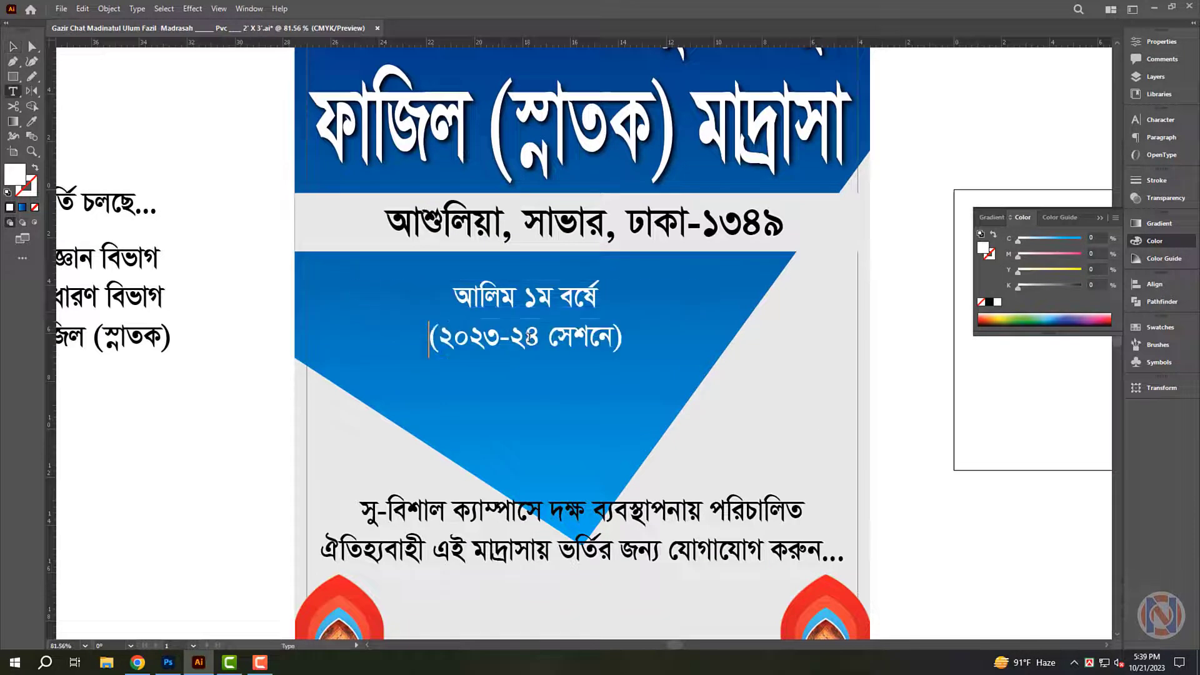
pyautogui.hotkey('shift', 'Up')
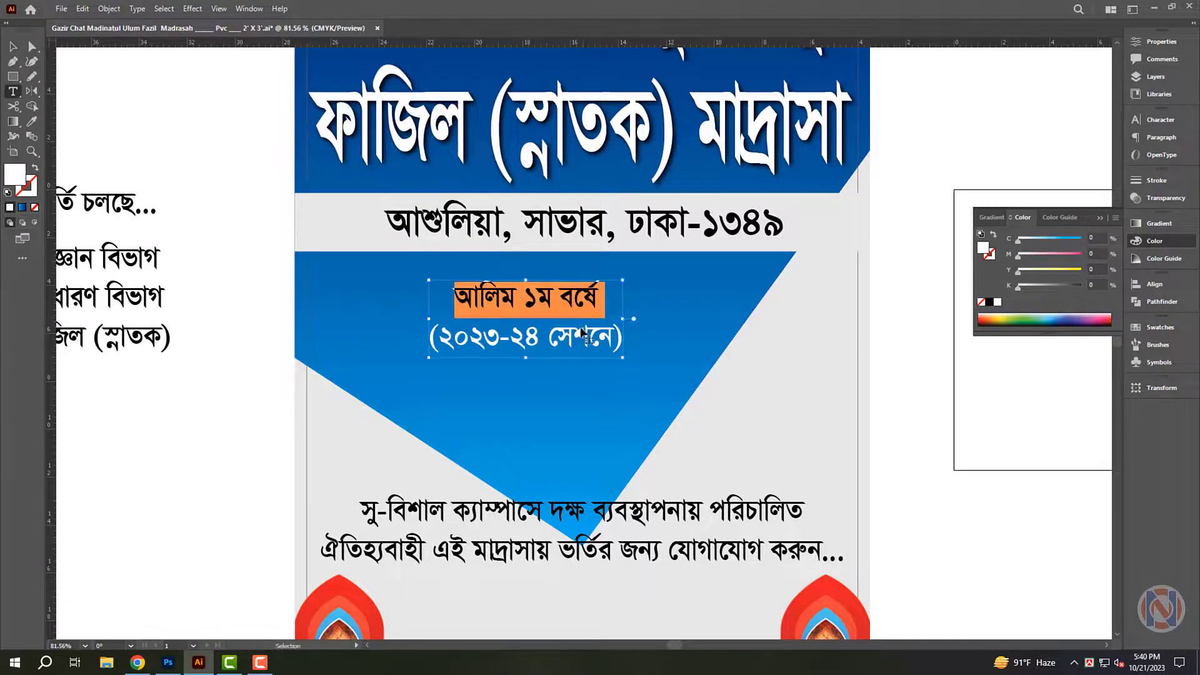
pyautogui.hotkey('ctrl', 't')
pyautogui.press('Up')
pyautogui.press('Up')
pyautogui.press('Up')
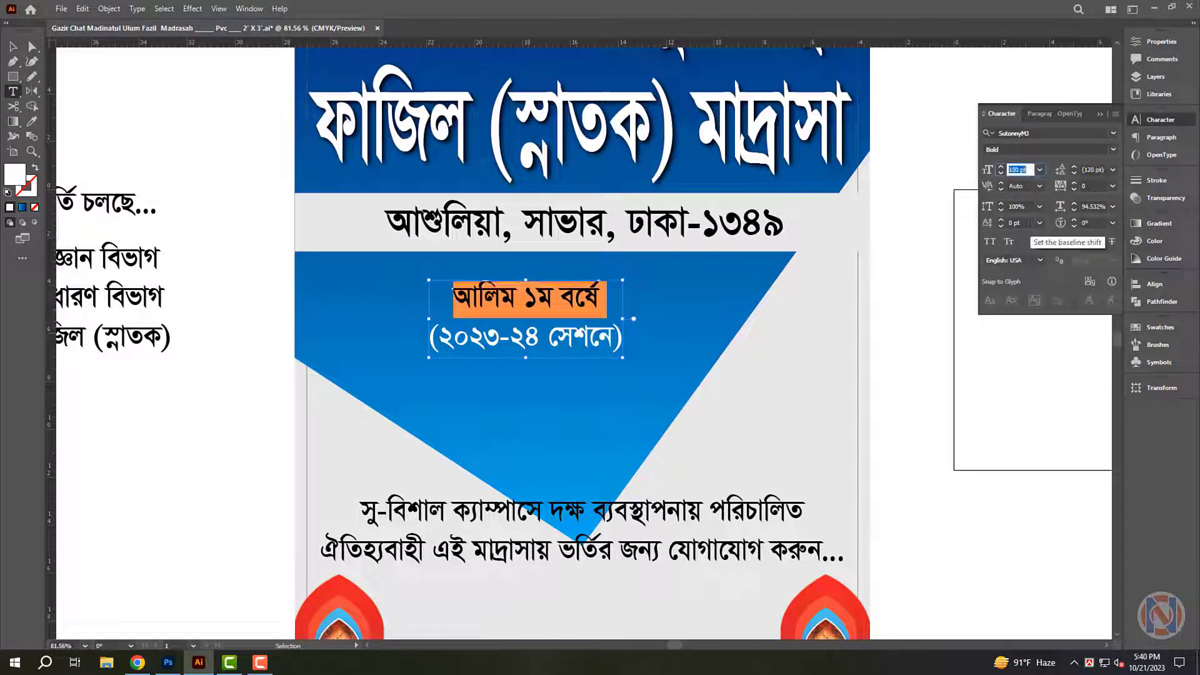
pyautogui.press('Up')
pyautogui.press('Up')
pyautogui.press('Up')
pyautogui.press('Up')
pyautogui.press('Up')
pyautogui.press('Up')
pyautogui.press('Up')
pyautogui.press('Up')
pyautogui.press('Up')
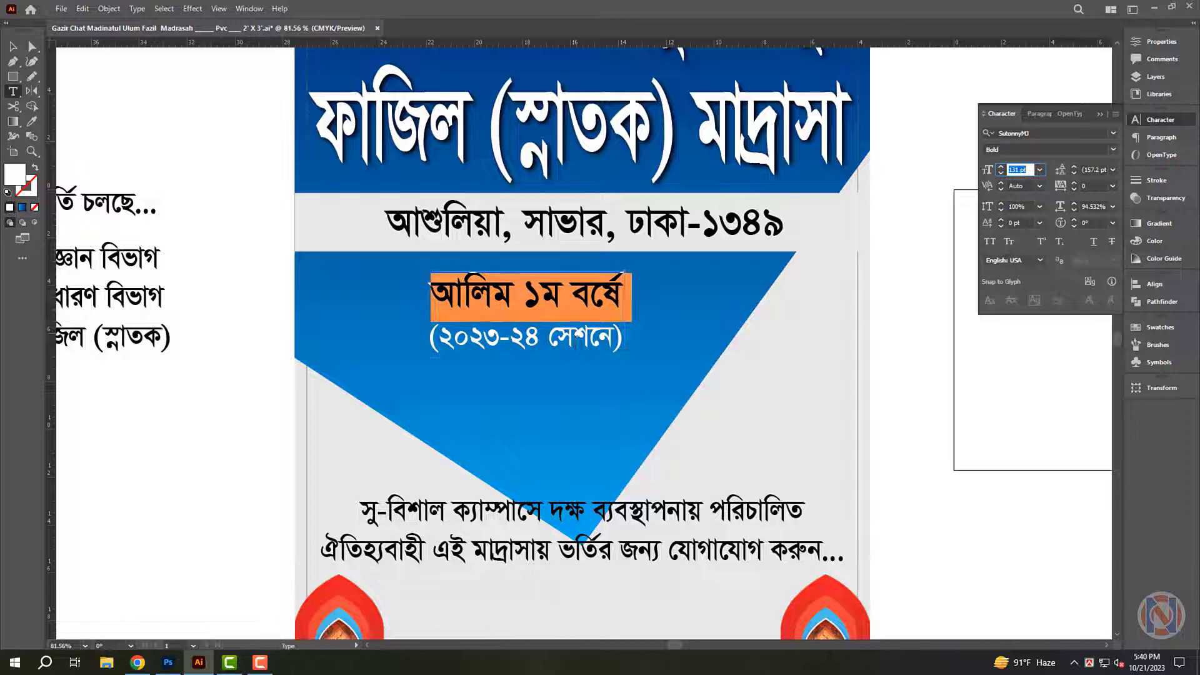
pyautogui.press('Escape')
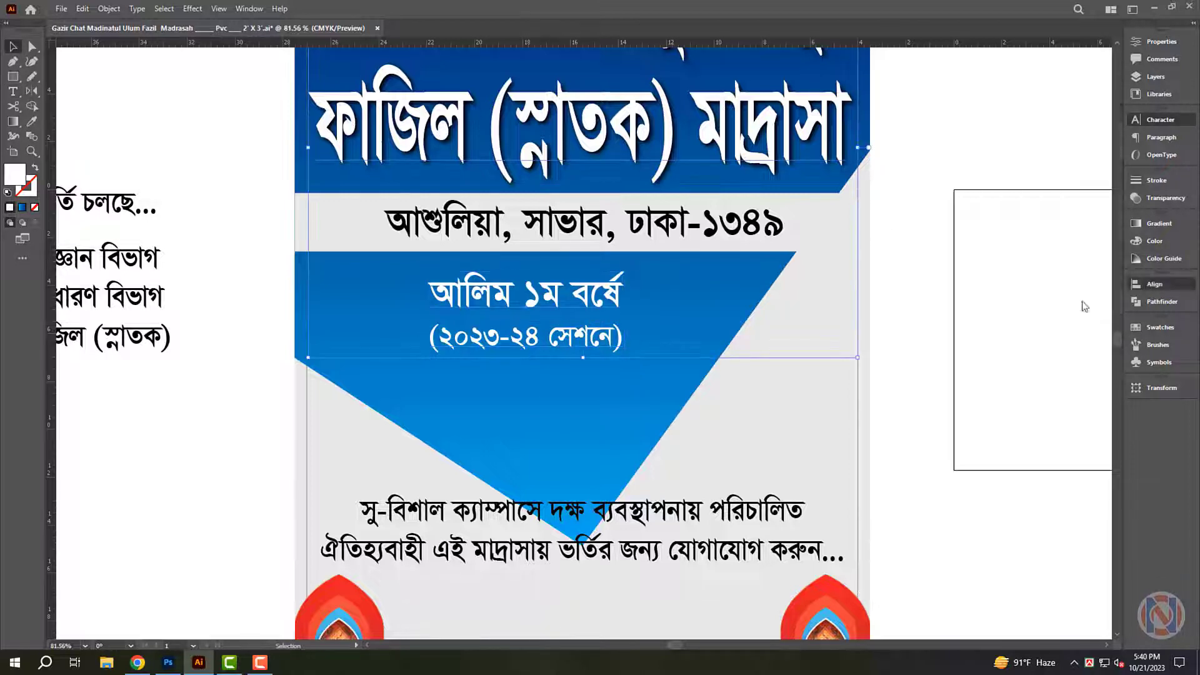
# Left-align the two-line session block and nudge it up slightly.
pyautogui.click(1155, 284)
pyautogui.click(984, 311)
pyautogui.moveTo(435, 302); pyautogui.dragTo(434, 290)
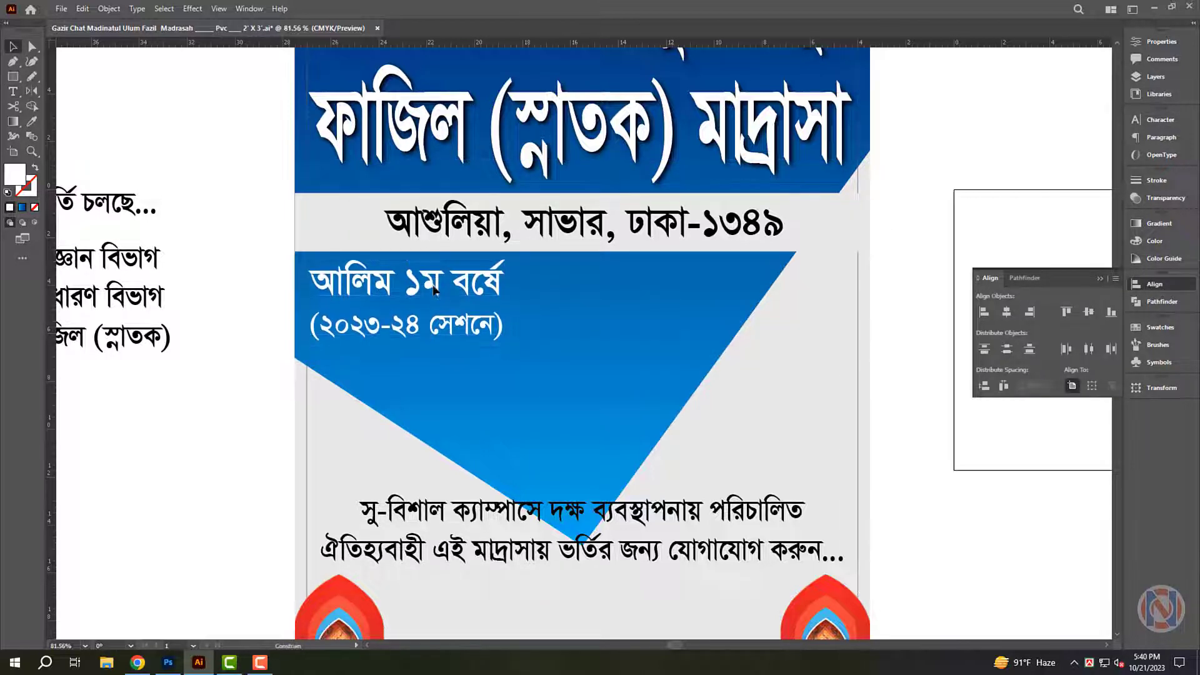
pyautogui.click(524, 354)
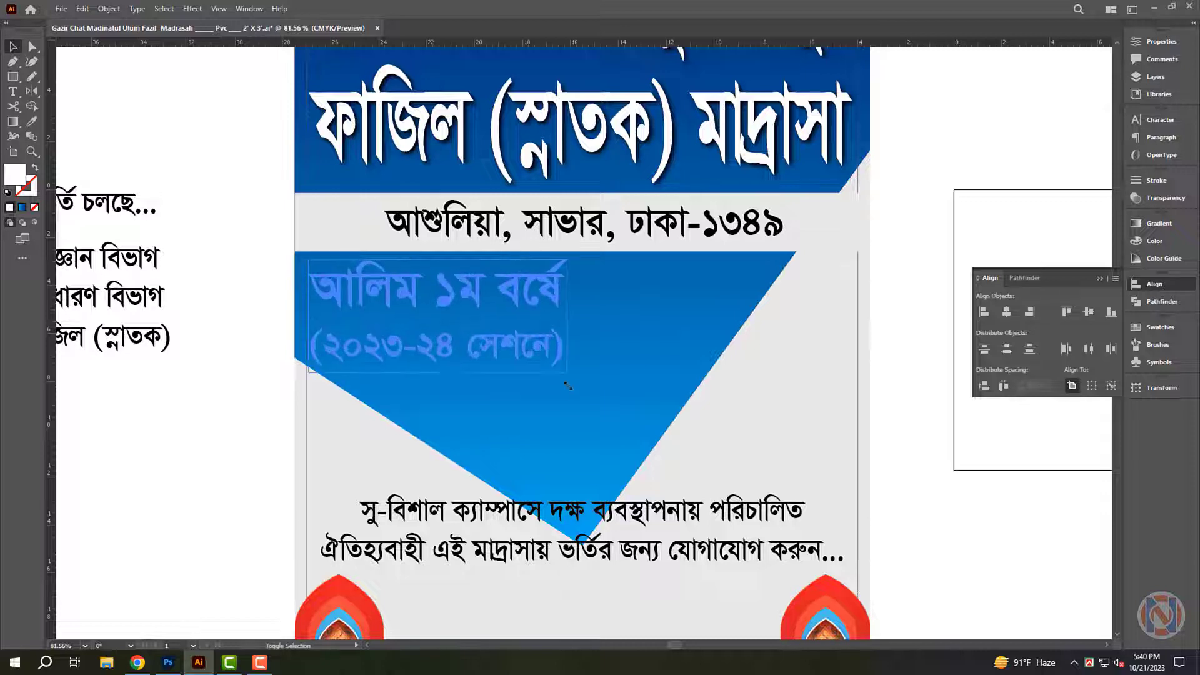
pyautogui.scroll(-3, 562, 350)
pyautogui.click(909, 275)
# Drag the round ভর্তি চলছে badge beside the session heading and check its paths.
pyautogui.moveTo(908, 289)
pyautogui.mouseDown()
pyautogui.moveTo(491, 333)
pyautogui.moveTo(720, 483)
pyautogui.mouseUp()
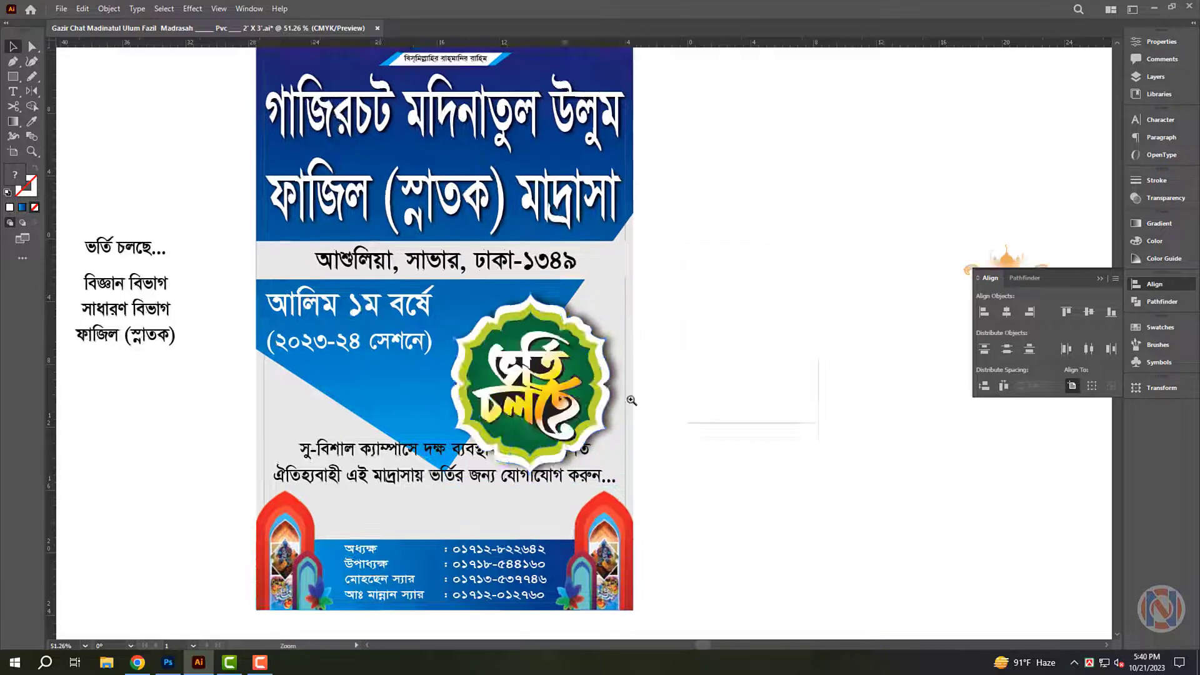
pyautogui.keyDown('alt'); pyautogui.scroll(3, 529, 299); pyautogui.keyUp('alt')
pyautogui.scroll(-1, 592, 335)
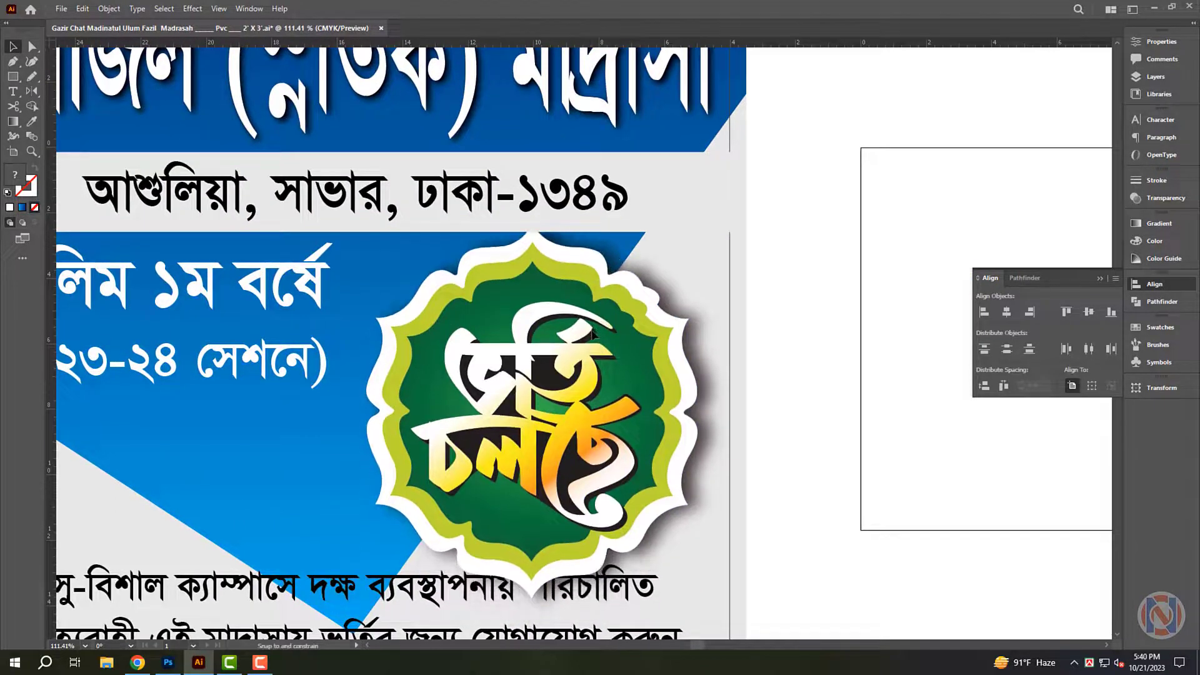
pyautogui.click(613, 339)
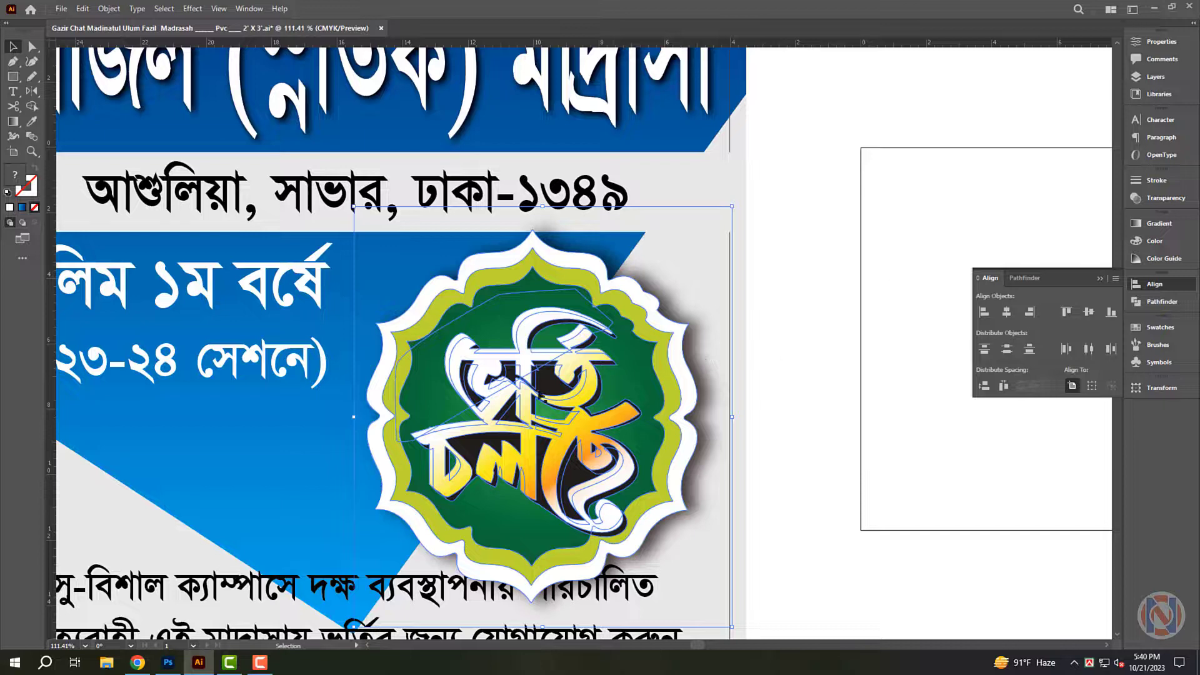
pyautogui.scroll(-2, 563, 425)
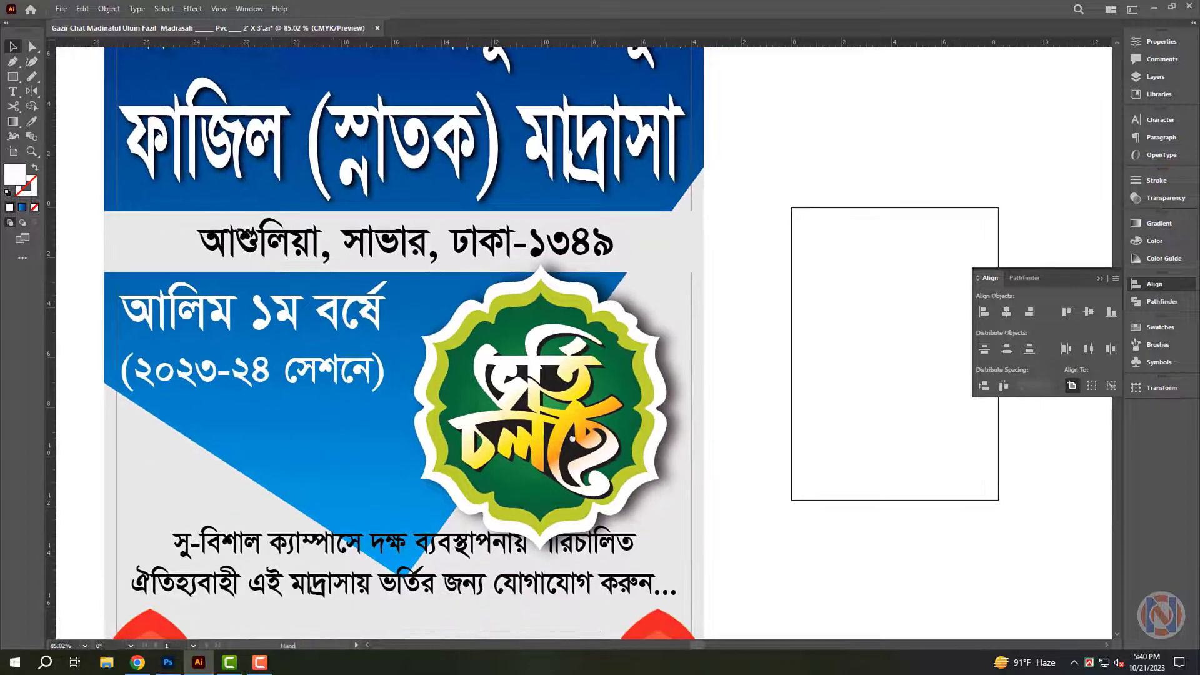
pyautogui.scroll(-3, 572, 439)
pyautogui.scroll(-2, 550, 437)
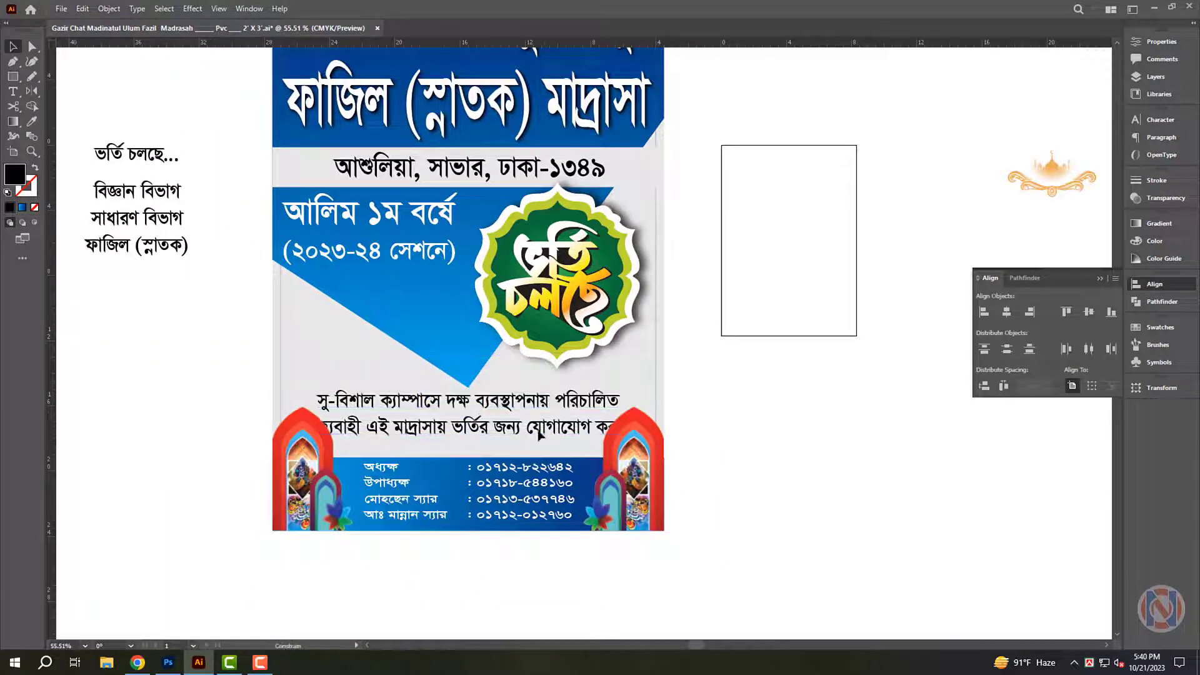
pyautogui.scroll(-1, 750, 268)
pyautogui.scroll(1, 750, 269)
# Move the golden ornament onto the blue area below the heading and enlarge it.
pyautogui.click(991, 236)
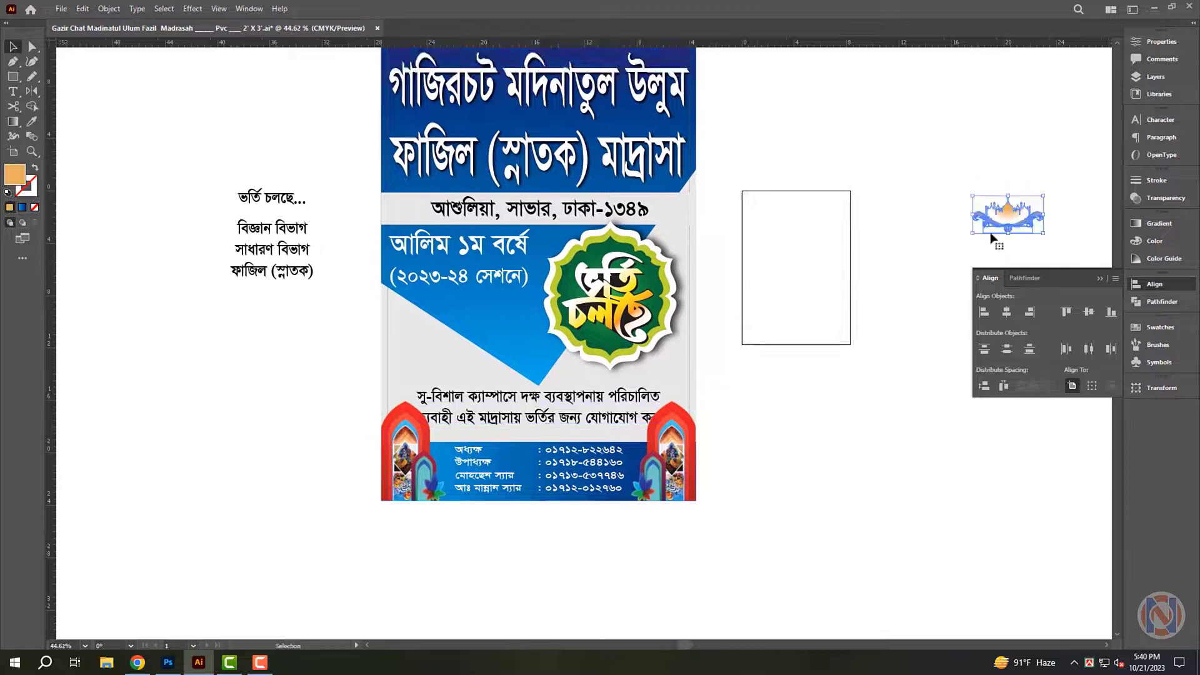
pyautogui.moveTo(990, 237); pyautogui.dragTo(425, 378)
pyautogui.scroll(3, 494, 354)
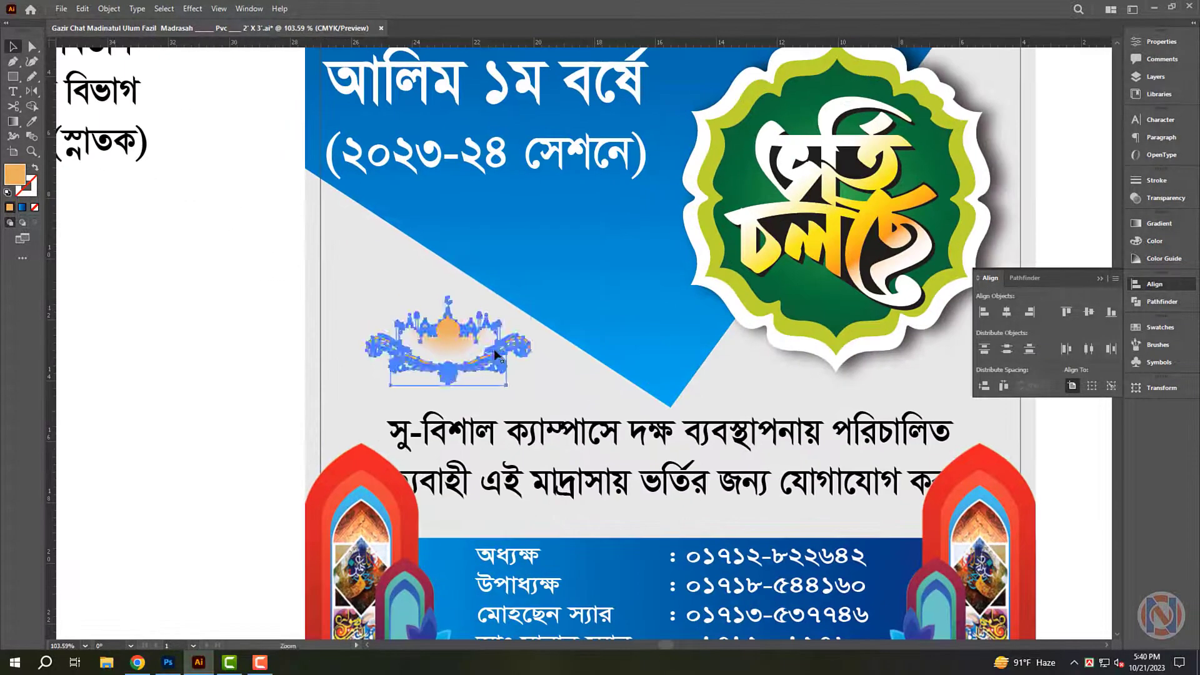
pyautogui.moveTo(507, 341); pyautogui.dragTo(574, 341)
pyautogui.moveTo(467, 297); pyautogui.dragTo(466, 252)
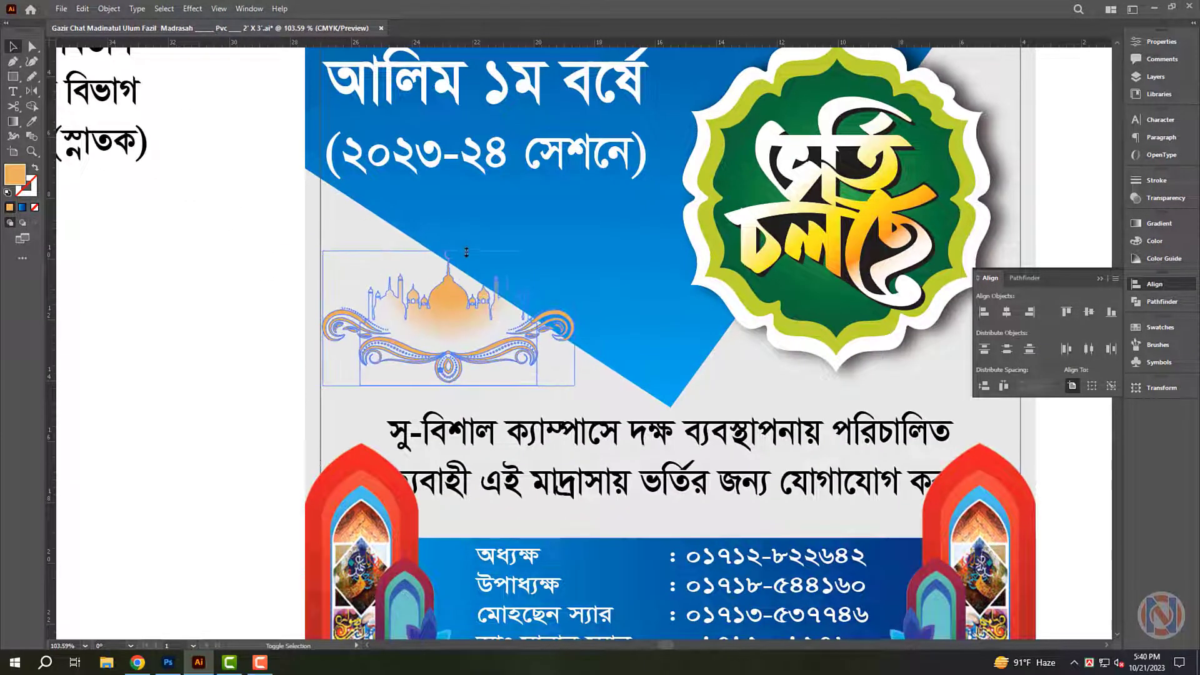
pyautogui.moveTo(611, 260)
pyautogui.mouseDown()
pyautogui.moveTo(685, 203)
pyautogui.moveTo(679, 192)
pyautogui.mouseUp()
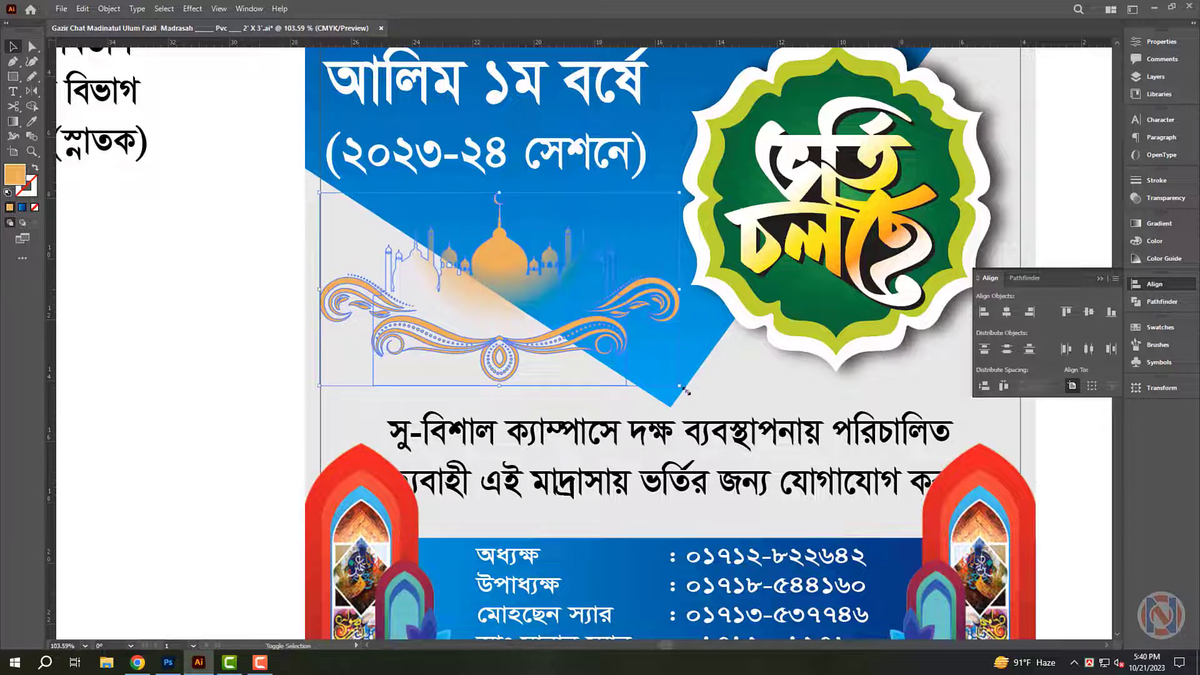
pyautogui.moveTo(686, 391); pyautogui.dragTo(725, 414)
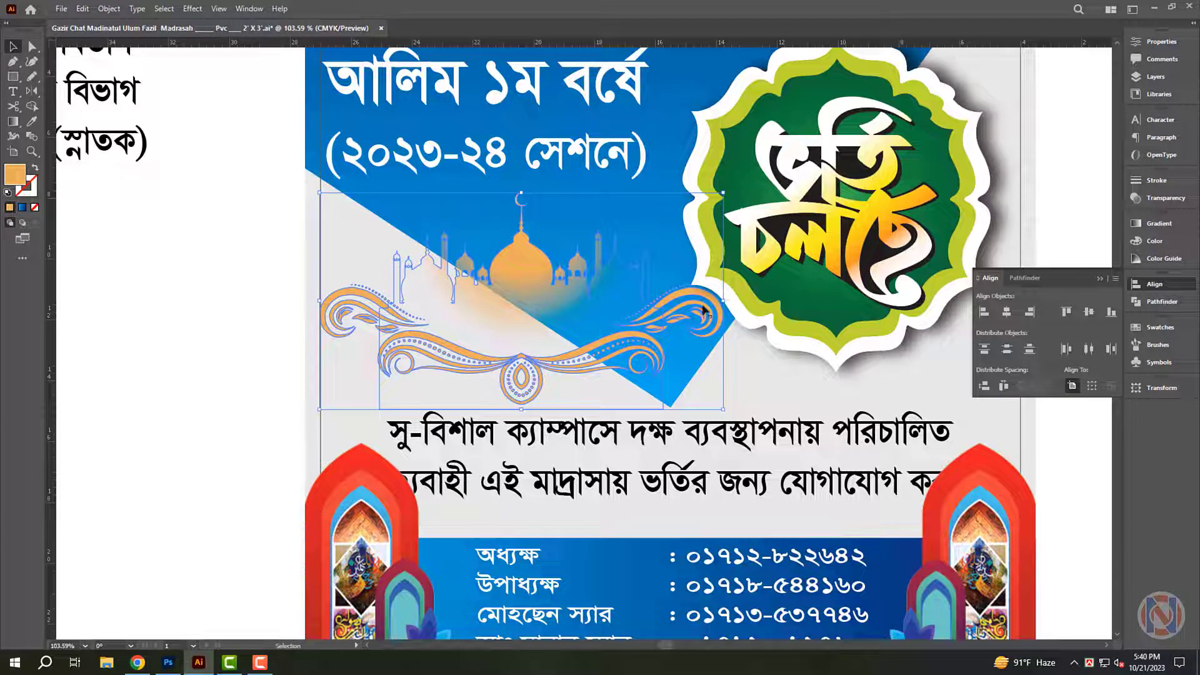
pyautogui.press('Down')
pyautogui.press('Down')
pyautogui.press('Down')
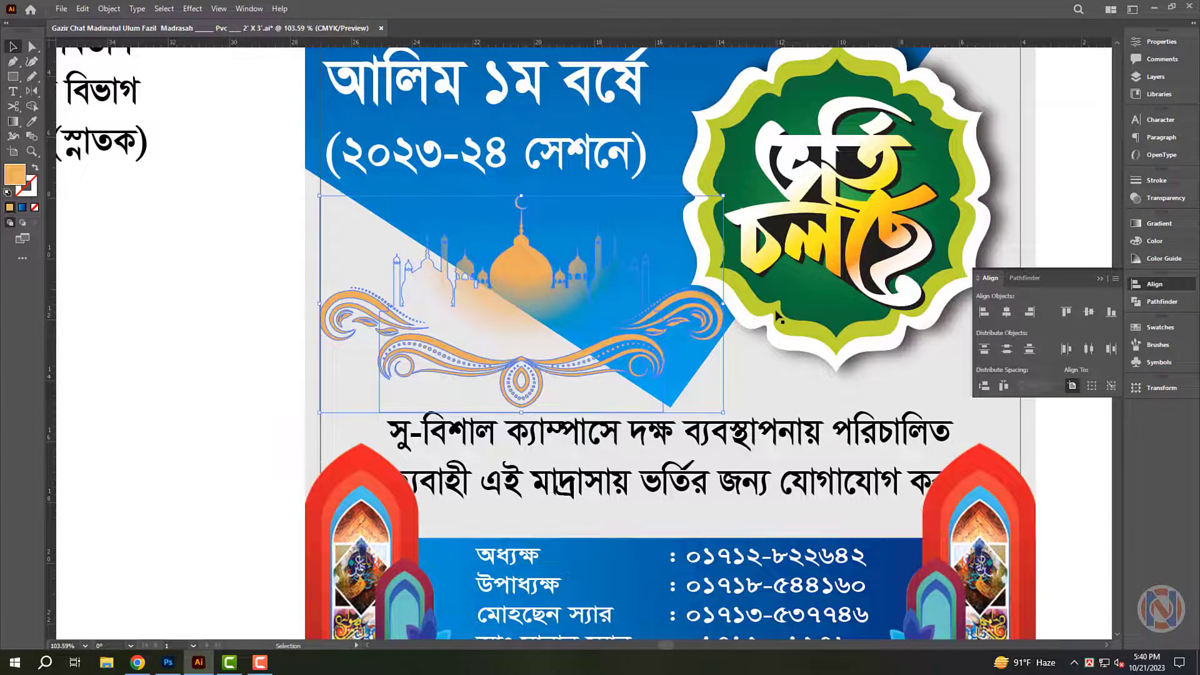
# Delete the mosque paths from the ornament, leaving only the orange flourish.
pyautogui.moveTo(186, 262); pyautogui.dragTo(348, 344)
pyautogui.press('a')
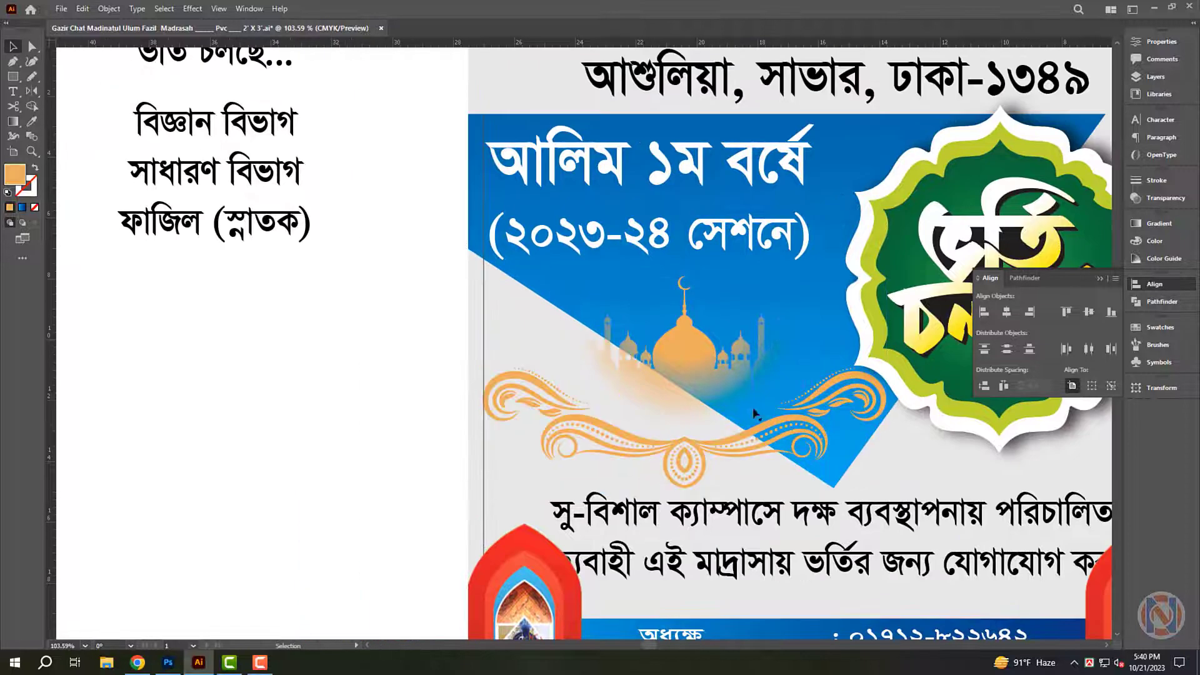
pyautogui.click(700, 364)
pyautogui.press('Delete')
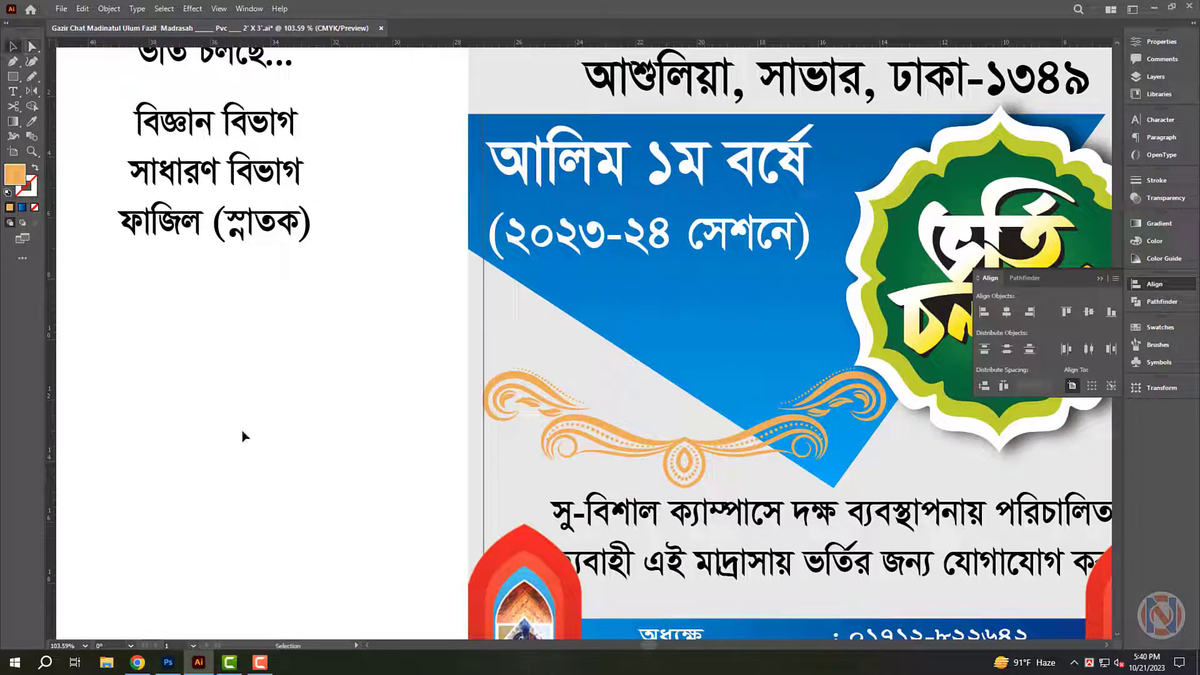
# Delete the leftover ভর্তি চলছে... line and shift the department list.
pyautogui.click(196, 212)
pyautogui.scroll(-3, 278, 321)
pyautogui.scroll(-2, 279, 322)
pyautogui.scroll(1, 289, 206)
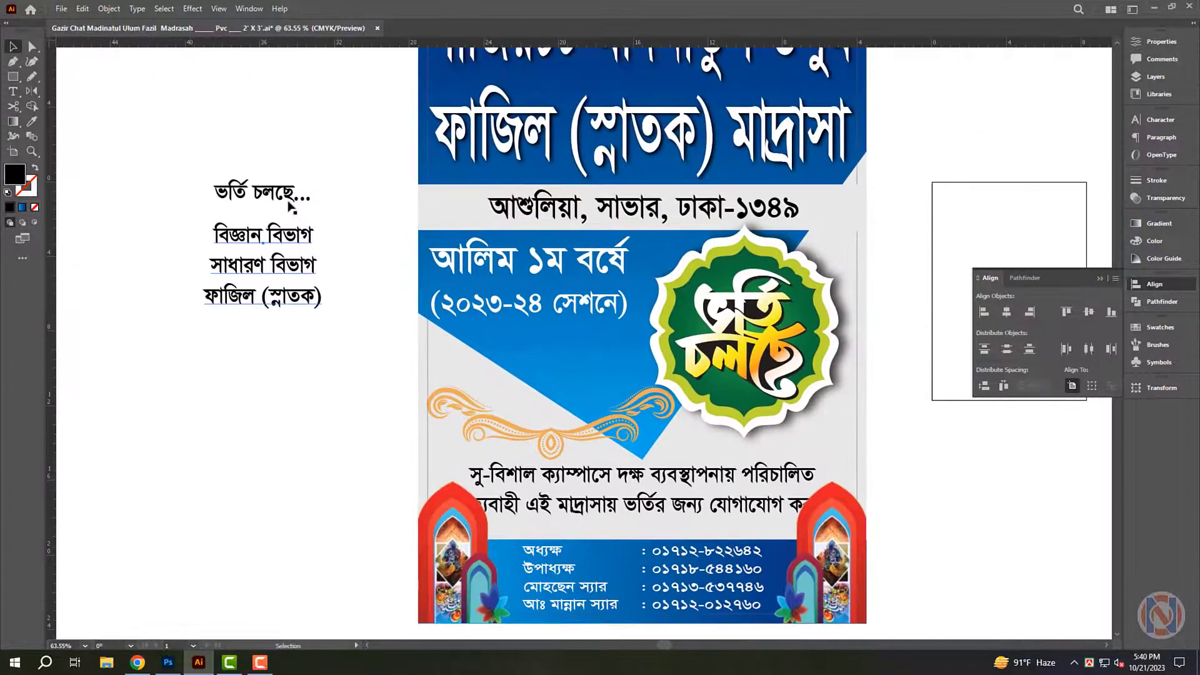
pyautogui.click(281, 205)
pyautogui.moveTo(281, 201); pyautogui.dragTo(388, 371)
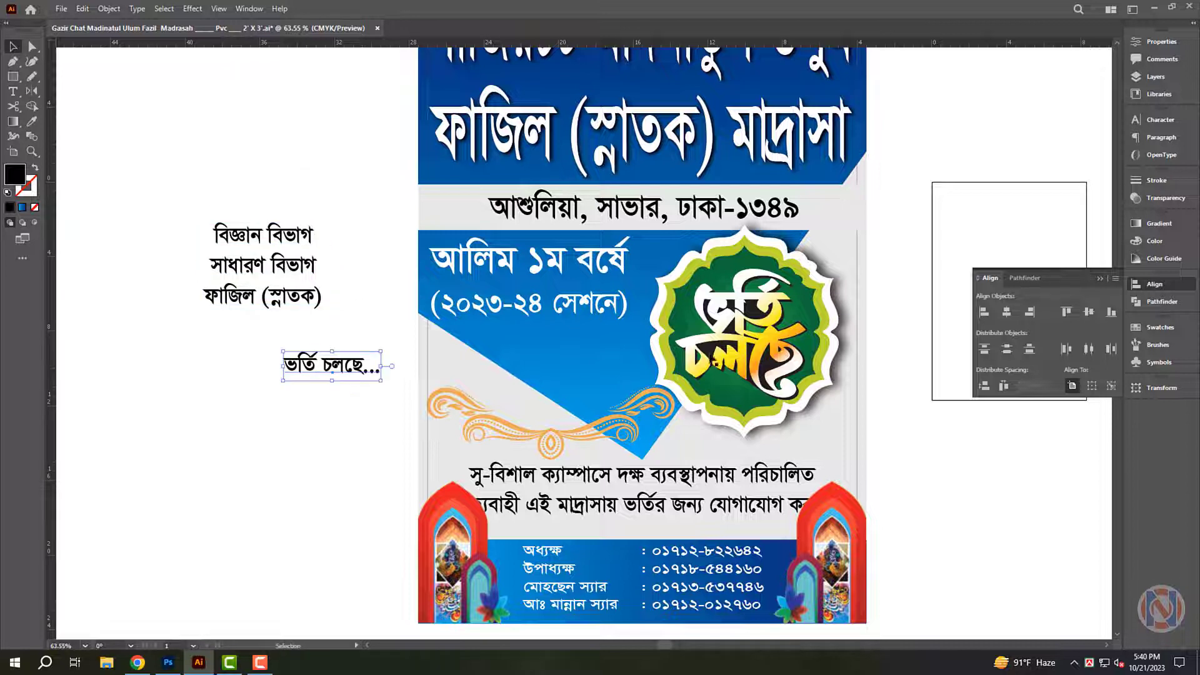
pyautogui.press('Delete')
pyautogui.moveTo(559, 422); pyautogui.dragTo(563, 425)
# Set the আলিম ১ম বর্ষে heading's leading to 120 pt and colour it yellow.
pyautogui.click(613, 317)
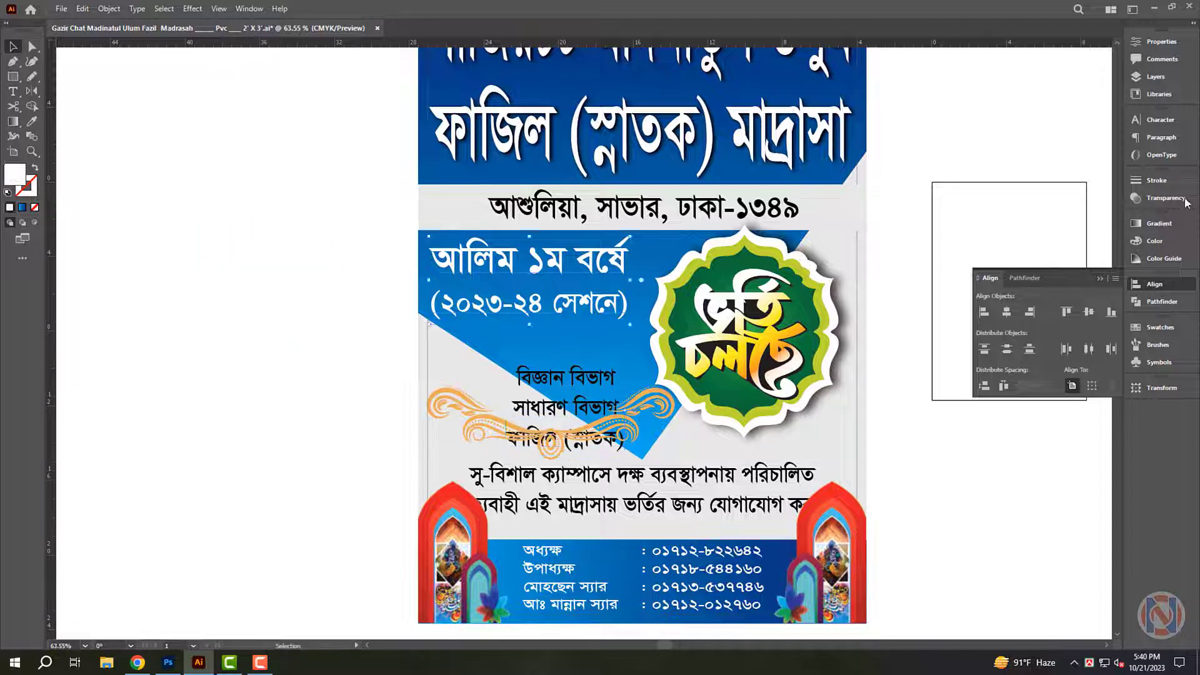
pyautogui.hotkey('ctrl', 't')
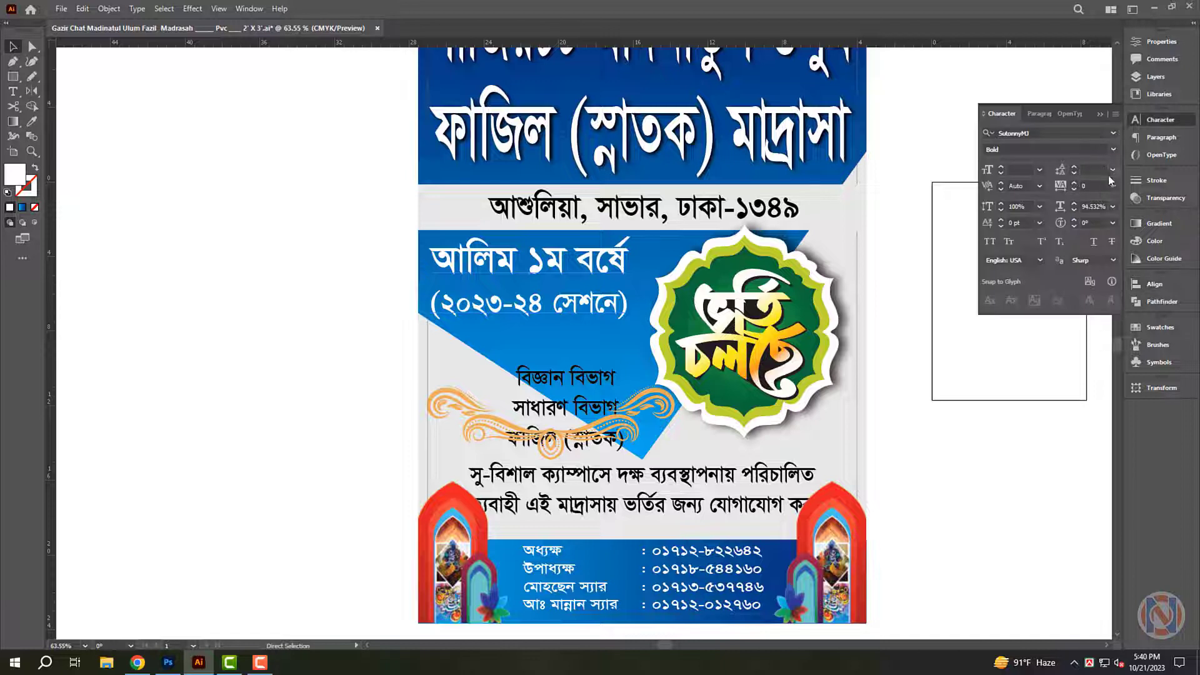
pyautogui.write('110')
pyautogui.press('Return')
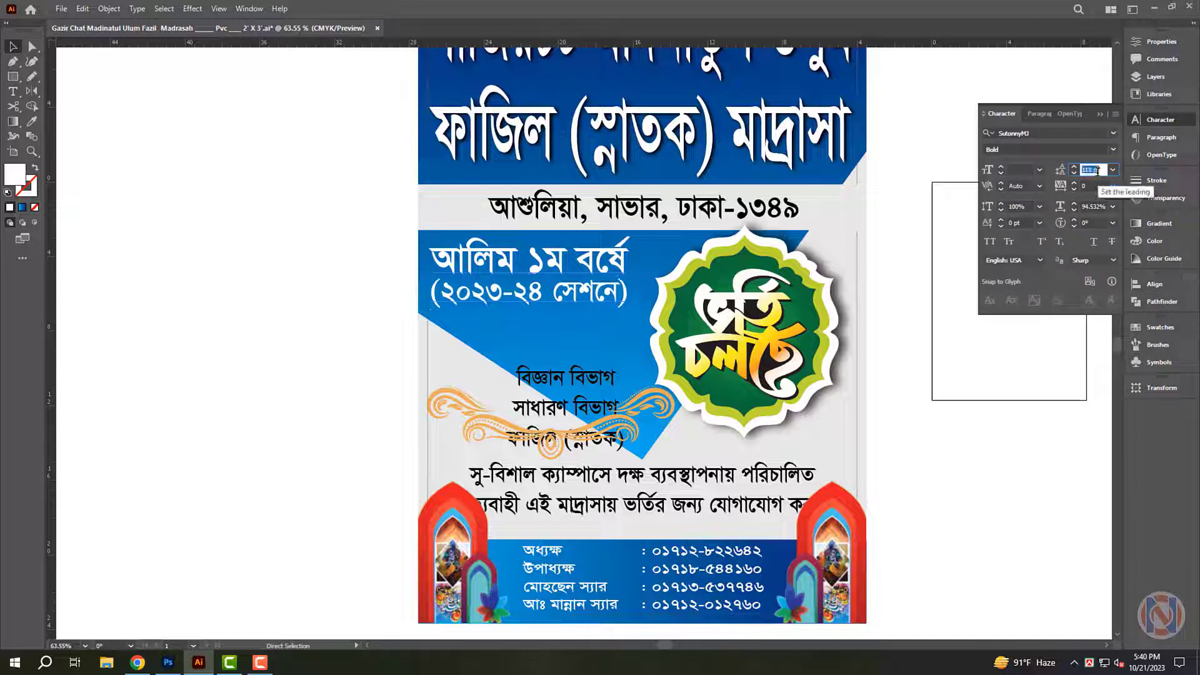
pyautogui.write('120')
pyautogui.press('Return')
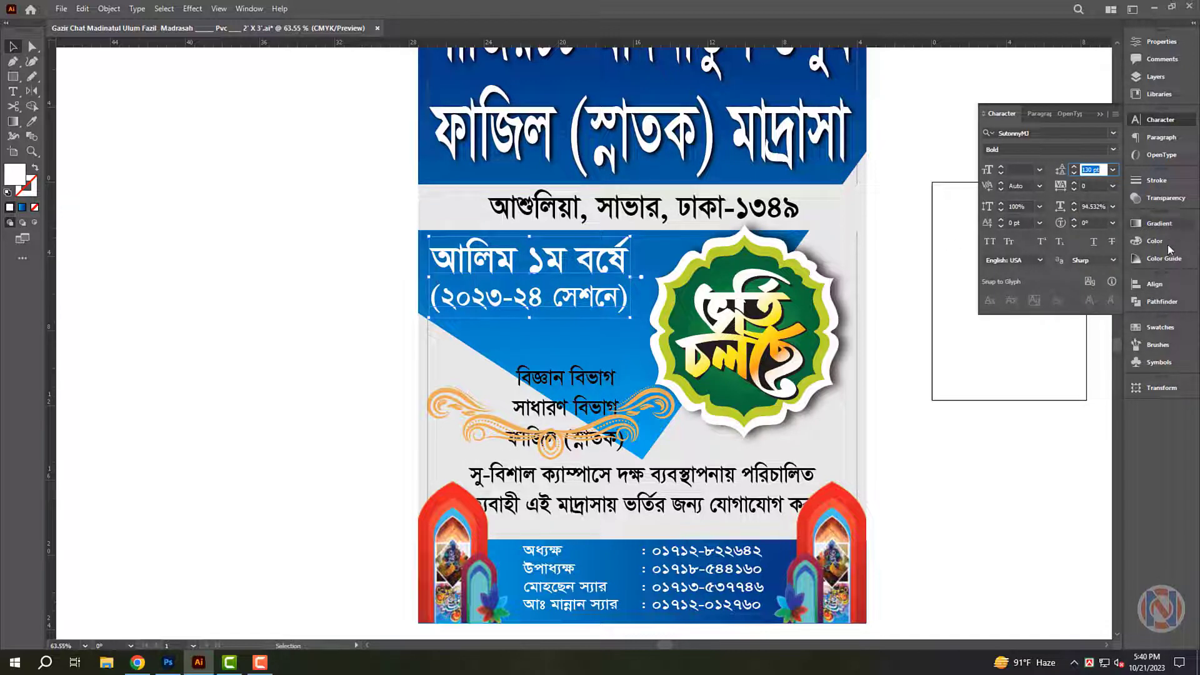
pyautogui.click(1156, 241)
pyautogui.click(1082, 269)
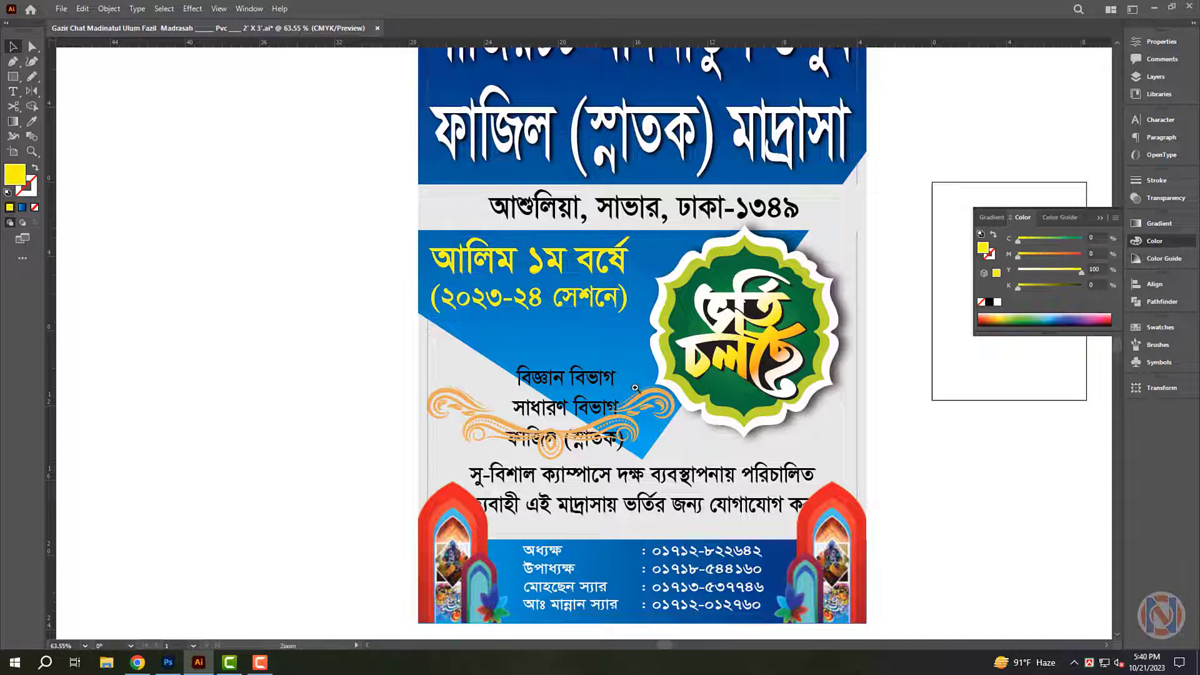
# Move the three department lines off the poster onto the canvas.
pyautogui.hotkey('ctrl', '=')
pyautogui.moveTo(630, 429)
pyautogui.mouseDown()
pyautogui.moveTo(607, 378)
pyautogui.moveTo(302, 309)
pyautogui.mouseUp()
pyautogui.hotkey('ctrl', '-')
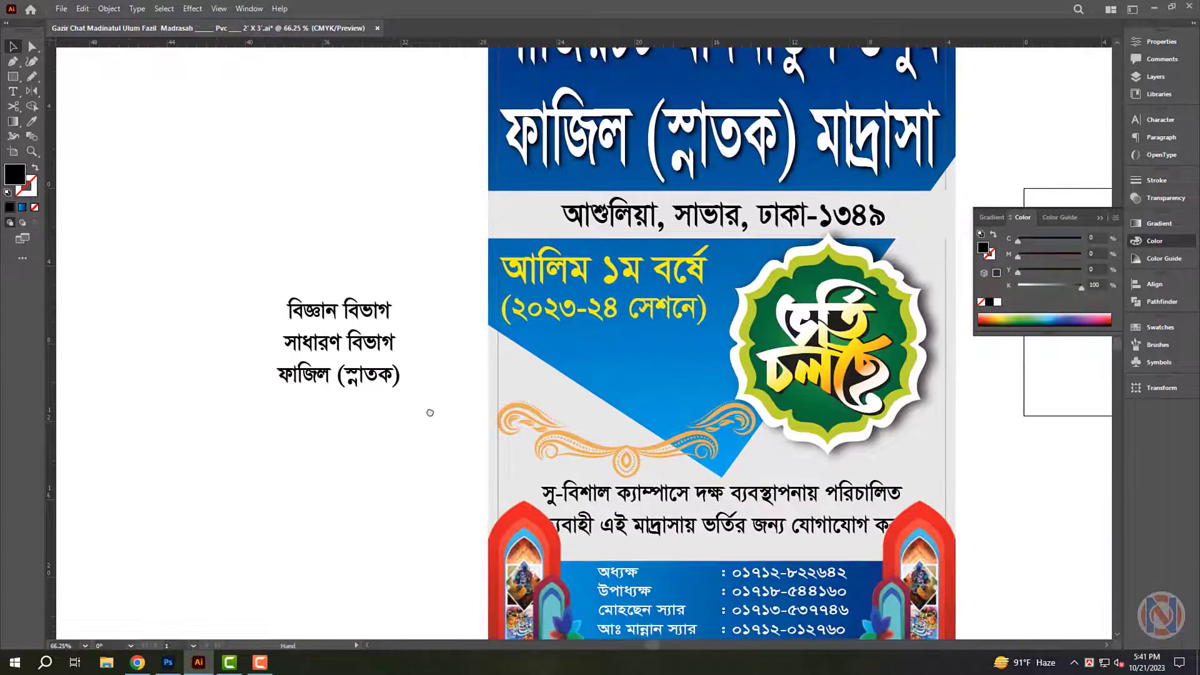
# Draw a rectangle below the department lines and make it outline only.
pyautogui.moveTo(430, 413); pyautogui.dragTo(437, 354)
pyautogui.press('m')
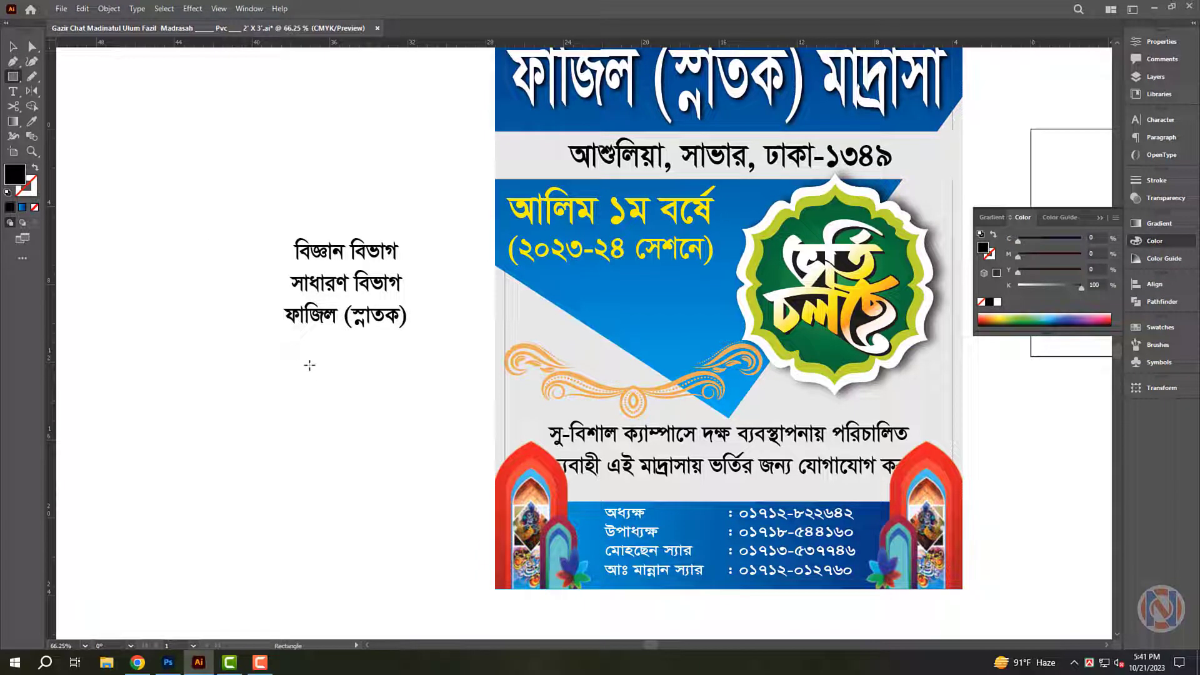
pyautogui.moveTo(293, 353); pyautogui.dragTo(462, 403)
pyautogui.keyDown('ctrl'); pyautogui.click(436, 422); pyautogui.keyUp('ctrl')
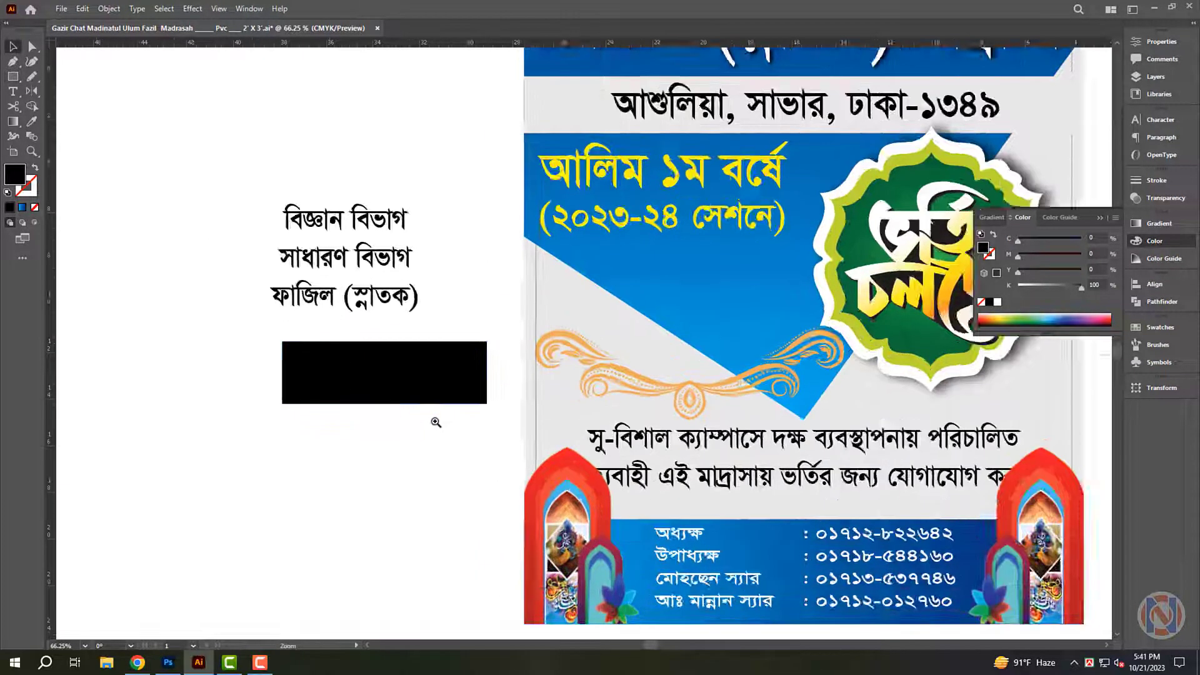
pyautogui.moveTo(348, 411); pyautogui.dragTo(415, 447)
pyautogui.click(375, 459)
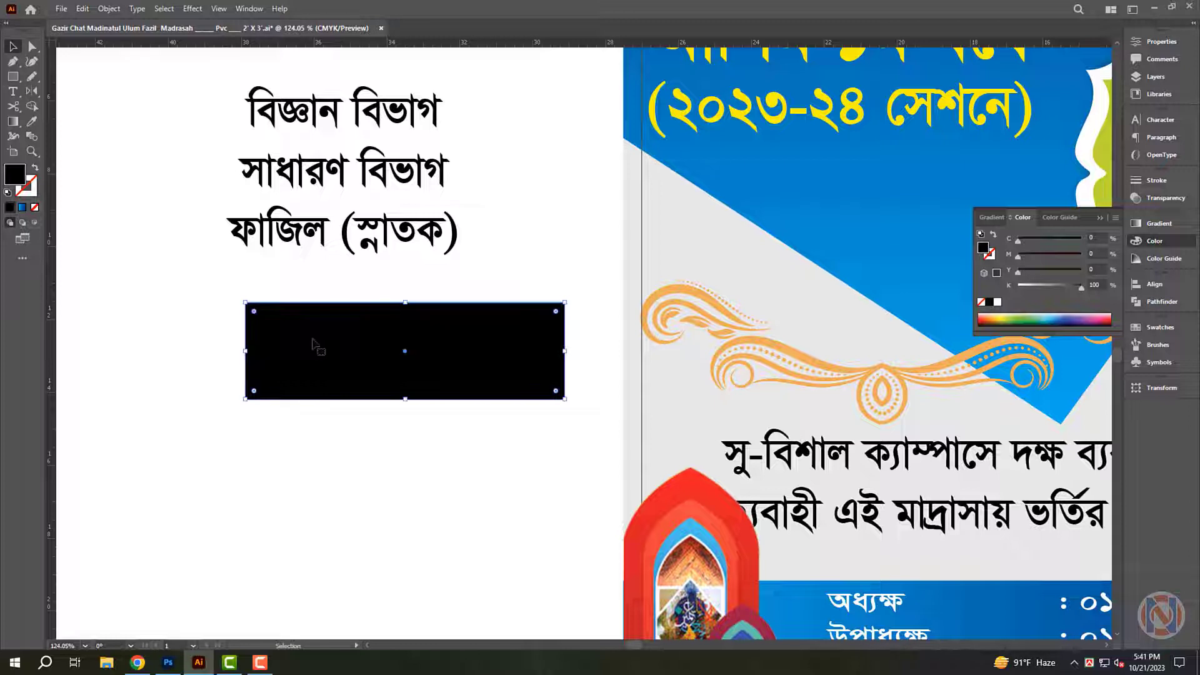
pyautogui.click(35, 167)
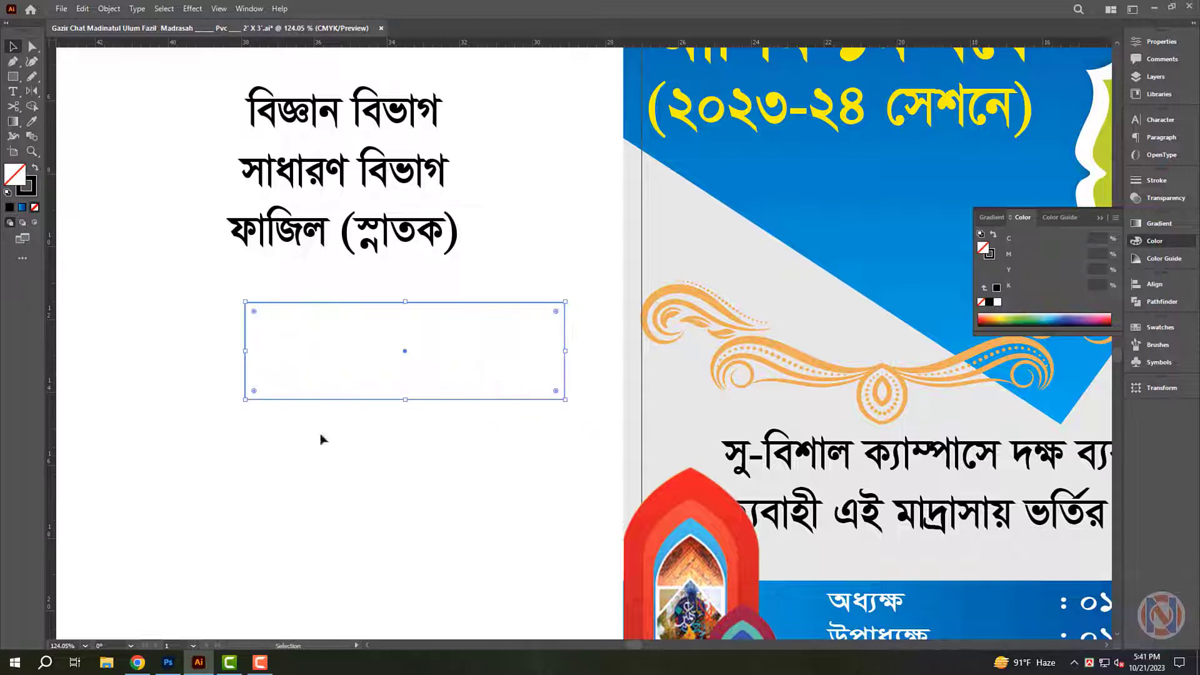
pyautogui.scroll(-1, 468, 504)
# Add rotated and reflected triangle corners, then unite them with the rectangle into one banner.
pyautogui.press('r')
pyautogui.press('Return')
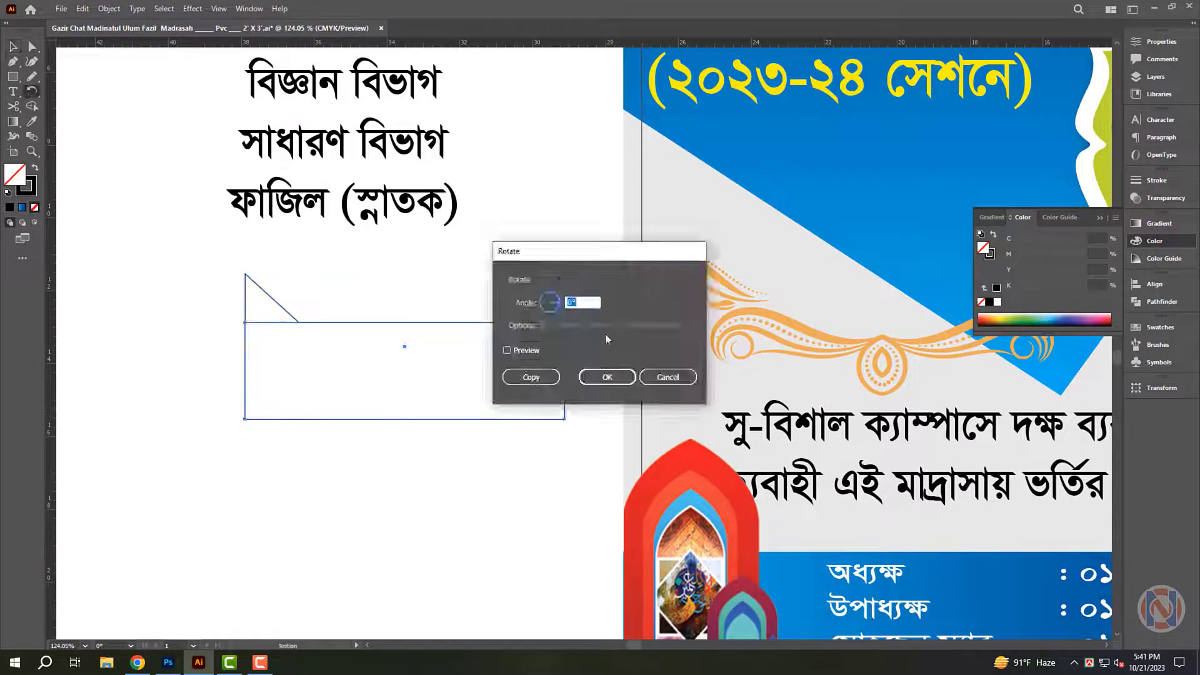
pyautogui.press('Return')
pyautogui.press('a')
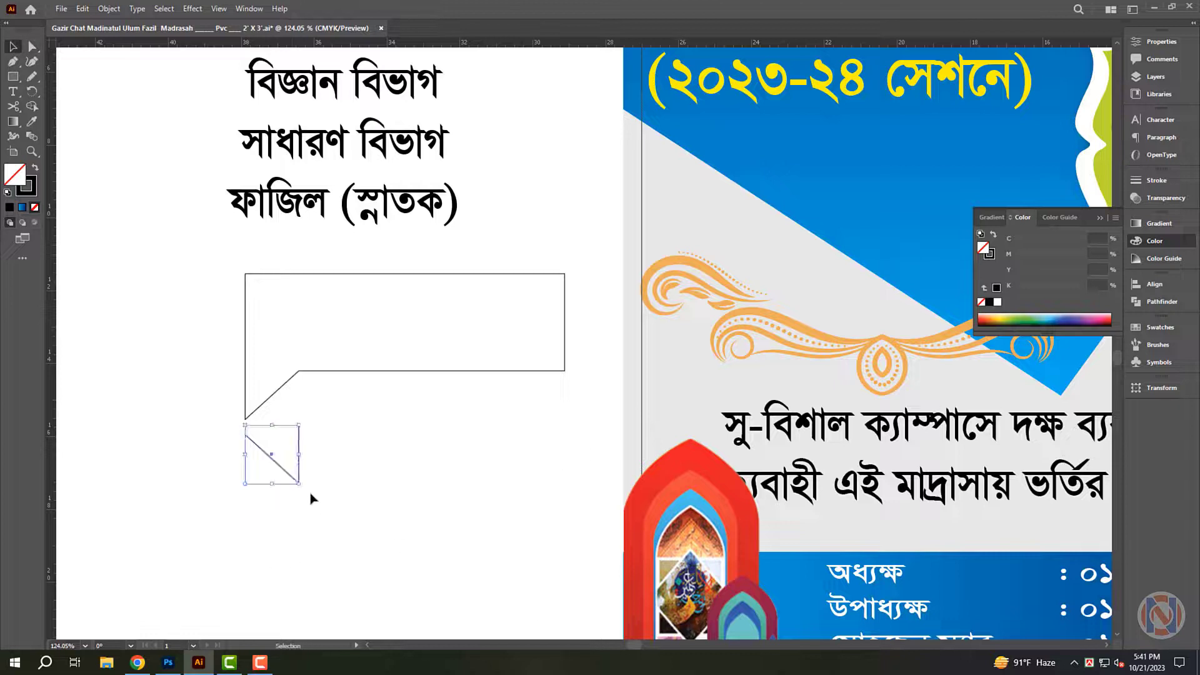
pyautogui.moveTo(284, 470); pyautogui.dragTo(536, 401)
pyautogui.hotkey('ctrl', 'shift', 'F9')
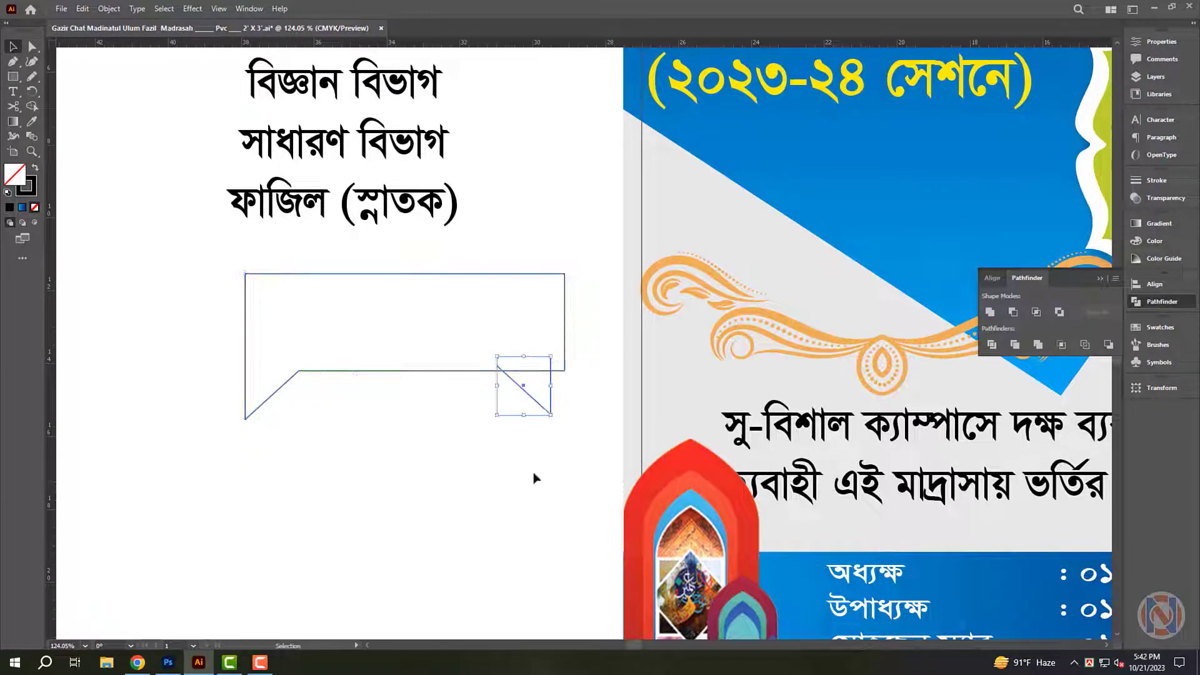
pyautogui.press('o')
pyautogui.moveTo(535, 479); pyautogui.dragTo(549, 321)
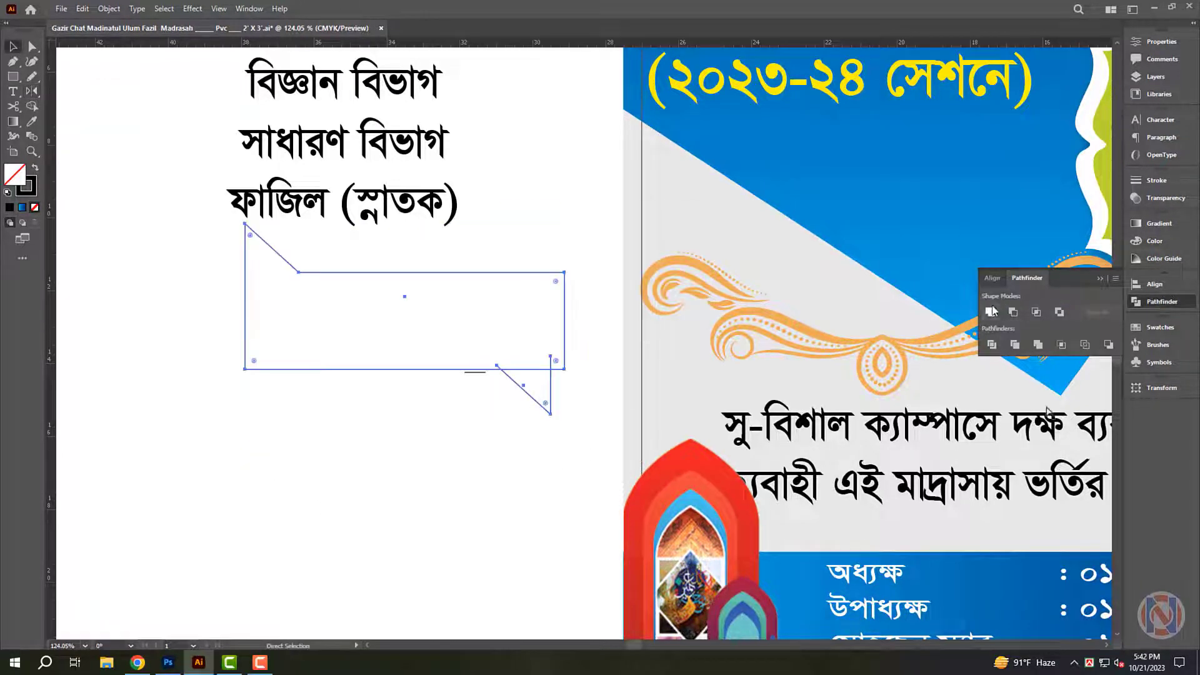
pyautogui.click(991, 311)
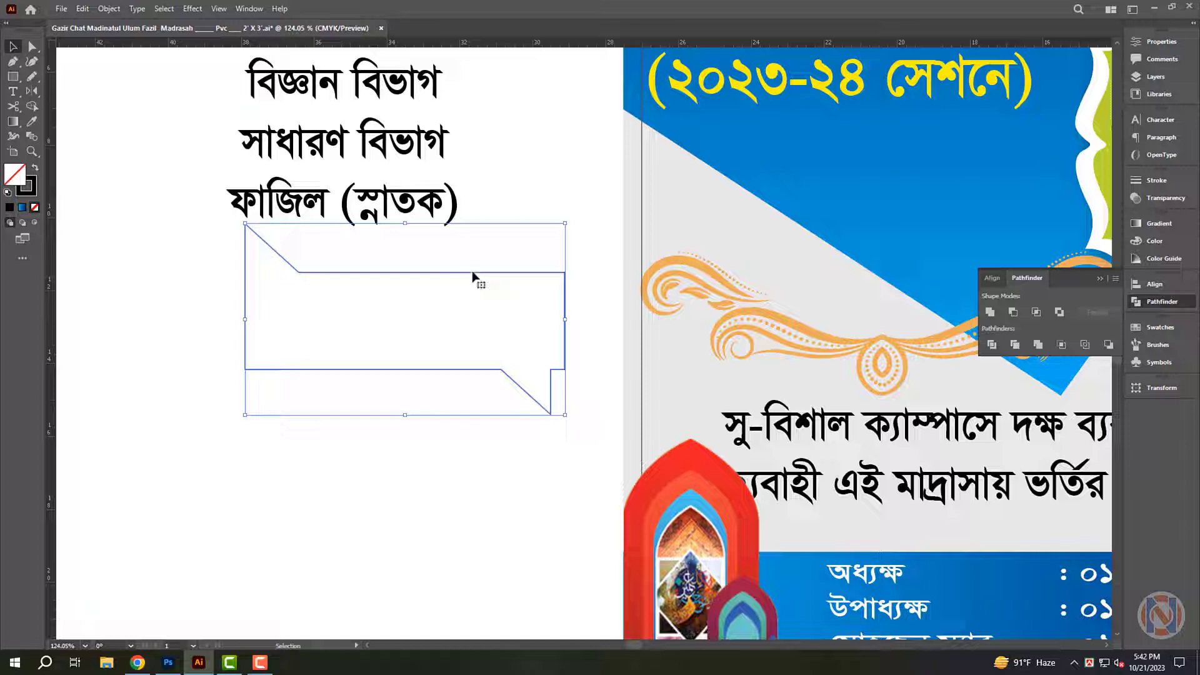
# Duplicate the ribbon into three stacked copies, then squash them shorter and narrower.
pyautogui.moveTo(473, 275); pyautogui.dragTo(465, 374)
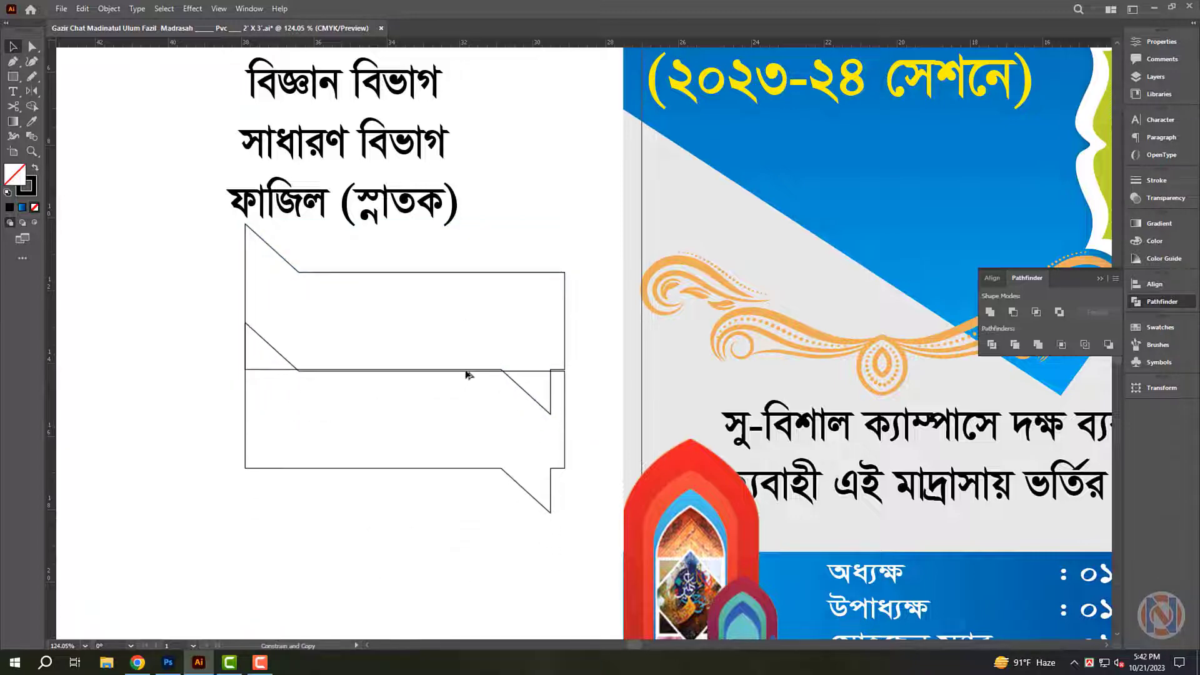
pyautogui.hotkey('ctrl', 'd')
pyautogui.scroll(-1, 442, 337)
pyautogui.scroll(-1, 475, 432)
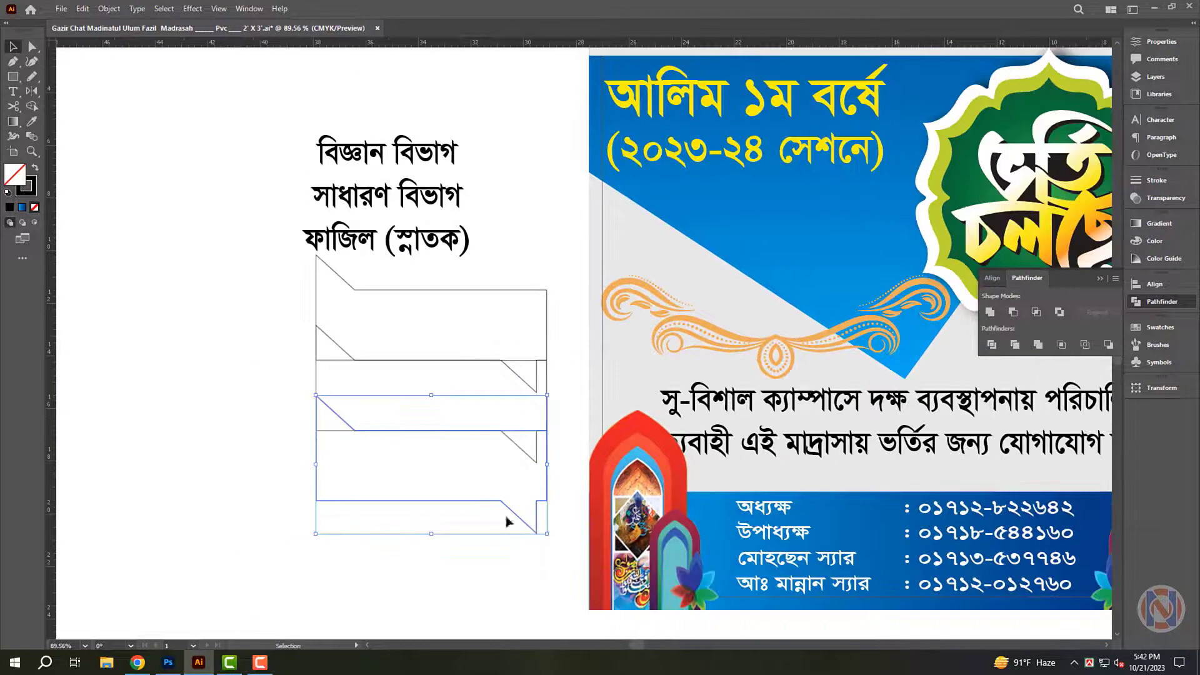
pyautogui.hotkey('ctrl', 'a')
pyautogui.moveTo(433, 536); pyautogui.dragTo(438, 488)
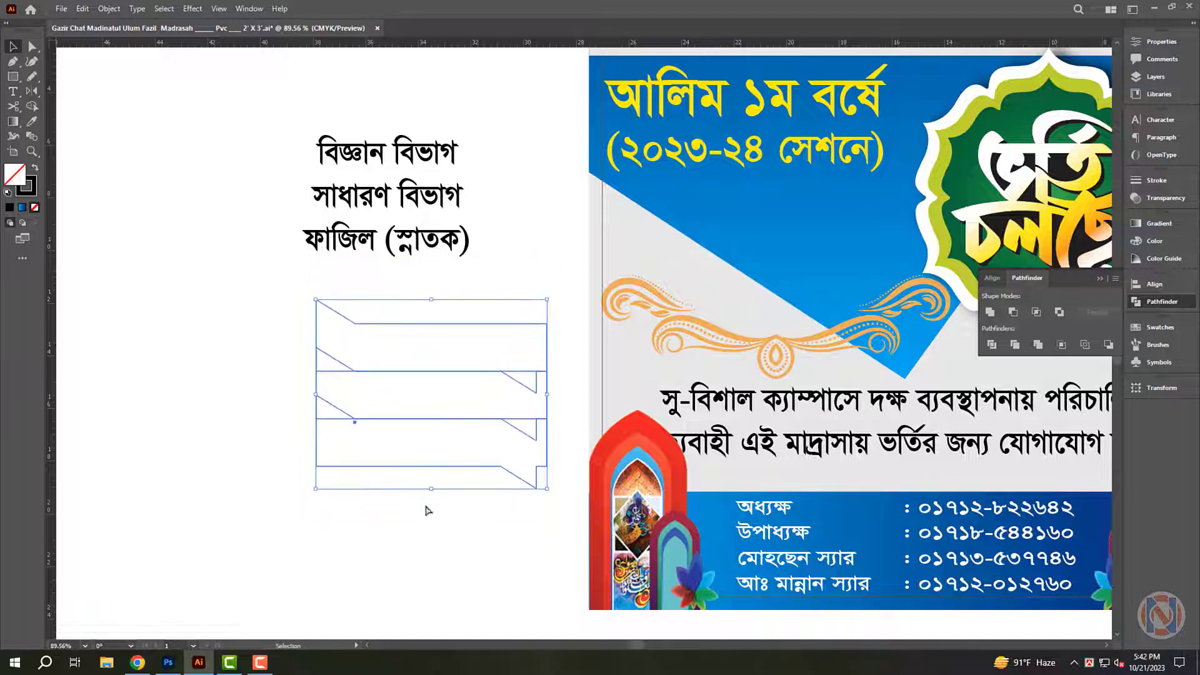
pyautogui.scroll(2, 430, 491)
pyautogui.moveTo(609, 352); pyautogui.dragTo(576, 343)
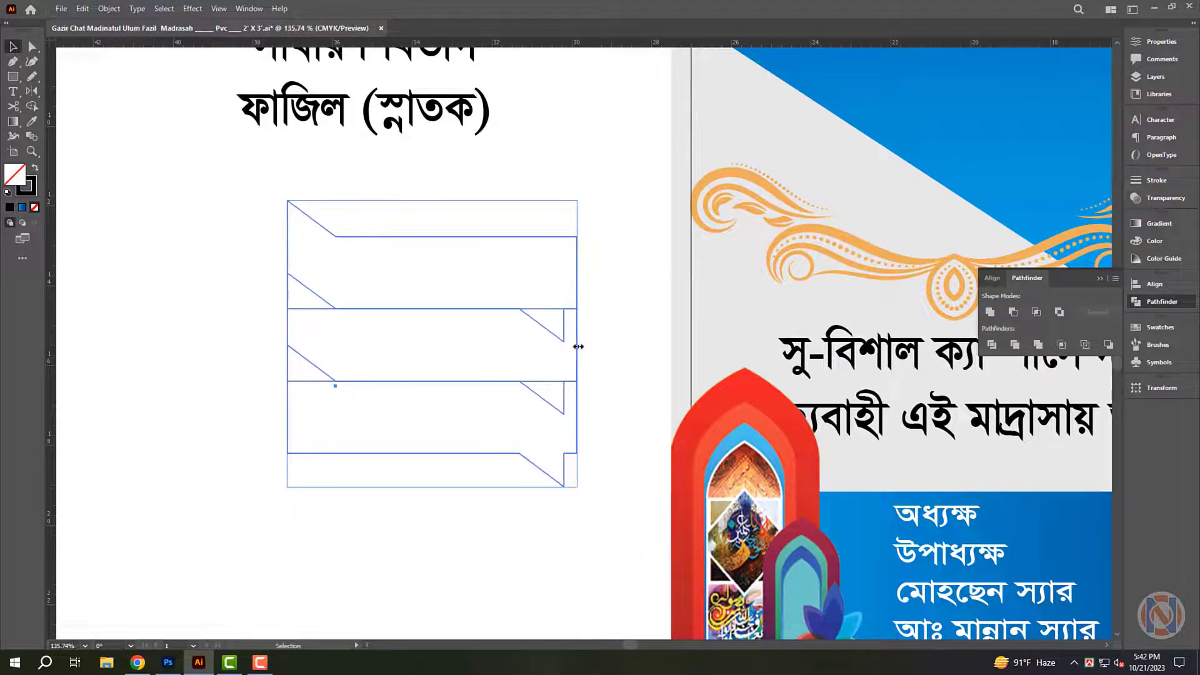
pyautogui.click(559, 391)
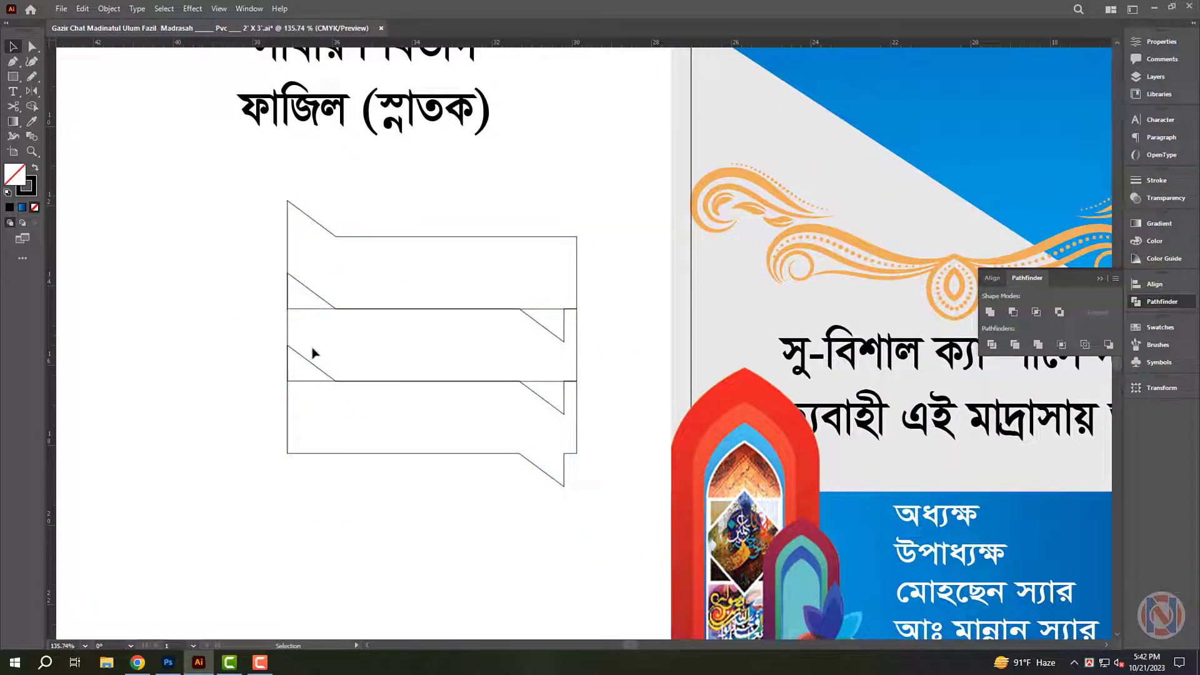
pyautogui.click(288, 333)
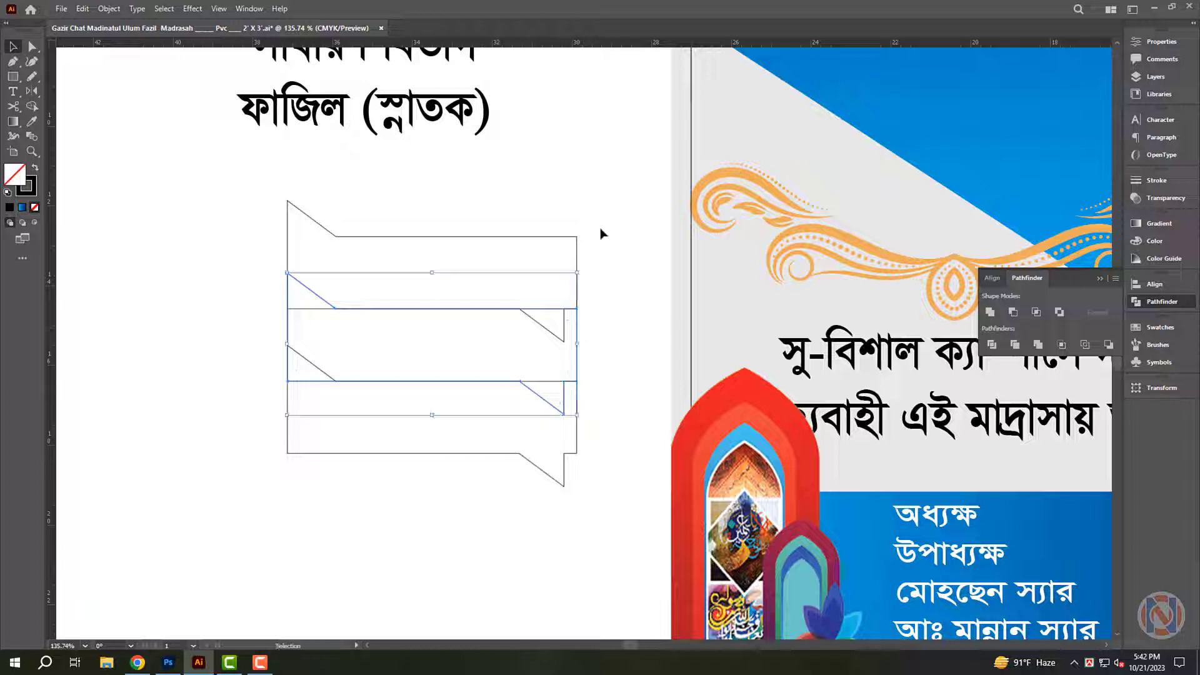
pyautogui.click(438, 237)
# Fill the top ribbon with a radial gradient and make its outer stop red.
pyautogui.click(36, 167)
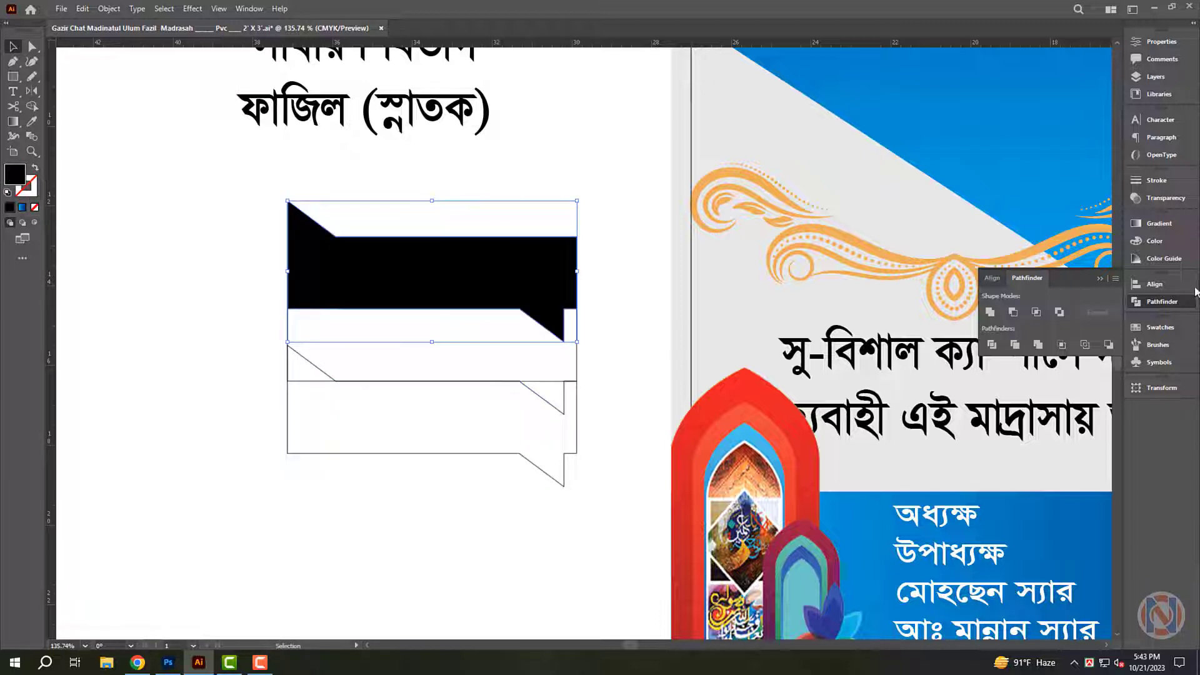
pyautogui.click(1159, 224)
pyautogui.click(1052, 238)
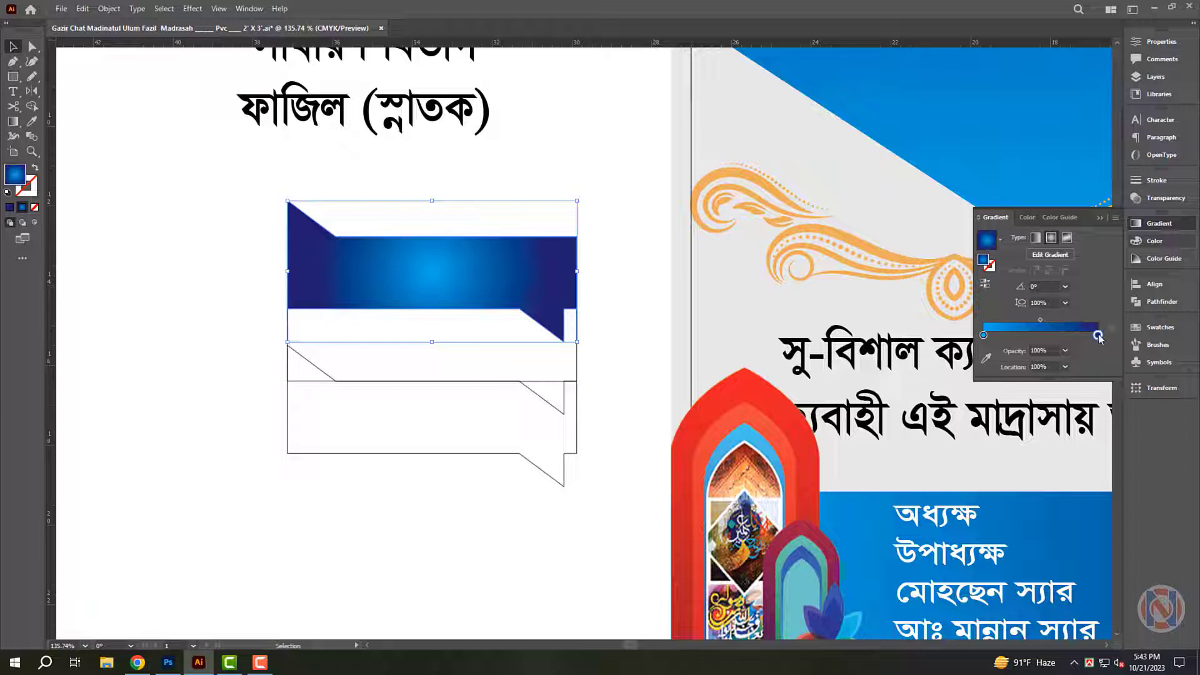
pyautogui.click(1154, 241)
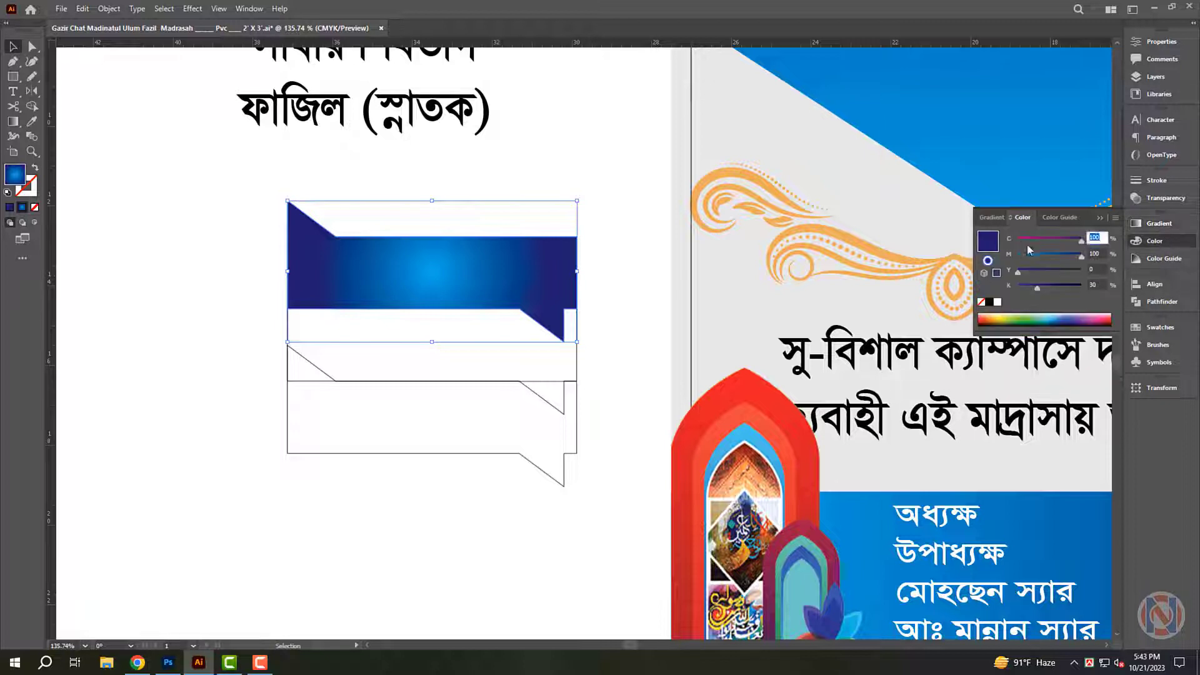
pyautogui.write('0\t0\t100\t0')
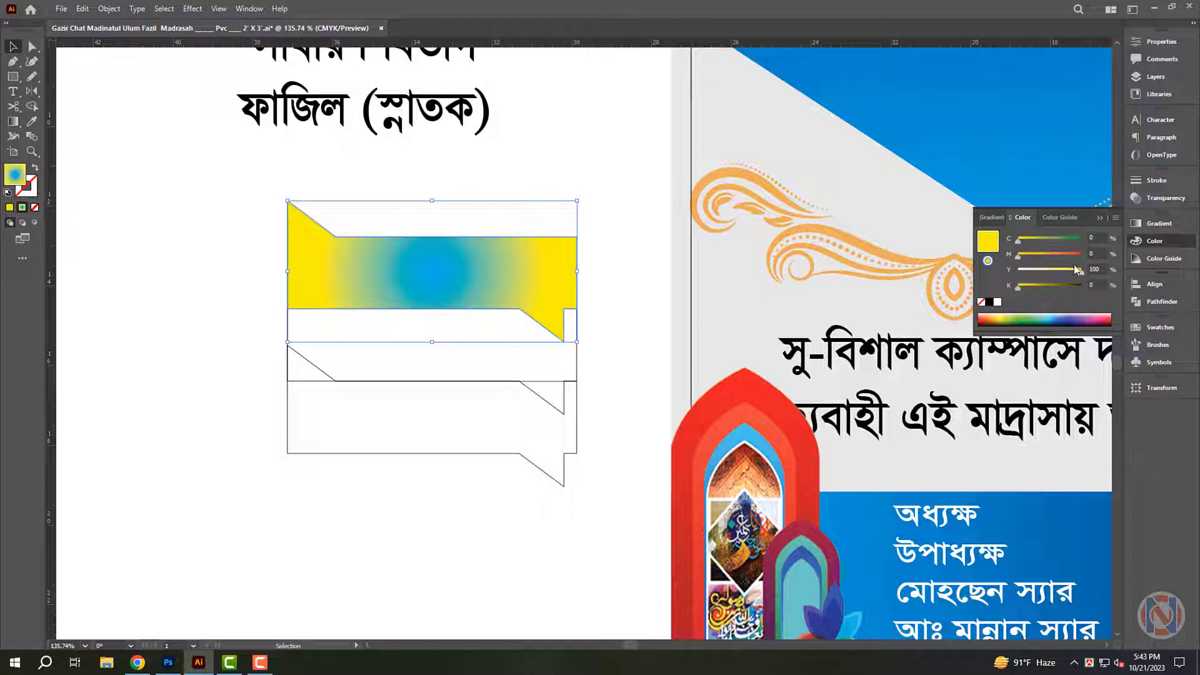
pyautogui.click(1084, 257)
pyautogui.click(1160, 223)
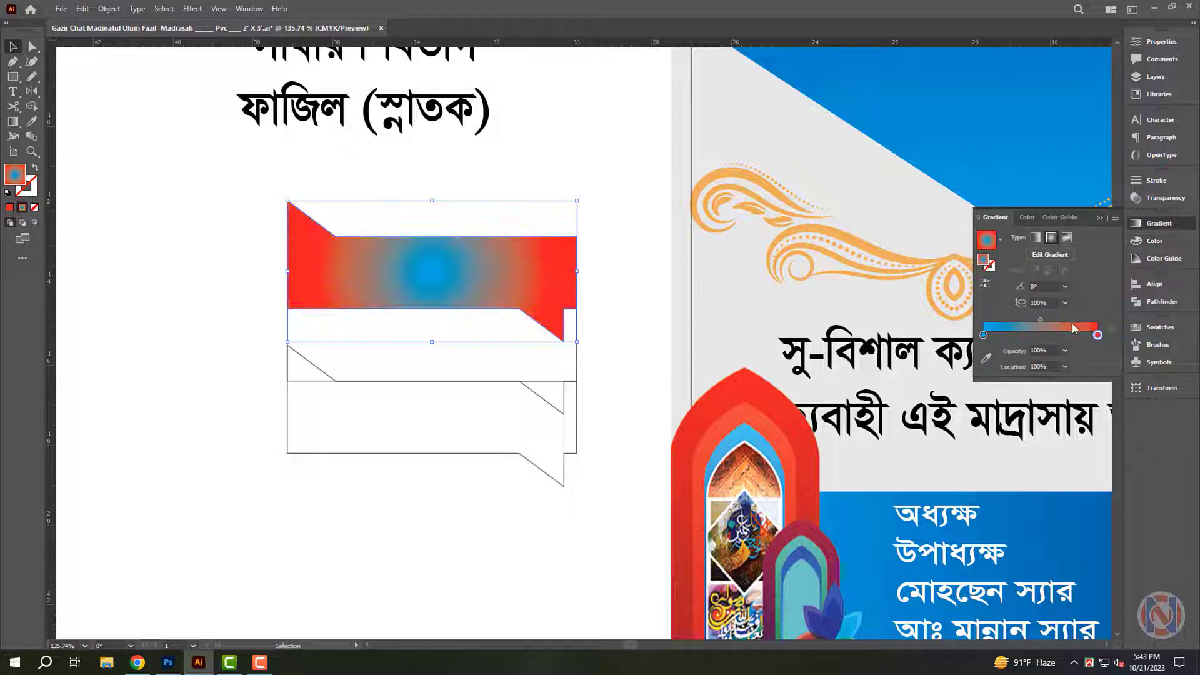
# Set the gradient's centre stop to orange with full yellow and 50 magenta.
pyautogui.click(1155, 241)
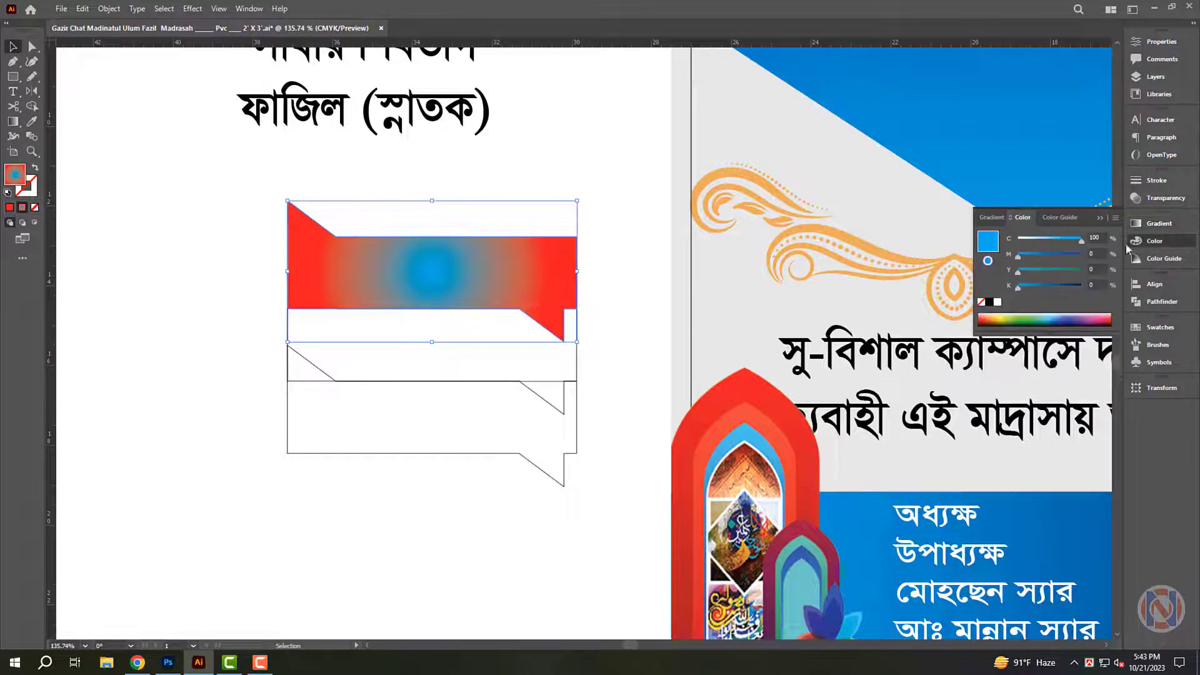
pyautogui.press('Tab')
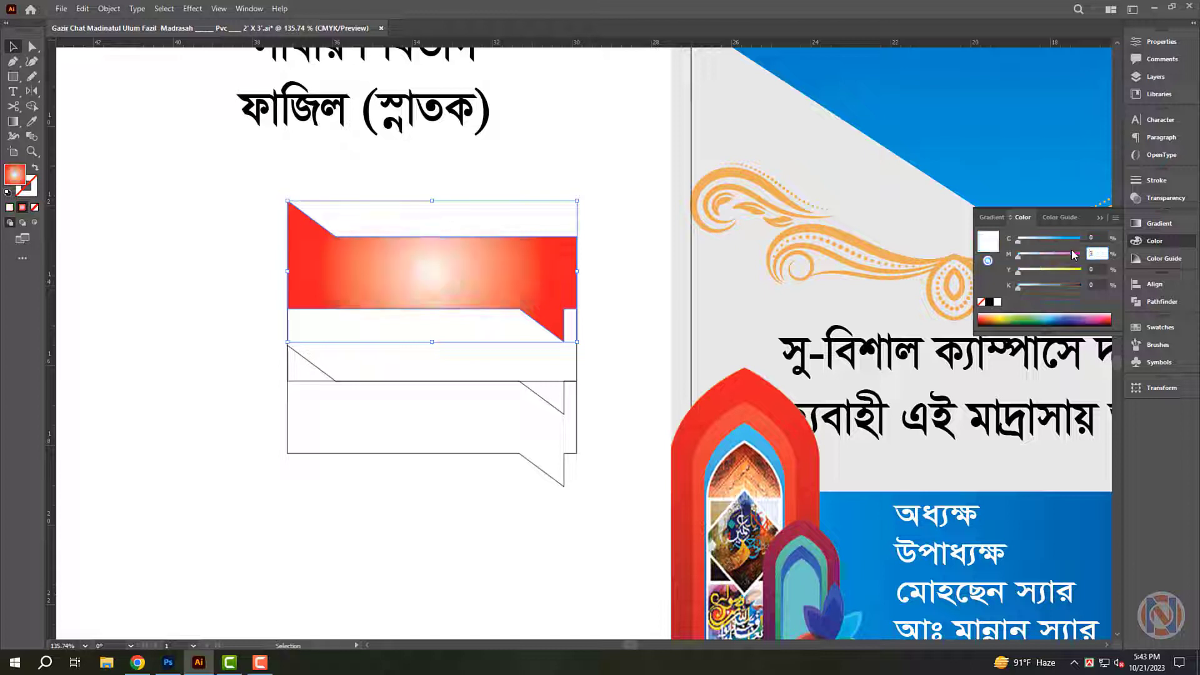
pyautogui.write('30')
pyautogui.press('Tab')
pyautogui.write('100')
pyautogui.press('Tab')
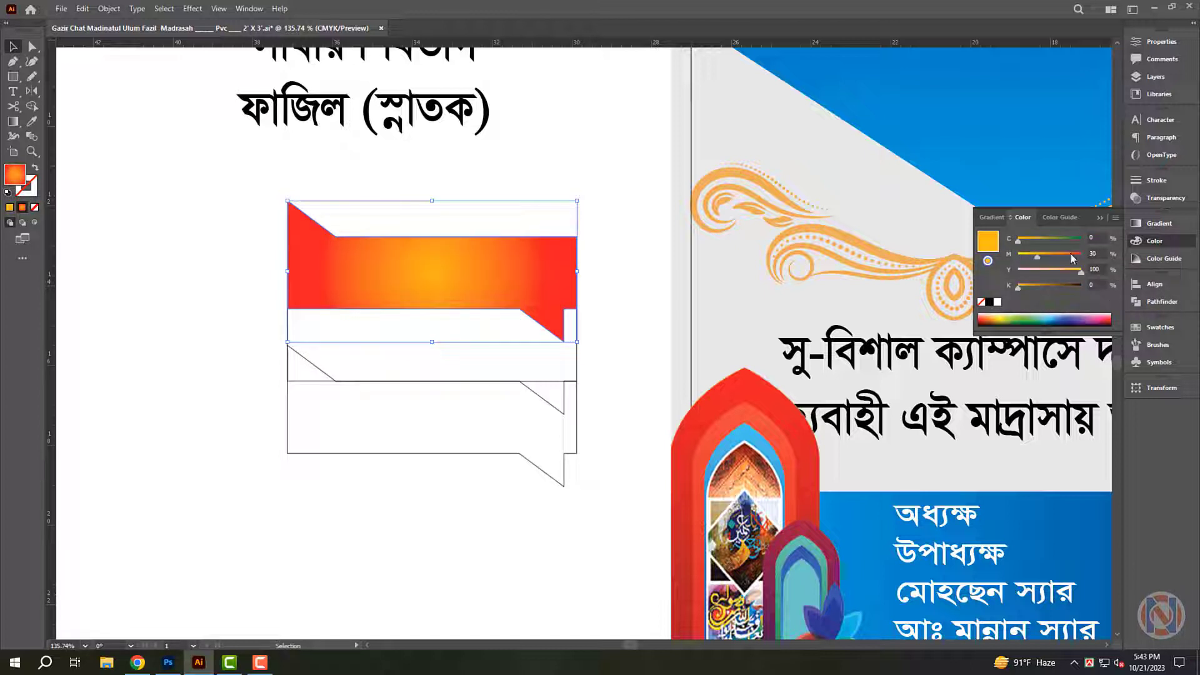
pyautogui.write('50')
pyautogui.press('Return')
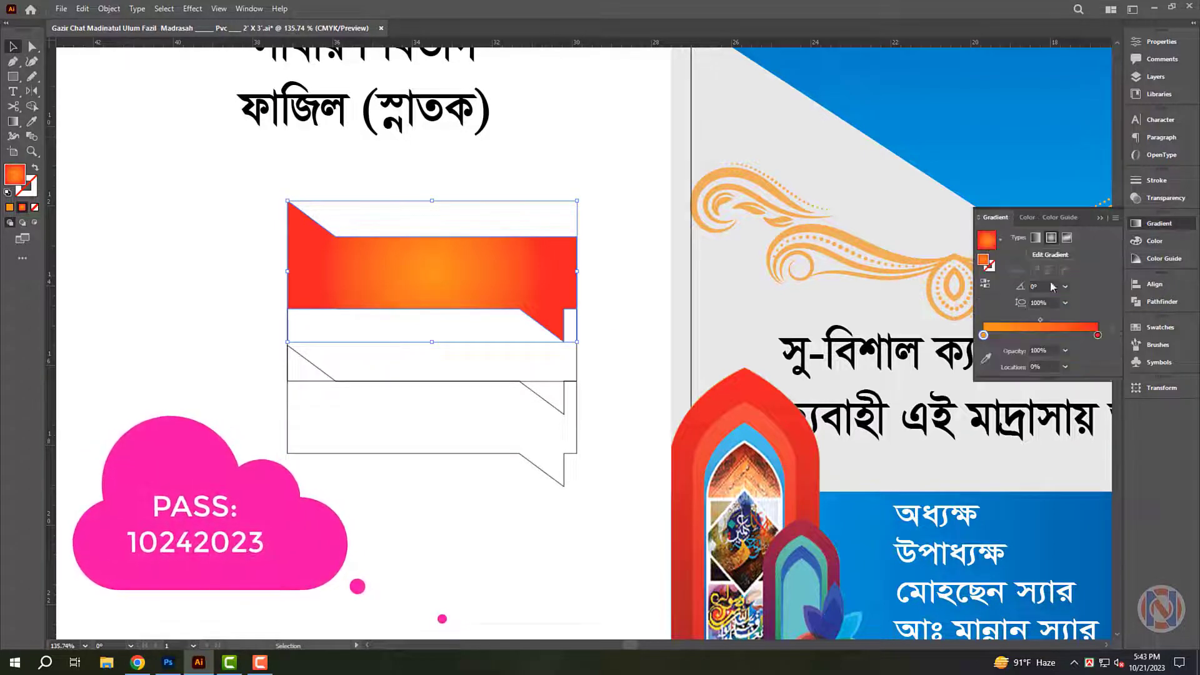
# Turn the red right gradient stop orange by lowering its magenta to 70.
pyautogui.click(1137, 224)
pyautogui.click(1098, 336)
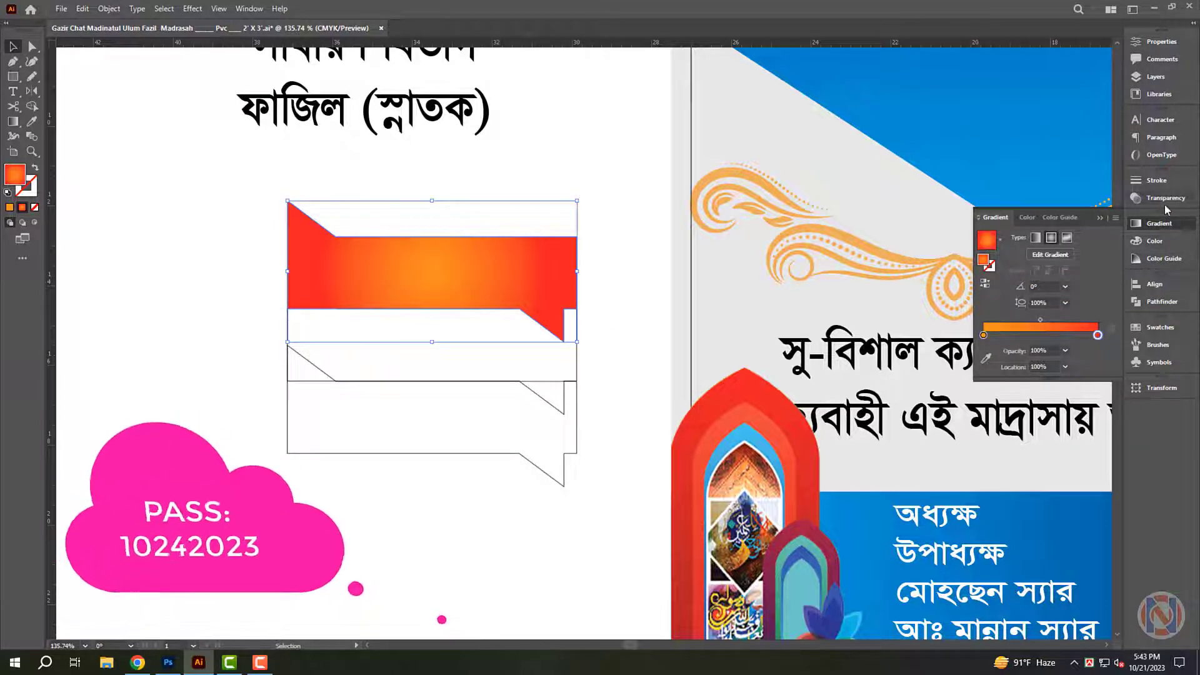
pyautogui.click(1156, 242)
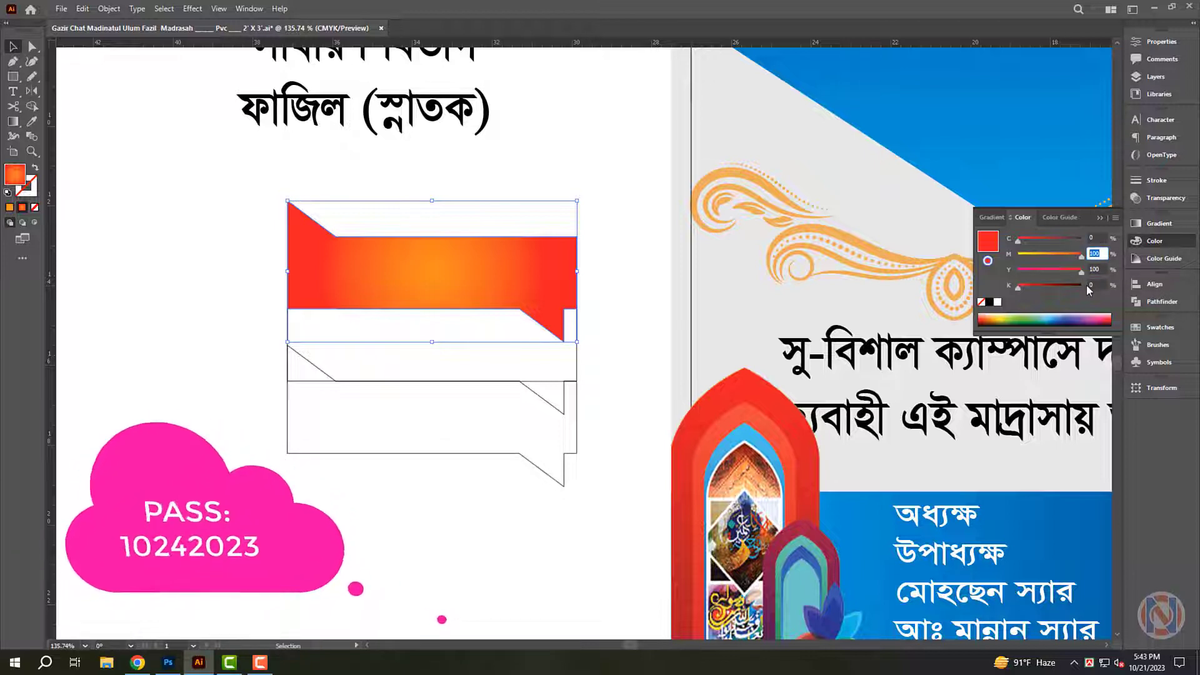
pyautogui.press('Return')
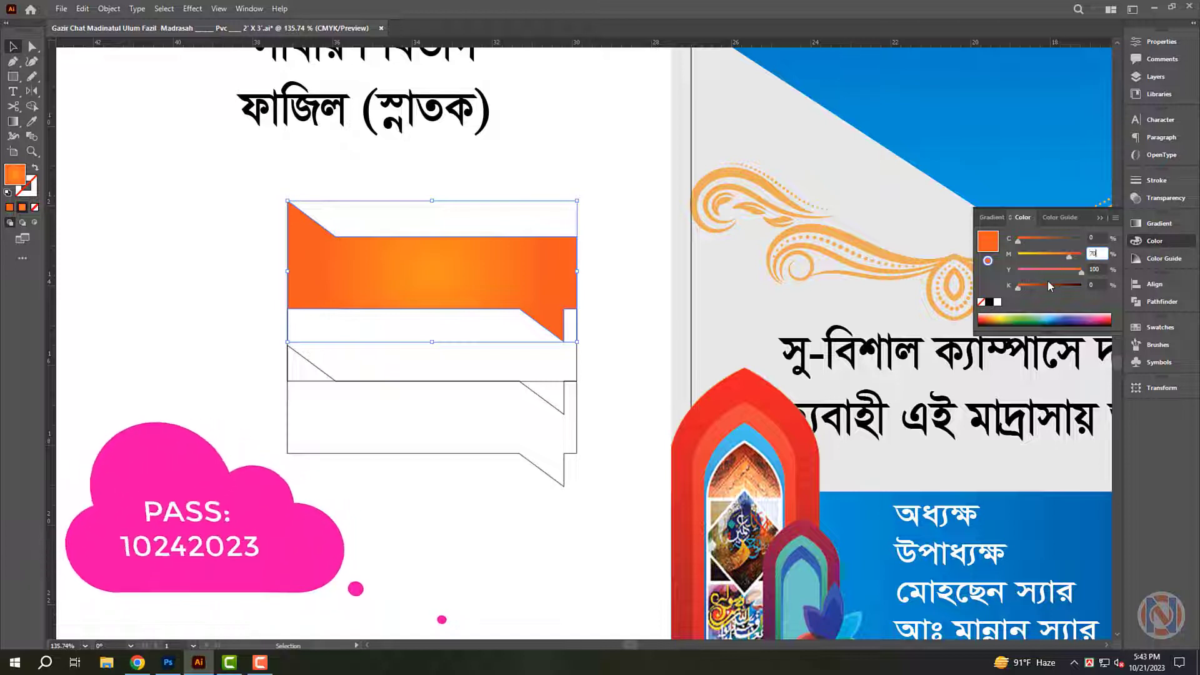
pyautogui.press('Return')
pyautogui.click(561, 467)
# Fill the lower white ribbon shapes with the orange gradient.
pyautogui.click(562, 481)
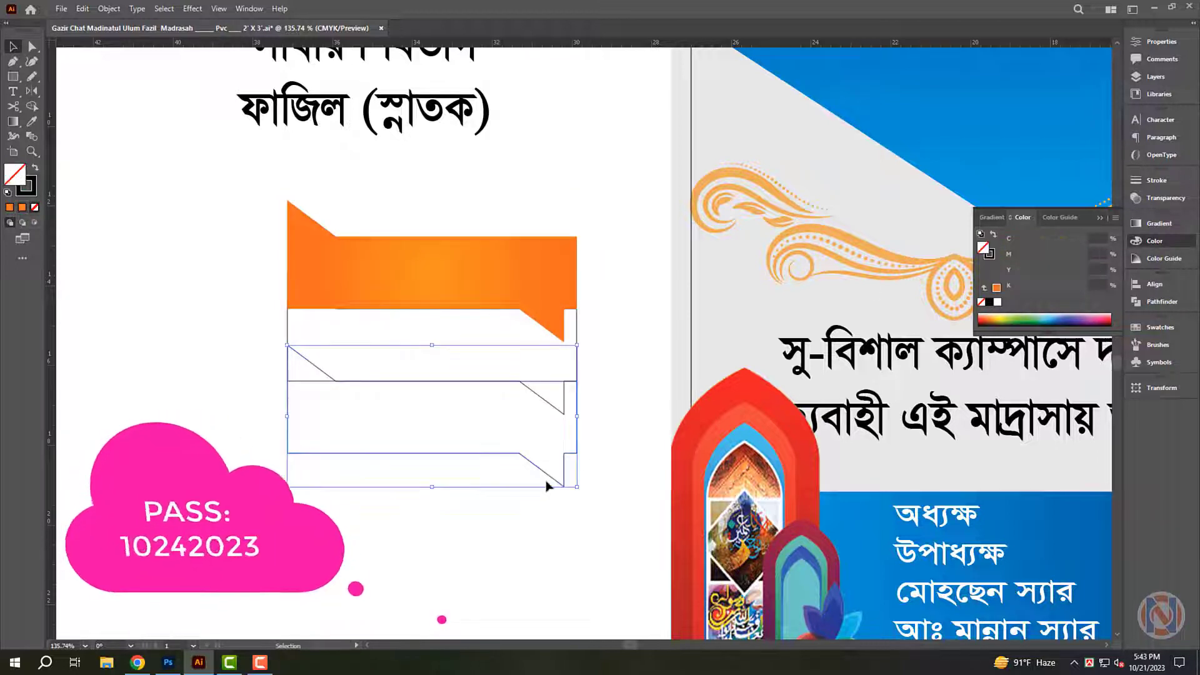
pyautogui.click(32, 121)
pyautogui.click(402, 276)
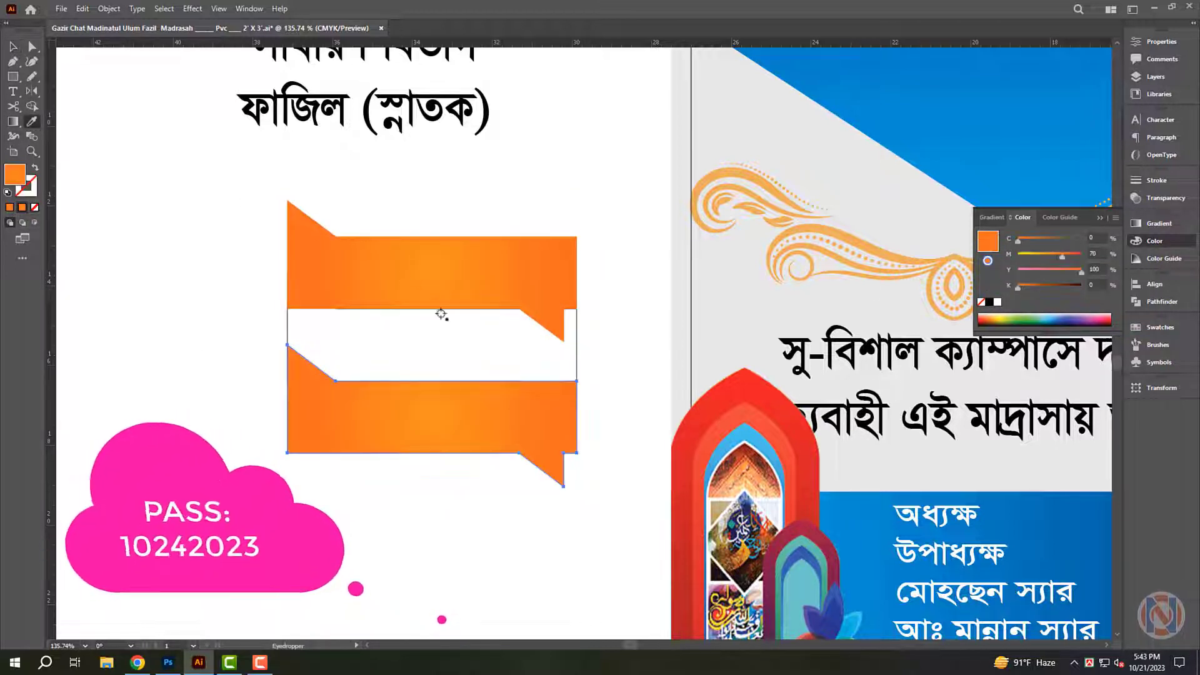
pyautogui.click(467, 547)
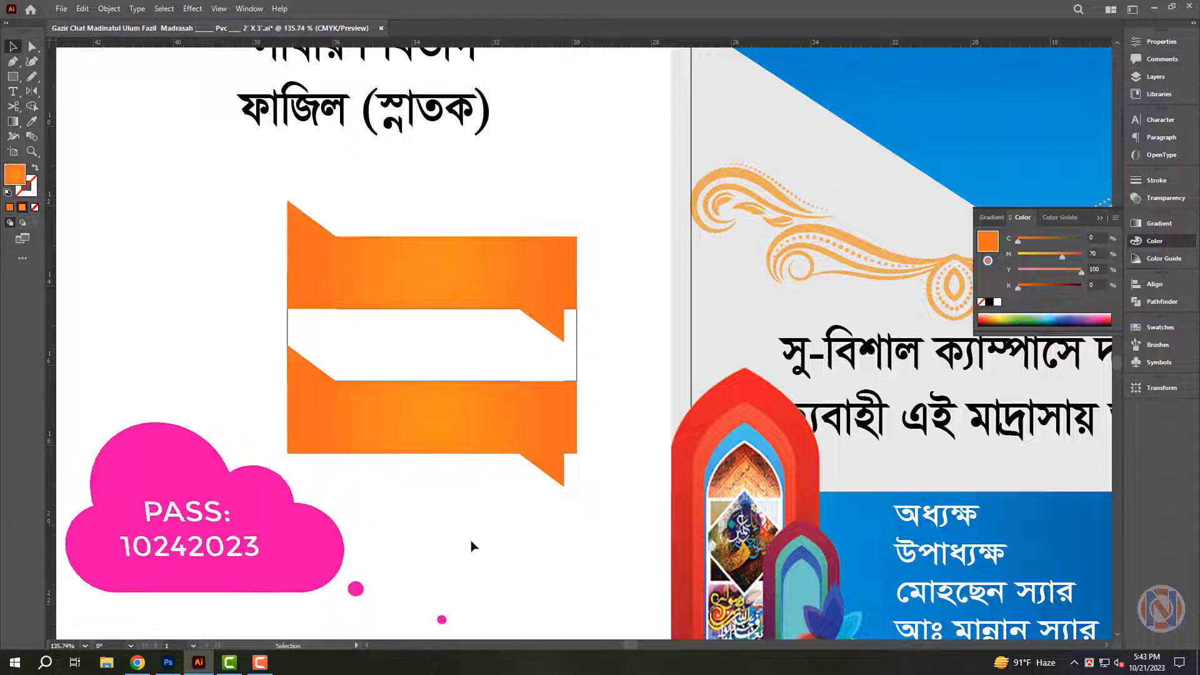
# Select the middle ribbon and eyedropper the blue-to-navy gradient onto it.
pyautogui.click(567, 363)
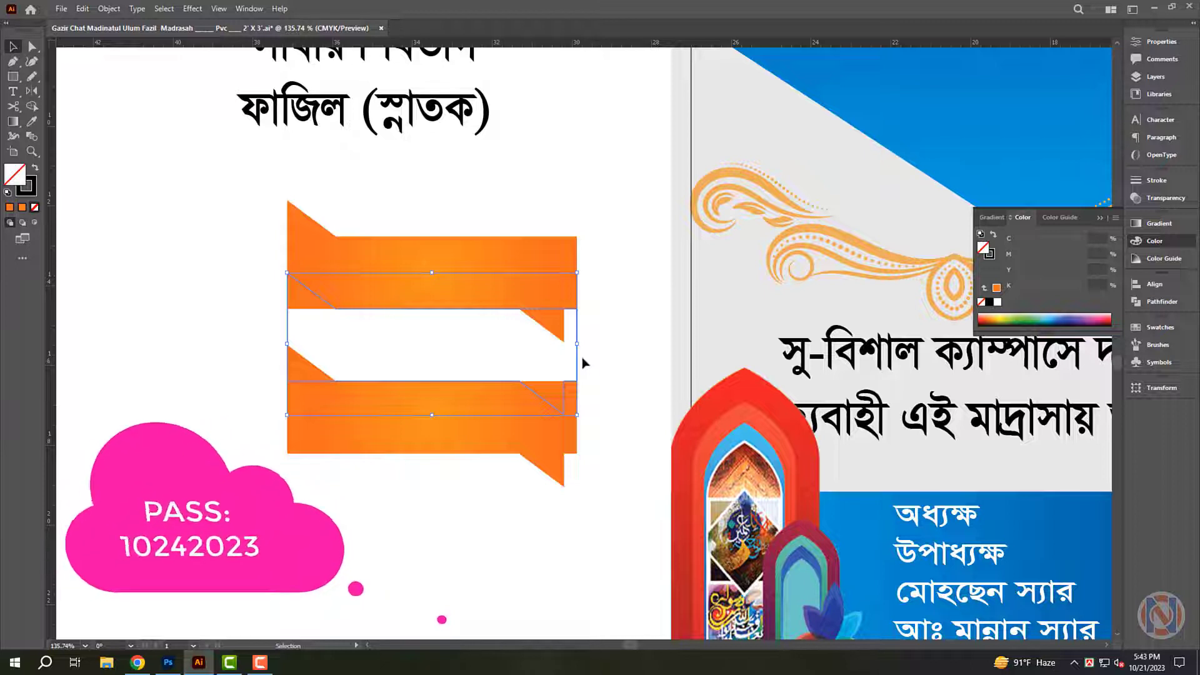
pyautogui.click(517, 267)
pyautogui.keyDown('shift'); pyautogui.click(527, 422); pyautogui.keyUp('shift')
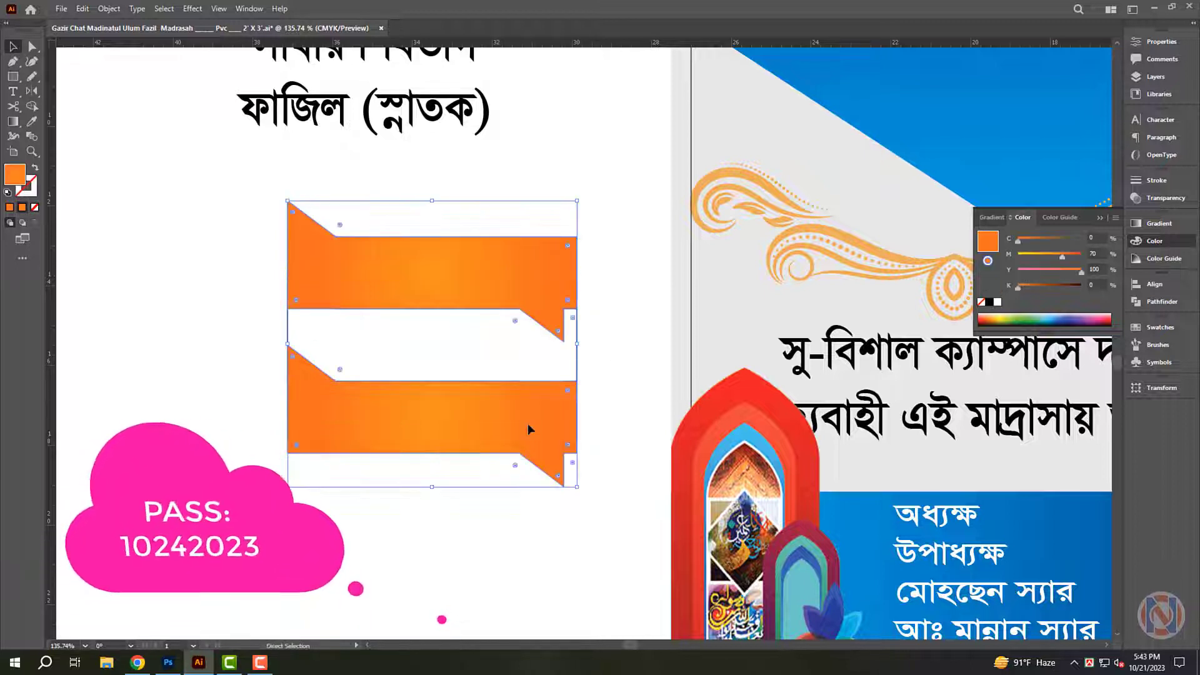
pyautogui.click(645, 388)
pyautogui.click(566, 358)
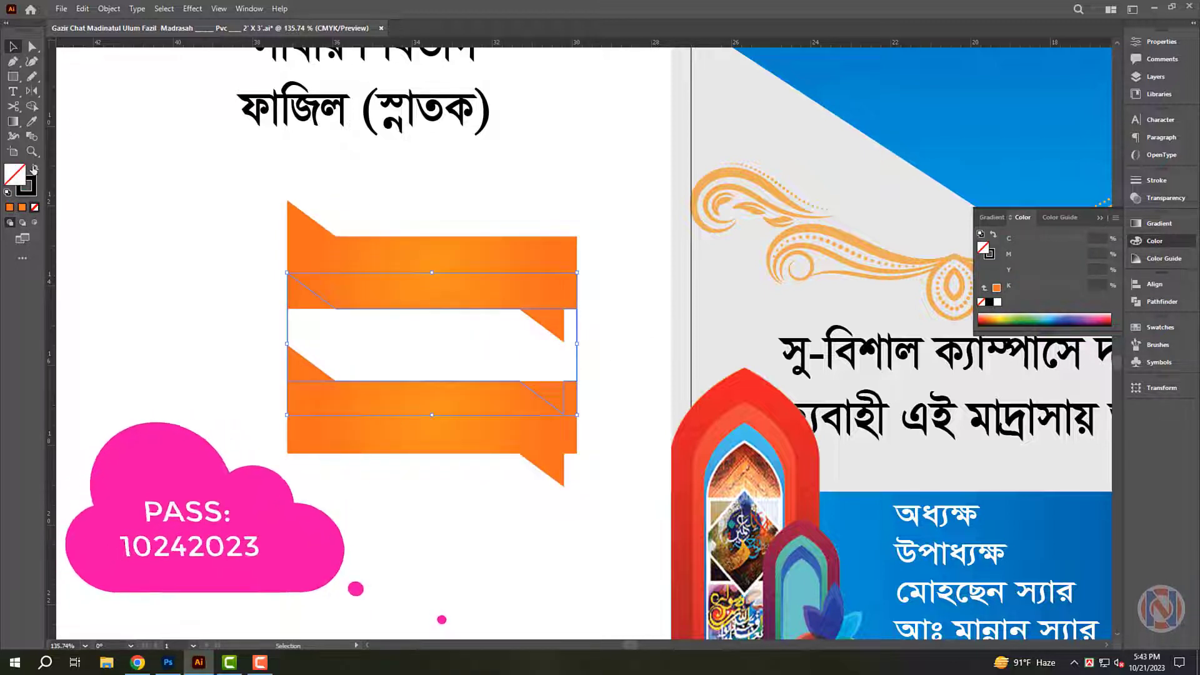
pyautogui.hotkey('shift', 'x')
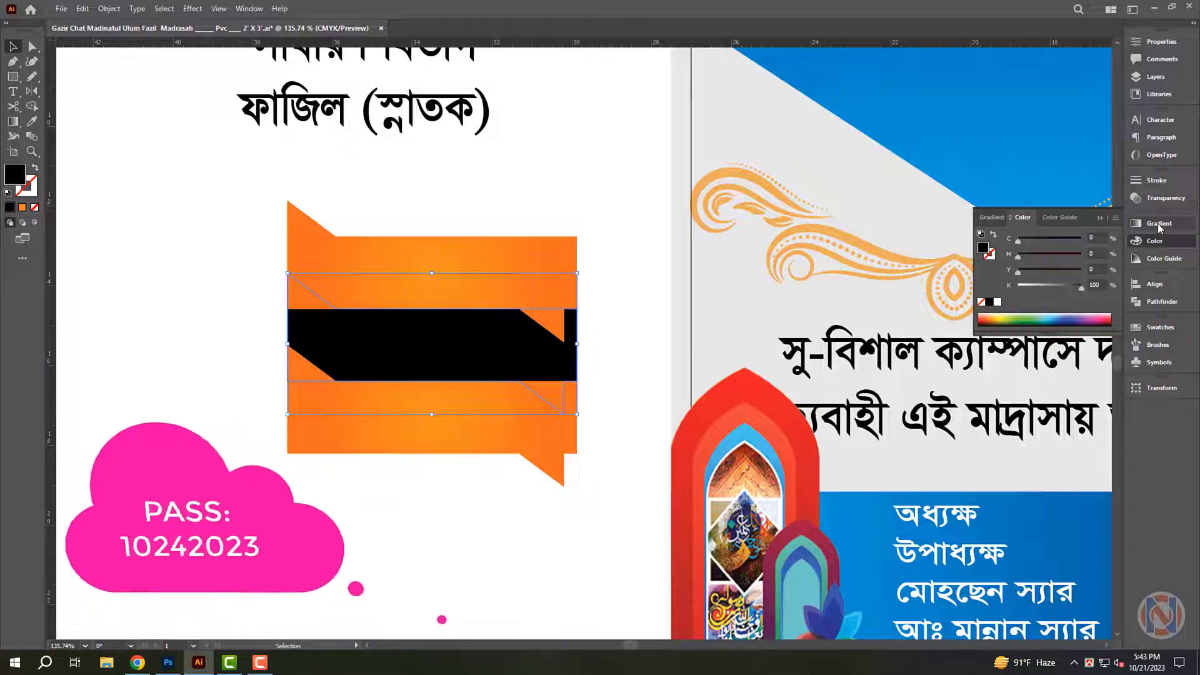
pyautogui.click(1160, 223)
pyautogui.click(986, 239)
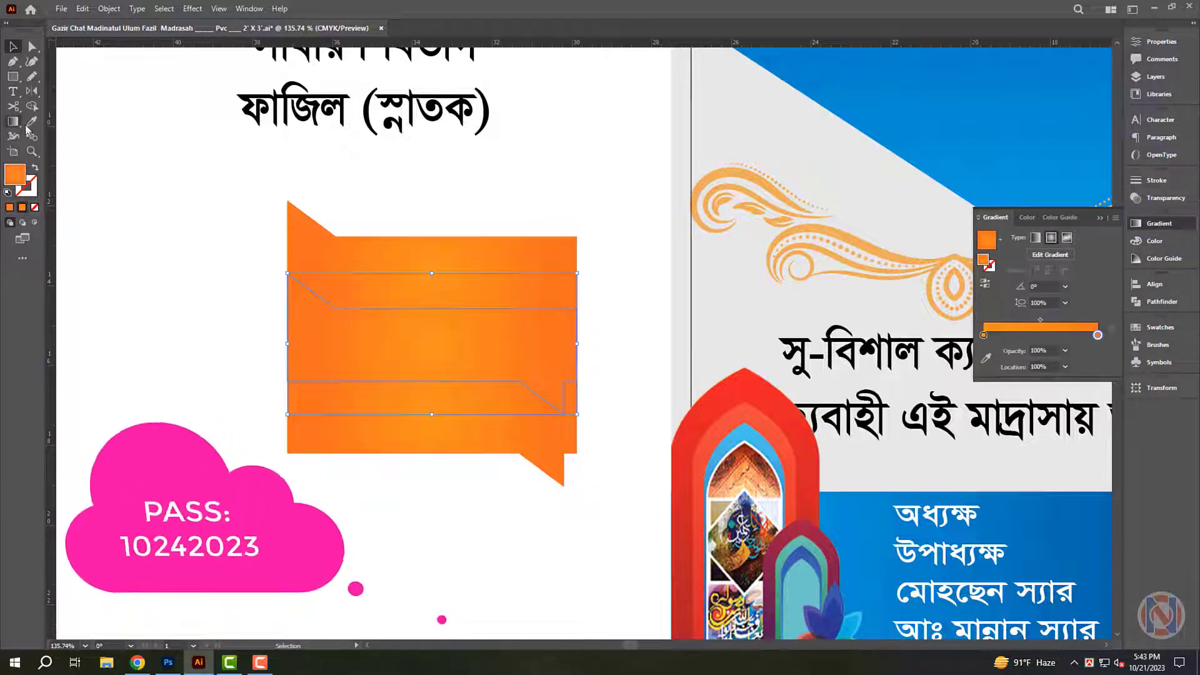
pyautogui.click(31, 121)
pyautogui.click(865, 153)
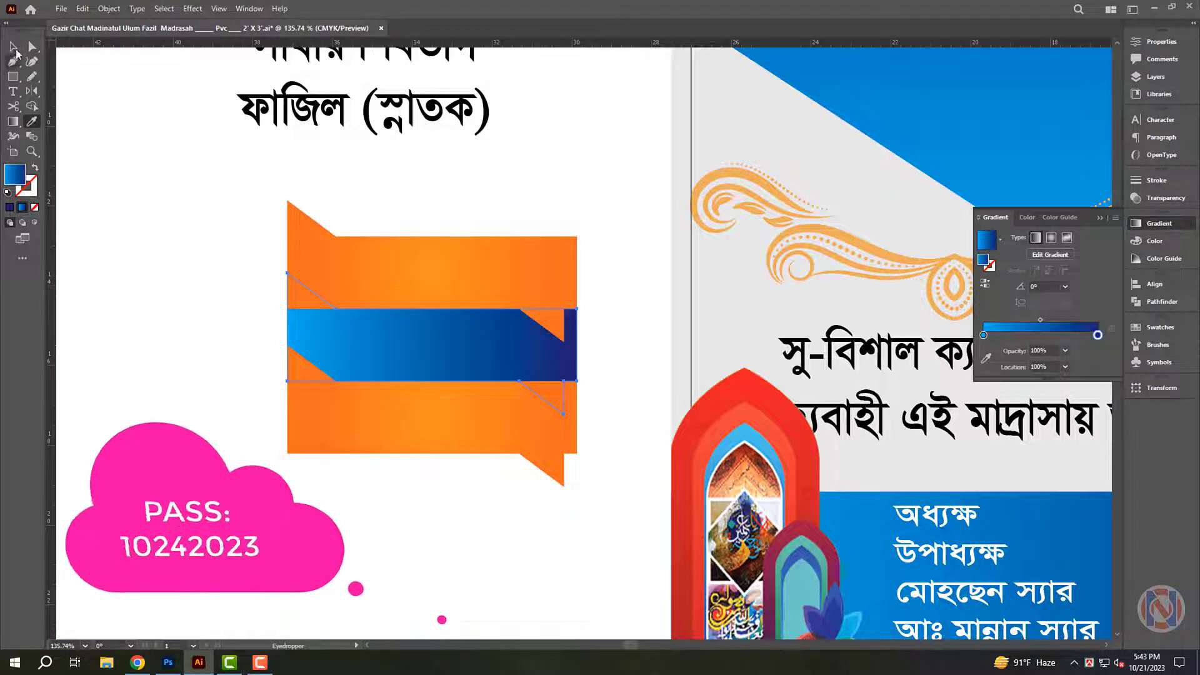
# Change the middle ribbon's gradient type to Radial.
pyautogui.click(12, 47)
pyautogui.click(1051, 237)
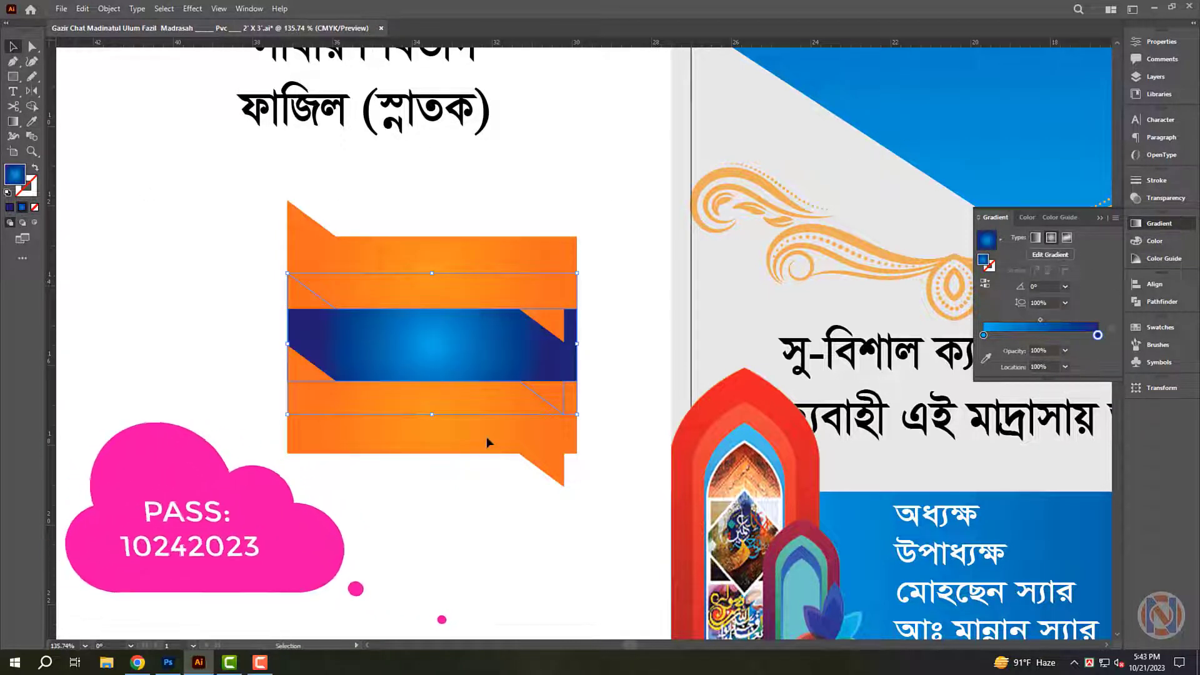
pyautogui.click(504, 345)
# Reflect the blue ribbon horizontally so it points left, then nudge it slightly left.
pyautogui.press('o')
pyautogui.moveTo(489, 343)
pyautogui.mouseDown()
pyautogui.moveTo(448, 343)
pyautogui.moveTo(594, 368)
pyautogui.moveTo(269, 350)
pyautogui.mouseUp()
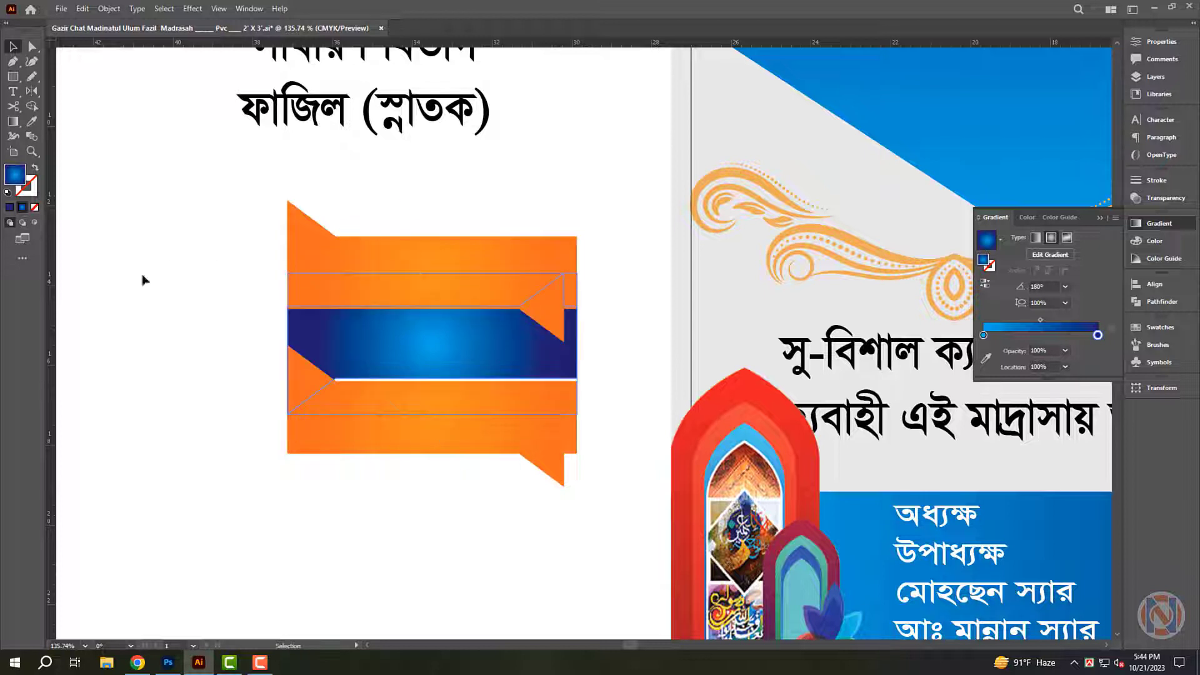
pyautogui.click(142, 278)
pyautogui.moveTo(424, 356); pyautogui.dragTo(415, 353)
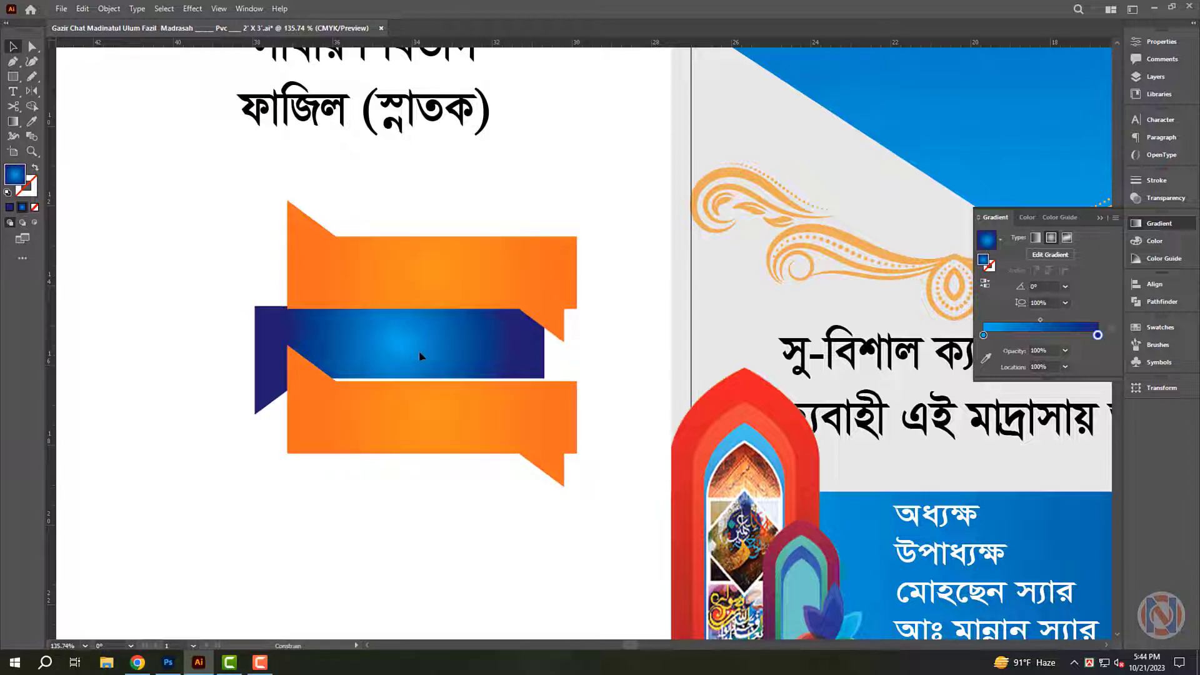
# Check the lower orange and blue ribbons by selecting each, then clear the selection.
pyautogui.click(450, 438)
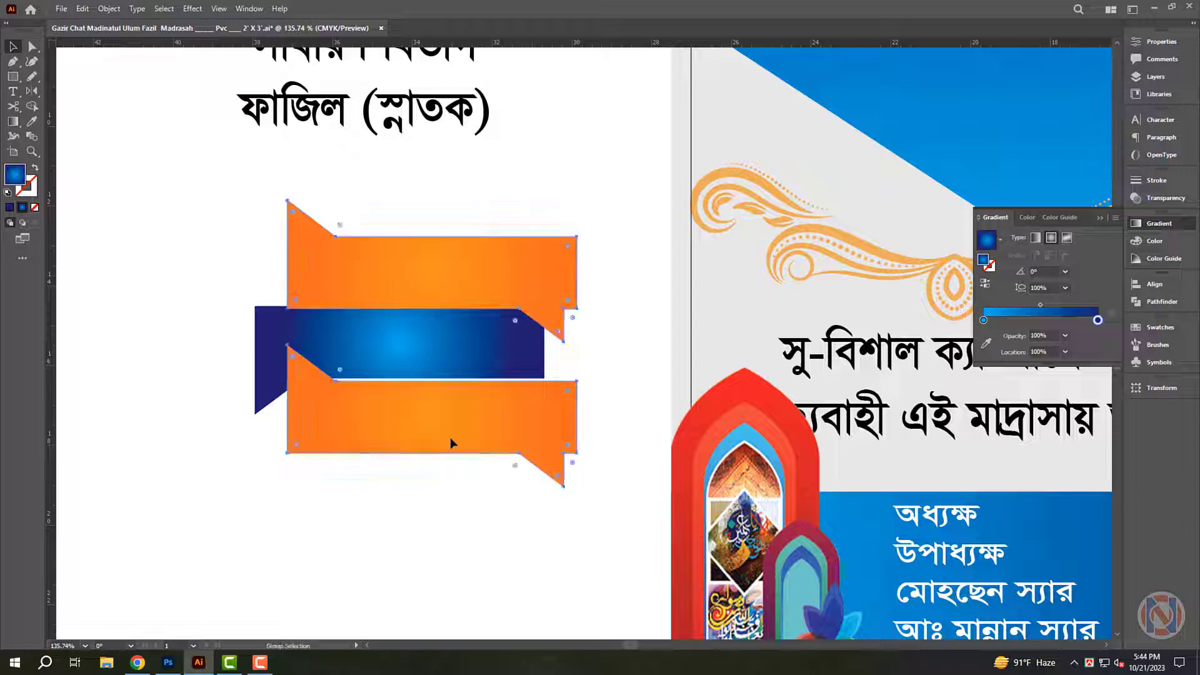
pyautogui.click(492, 404)
pyautogui.keyDown('alt'); pyautogui.scroll(2, 401, 363); pyautogui.keyUp('alt')
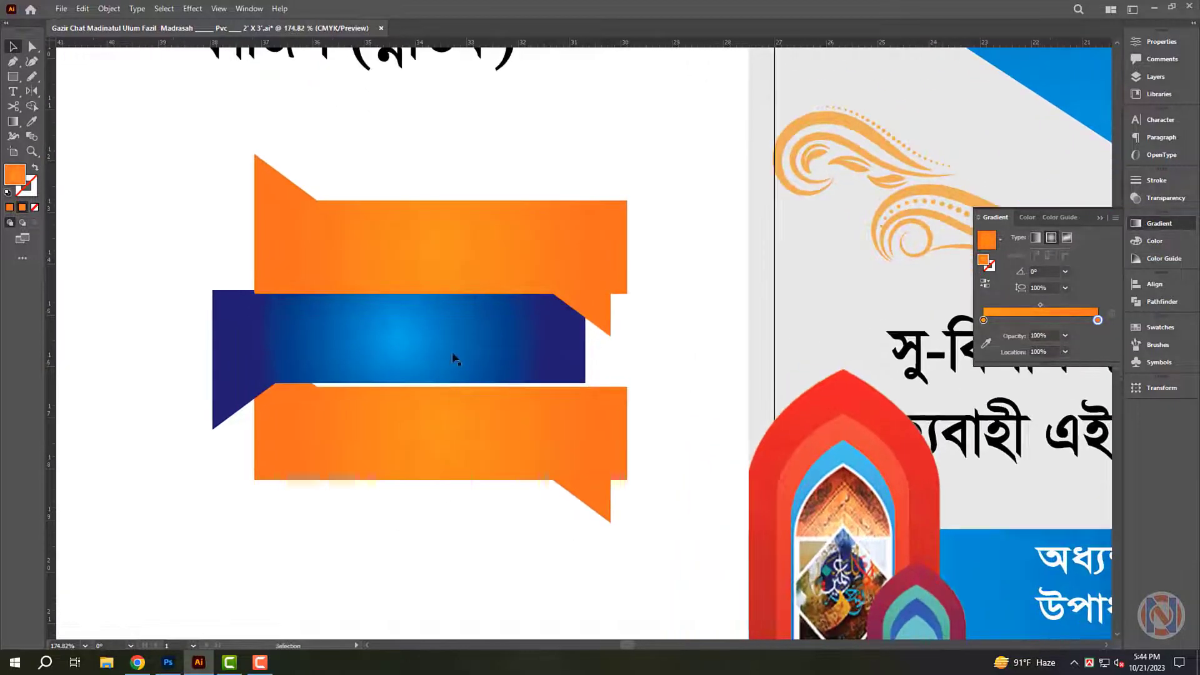
pyautogui.click(453, 350)
pyautogui.keyDown('alt'); pyautogui.scroll(2, 464, 337); pyautogui.keyUp('alt')
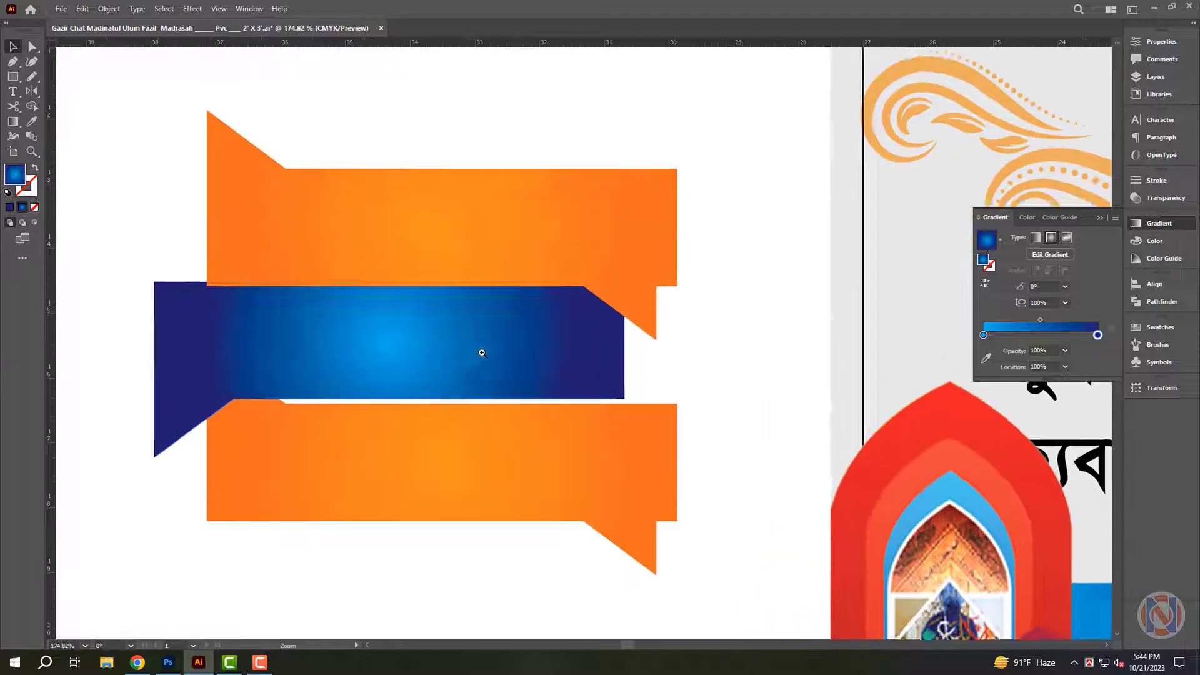
pyautogui.click(537, 441)
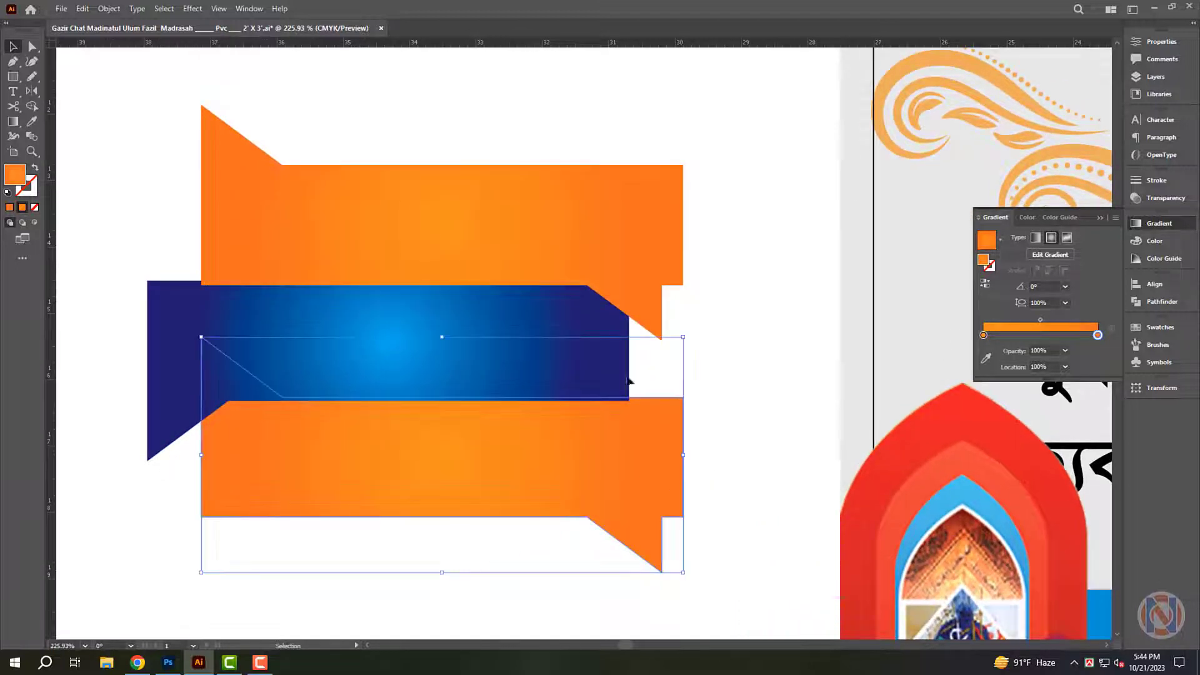
pyautogui.click(591, 380)
pyautogui.click(695, 409)
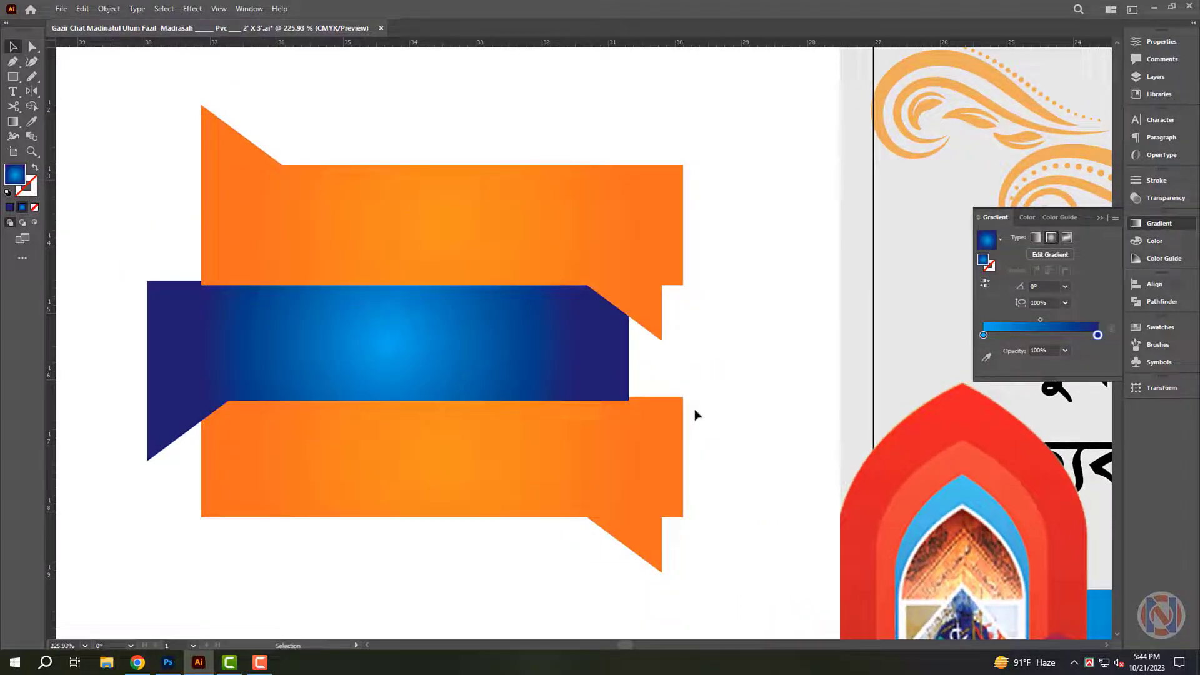
pyautogui.click(648, 442)
pyautogui.click(131, 133)
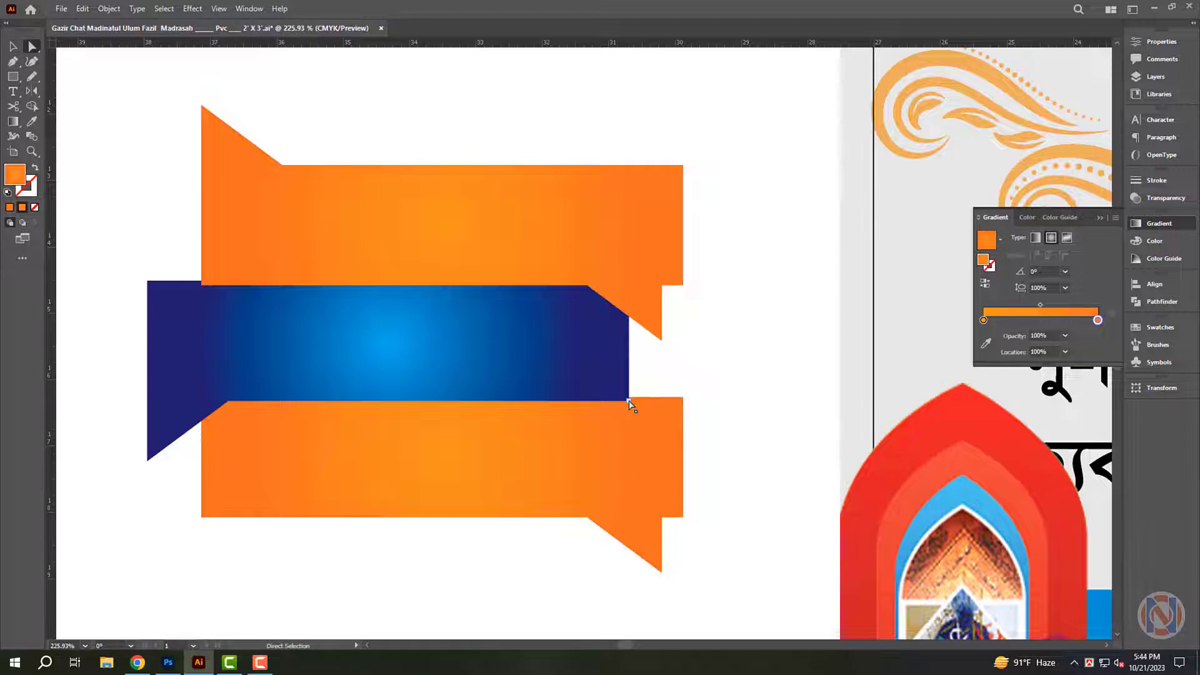
# Stretch the blue ribbon's corner out to the orange ribbon's edge.
pyautogui.moveTo(630, 401); pyautogui.dragTo(688, 402)
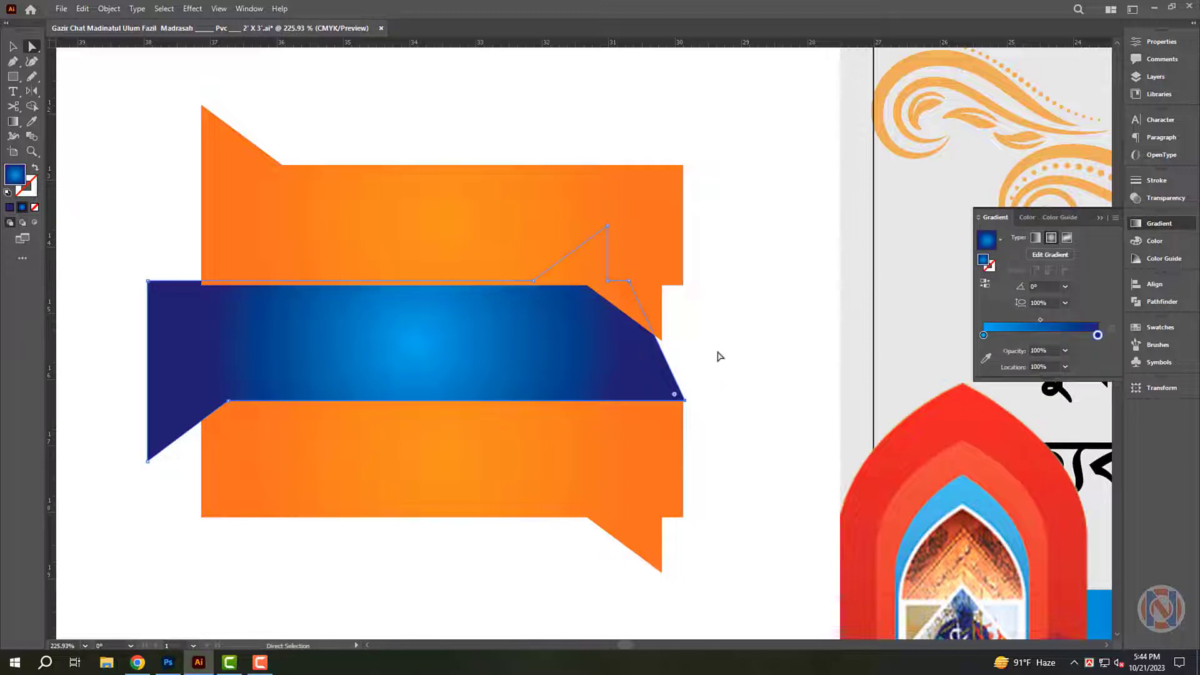
pyautogui.press('v')
pyautogui.click(727, 355)
pyautogui.click(608, 350)
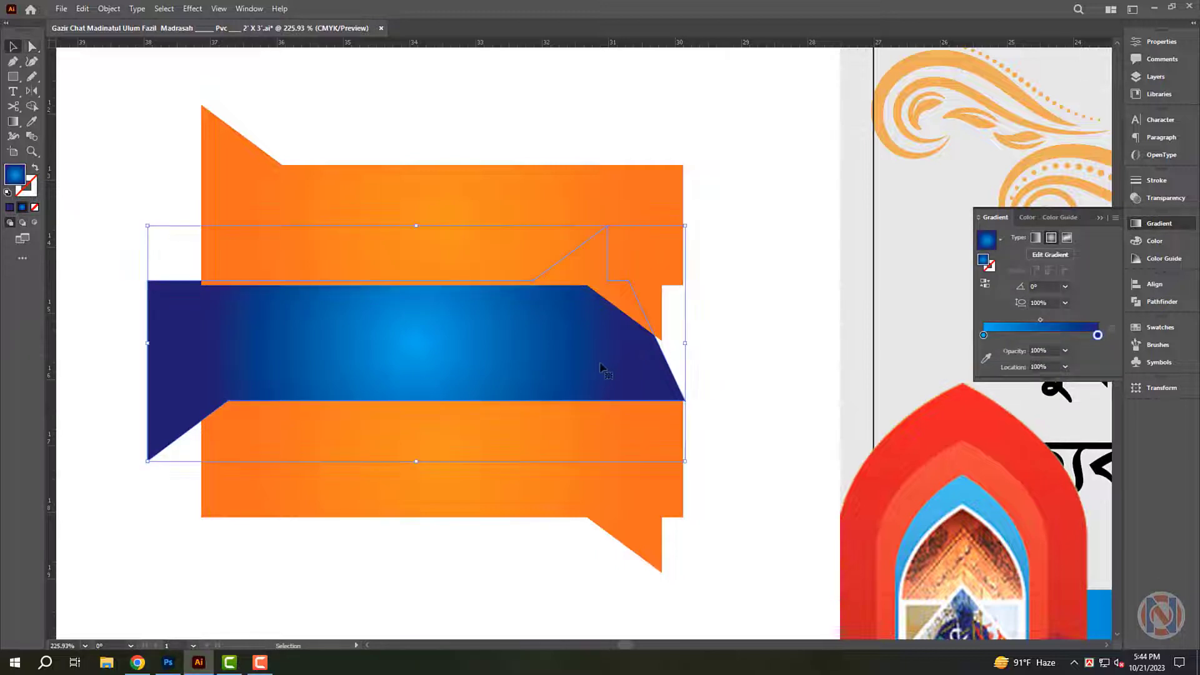
pyautogui.click(684, 340)
pyautogui.click(564, 380)
pyautogui.click(768, 383)
# Slant the blue ribbon's left end inward and inspect the ribbons' right junction.
pyautogui.press('a')
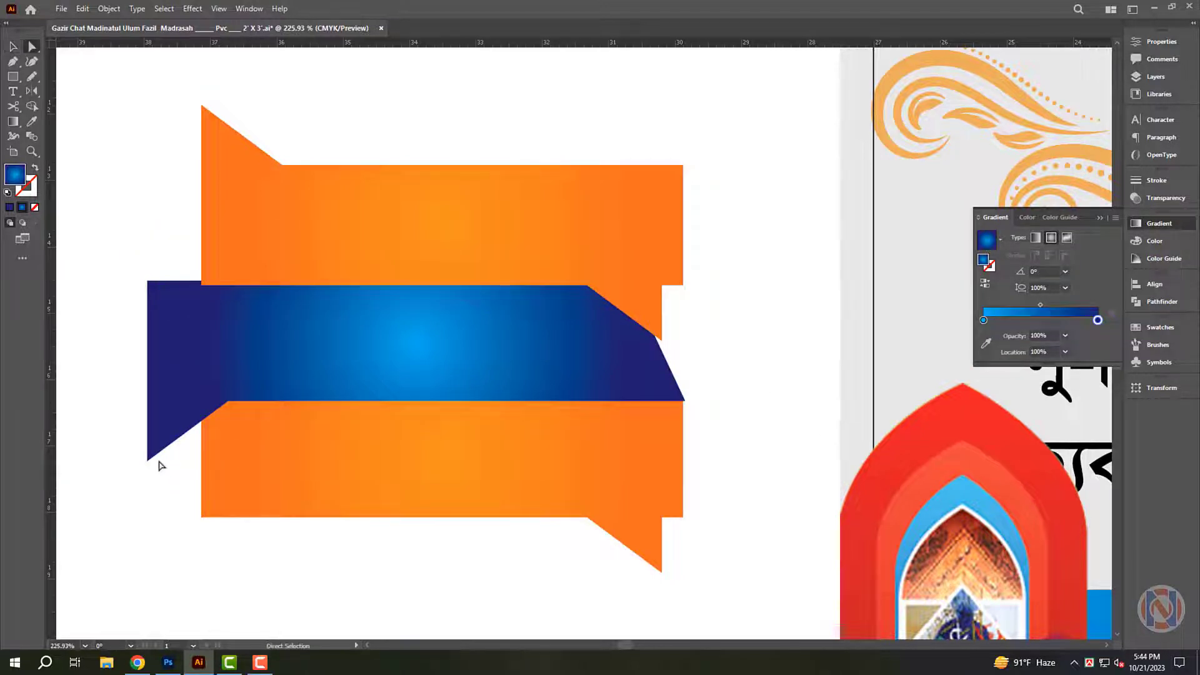
pyautogui.moveTo(148, 461); pyautogui.dragTo(201, 455)
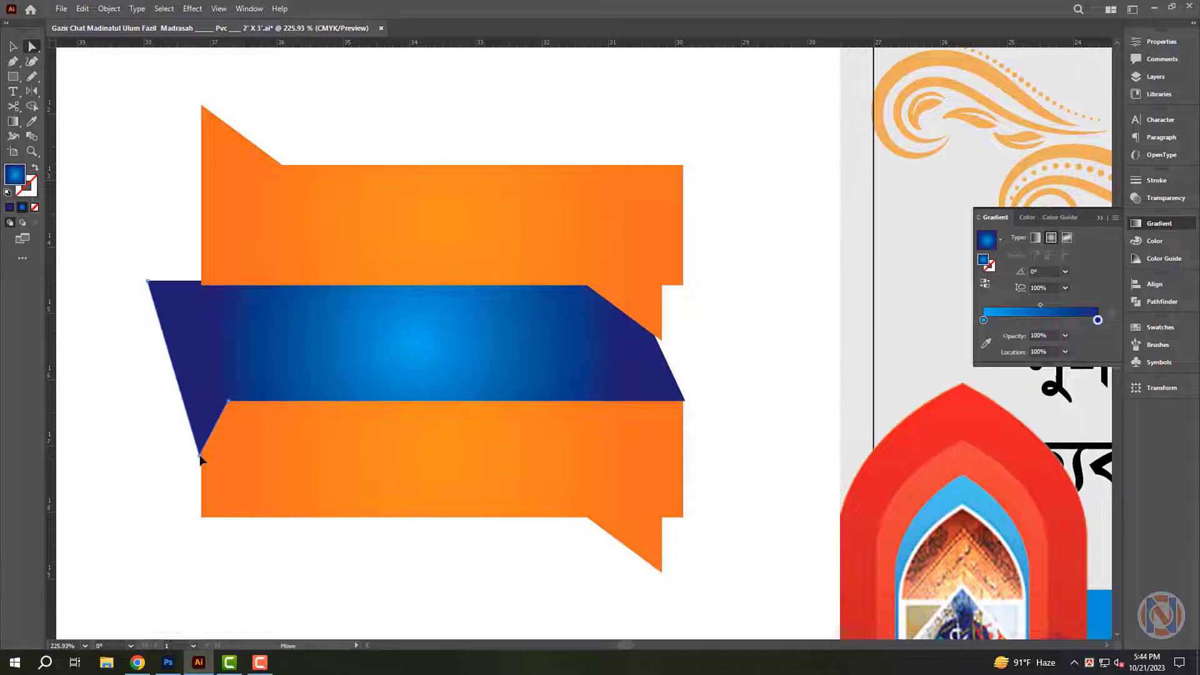
pyautogui.click(161, 490)
pyautogui.press('a')
pyautogui.click(681, 348)
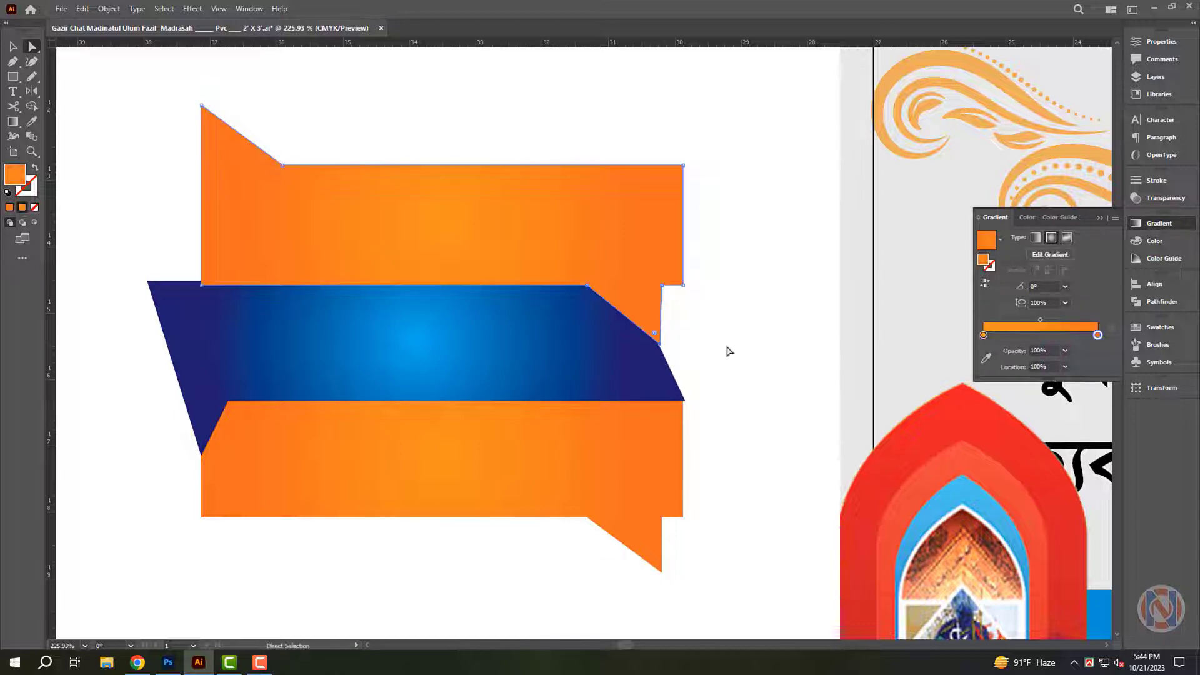
pyautogui.moveTo(729, 348); pyautogui.dragTo(923, 413)
pyautogui.click(700, 368)
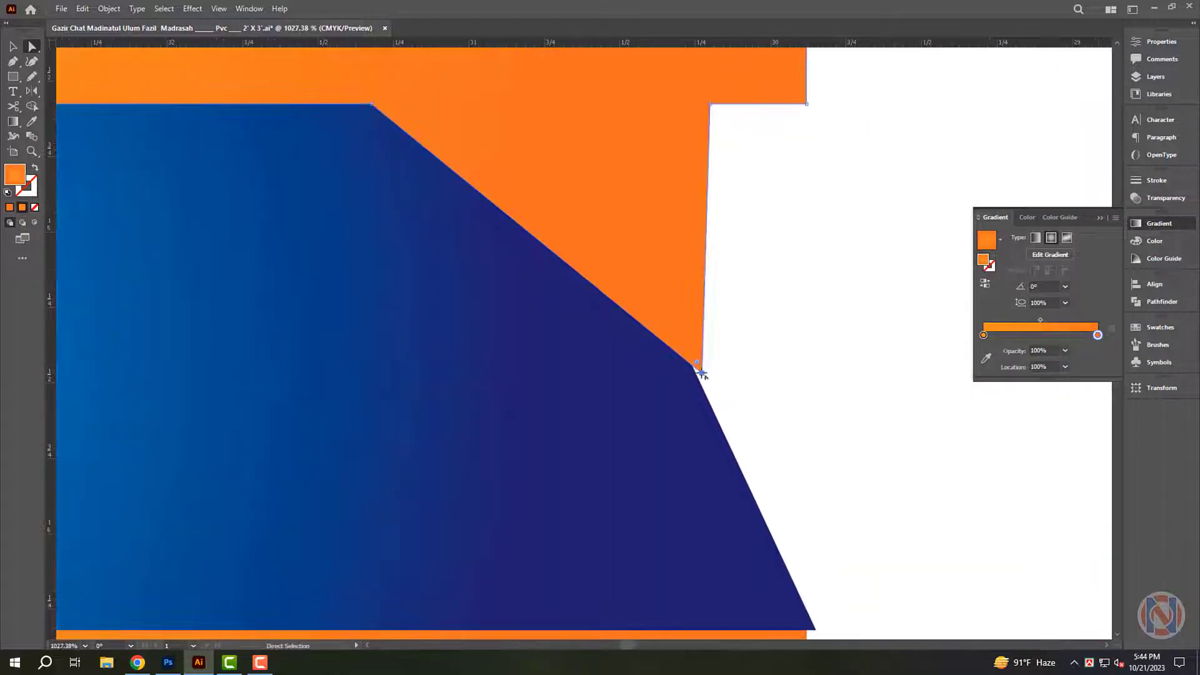
pyautogui.click(769, 375)
pyautogui.scroll(-5, 751, 375)
# Shorten the blue ribbon slightly from the top, then select both ribbon shapes together.
pyautogui.press('v')
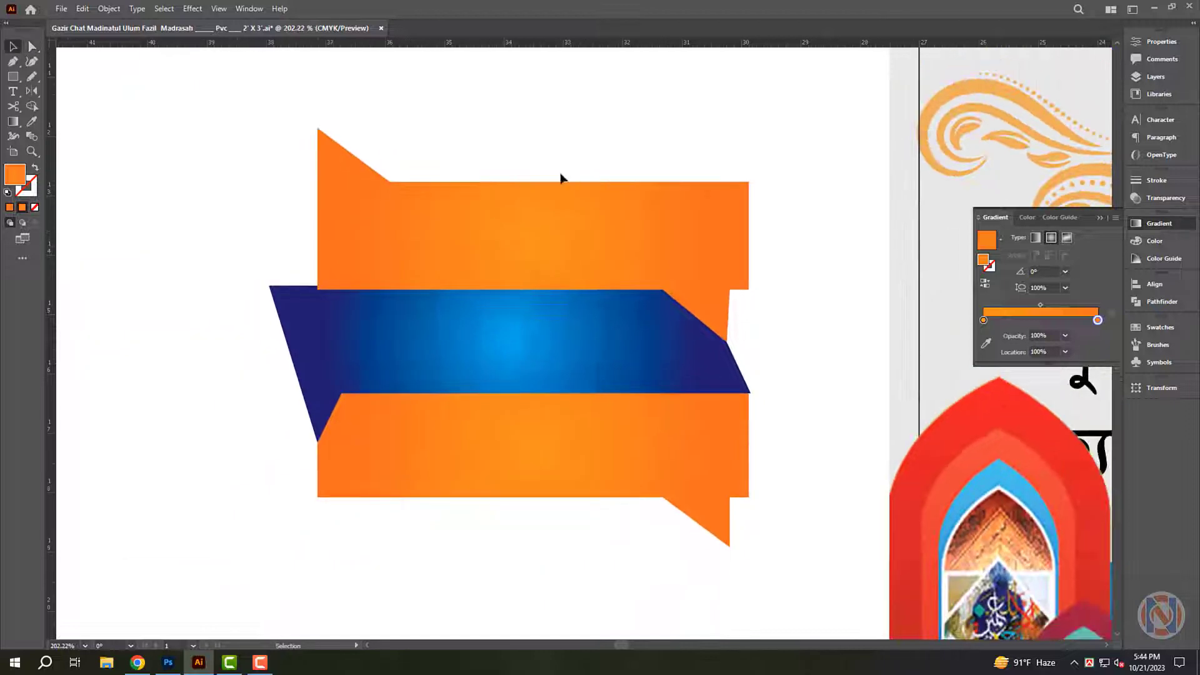
pyautogui.scroll(2, 412, 323)
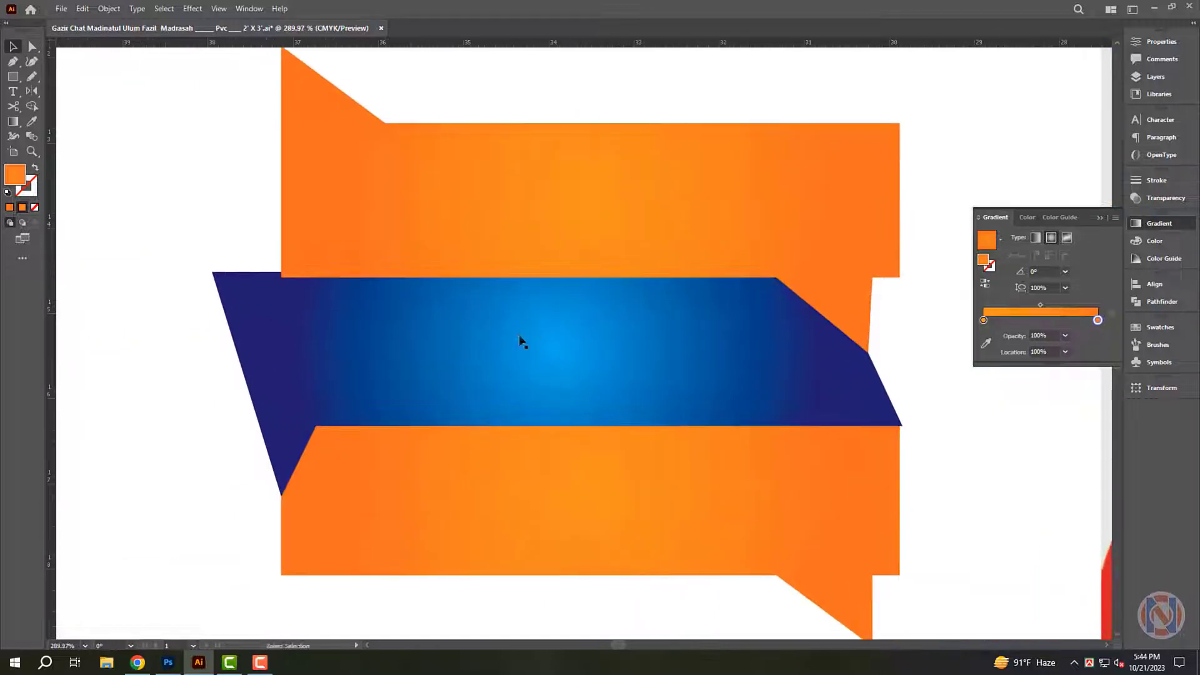
pyautogui.click(560, 305)
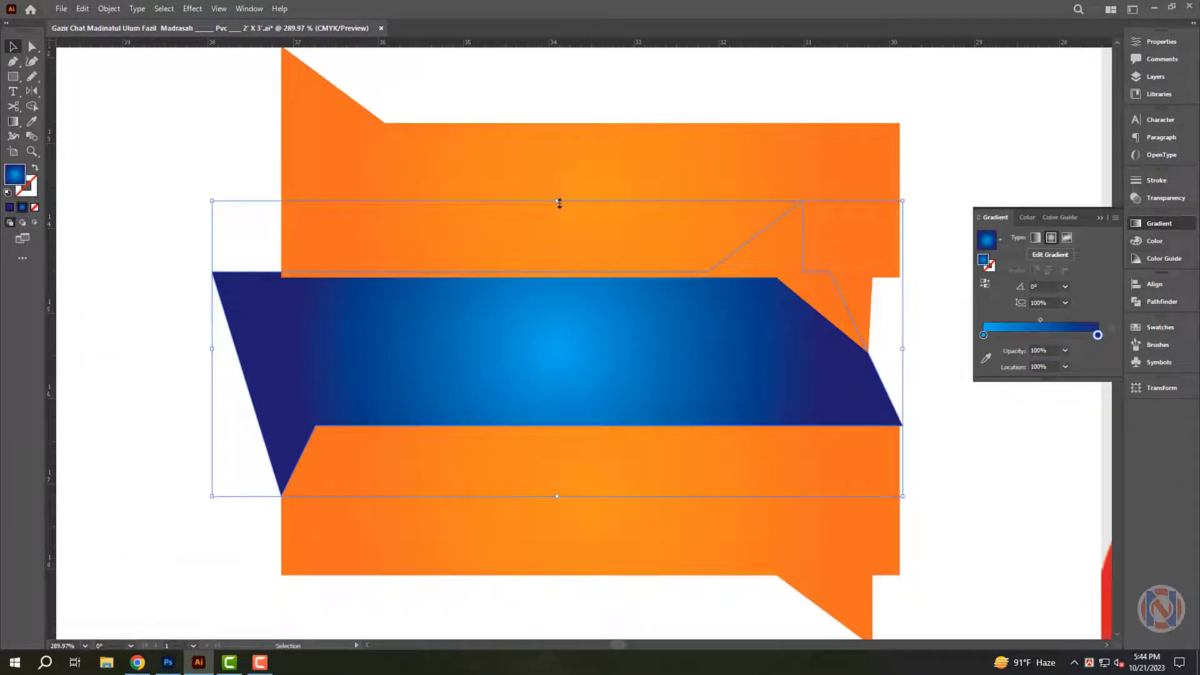
pyautogui.moveTo(557, 200); pyautogui.dragTo(559, 210)
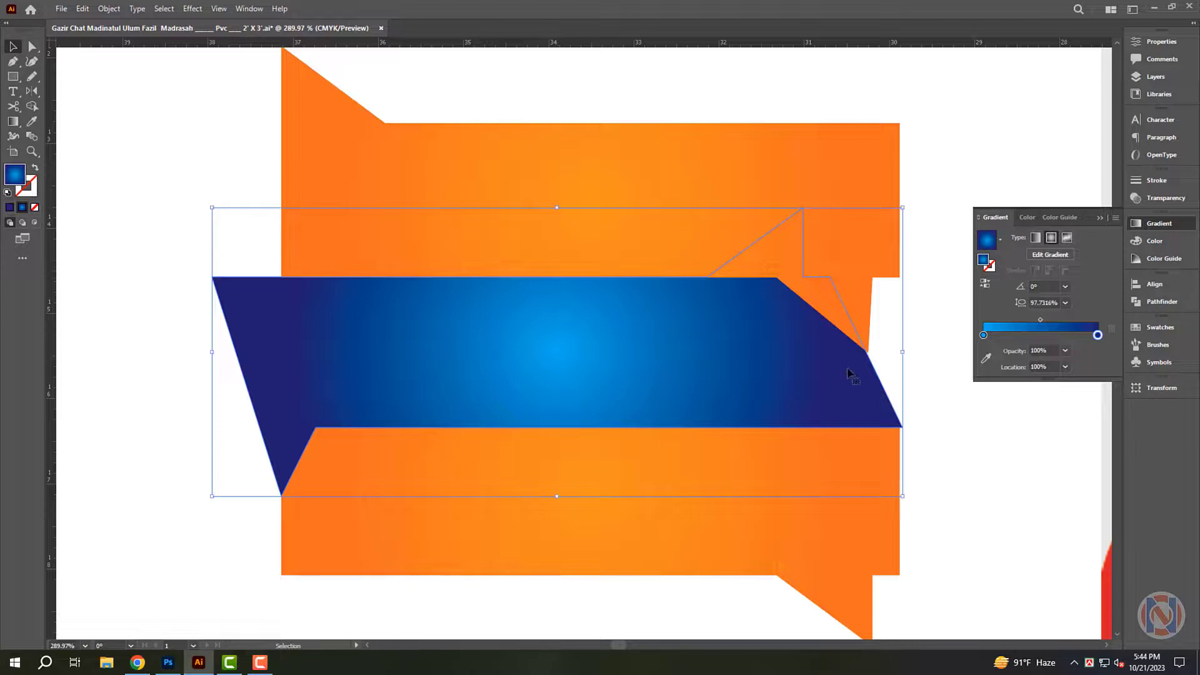
pyautogui.click(920, 423)
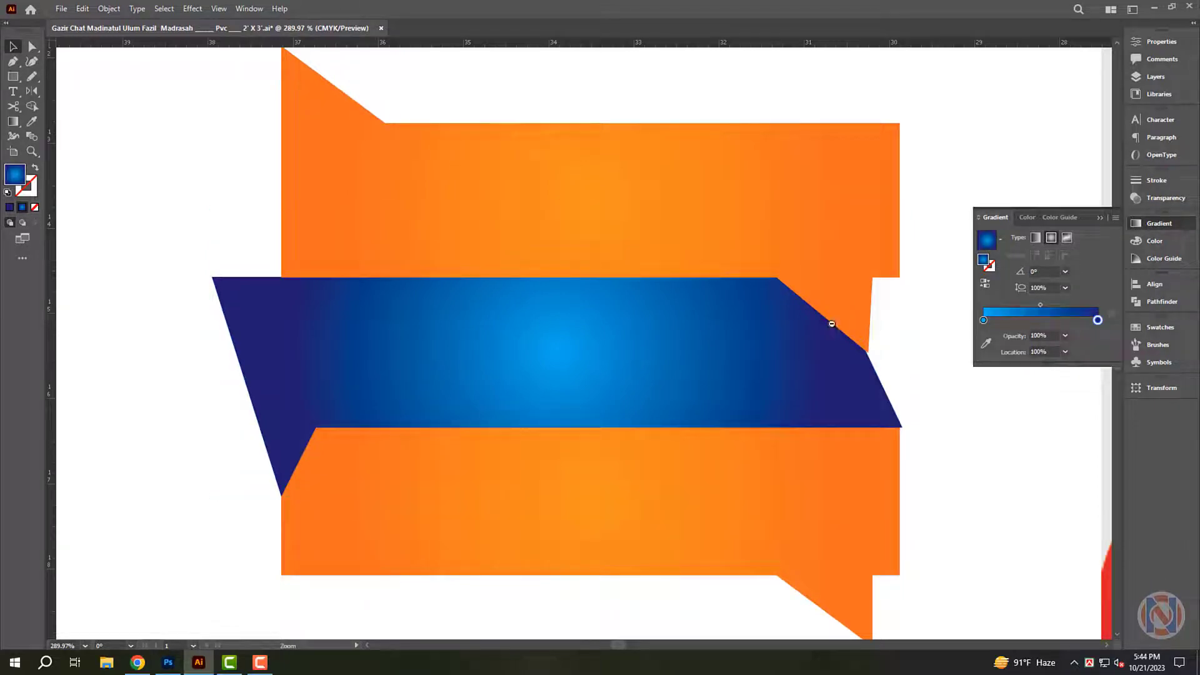
pyautogui.hotkey('ctrl', '-')
pyautogui.moveTo(331, 201); pyautogui.dragTo(753, 447)
pyautogui.scroll(2, 833, 353)
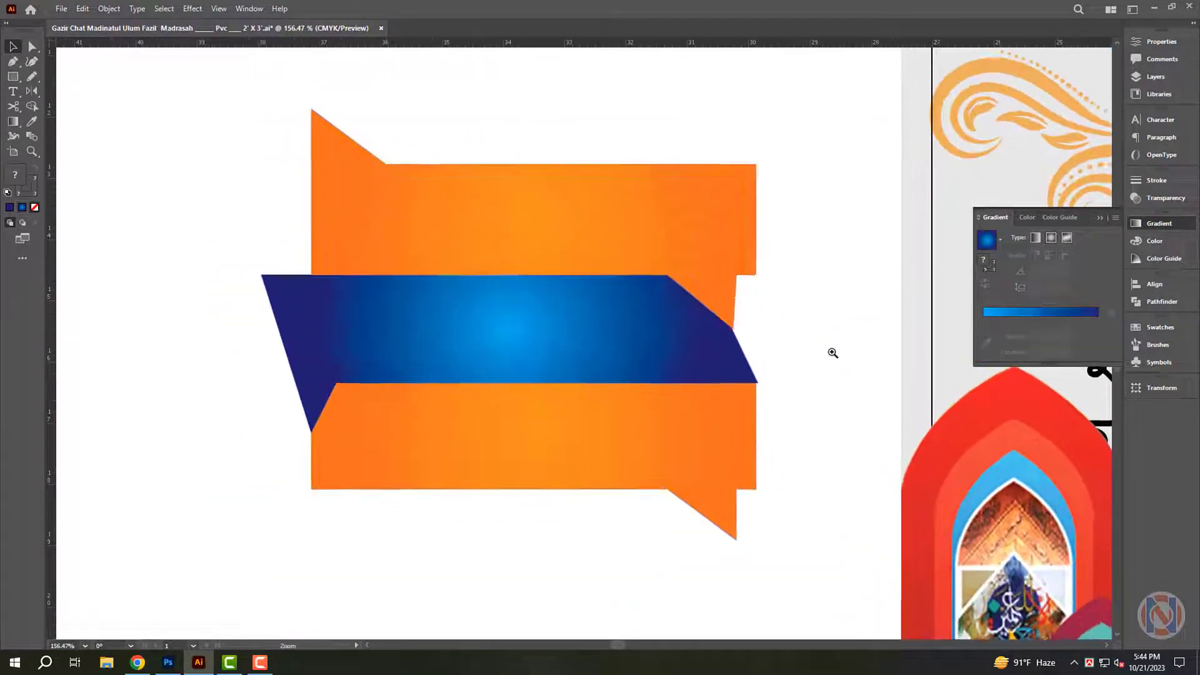
pyautogui.scroll(1, 833, 354)
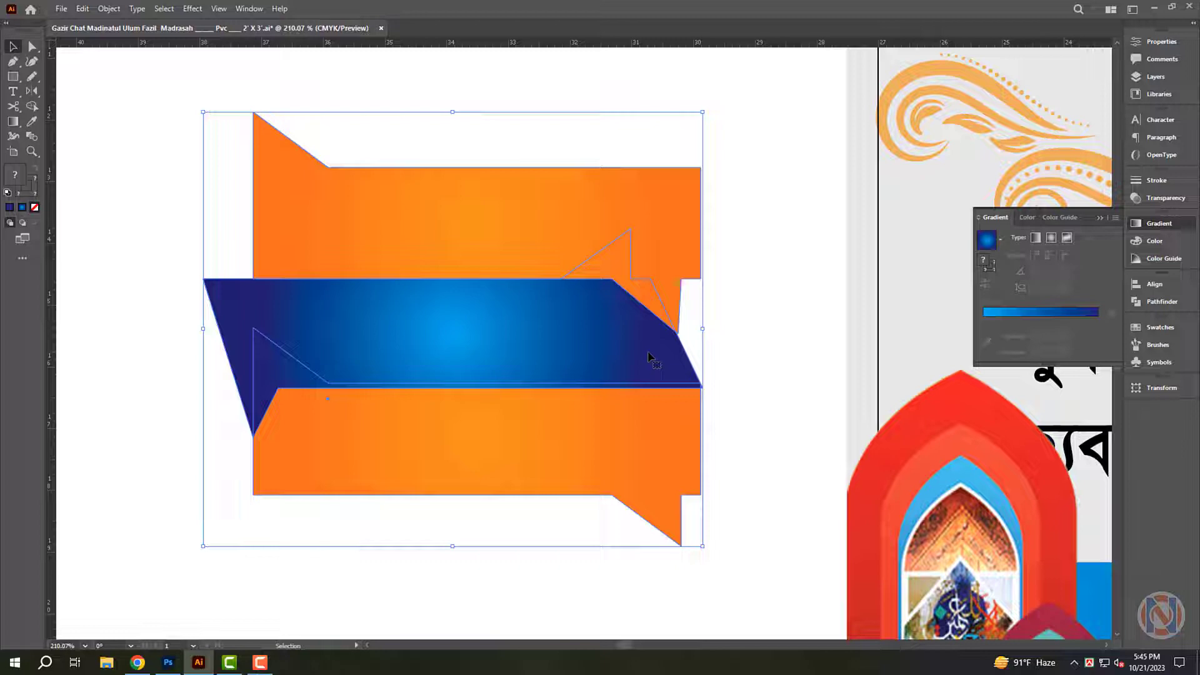
# Move the ribbon banner onto the poster beside the green badge.
pyautogui.scroll(-3, 528, 424)
pyautogui.scroll(-3, 289, 268)
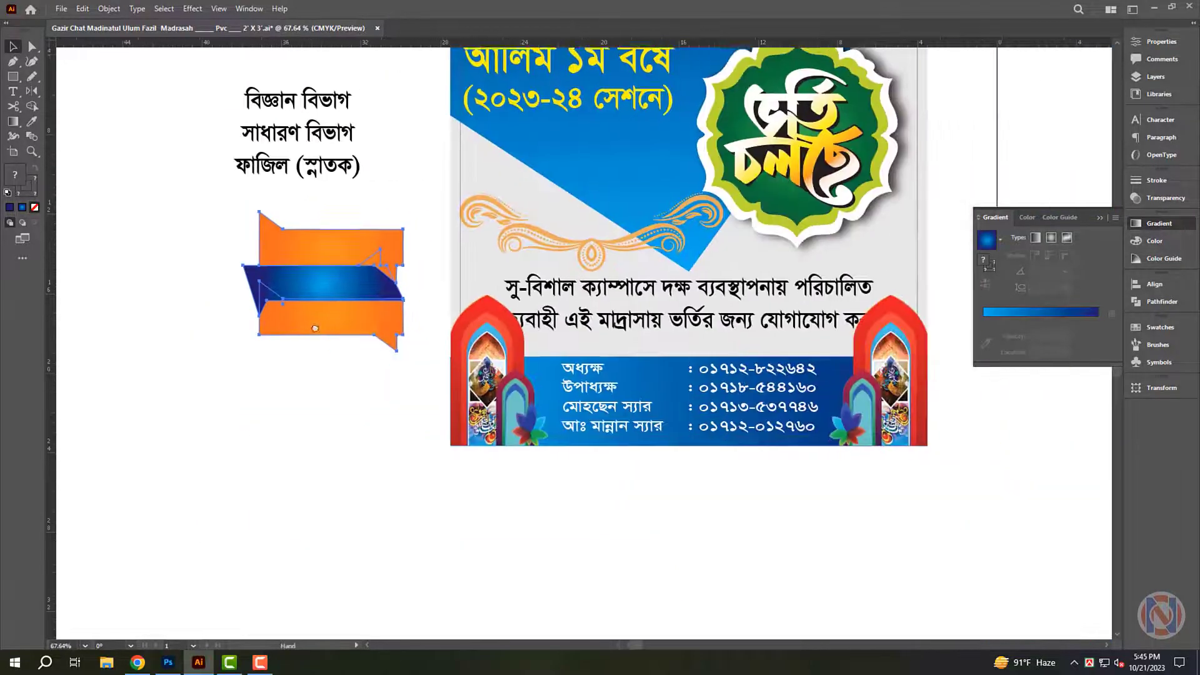
pyautogui.scroll(3, 332, 332)
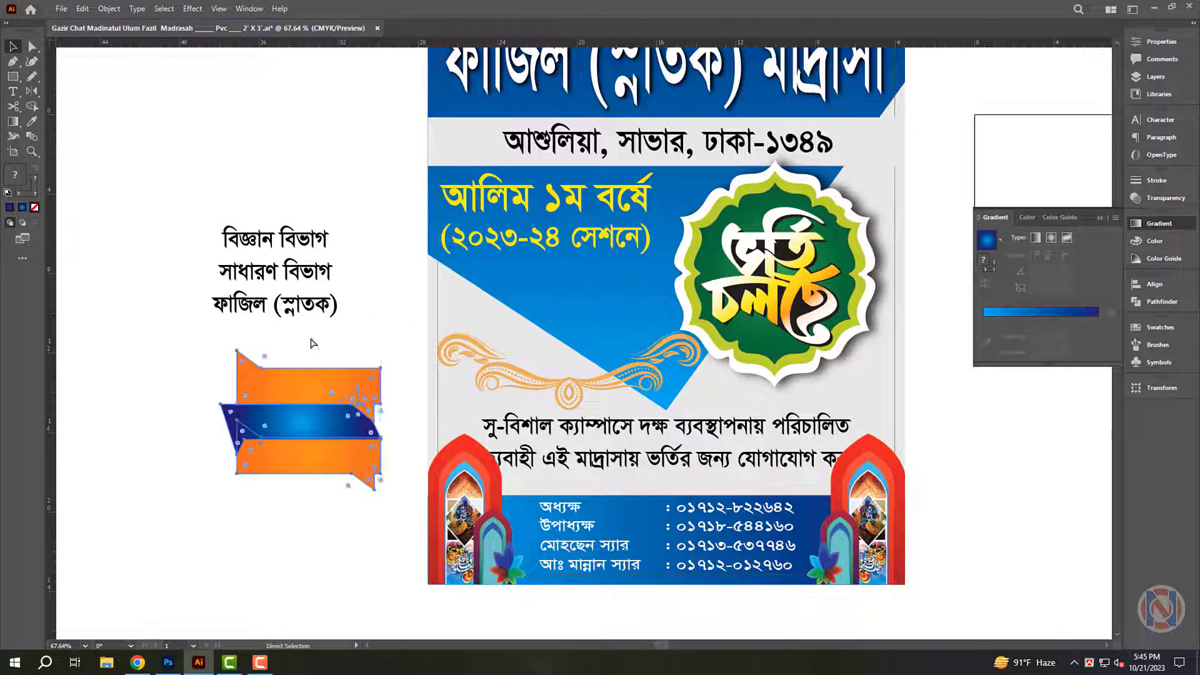
pyautogui.press('a')
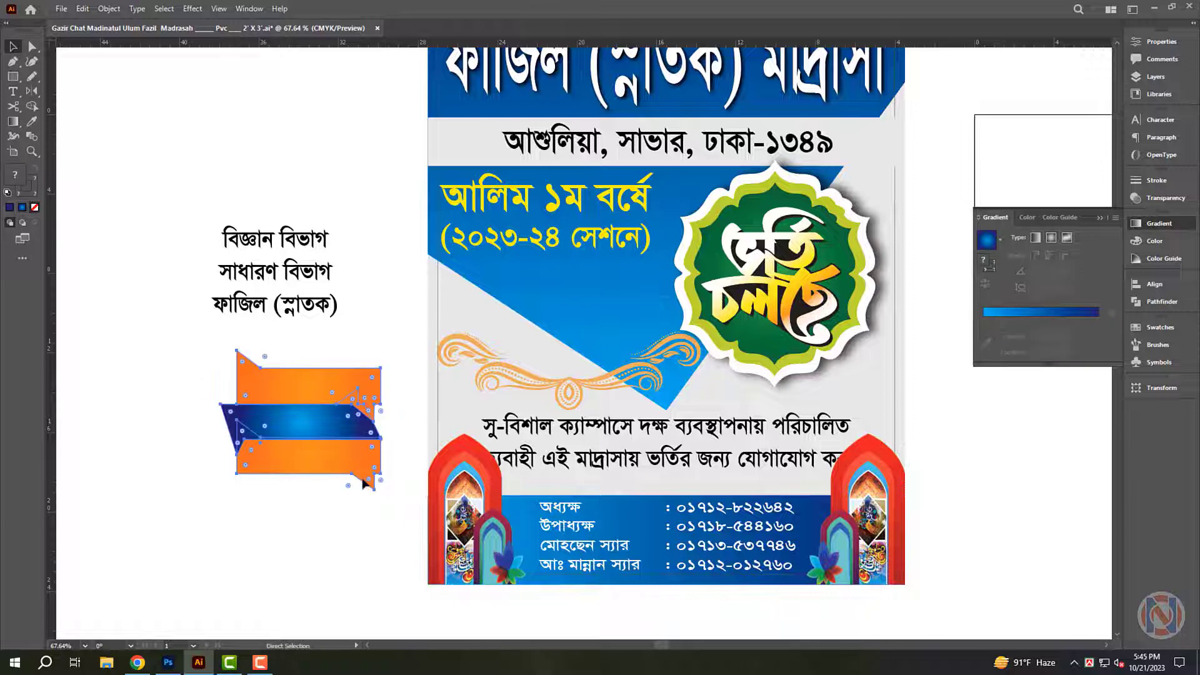
pyautogui.press('v')
pyautogui.moveTo(364, 483); pyautogui.dragTo(632, 444)
pyautogui.scroll(3, 613, 449)
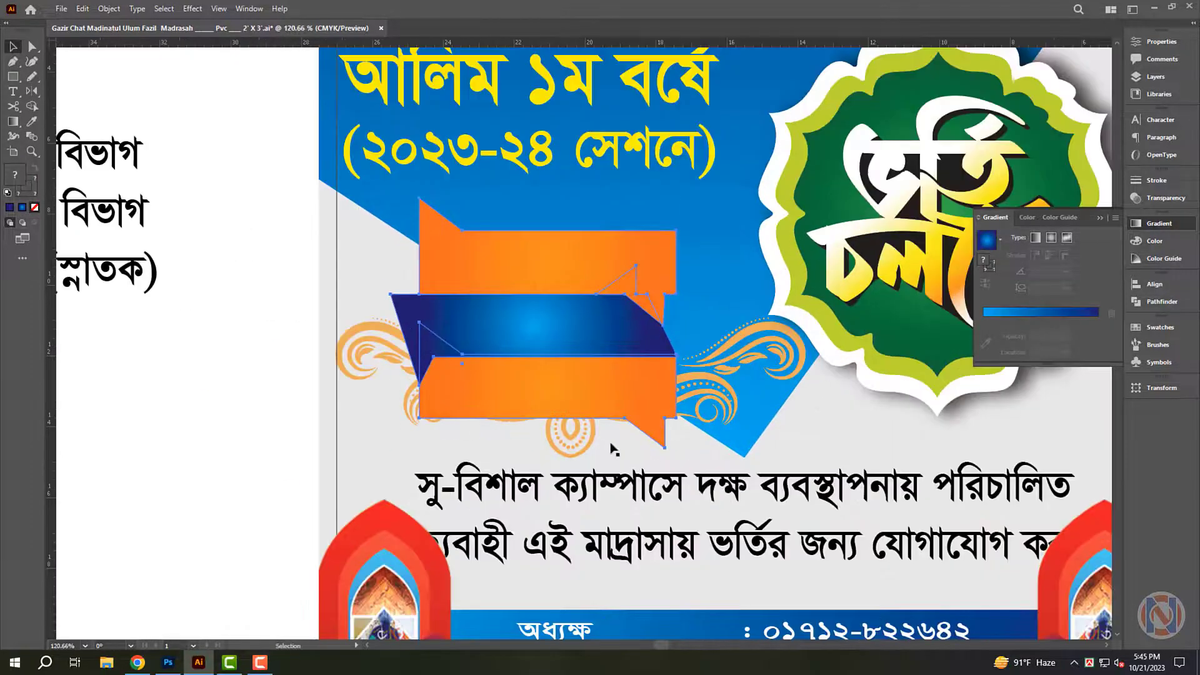
# Resize the banner to fill the space below the session text, discarding a trial rotation.
pyautogui.moveTo(541, 449); pyautogui.dragTo(540, 398)
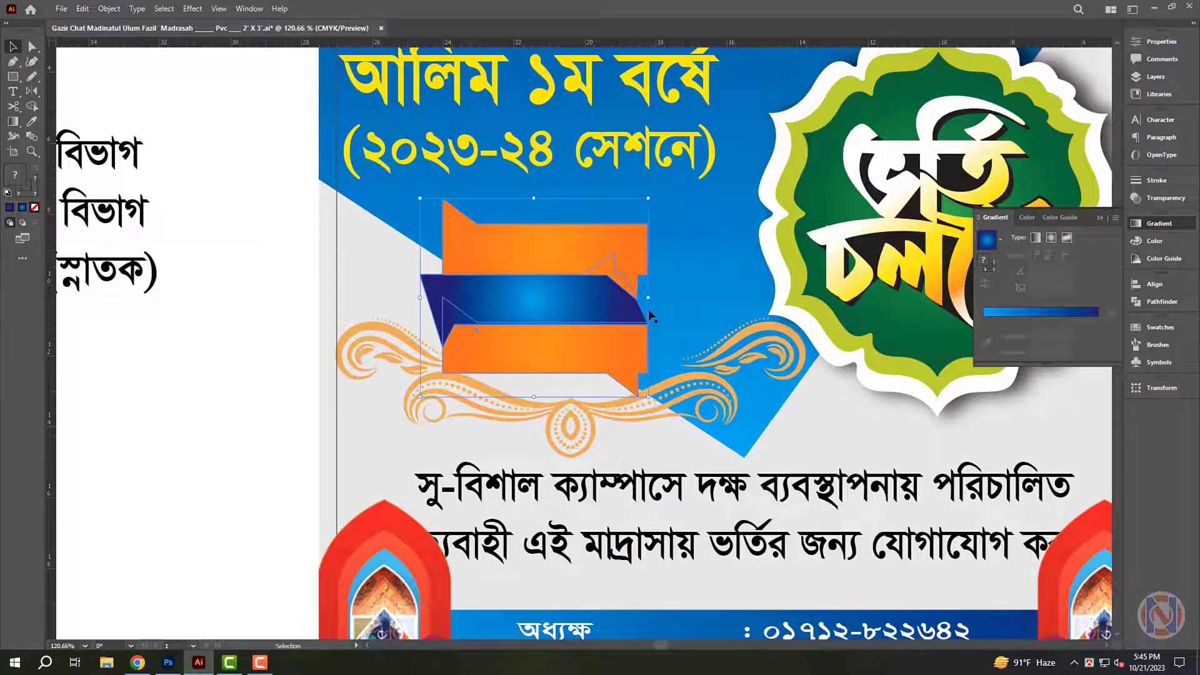
pyautogui.moveTo(656, 298); pyautogui.dragTo(653, 216)
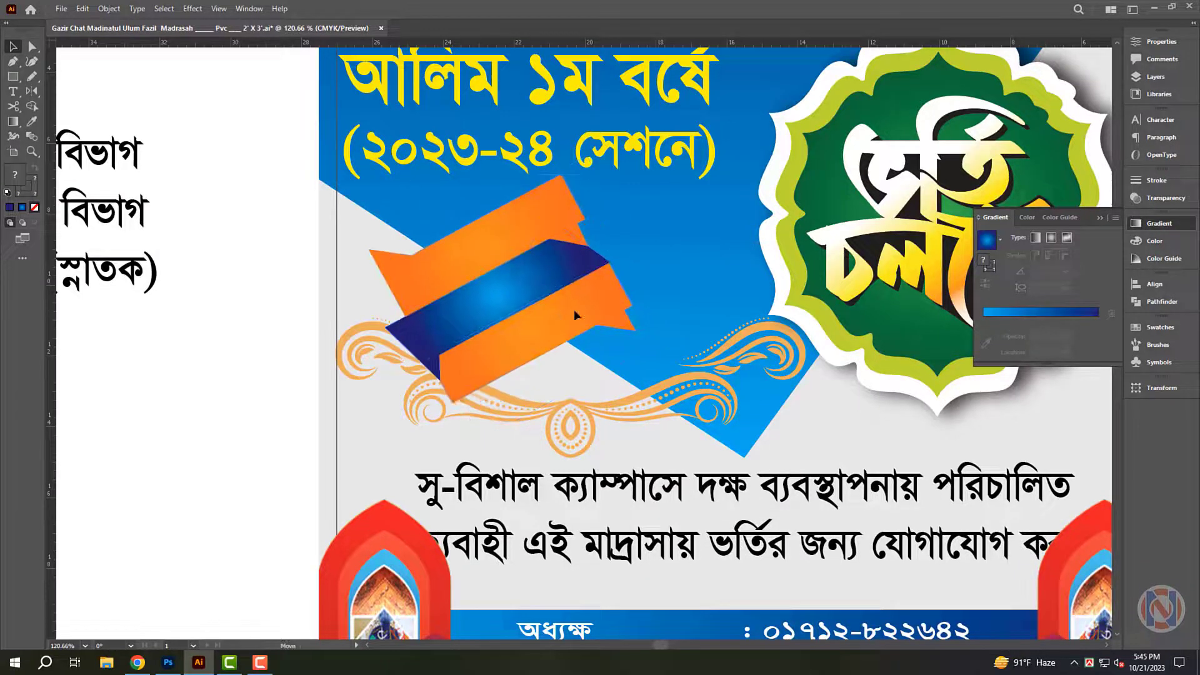
pyautogui.press('a')
pyautogui.hotkey('ctrl', 'z')
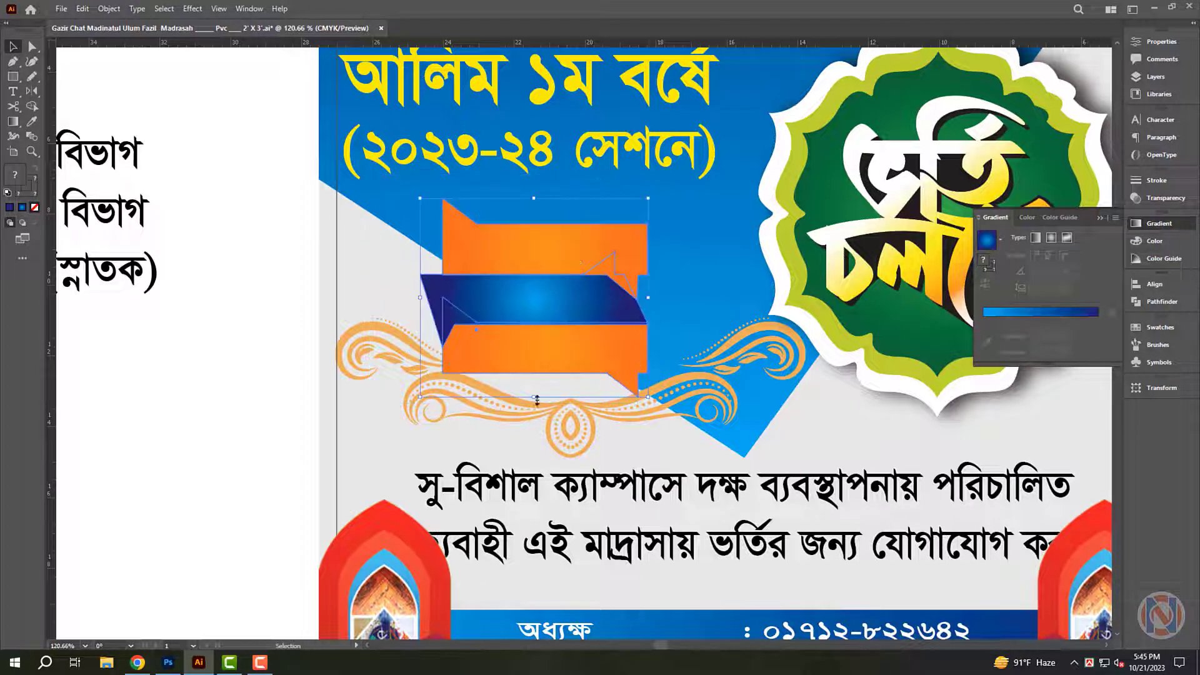
pyautogui.moveTo(537, 398); pyautogui.dragTo(536, 464)
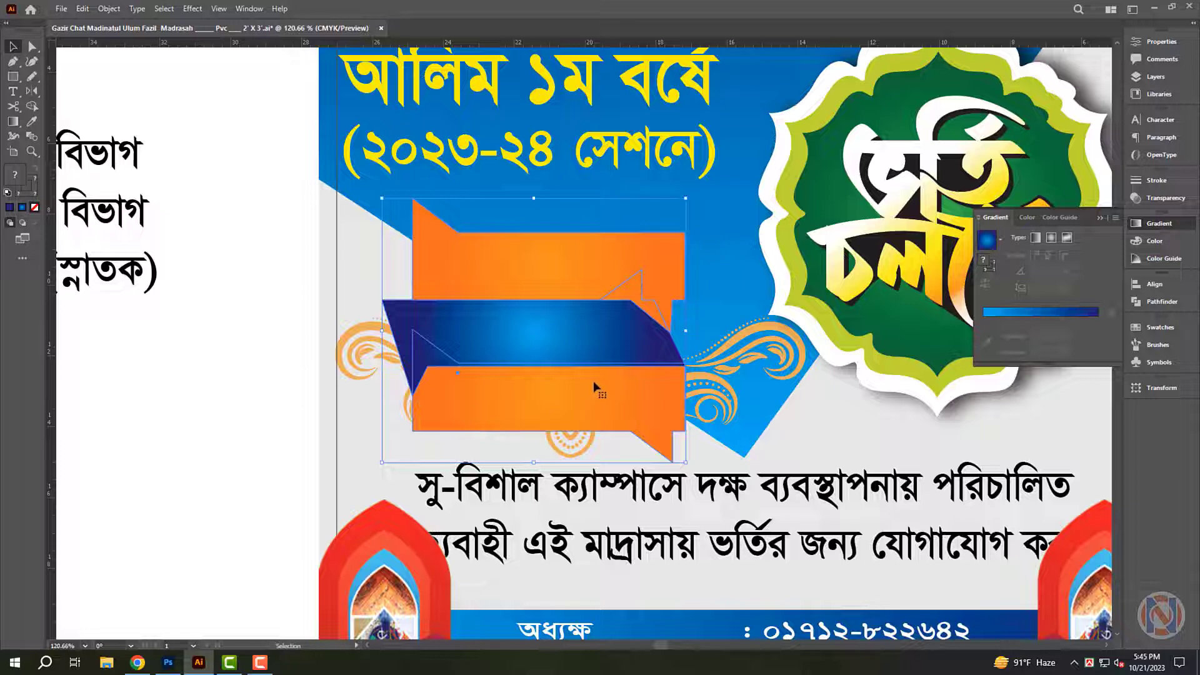
pyautogui.hotkey('ctrl', 'shift', 'a')
pyautogui.scroll(-2, 610, 313)
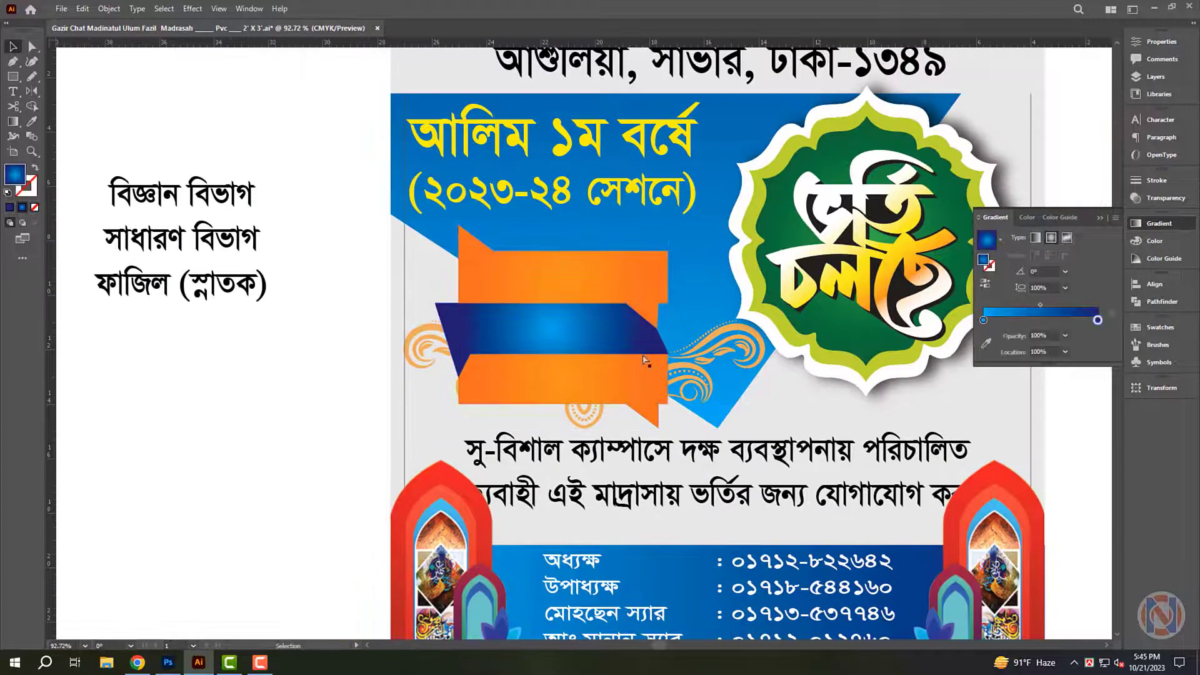
# Inspect the colour values of the blue band inside the banner.
pyautogui.press('a')
pyautogui.click(554, 355)
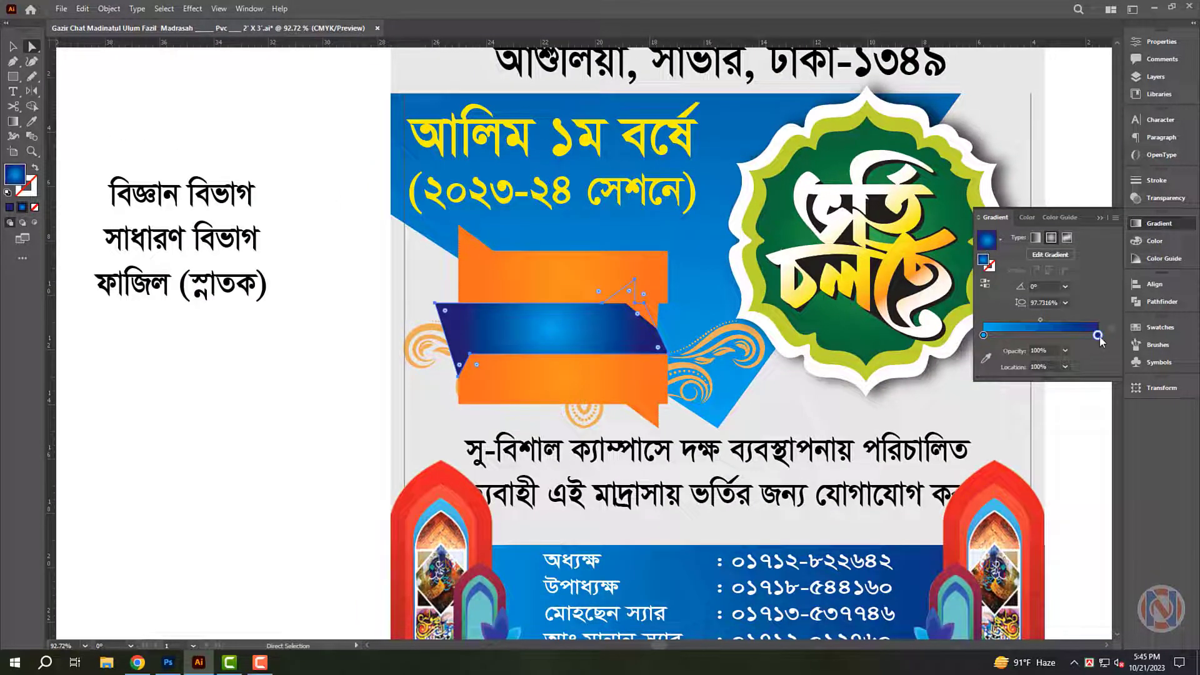
pyautogui.click(1163, 241)
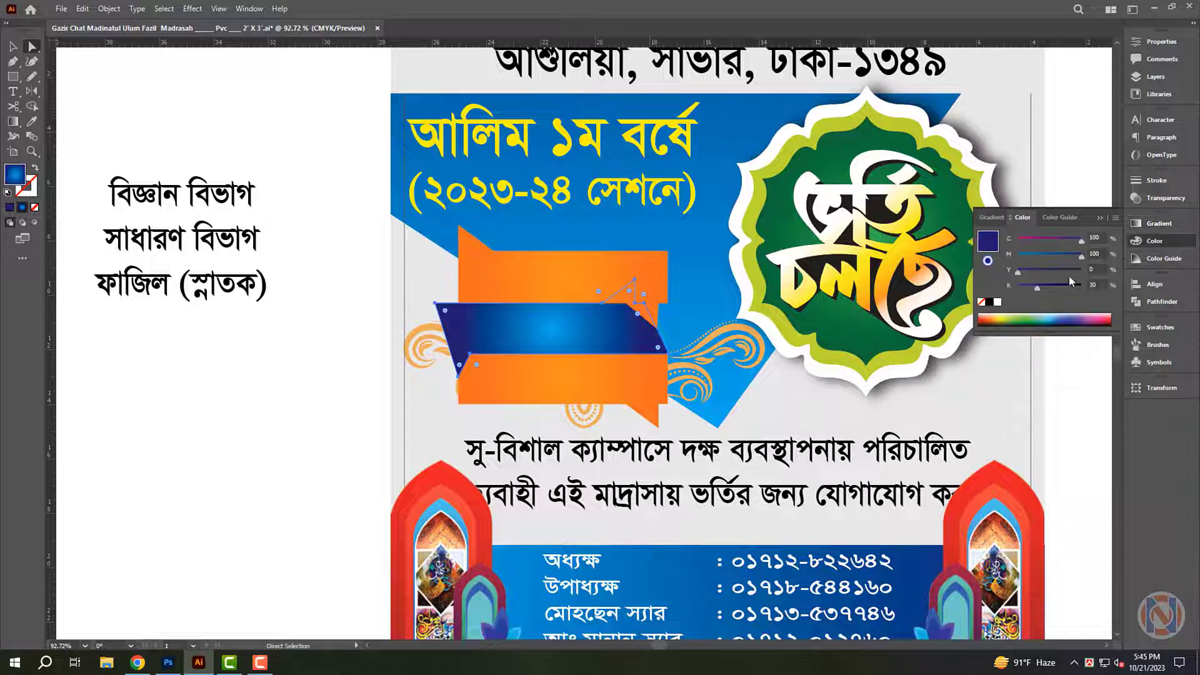
pyautogui.keyDown('ctrl'); pyautogui.keyDown('alt'); pyautogui.click(545, 334); pyautogui.keyUp('alt'); pyautogui.keyUp('ctrl')
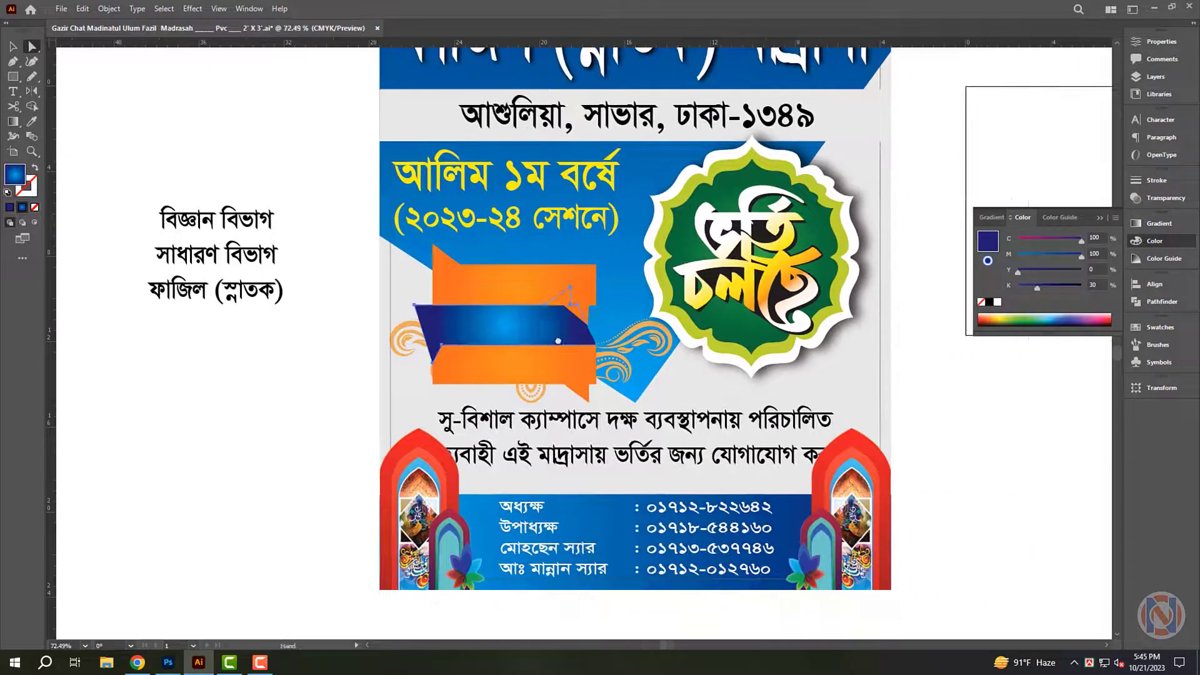
# Fill the bottom contact bar with the badge's green as a linear gradient.
pyautogui.click(799, 514)
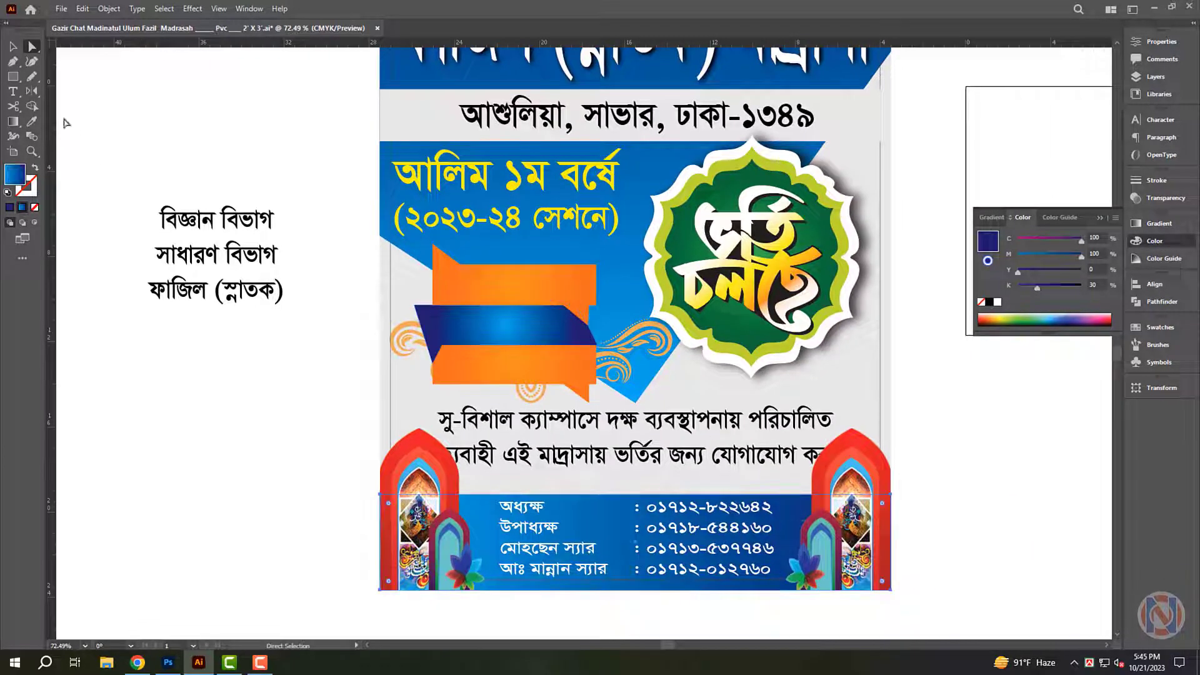
pyautogui.click(824, 226)
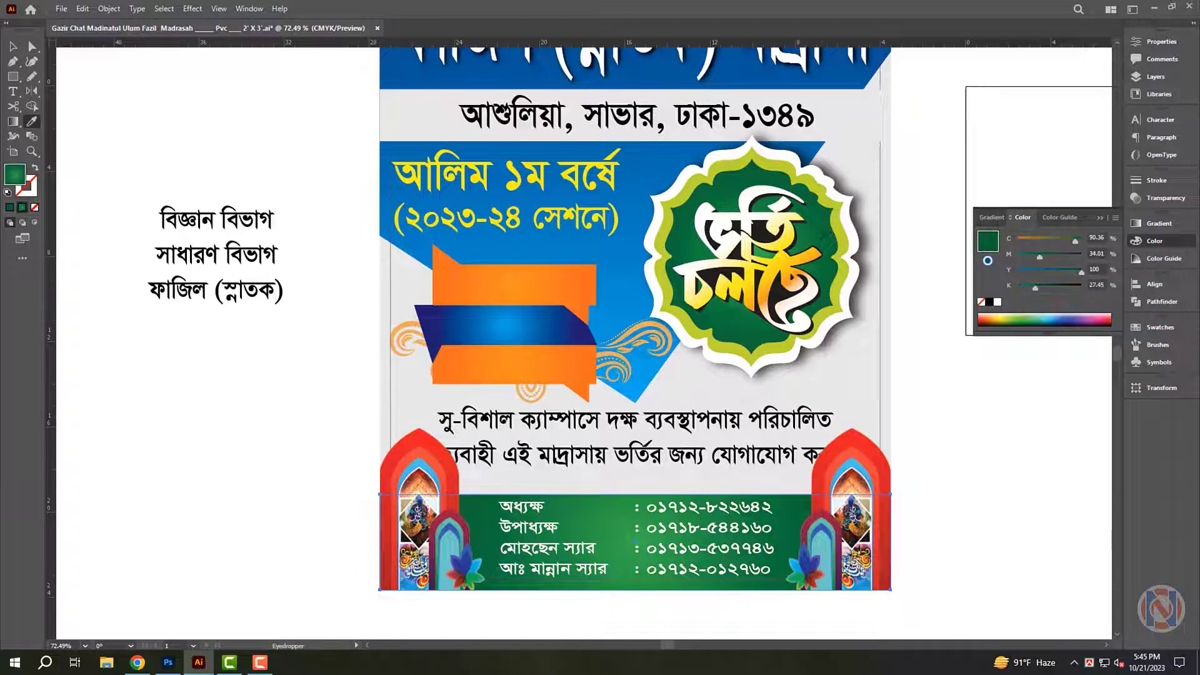
pyautogui.press('v')
pyautogui.click(1158, 223)
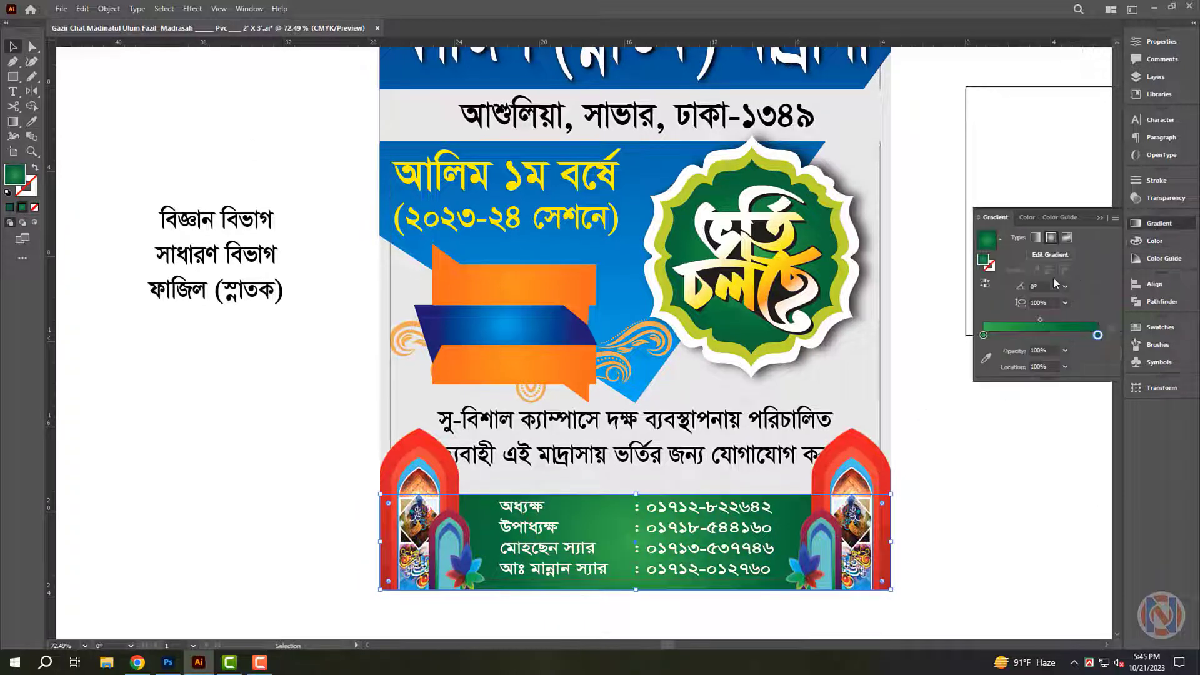
pyautogui.click(1036, 238)
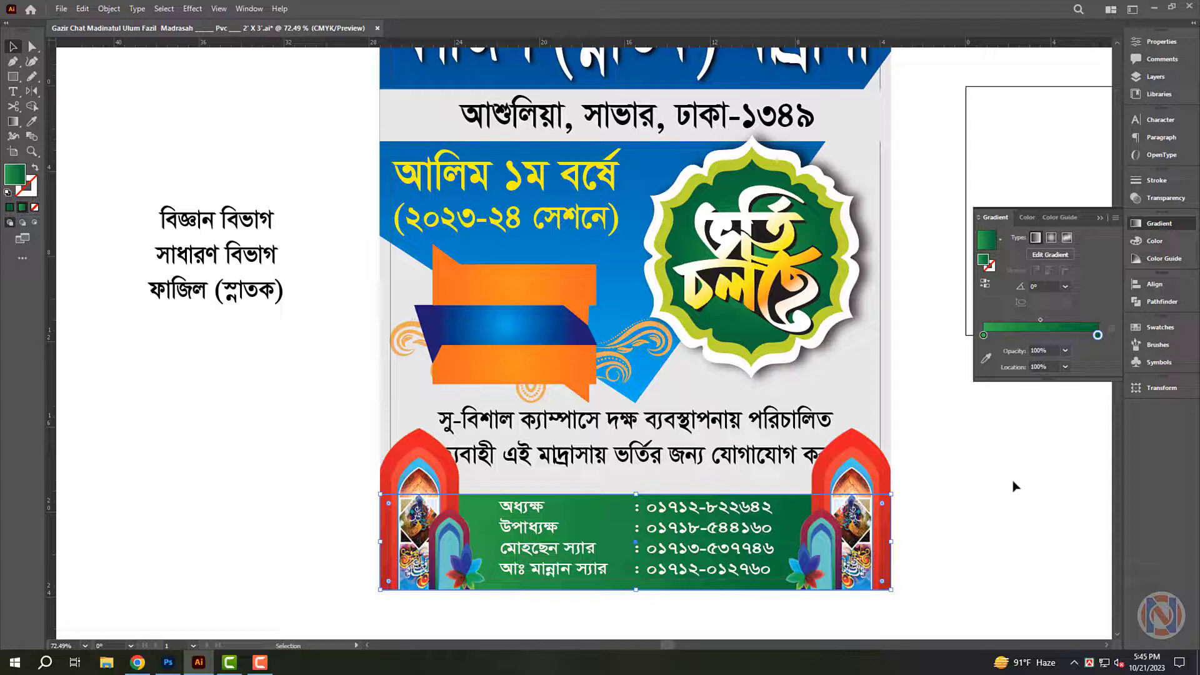
# Reselect the blue band within the ribbon banner.
pyautogui.click(528, 325)
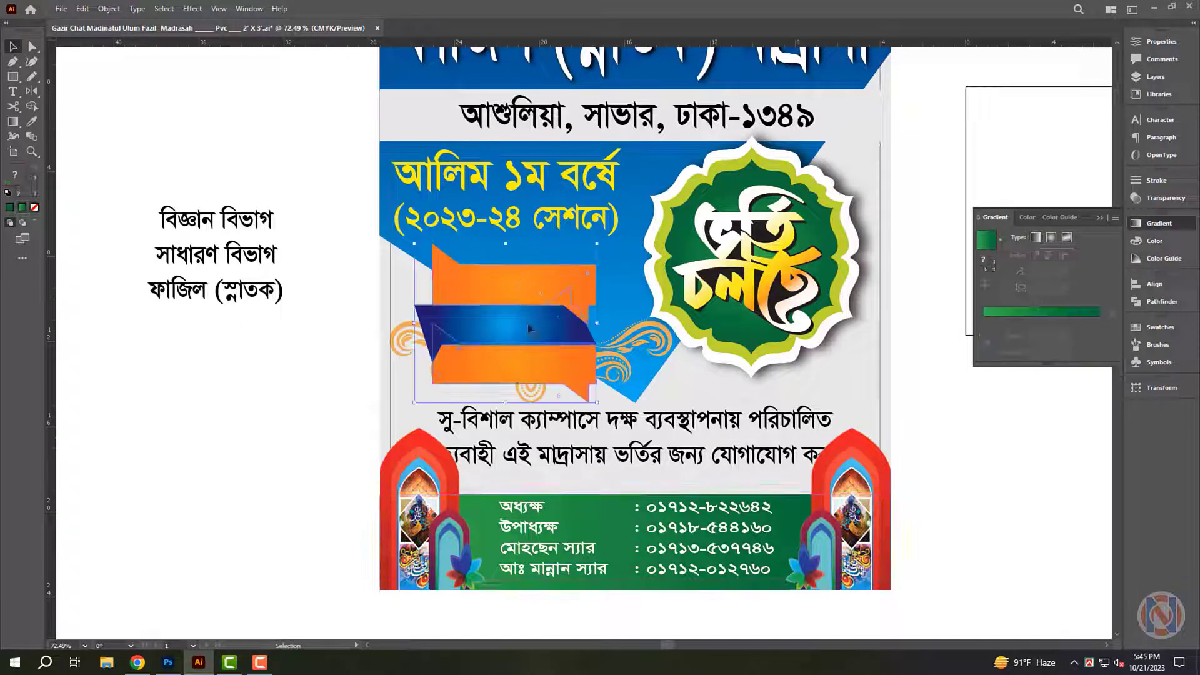
pyautogui.click(482, 305)
pyautogui.scroll(3, 531, 350)
pyautogui.scroll(-1, 563, 401)
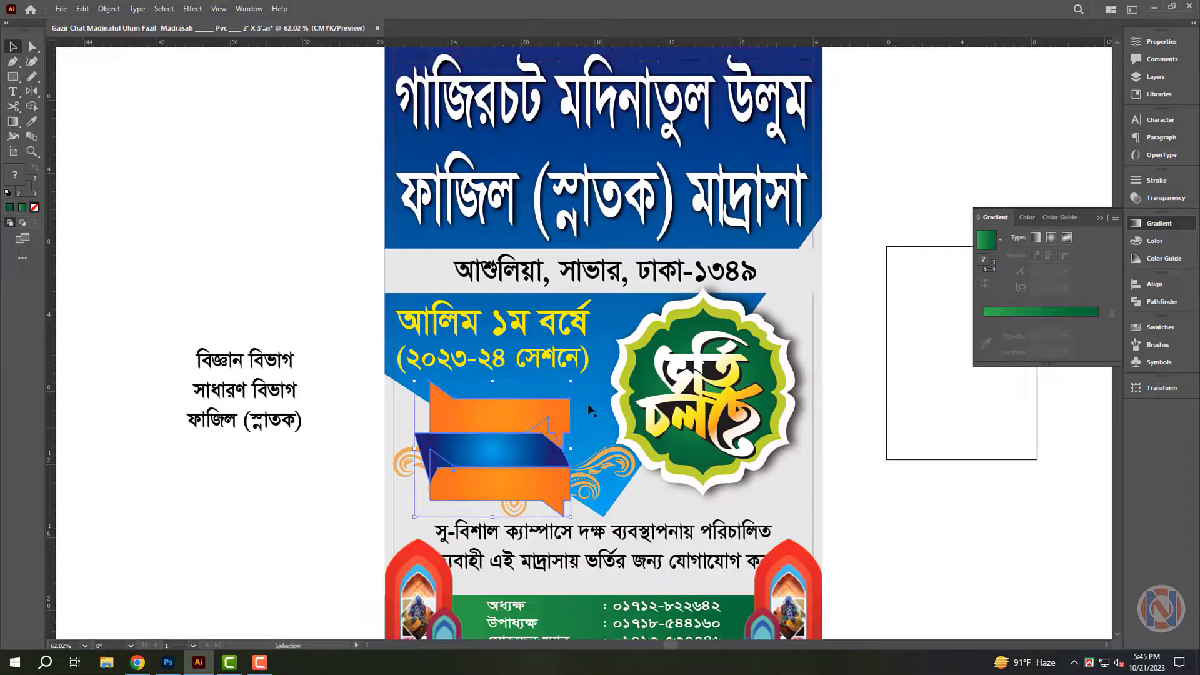
pyautogui.scroll(-2, 570, 413)
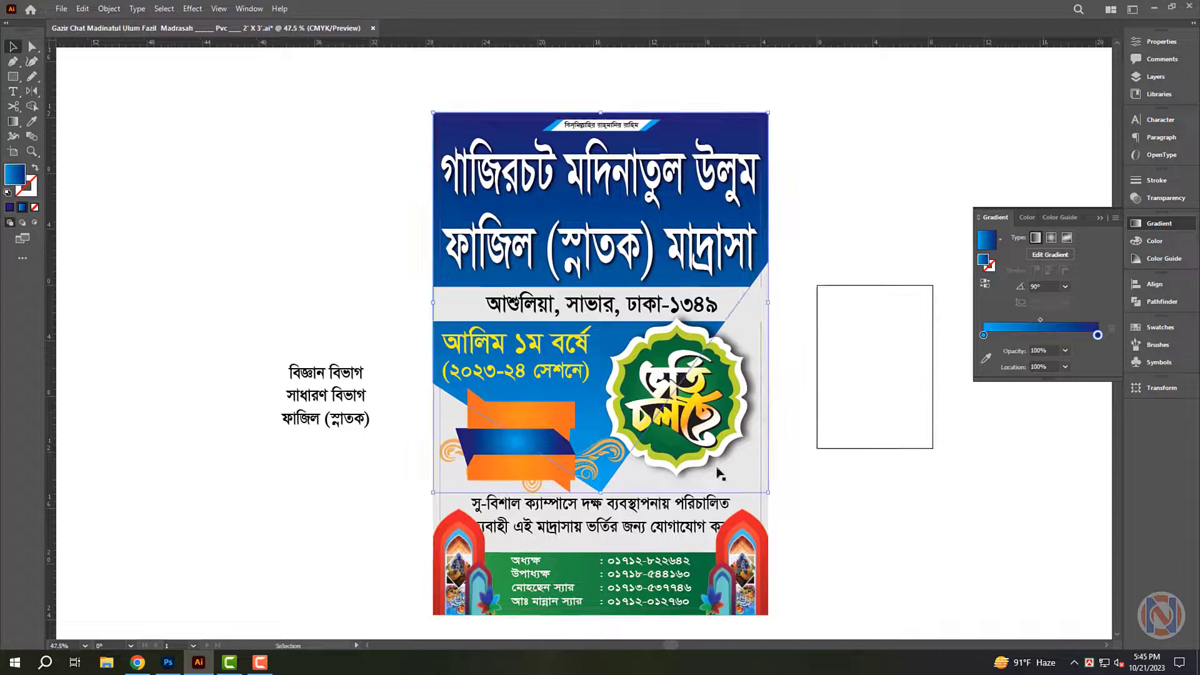
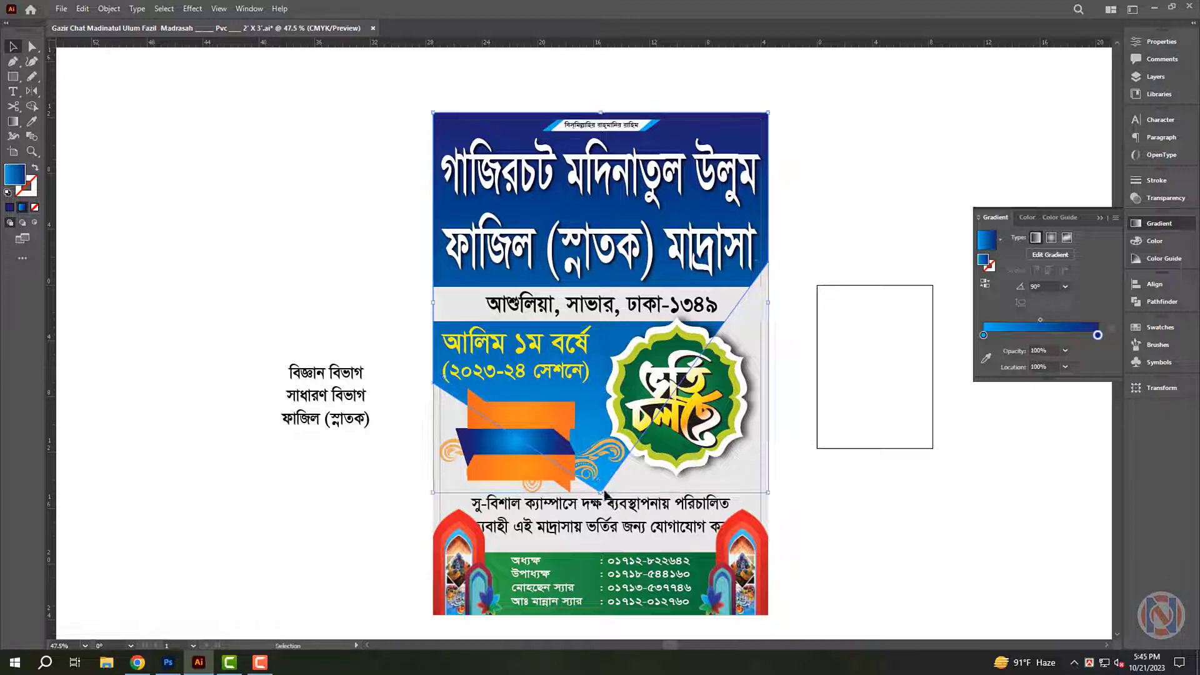
# Shorten the diagonal overlay shape from the bottom and set its opacity to 30%.
pyautogui.moveTo(604, 493)
pyautogui.mouseDown()
pyautogui.moveTo(609, 467)
pyautogui.moveTo(601, 493)
pyautogui.mouseUp()
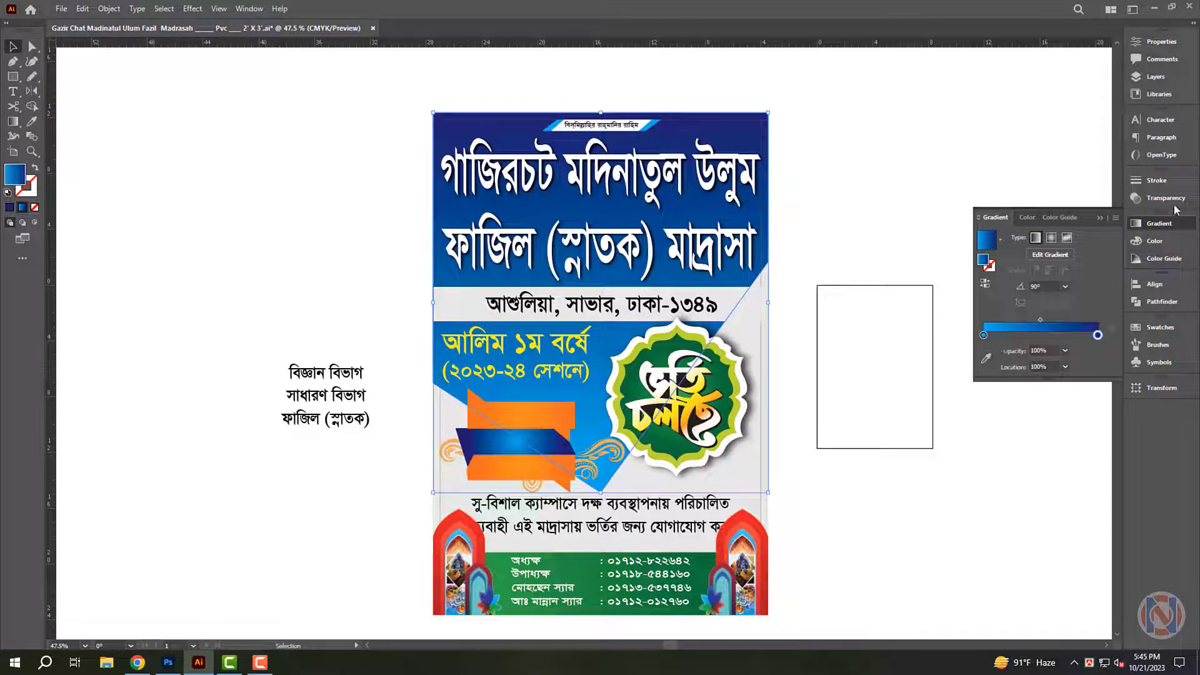
pyautogui.click(1166, 198)
pyautogui.click(1078, 194)
pyautogui.write('50')
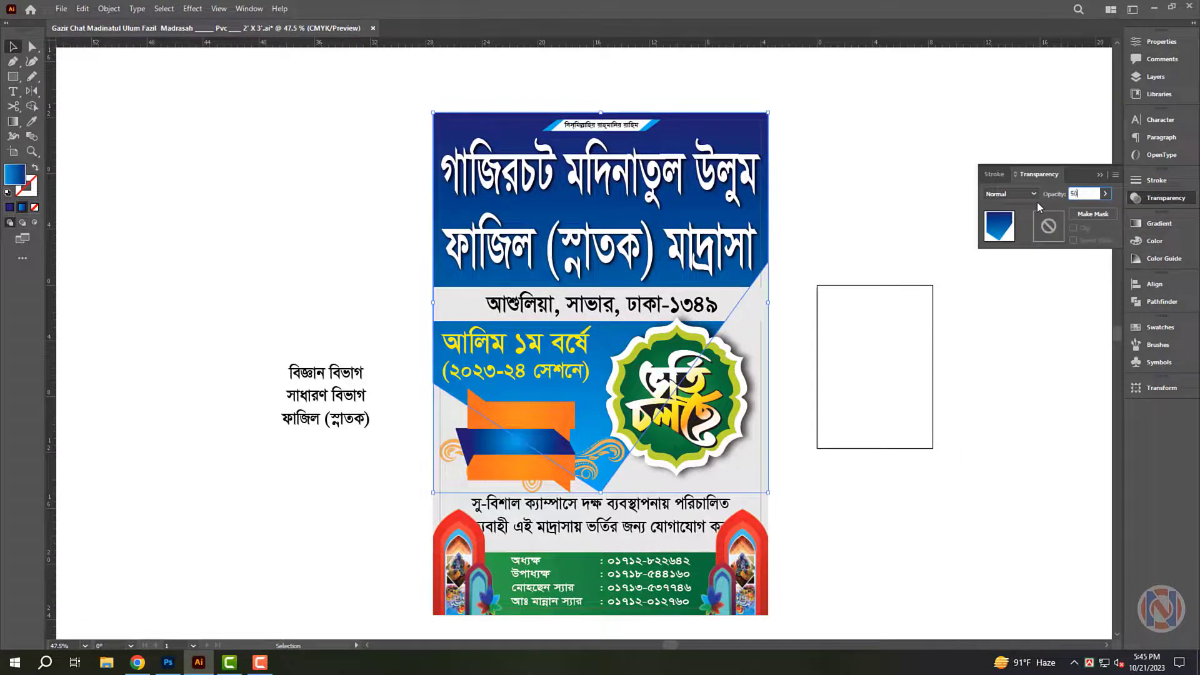
pyautogui.press('Return')
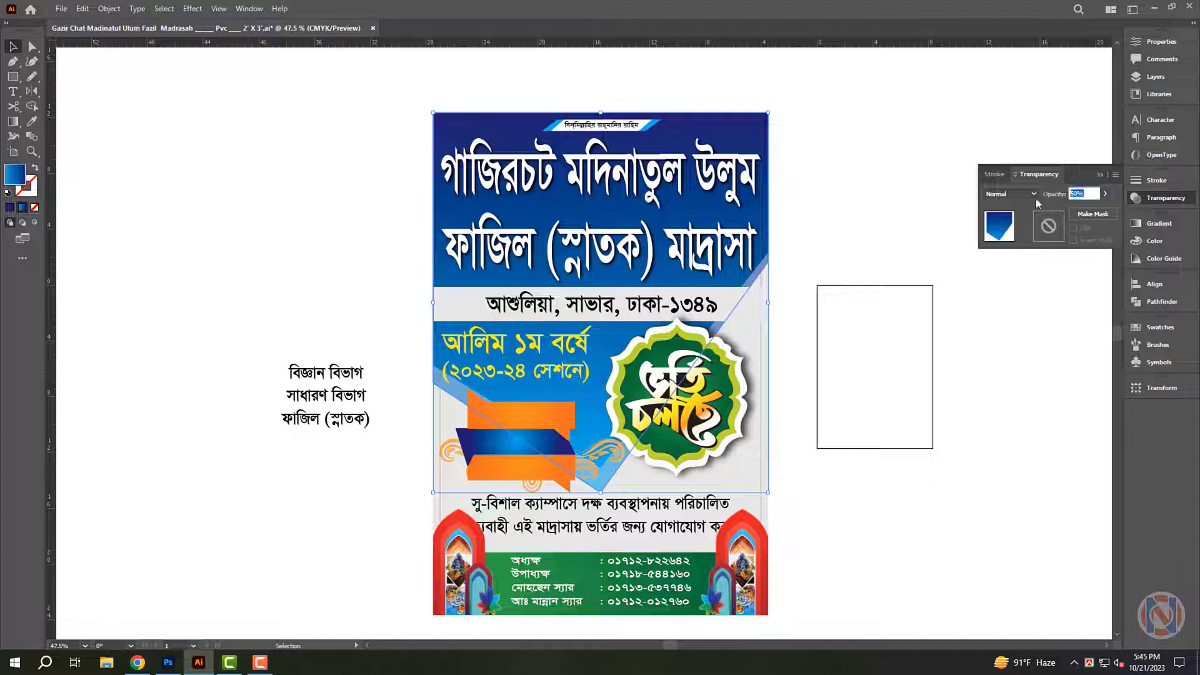
pyautogui.write('30')
pyautogui.press('Return')
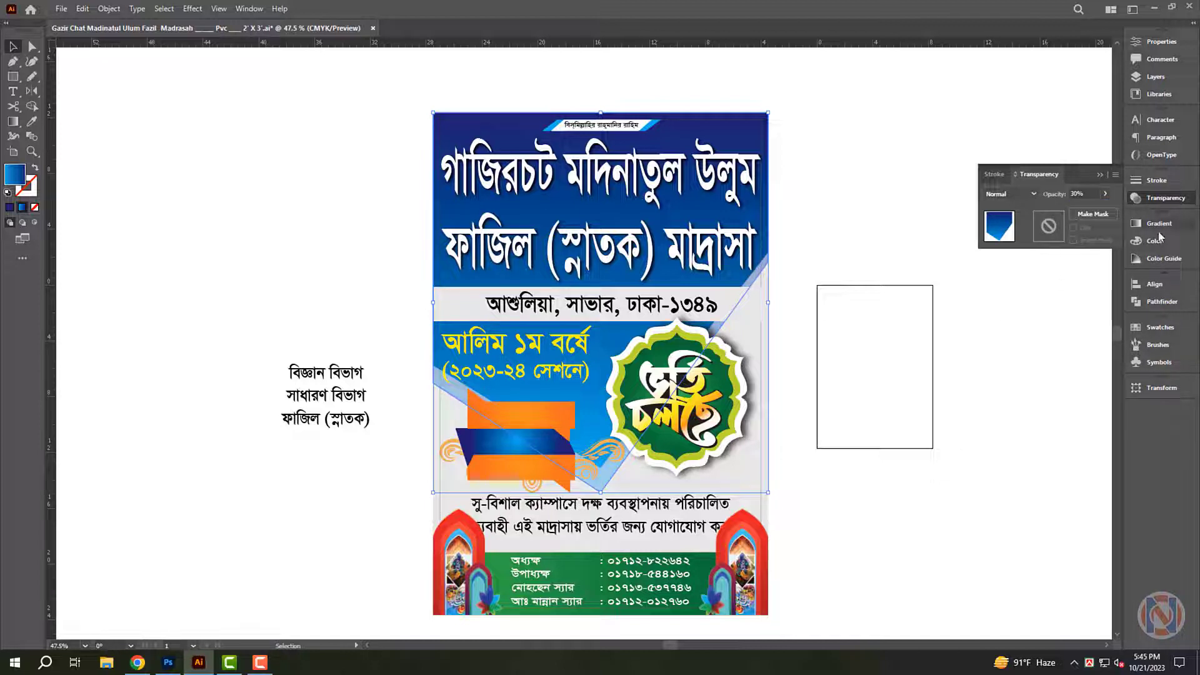
# Fill the overlay shape with a light grey of K 20.
pyautogui.click(1165, 245)
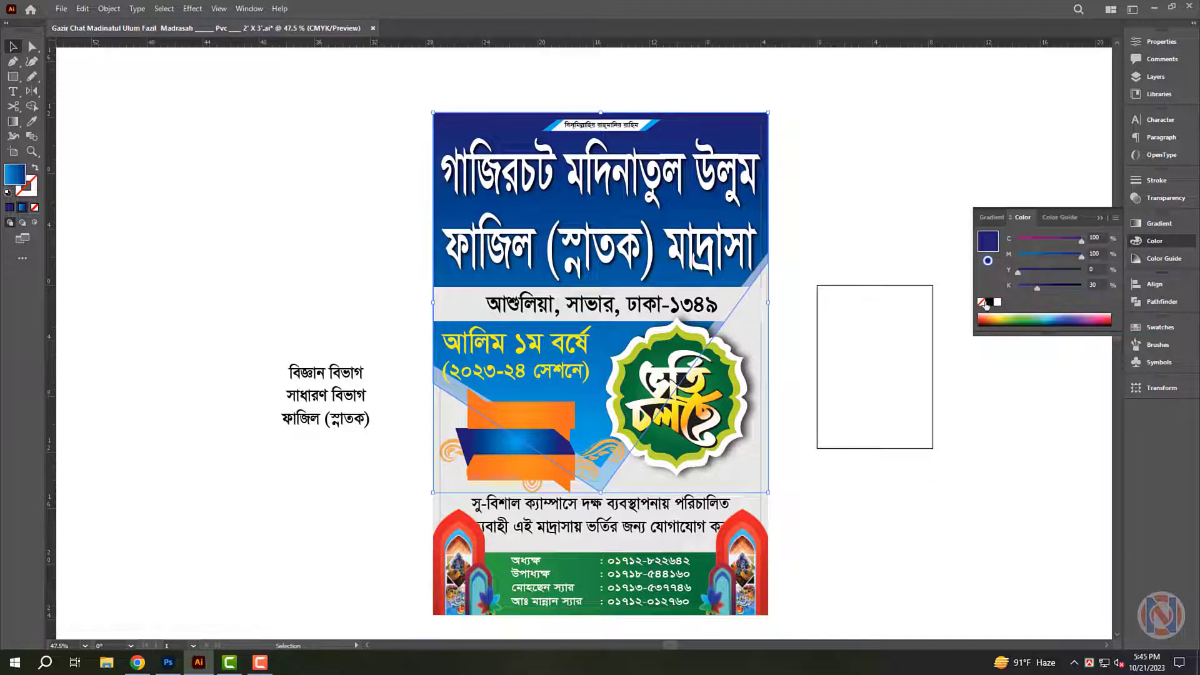
pyautogui.click(998, 303)
pyautogui.click(1080, 238)
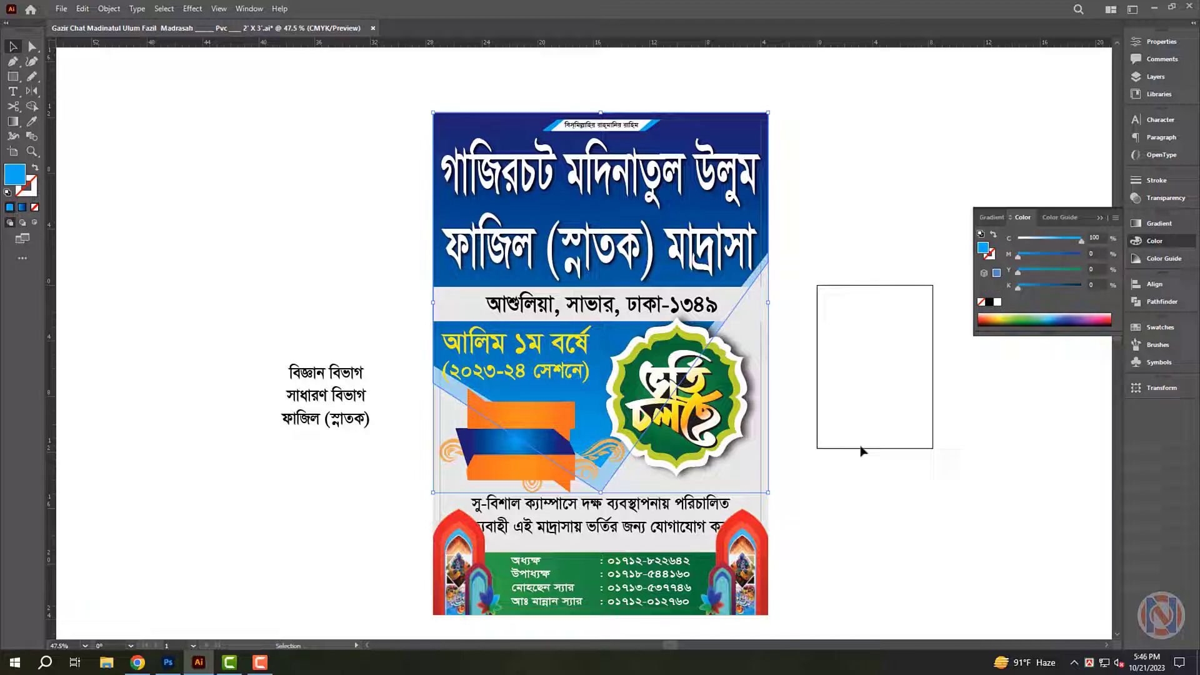
pyautogui.click(936, 433)
pyautogui.click(607, 476)
pyautogui.click(997, 303)
pyautogui.click(1165, 199)
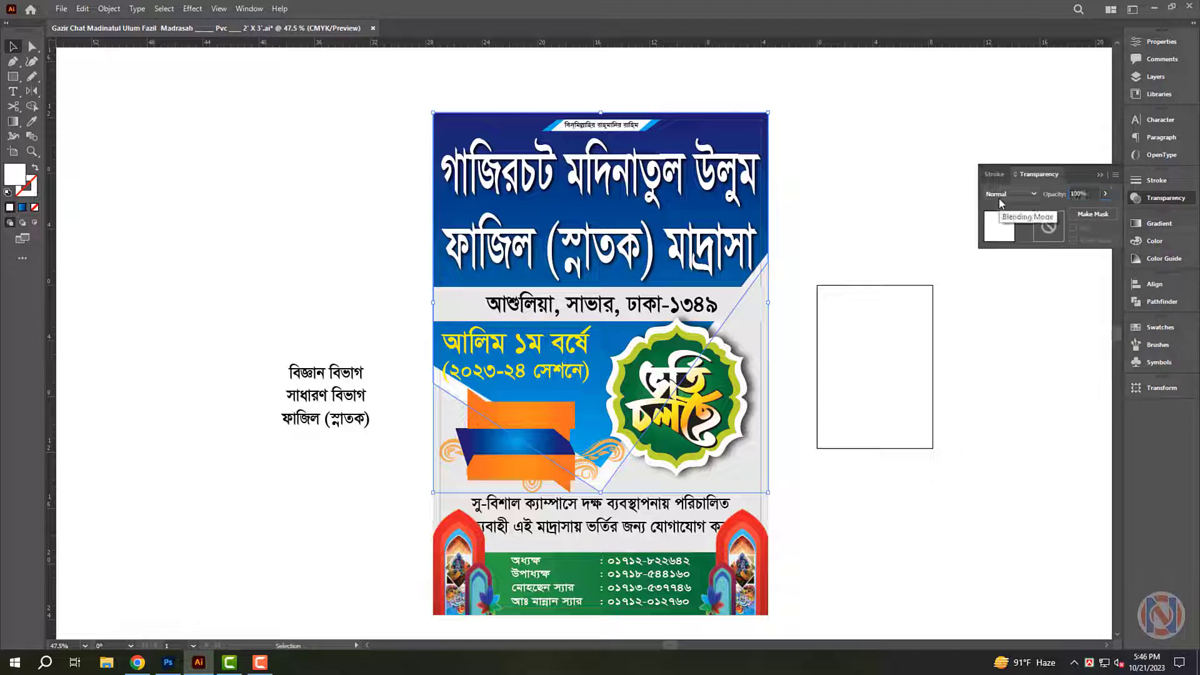
pyautogui.click(1154, 242)
pyautogui.click(1091, 285)
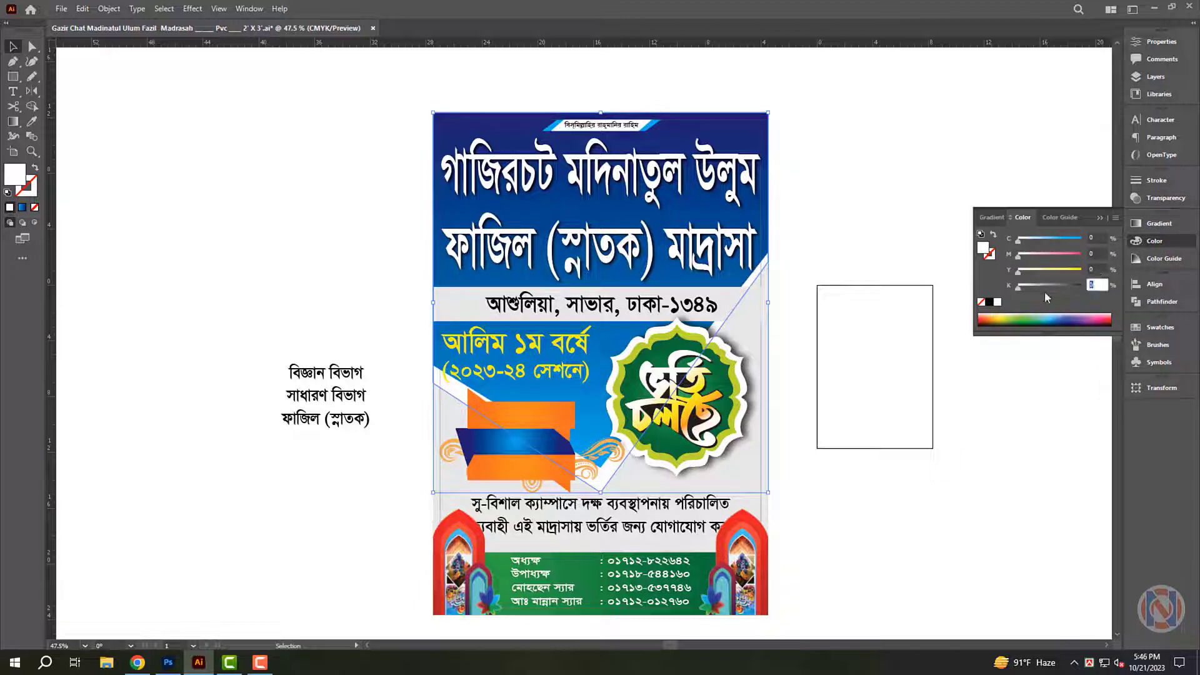
pyautogui.write('20')
pyautogui.press('Return')
pyautogui.click(908, 436)
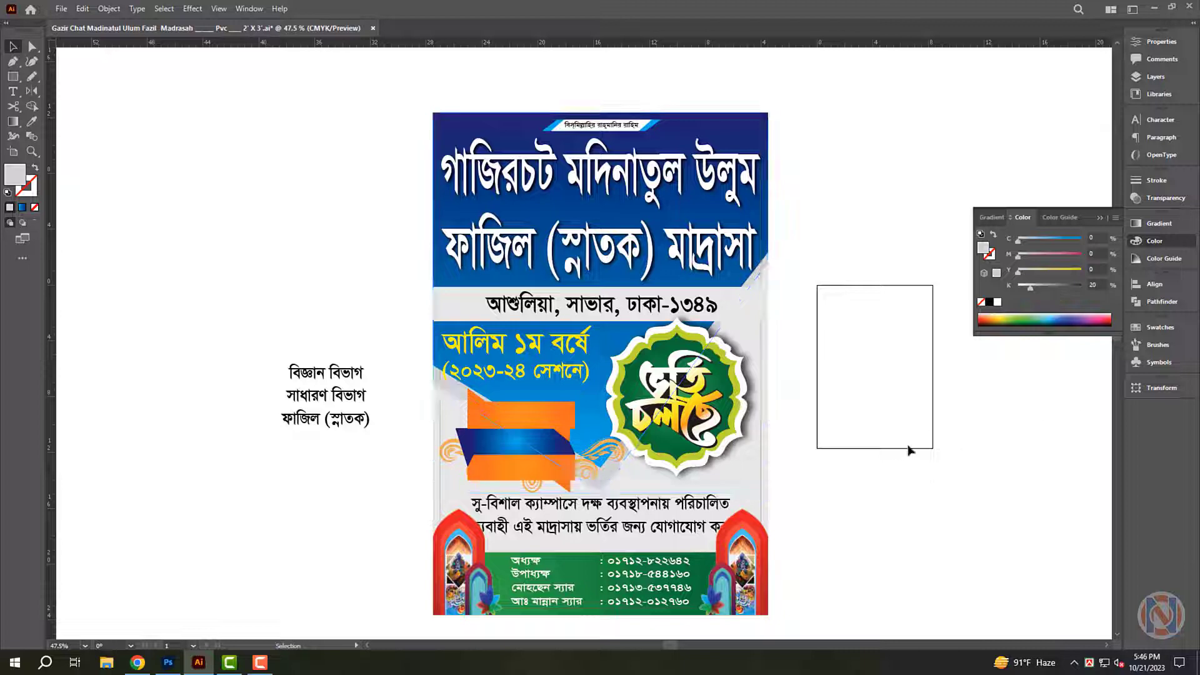
# Shrink the yellow class heading slightly.
pyautogui.moveTo(473, 377); pyautogui.dragTo(593, 392)
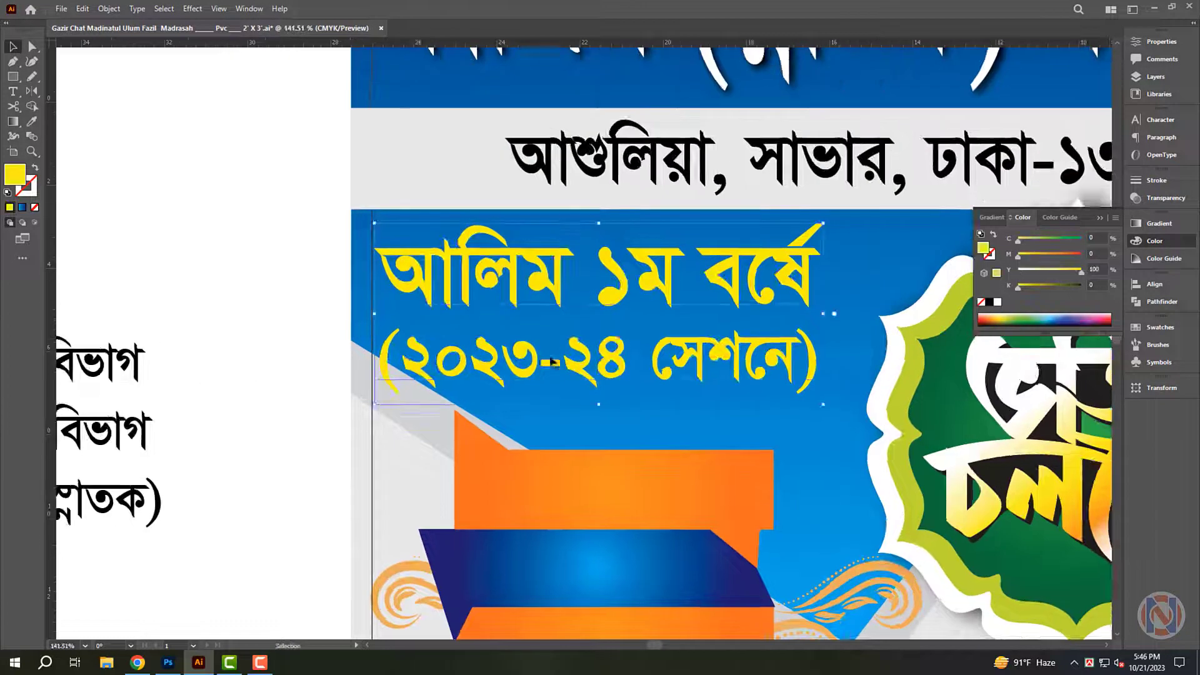
pyautogui.click(394, 402)
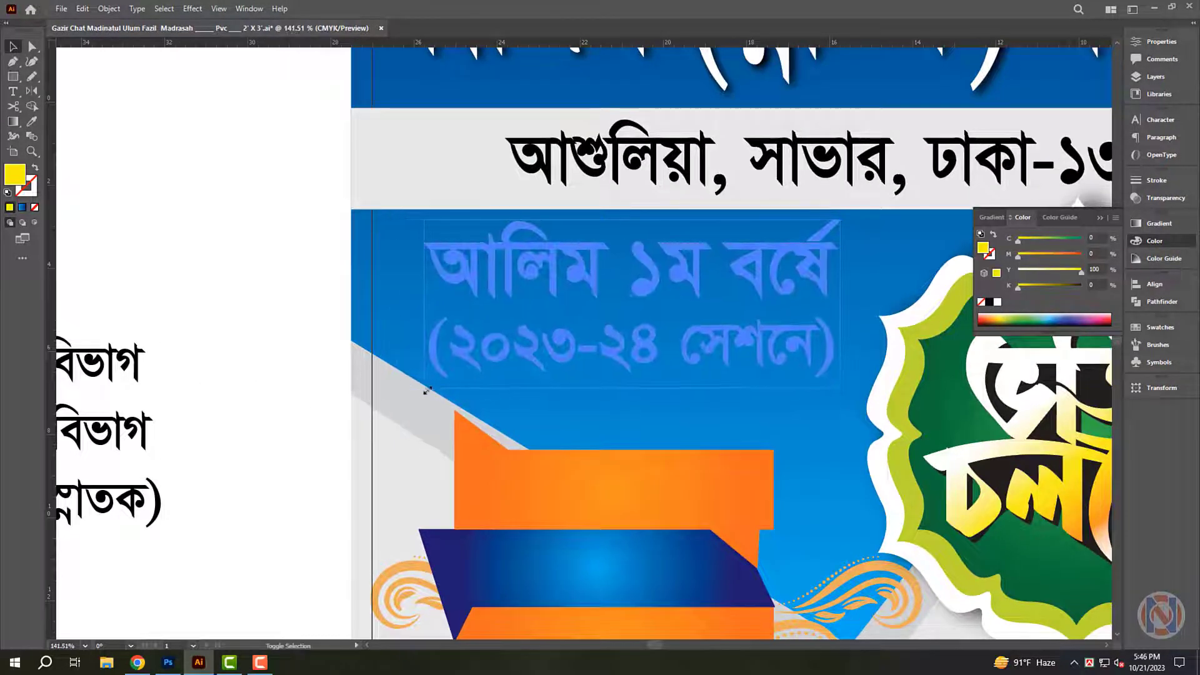
pyautogui.moveTo(394, 402)
pyautogui.mouseDown()
pyautogui.moveTo(430, 384)
pyautogui.moveTo(400, 372)
pyautogui.mouseUp()
pyautogui.click(663, 433)
pyautogui.scroll(-1, 663, 434)
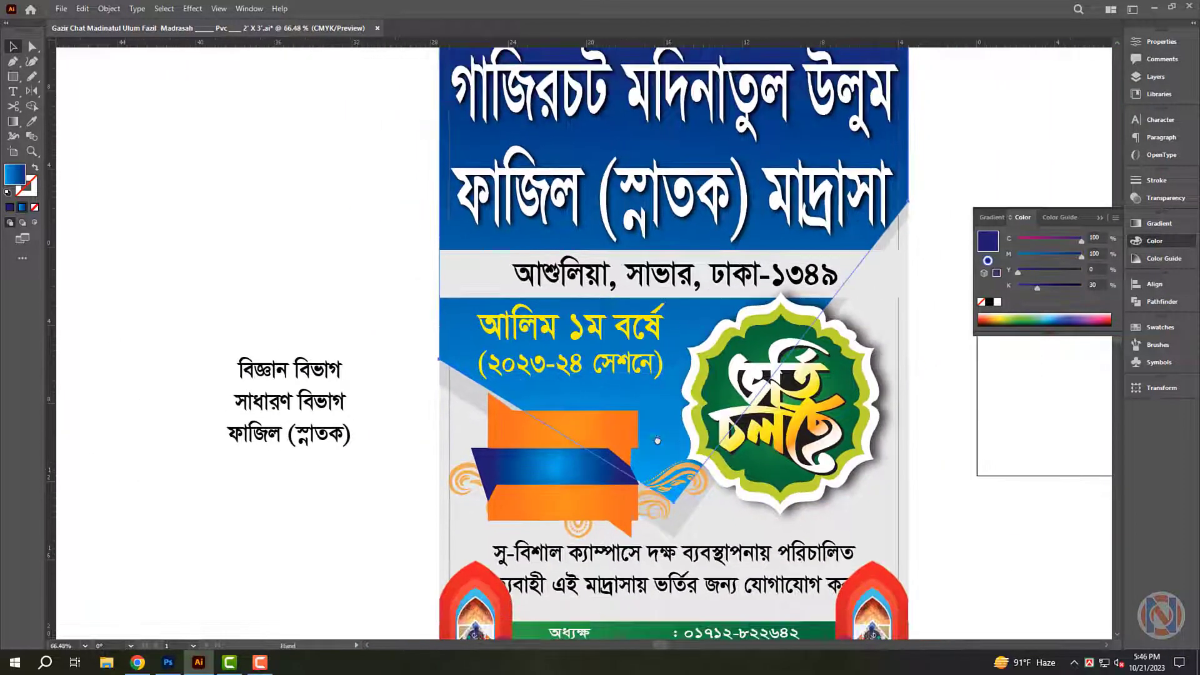
# Move the three department labels onto the banner, bring them in front, make them white and enlarge them.
pyautogui.click(353, 442)
pyautogui.moveTo(337, 450); pyautogui.dragTo(622, 508)
pyautogui.hotkey('ctrl', 'shift', ']')
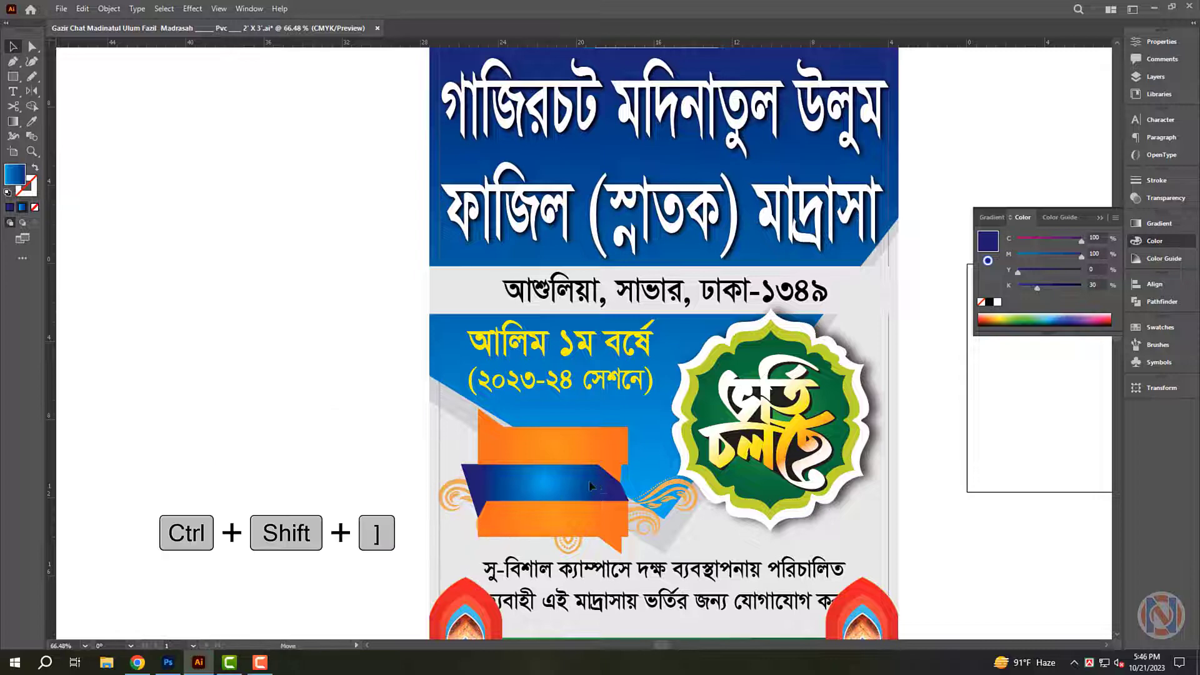
pyautogui.scroll(3, 530, 547)
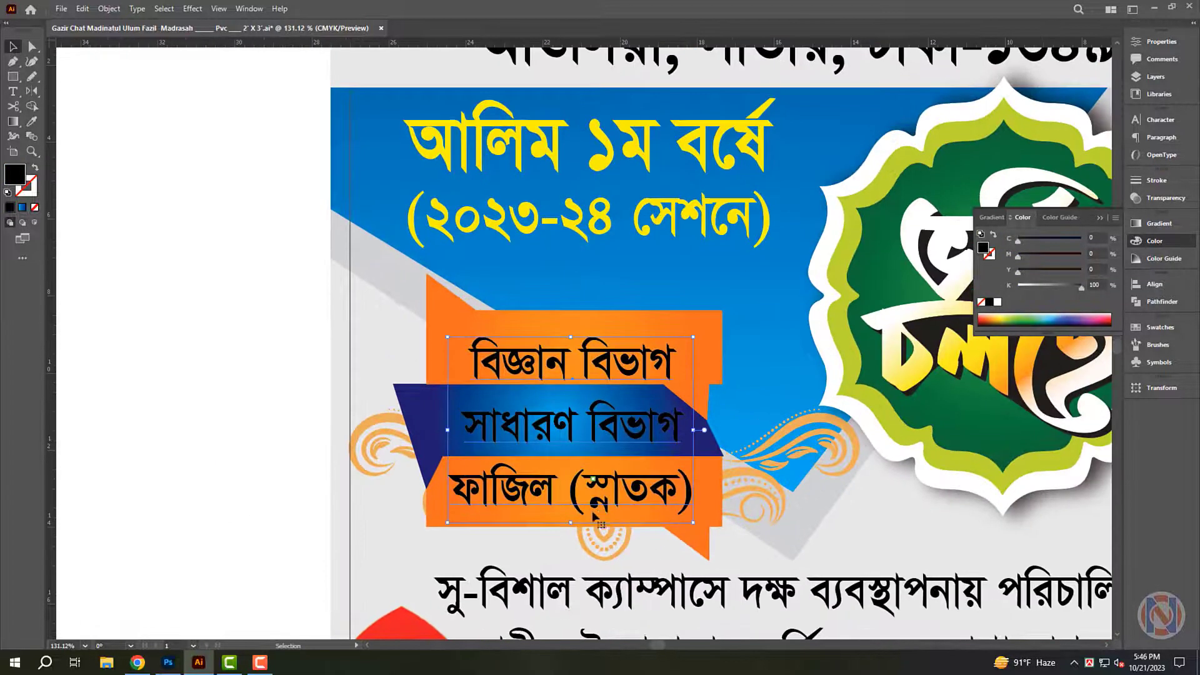
pyautogui.moveTo(611, 423); pyautogui.dragTo(598, 410)
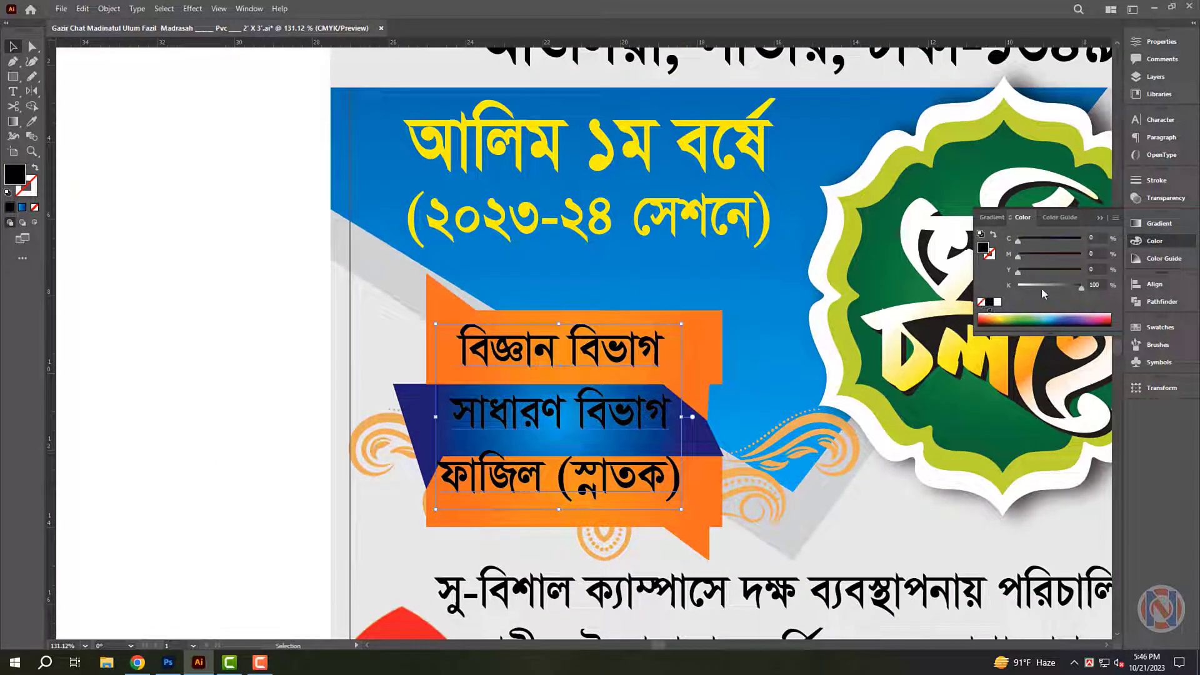
pyautogui.click(998, 302)
pyautogui.moveTo(682, 509); pyautogui.dragTo(688, 527)
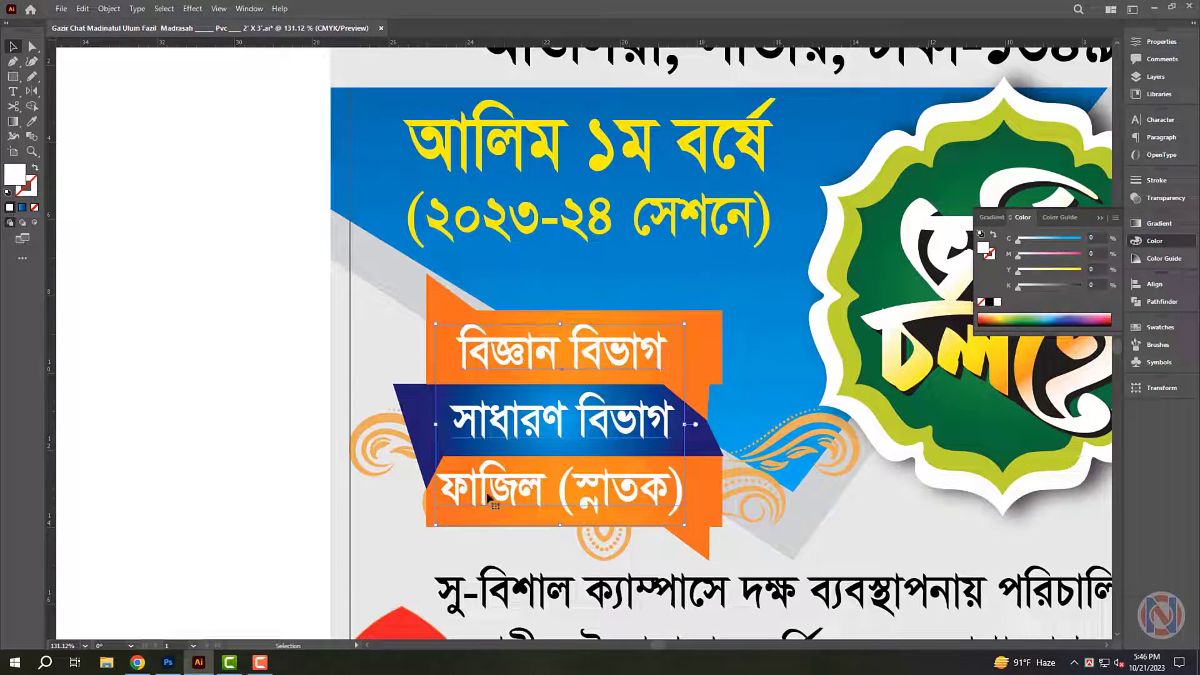
pyautogui.press('t')
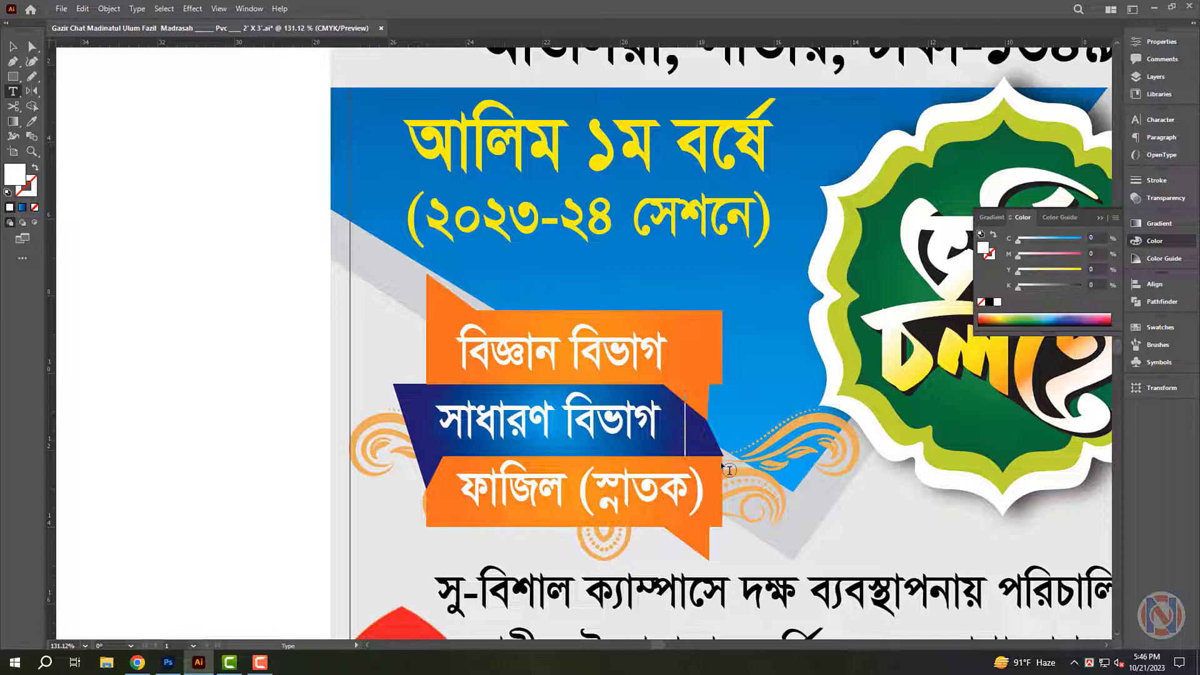
pyautogui.press('Escape')
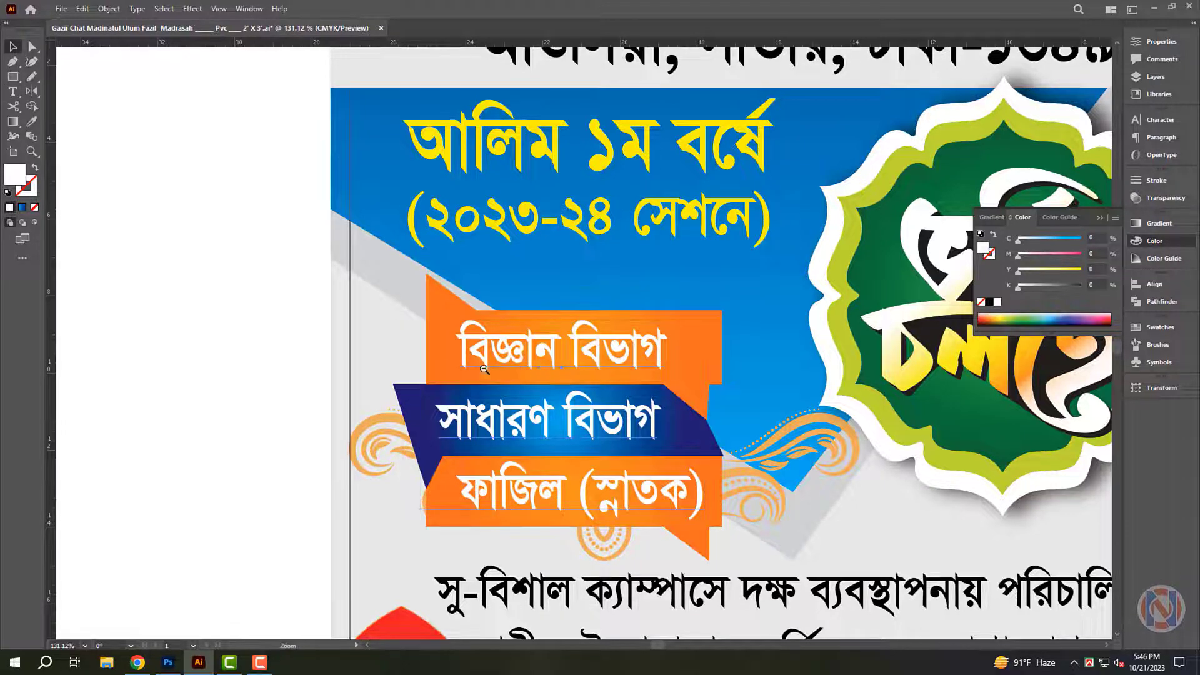
# Set the department labels in Li Ador Noirrit A-V1 Bold.
pyautogui.scroll(-5, 299, 349)
pyautogui.scroll(3, 496, 322)
pyautogui.click(1160, 120)
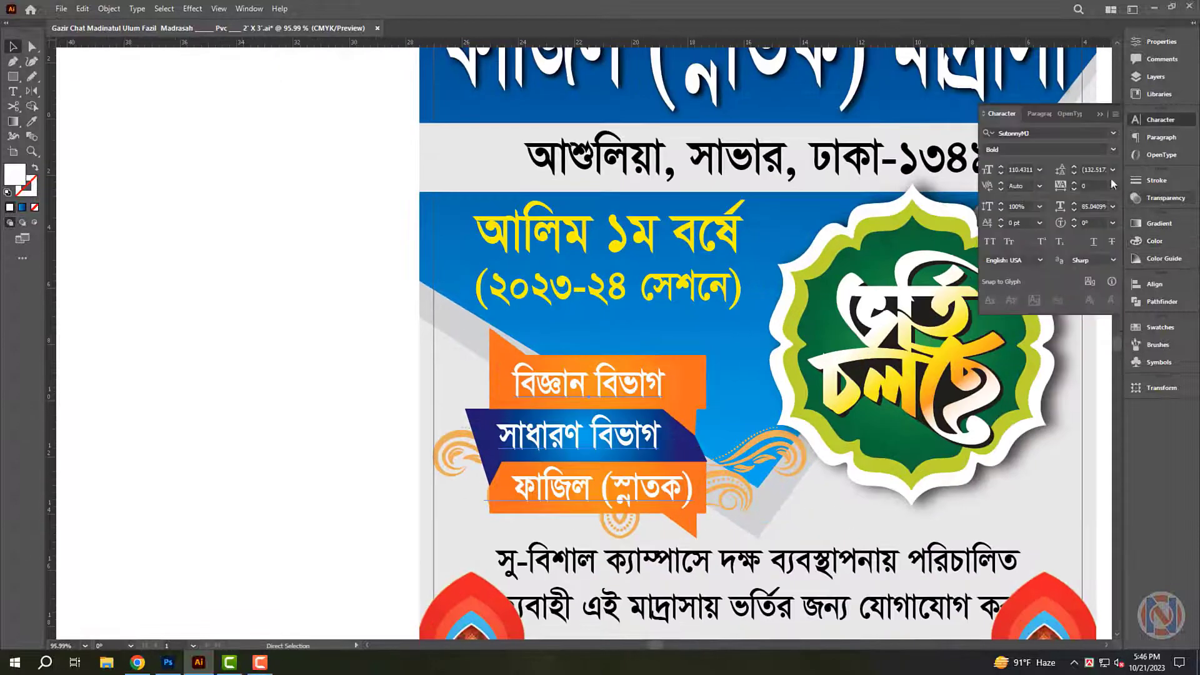
pyautogui.click(1049, 134)
pyautogui.write('li')
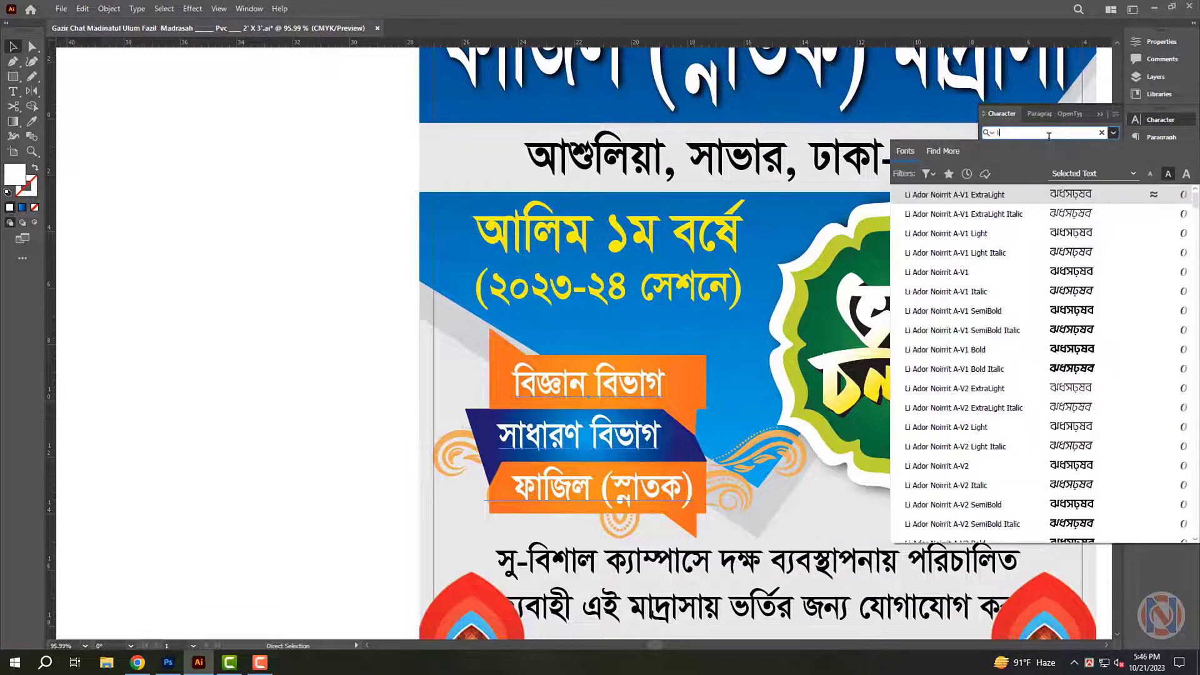
pyautogui.write(' n')
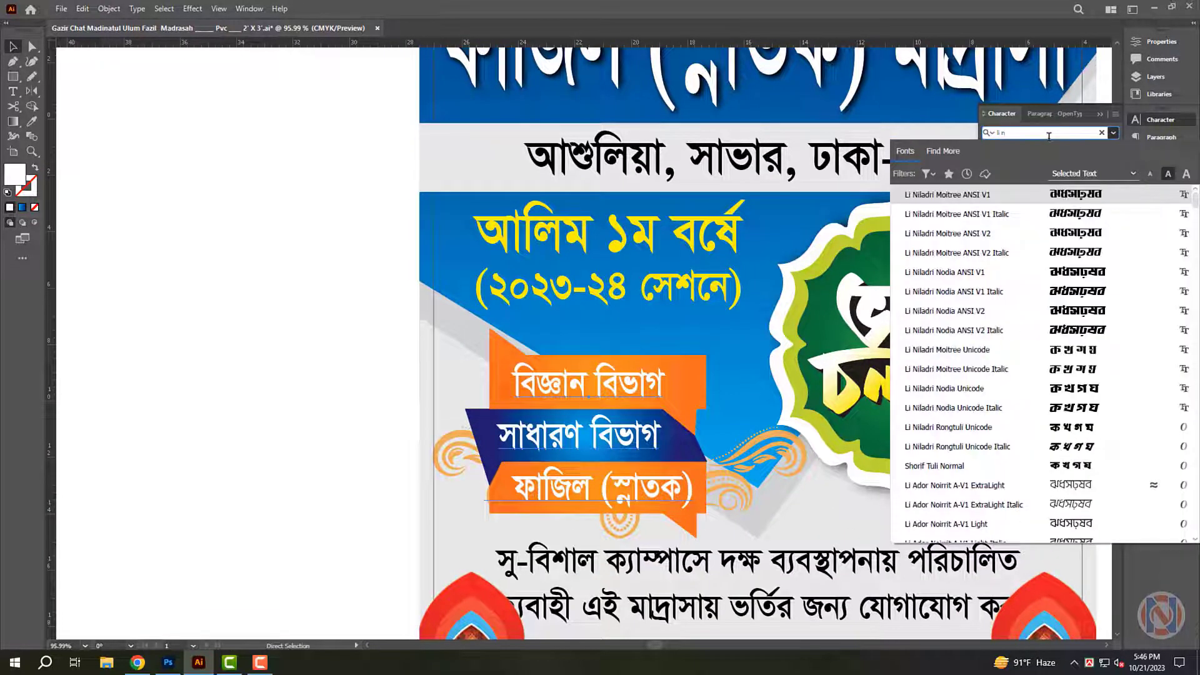
pyautogui.scroll(-3, 1087, 463)
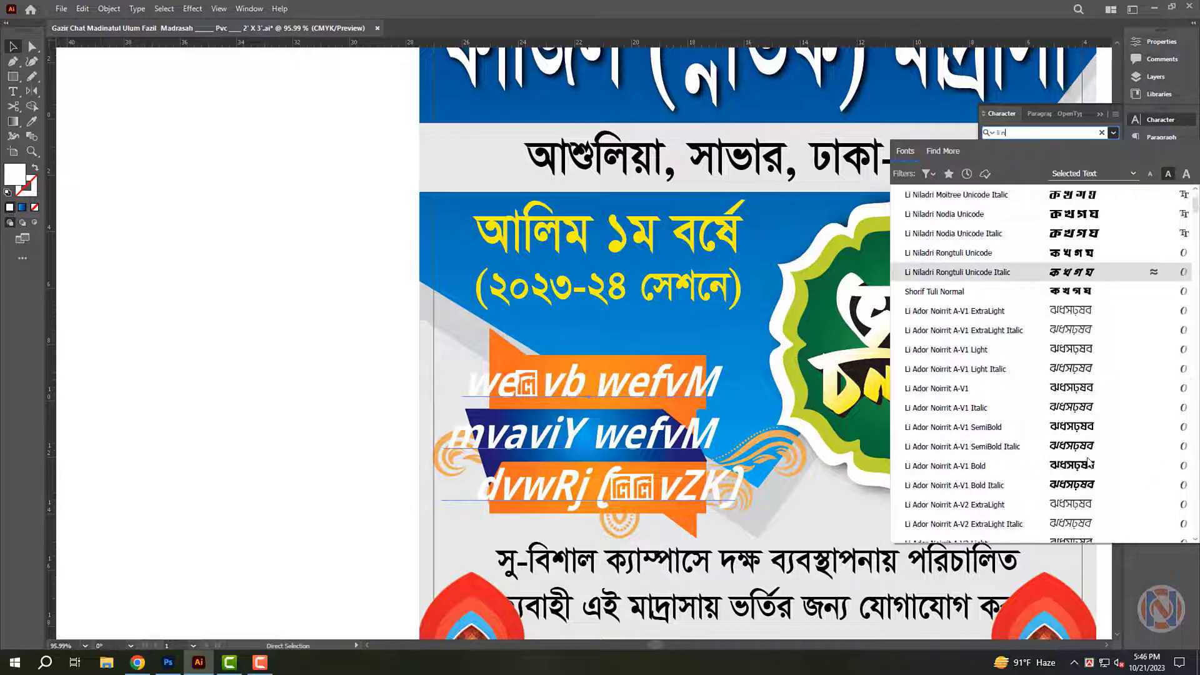
pyautogui.click(1088, 465)
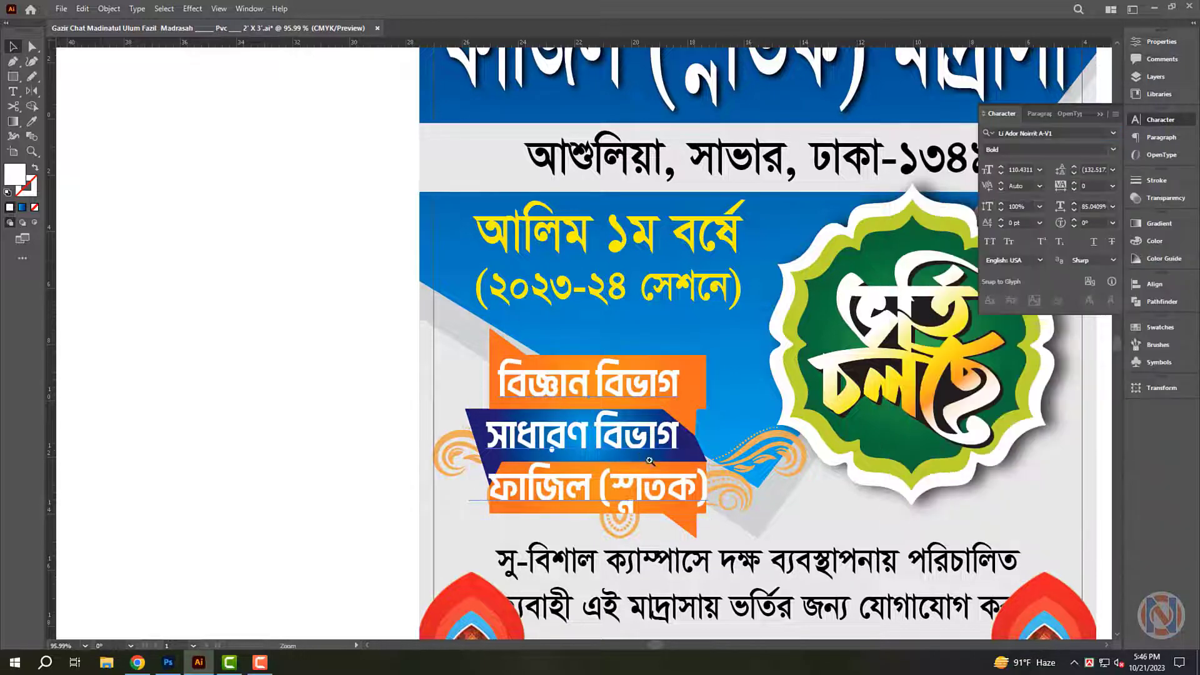
pyautogui.scroll(2, 619, 446)
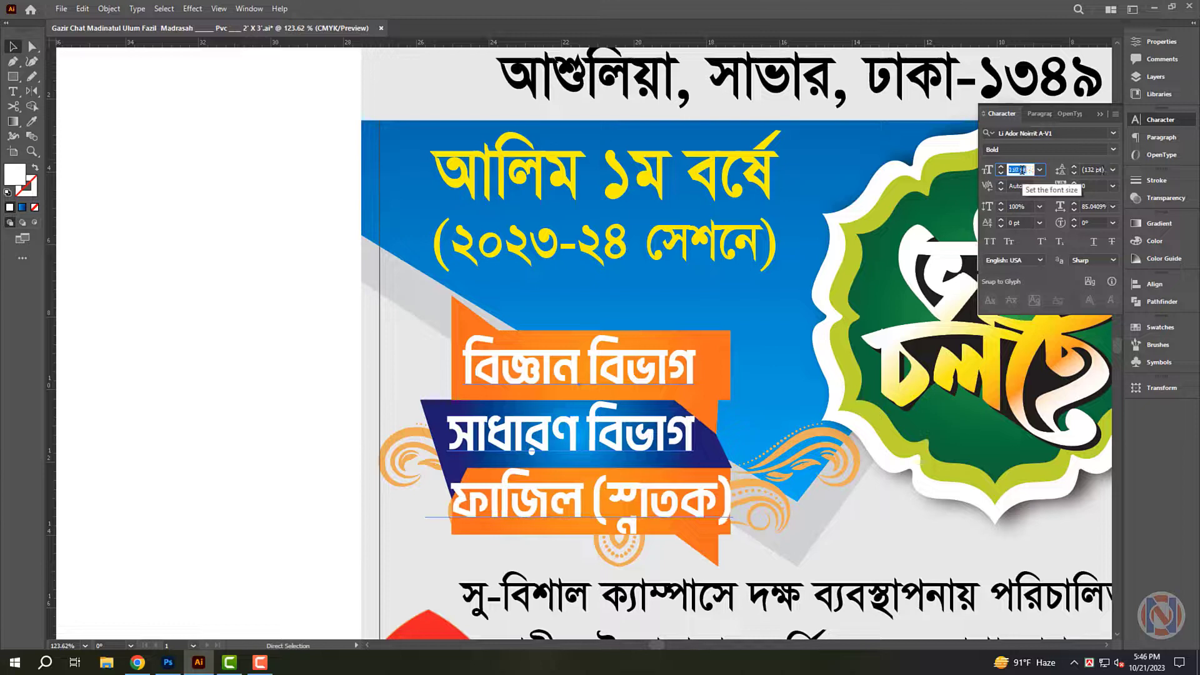
# Give the labels a 100 pt font size and 130 pt leading.
pyautogui.write('100')
pyautogui.press('Return')
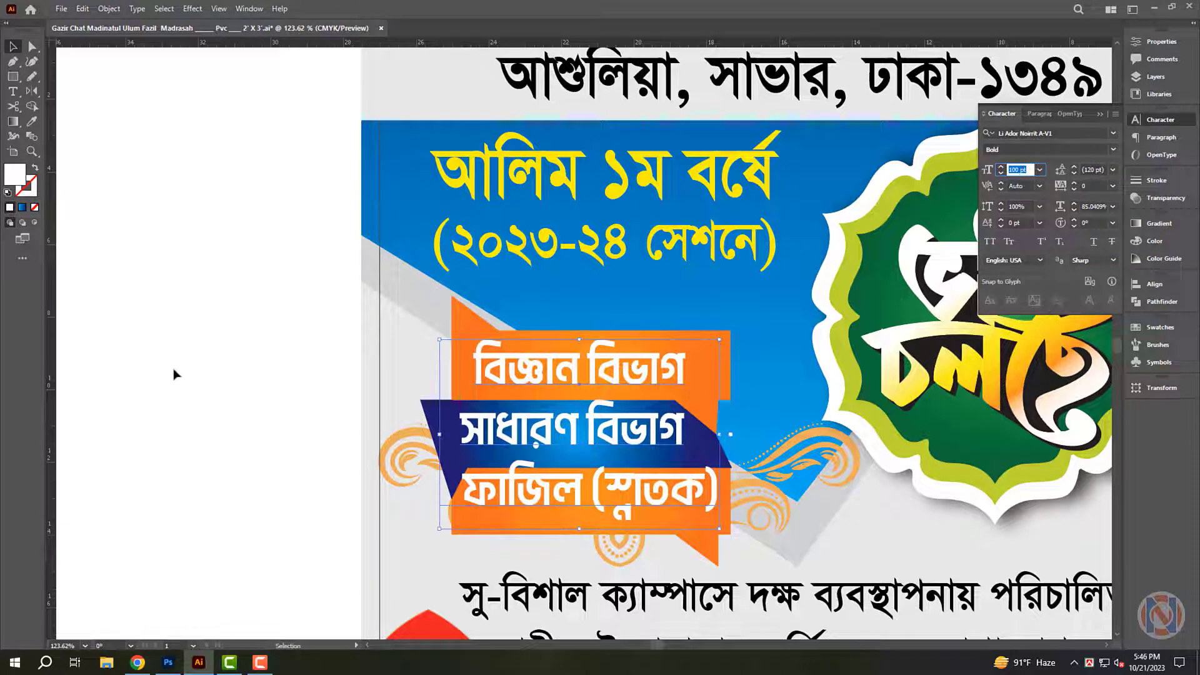
pyautogui.press('v')
pyautogui.click(1099, 169)
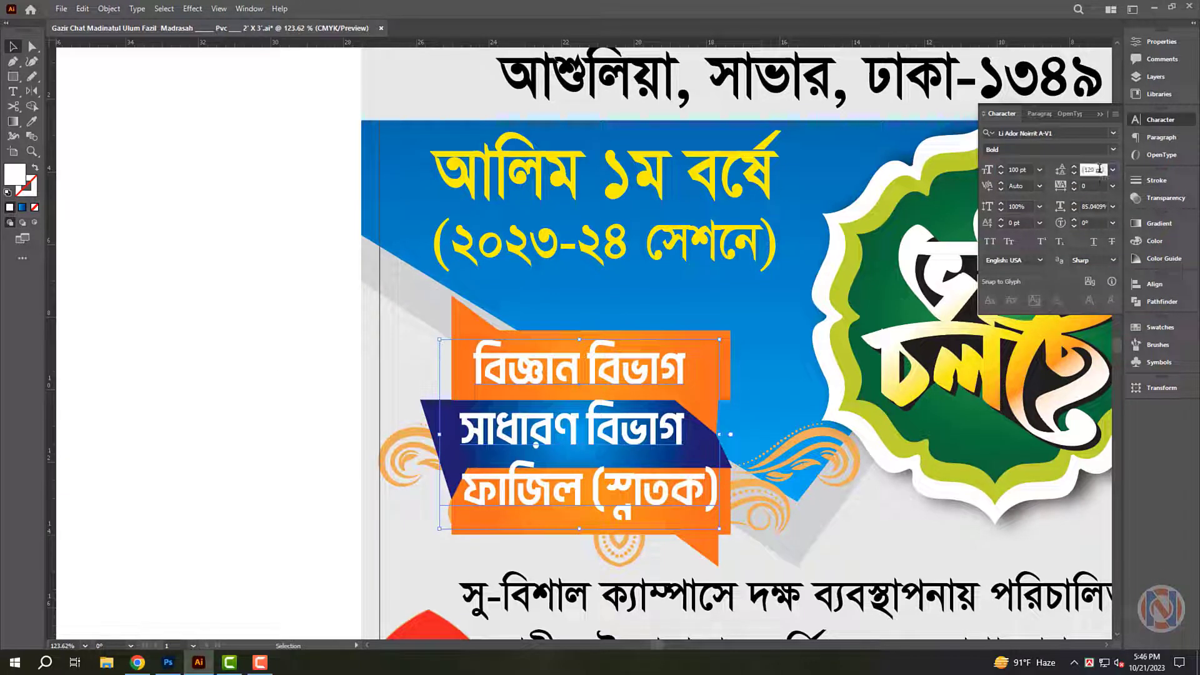
pyautogui.scroll(4, 1099, 169)
pyautogui.scroll(3, 1098, 169)
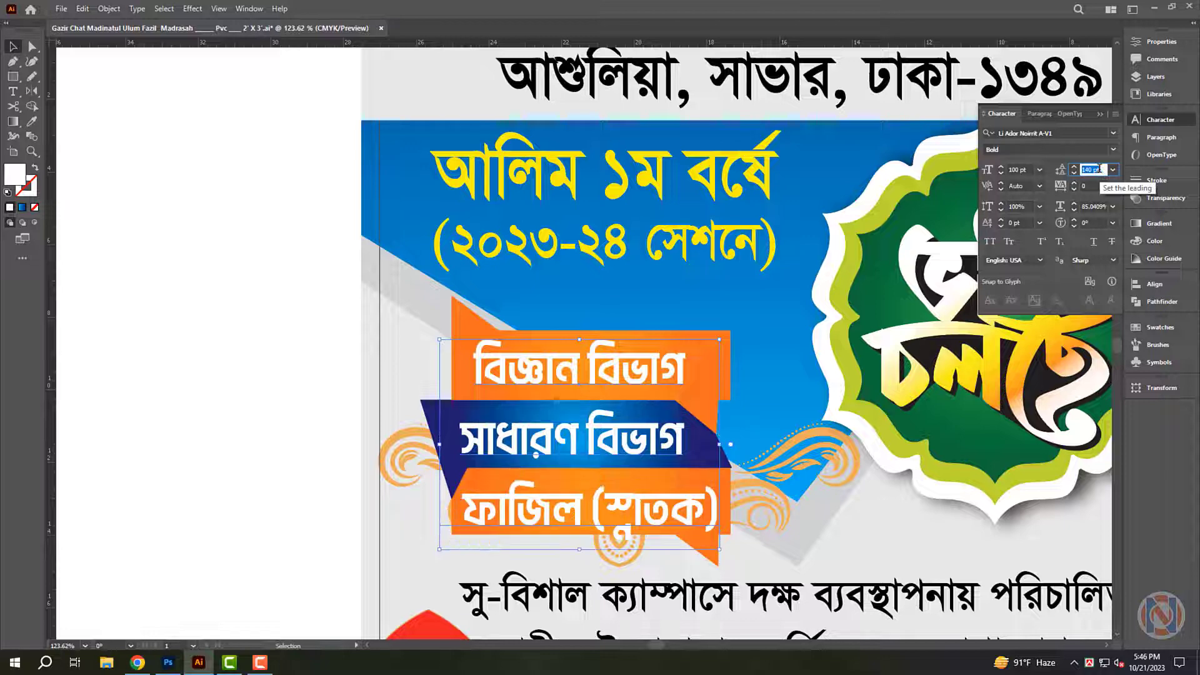
pyautogui.scroll(3, 1098, 169)
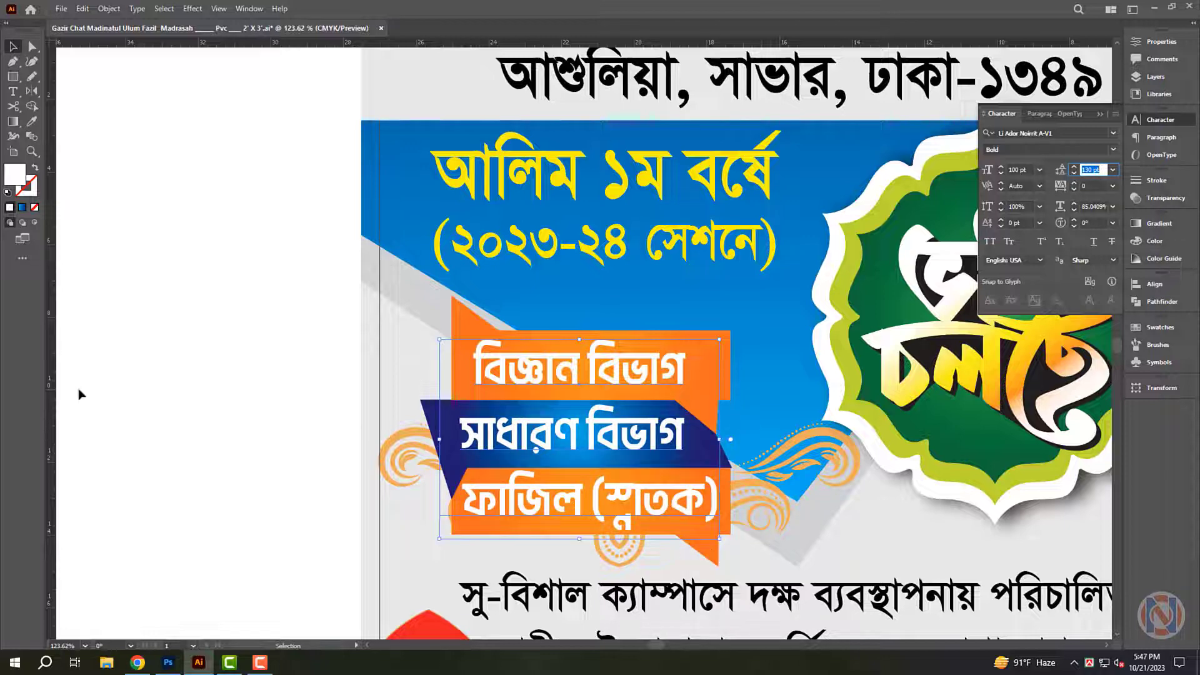
pyautogui.press('Return')
pyautogui.scroll(-3, 329, 429)
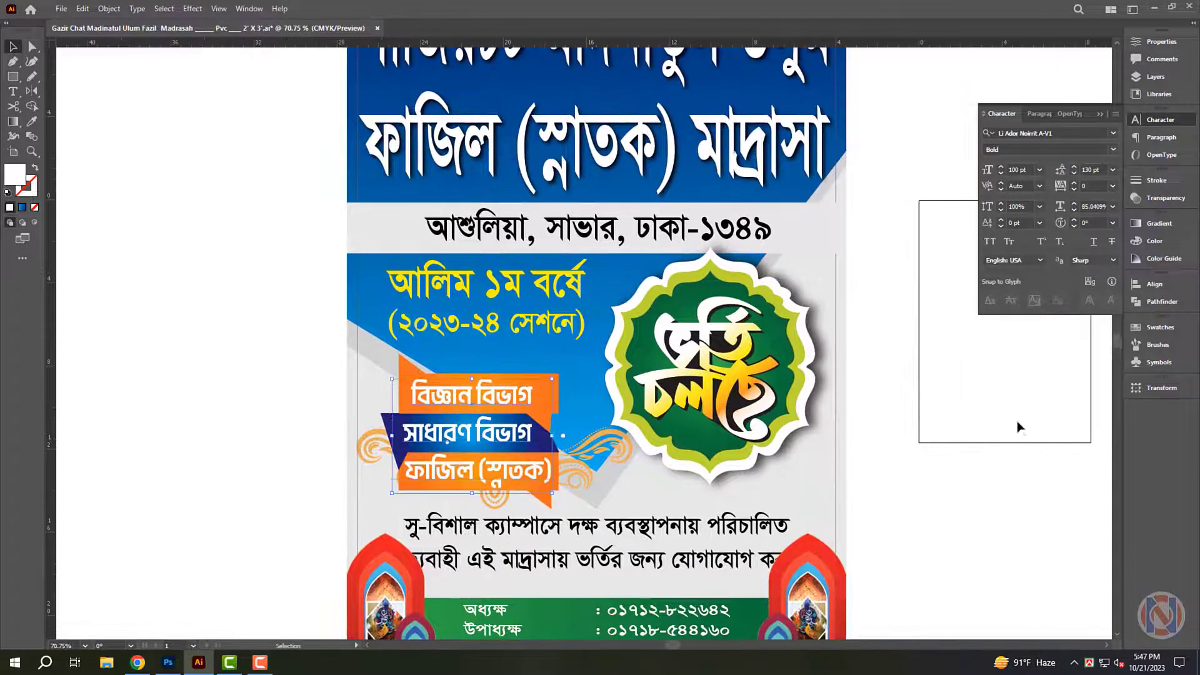
# Change the two-line invitation text's font to Shorif Jonota Bijoy 52.
pyautogui.scroll(-1, 1020, 427)
pyautogui.scroll(-1, 876, 437)
pyautogui.scroll(2, 750, 469)
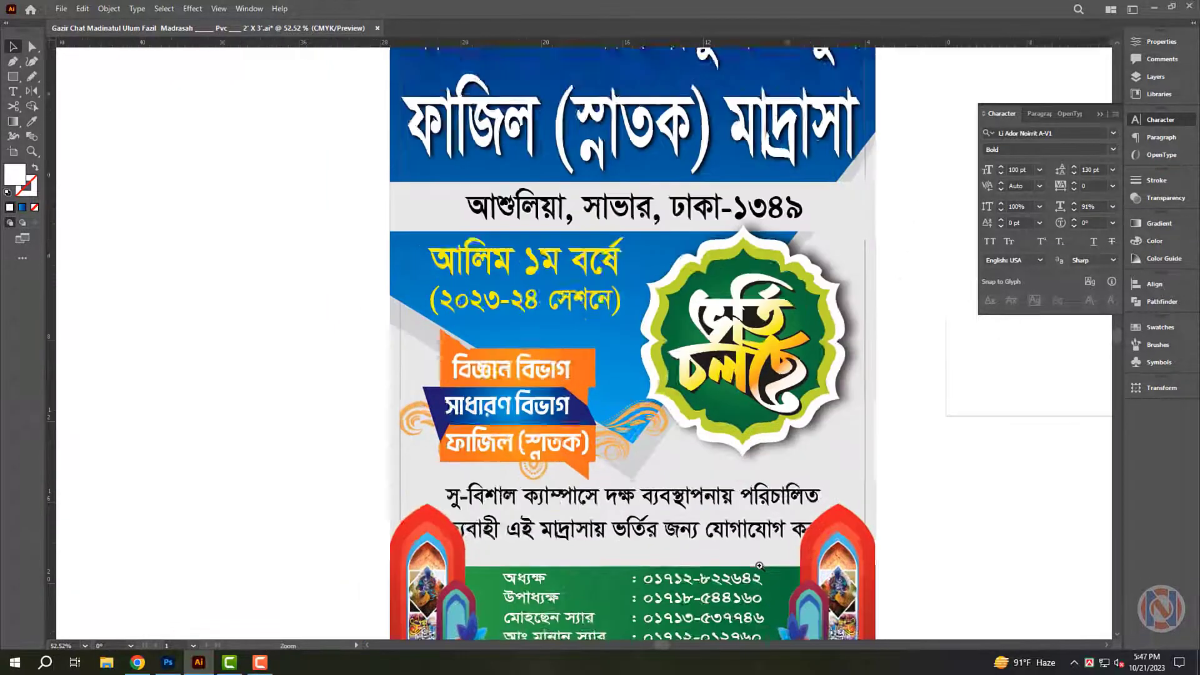
pyautogui.scroll(1, 660, 490)
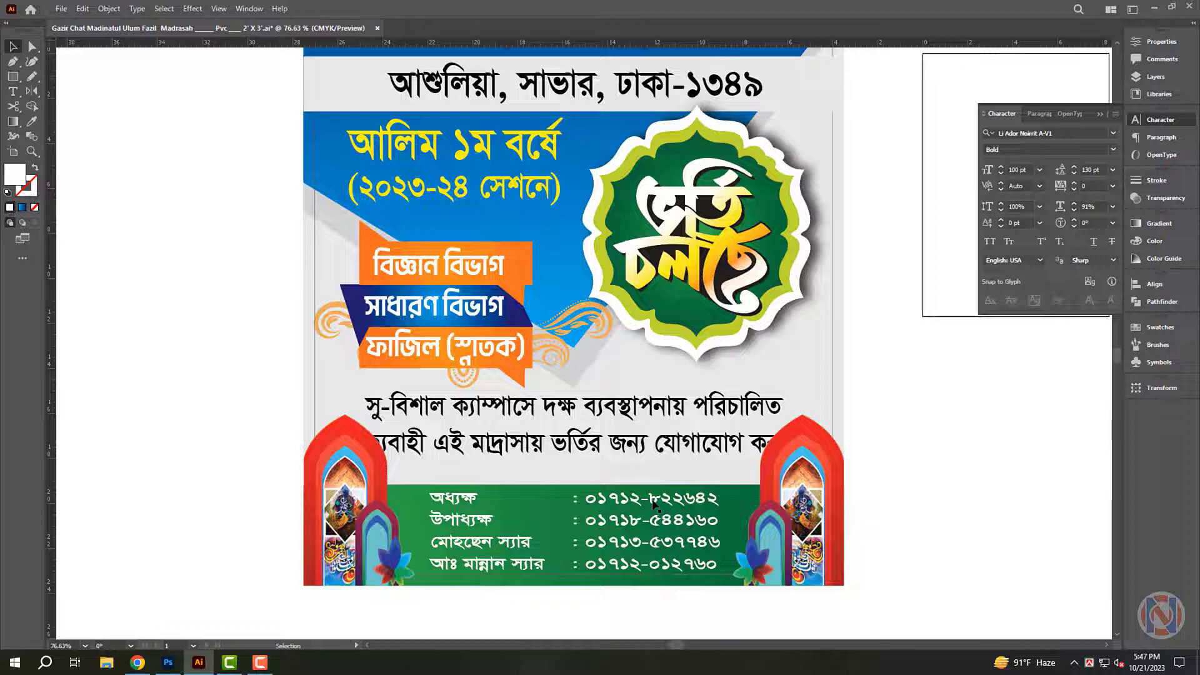
pyautogui.hotkey('ctrl', 'z')
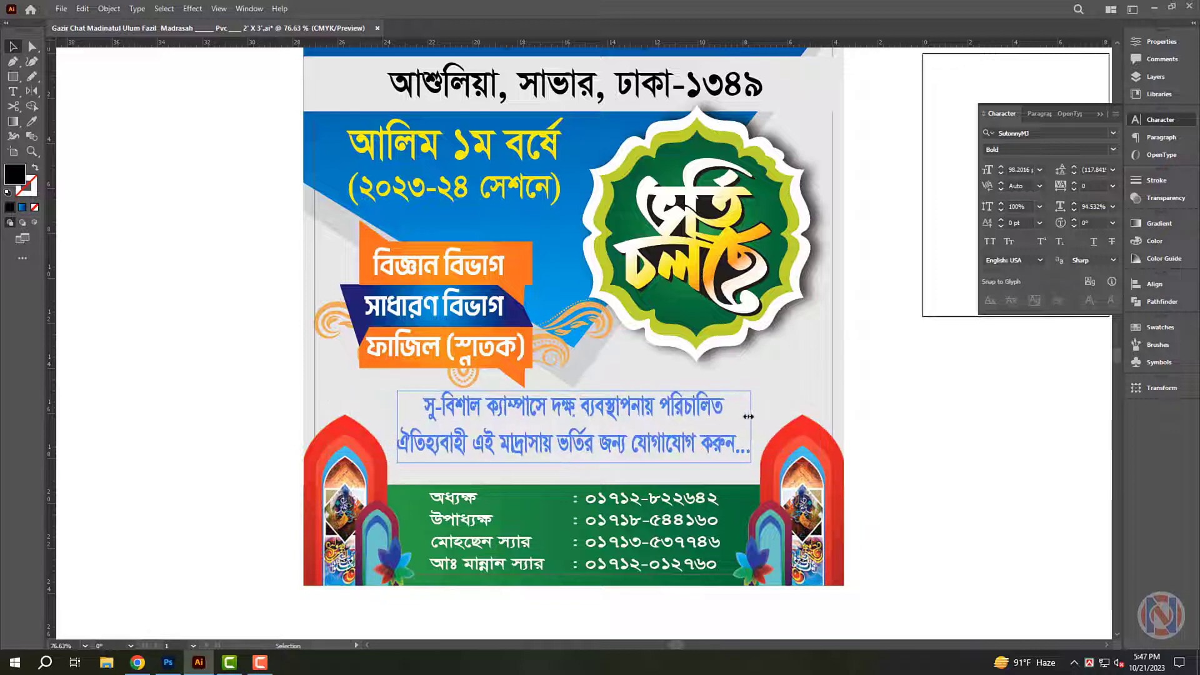
pyautogui.scroll(2, 634, 449)
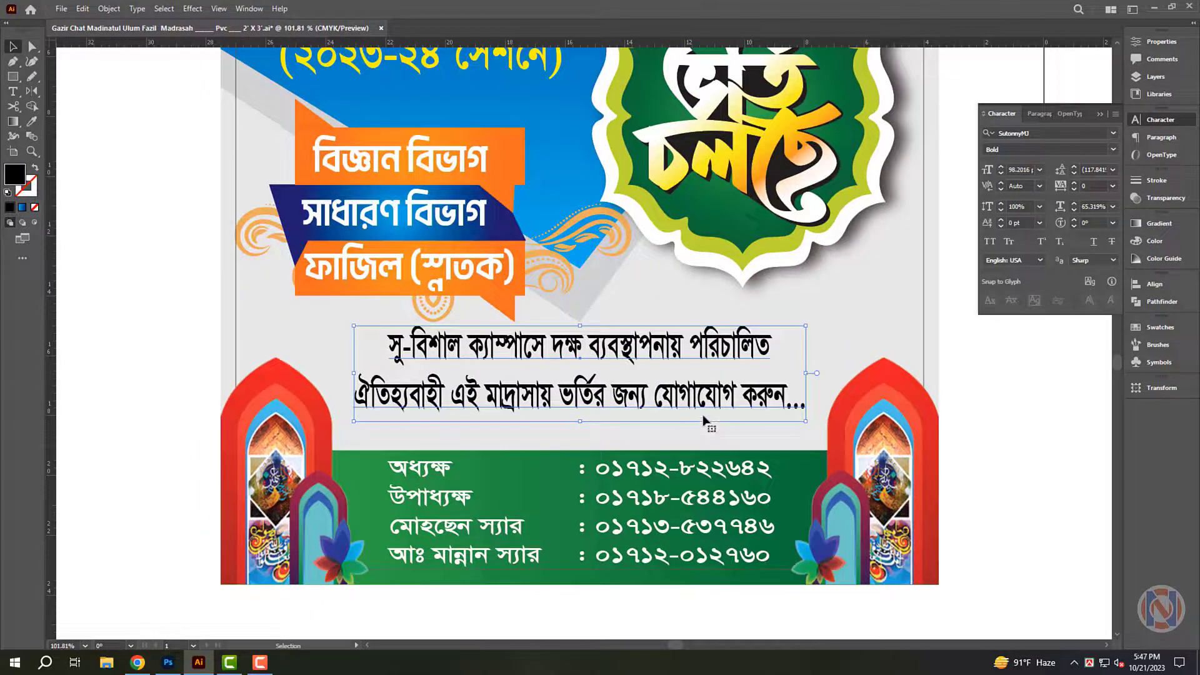
pyautogui.press('a')
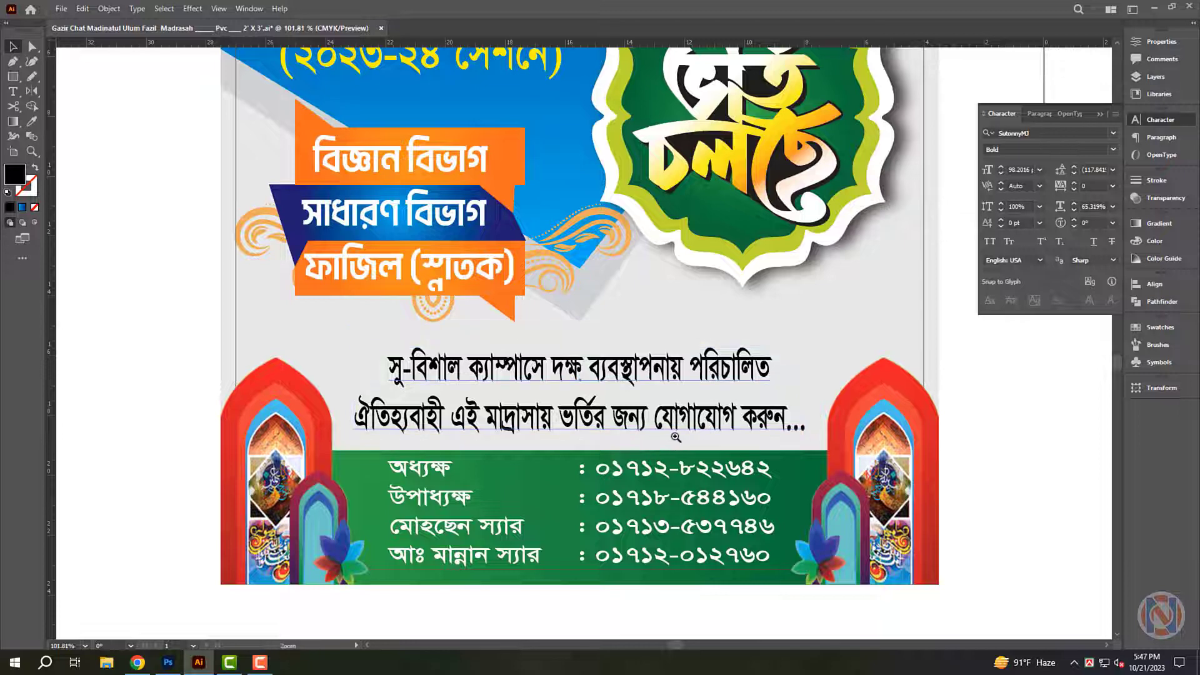
pyautogui.scroll(1, 653, 424)
pyautogui.click(1057, 129)
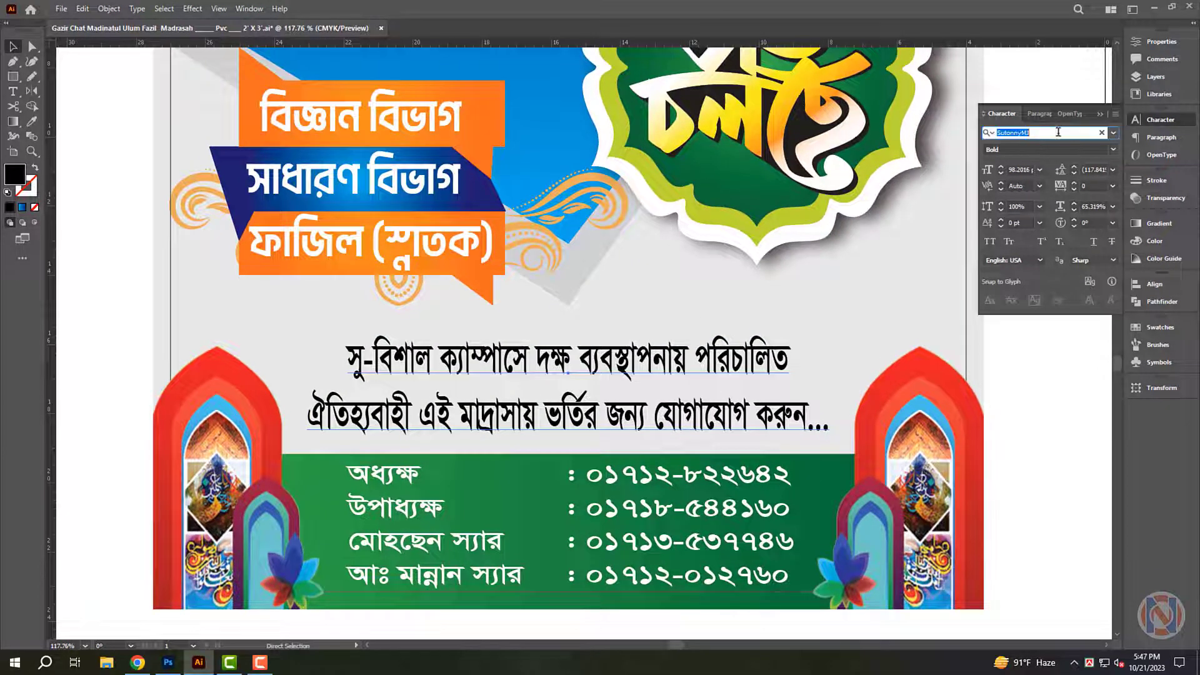
pyautogui.write('shor')
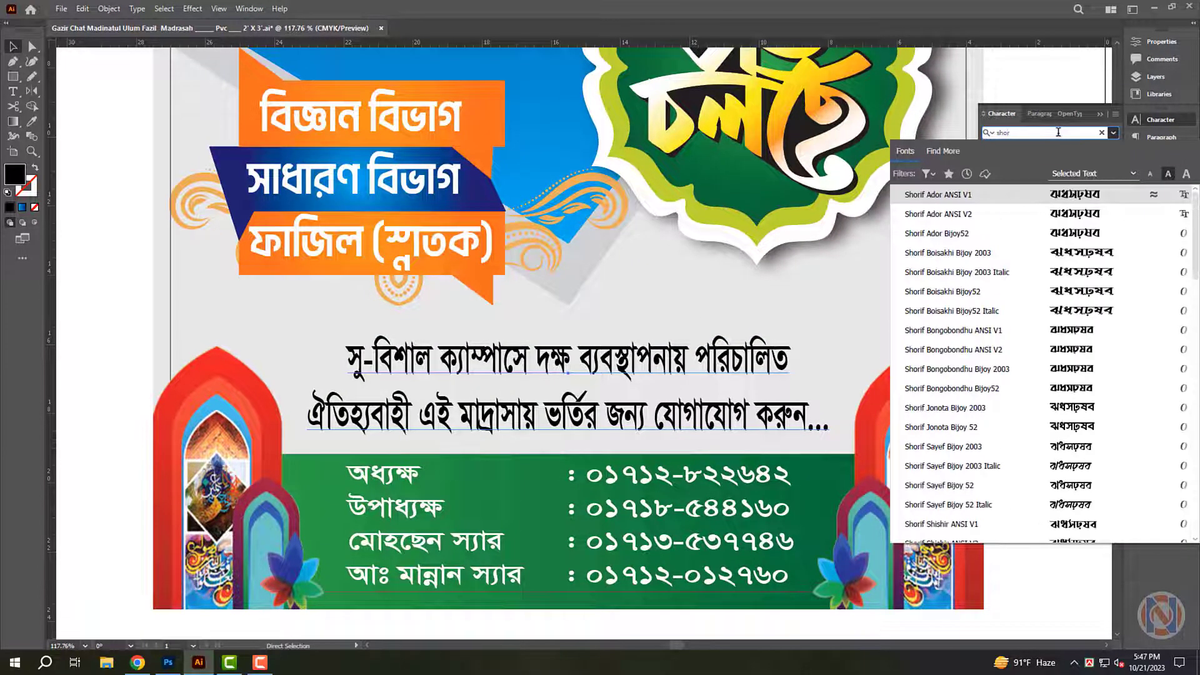
pyautogui.click(1094, 432)
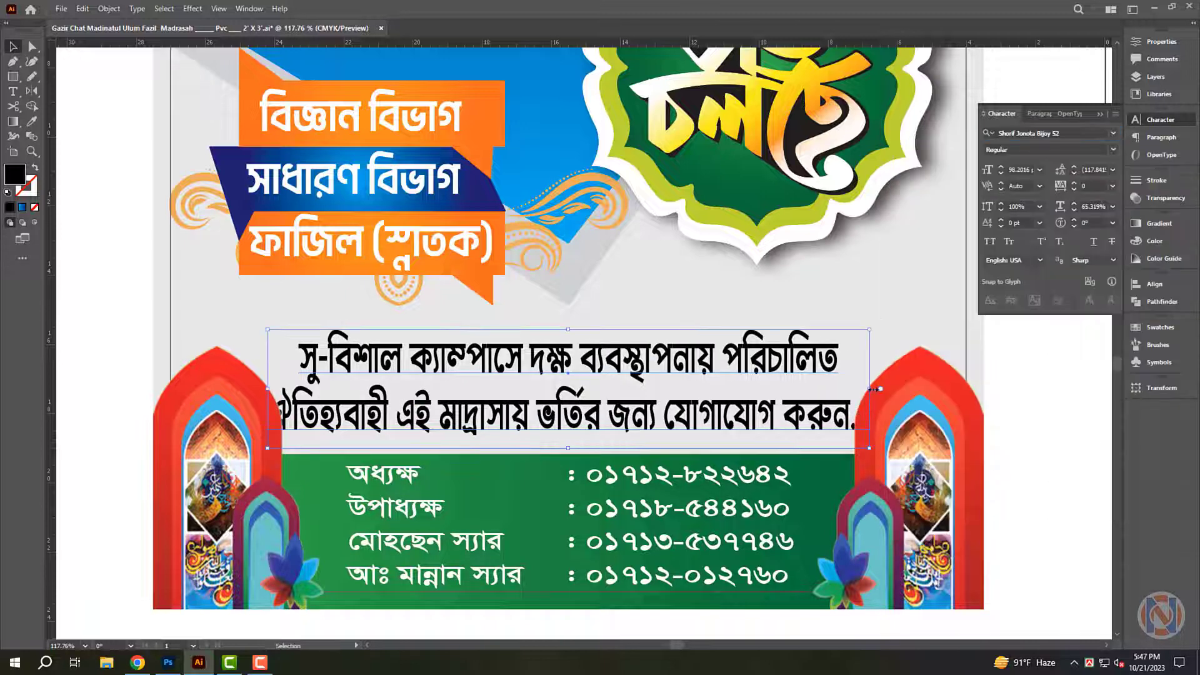
pyautogui.press('Escape')
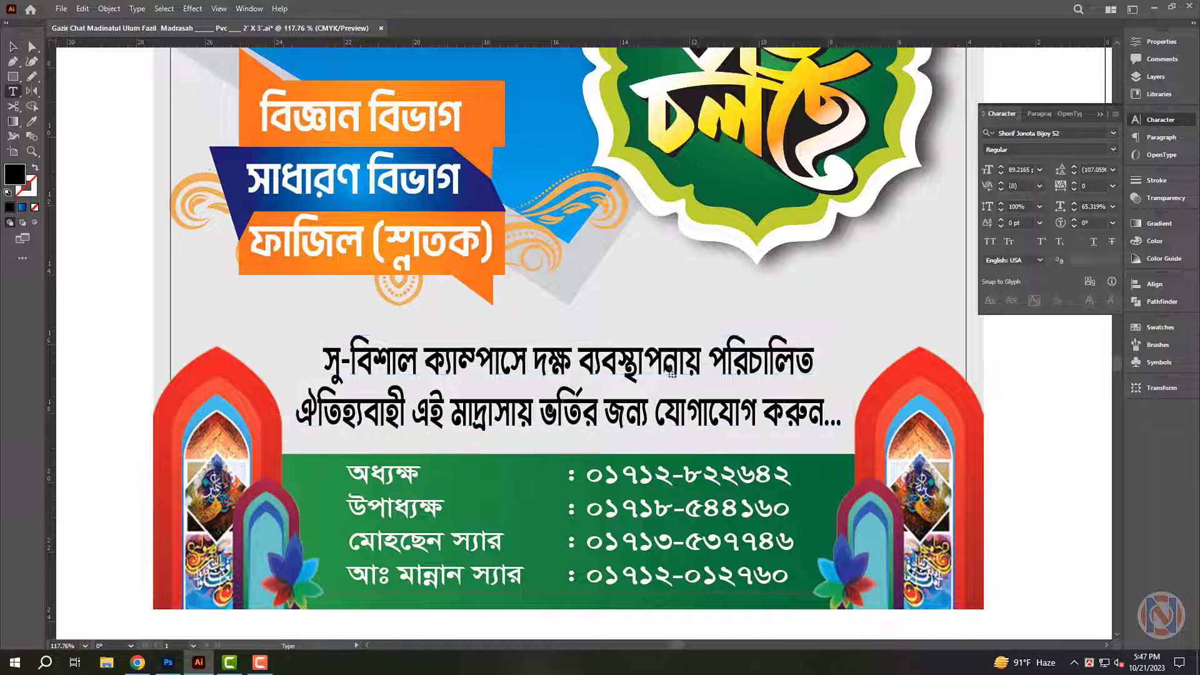
# Set the invitation text to 100 pt with 120 pt leading and squash the block from its top.
pyautogui.tripleClick(666, 369)
pyautogui.click(1136, 120)
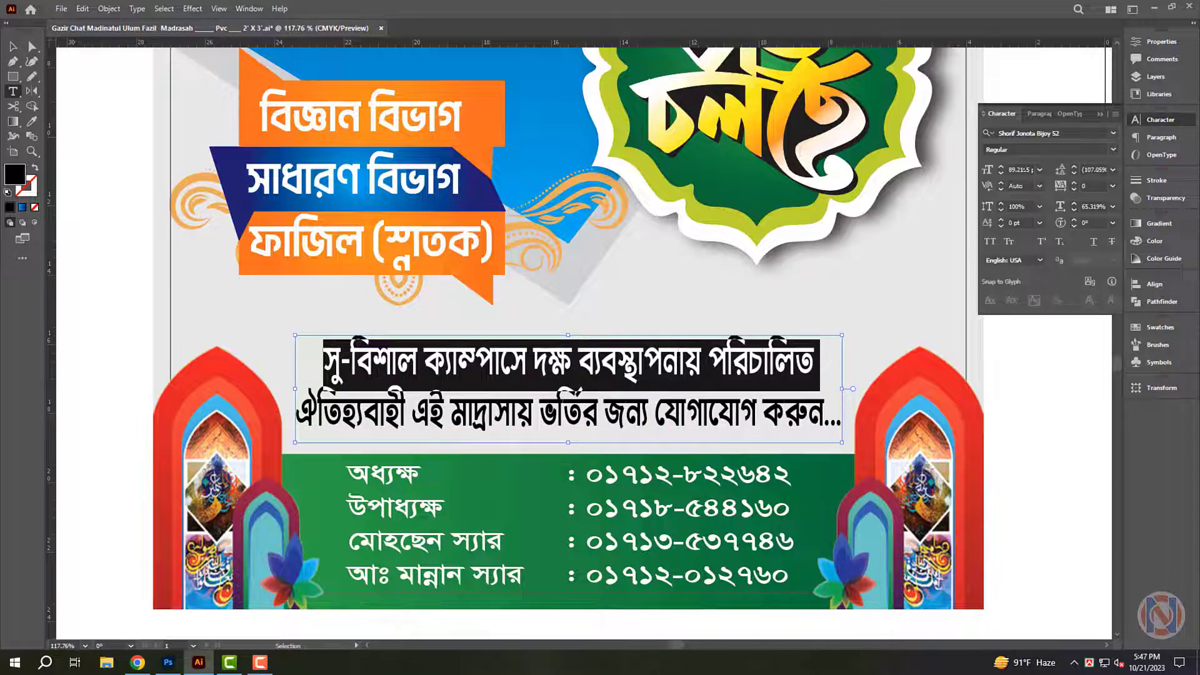
pyautogui.write('90100')
pyautogui.press('Return')
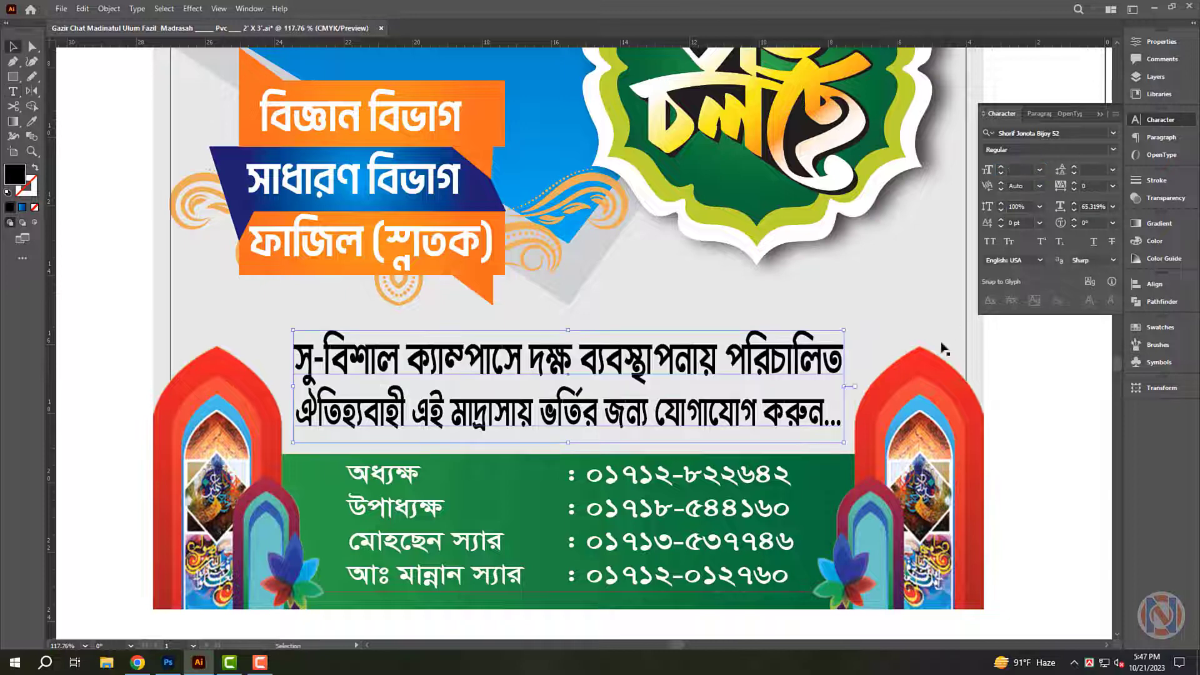
pyautogui.press('Escape')
pyautogui.write('120')
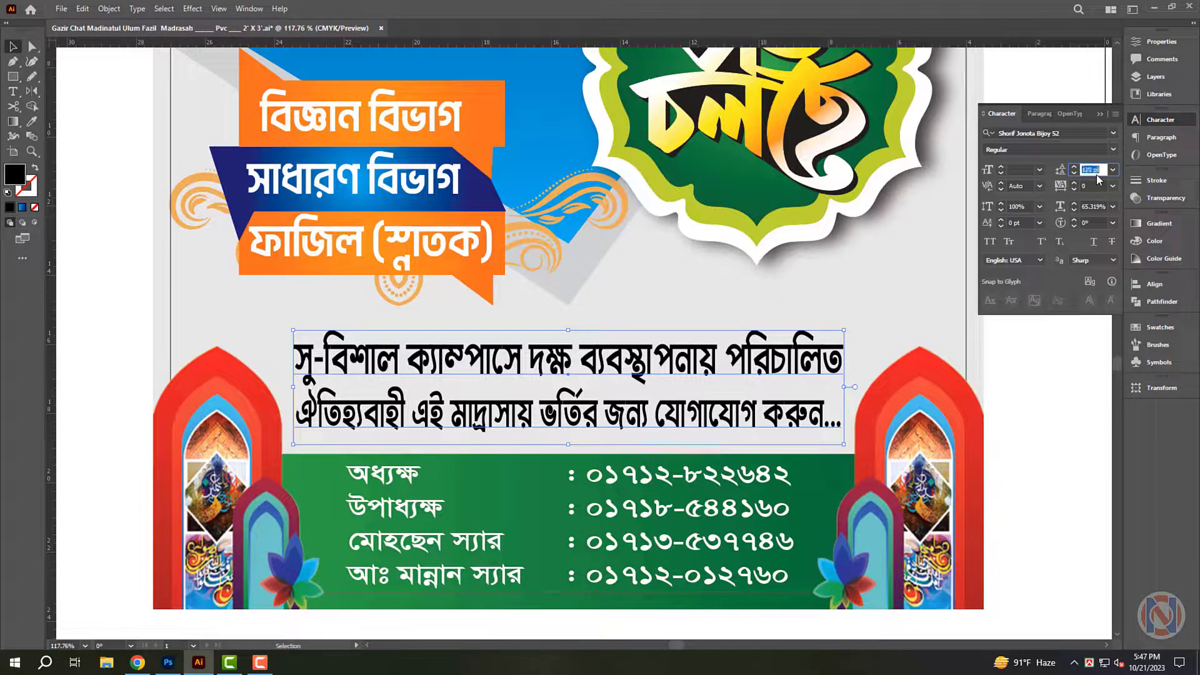
pyautogui.press('Return')
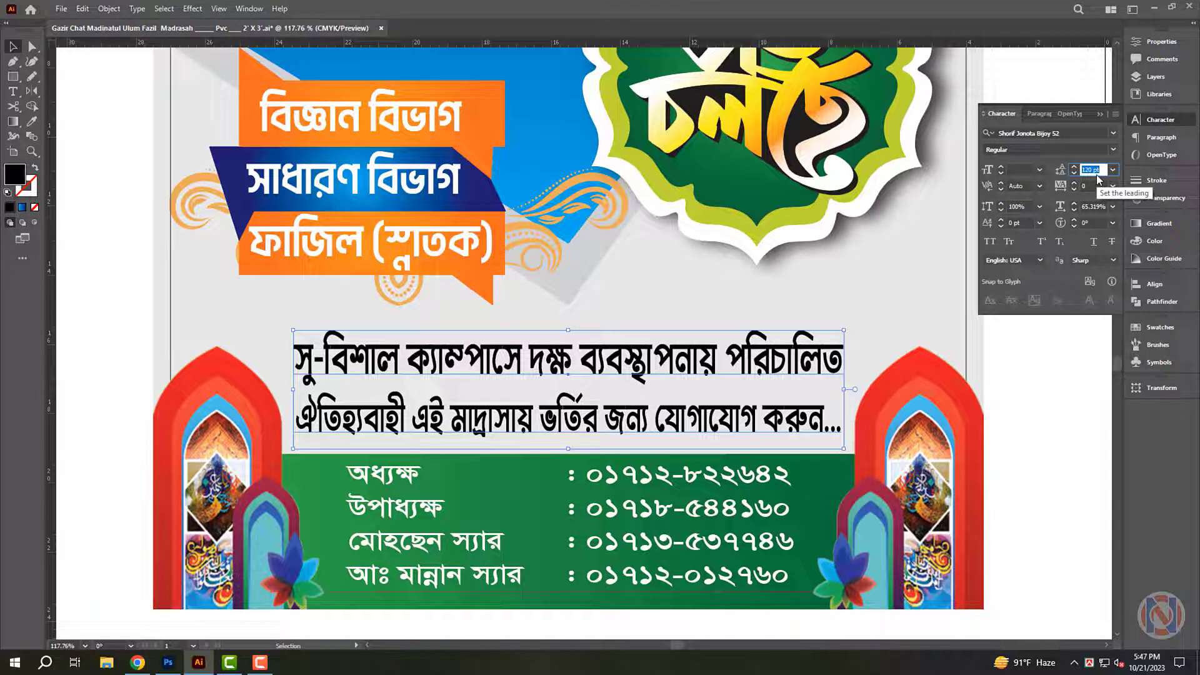
pyautogui.moveTo(569, 329); pyautogui.dragTo(569, 347)
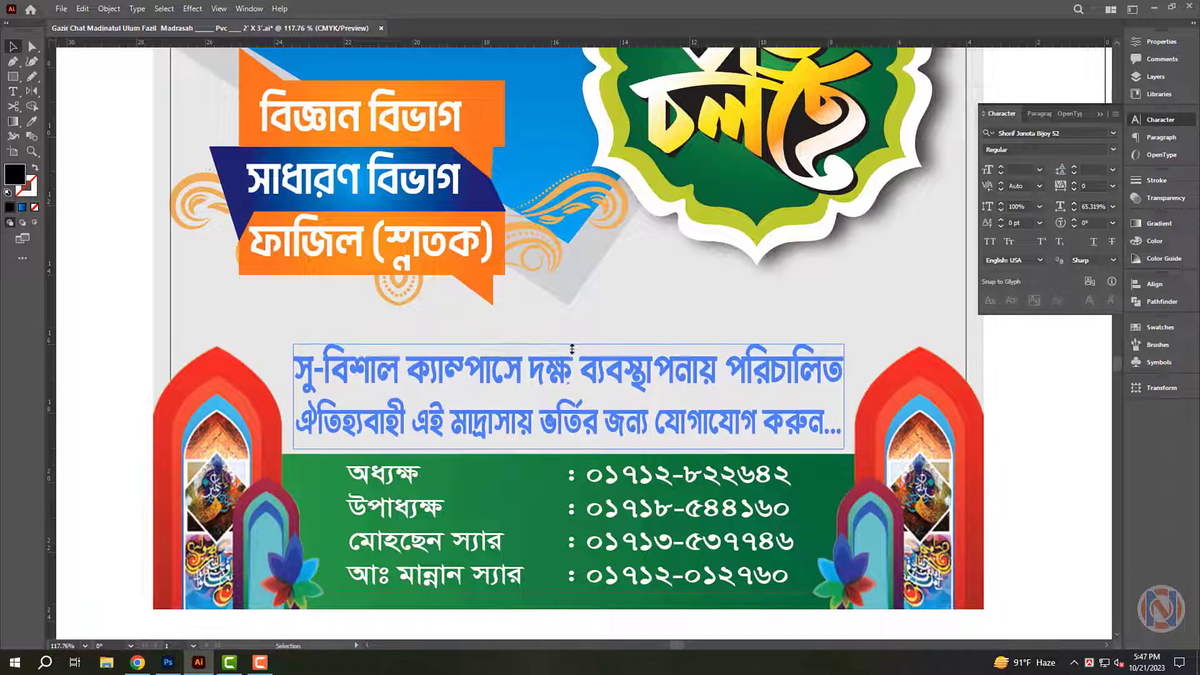
# Colour the invitation text maroon with M 100 and K 50.
pyautogui.click(1176, 244)
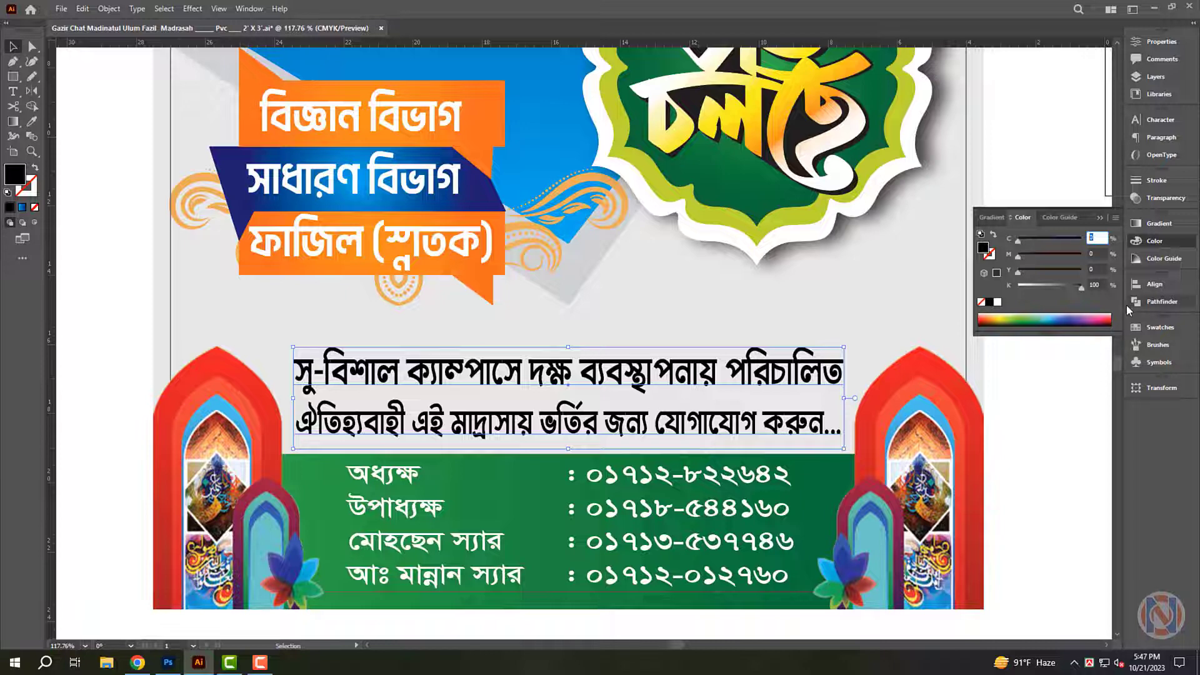
pyautogui.press('Tab')
pyautogui.write('100')
pyautogui.press('Tab')
pyautogui.press('Tab')
pyautogui.write('50')
pyautogui.press('Return')
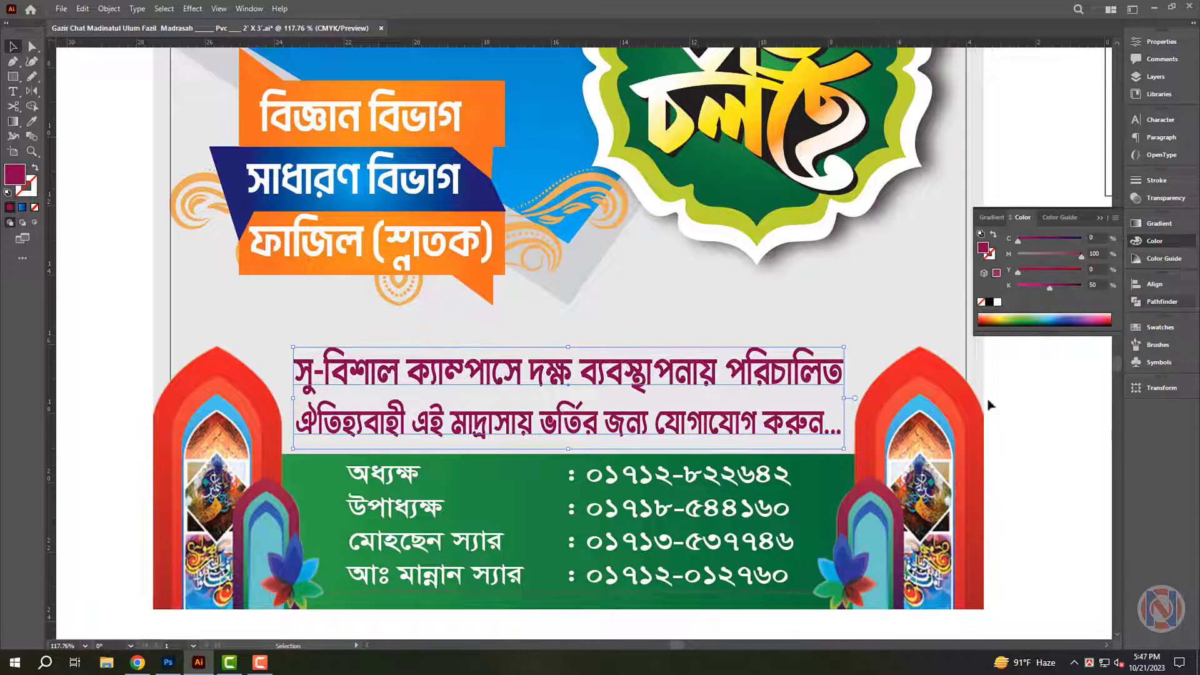
pyautogui.hotkey('ctrl', 'shift', 'a')
pyautogui.scroll(-3, 527, 419)
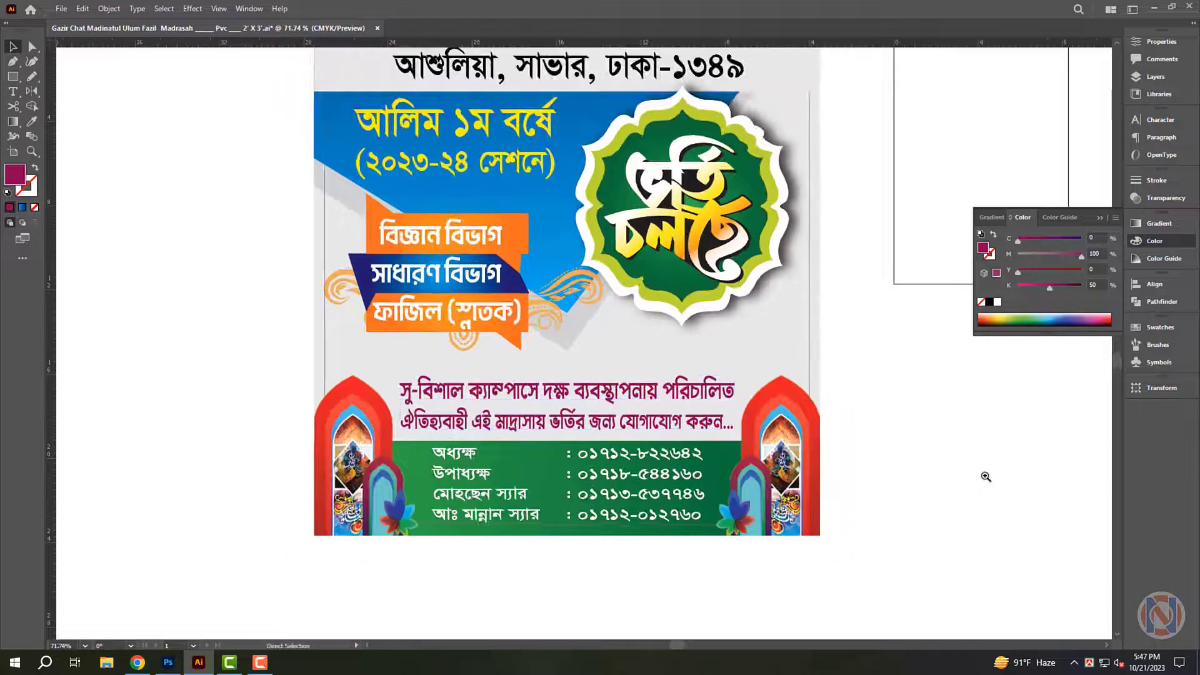
# Move the maroon text block slightly and adjust the green contact box's top edge.
pyautogui.scroll(-1, 986, 477)
pyautogui.scroll(3, 906, 518)
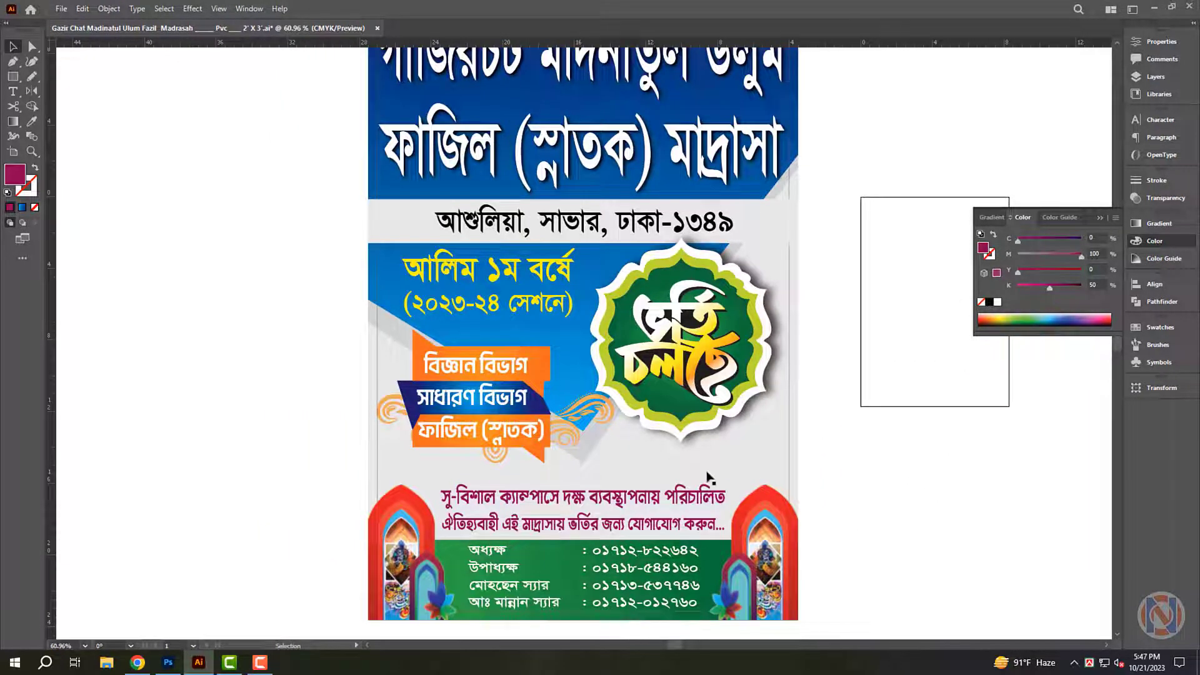
pyautogui.moveTo(667, 498); pyautogui.dragTo(667, 477)
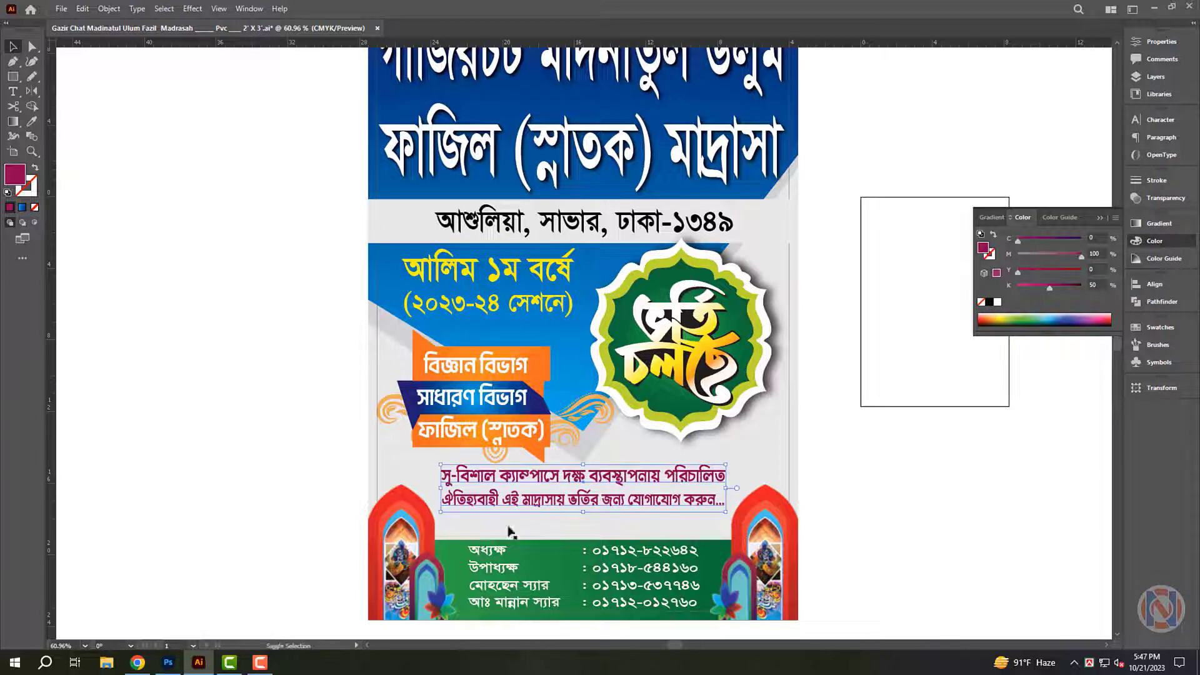
pyautogui.scroll(2, 640, 582)
pyautogui.click(561, 516)
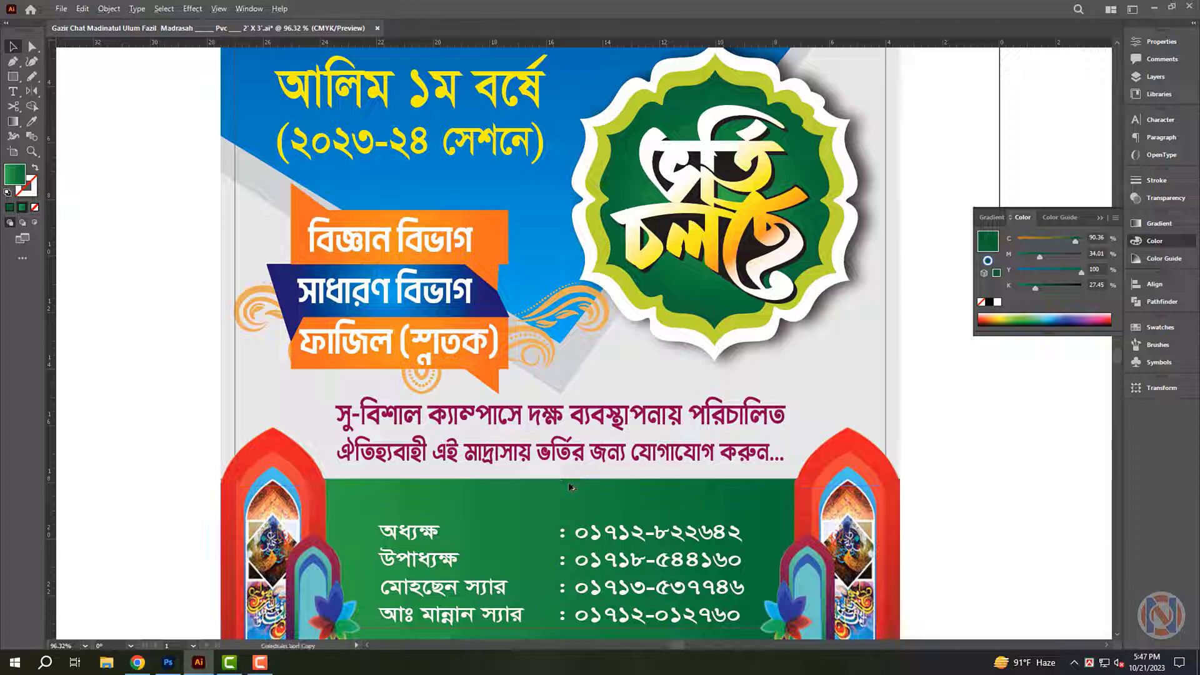
pyautogui.moveTo(561, 478); pyautogui.dragTo(561, 478)
# Fill the strip along the contact box's top with light green C 60, Y 100.
pyautogui.click(763, 518)
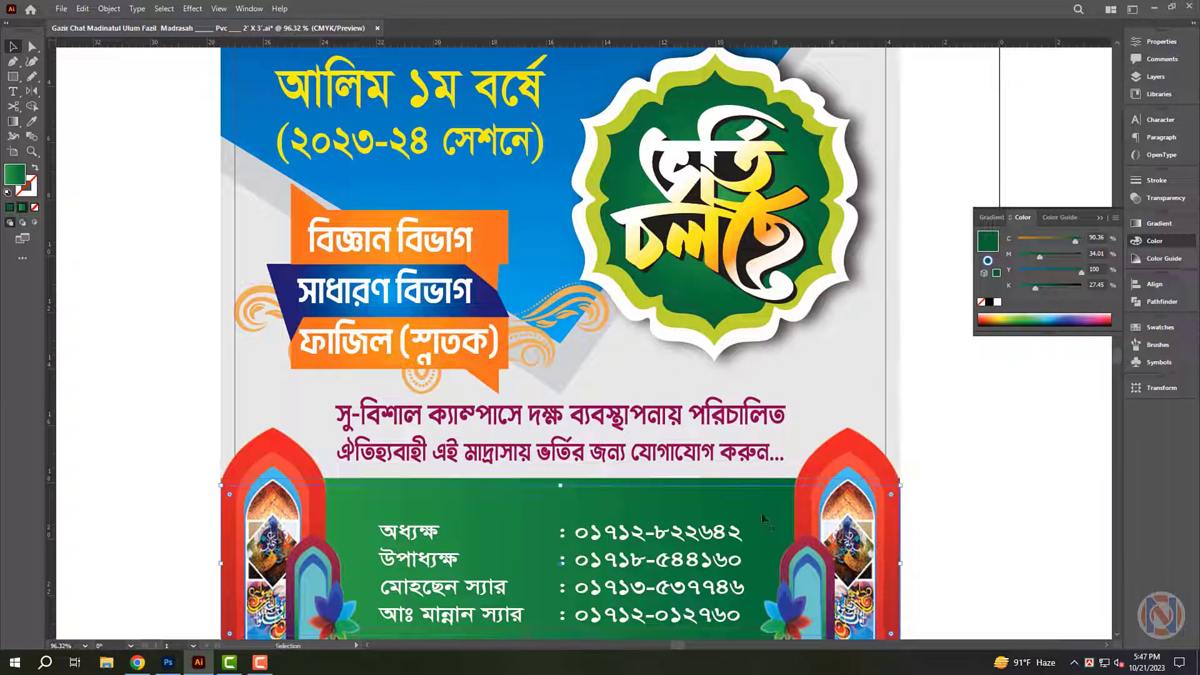
pyautogui.click(989, 302)
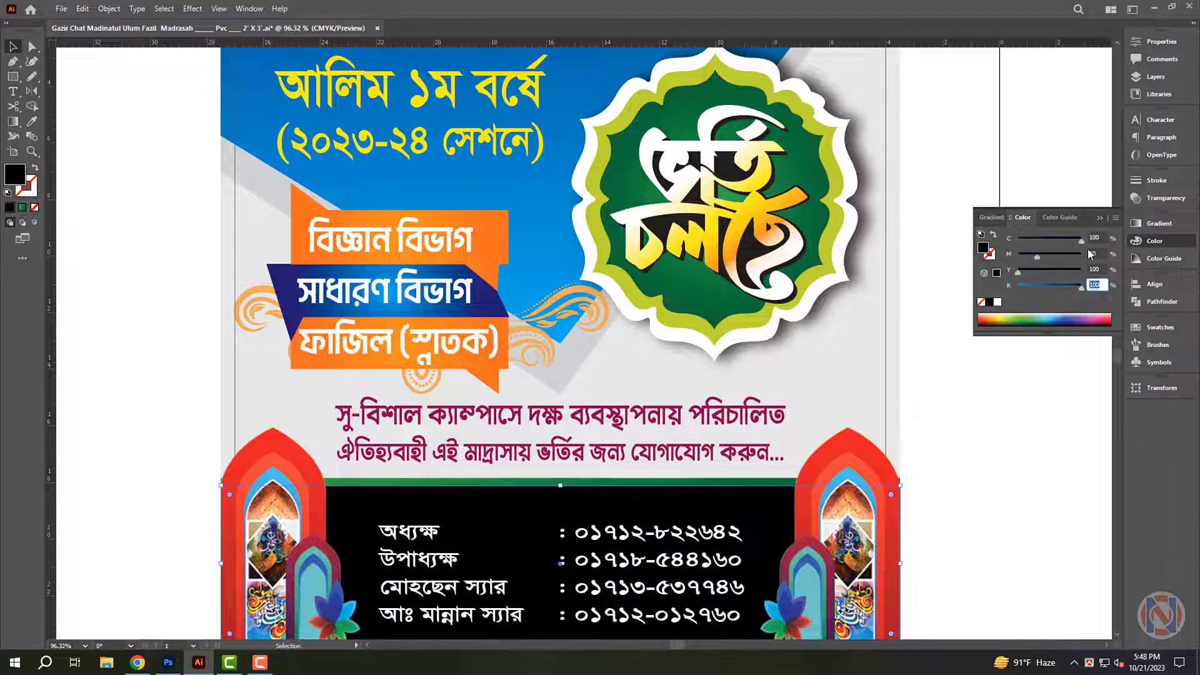
pyautogui.hotkey('ctrl', 'z')
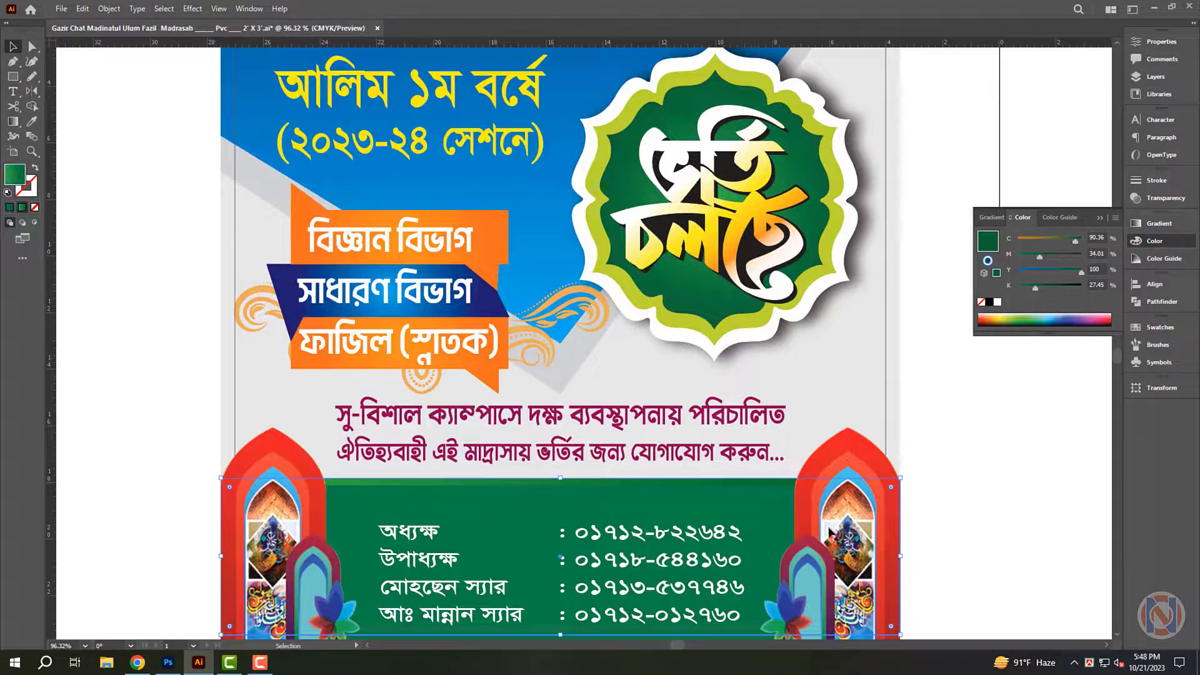
pyautogui.click(997, 302)
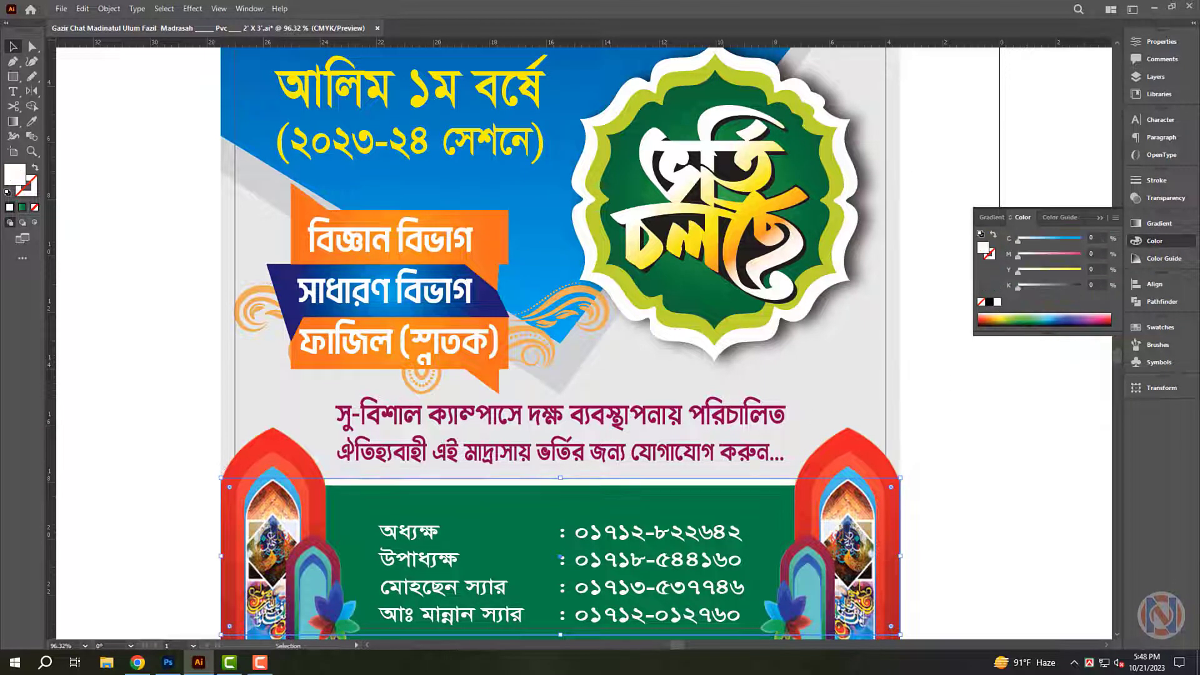
pyautogui.write('60')
pyautogui.press('Tab')
pyautogui.press('Tab')
pyautogui.write('100')
pyautogui.press('Return')
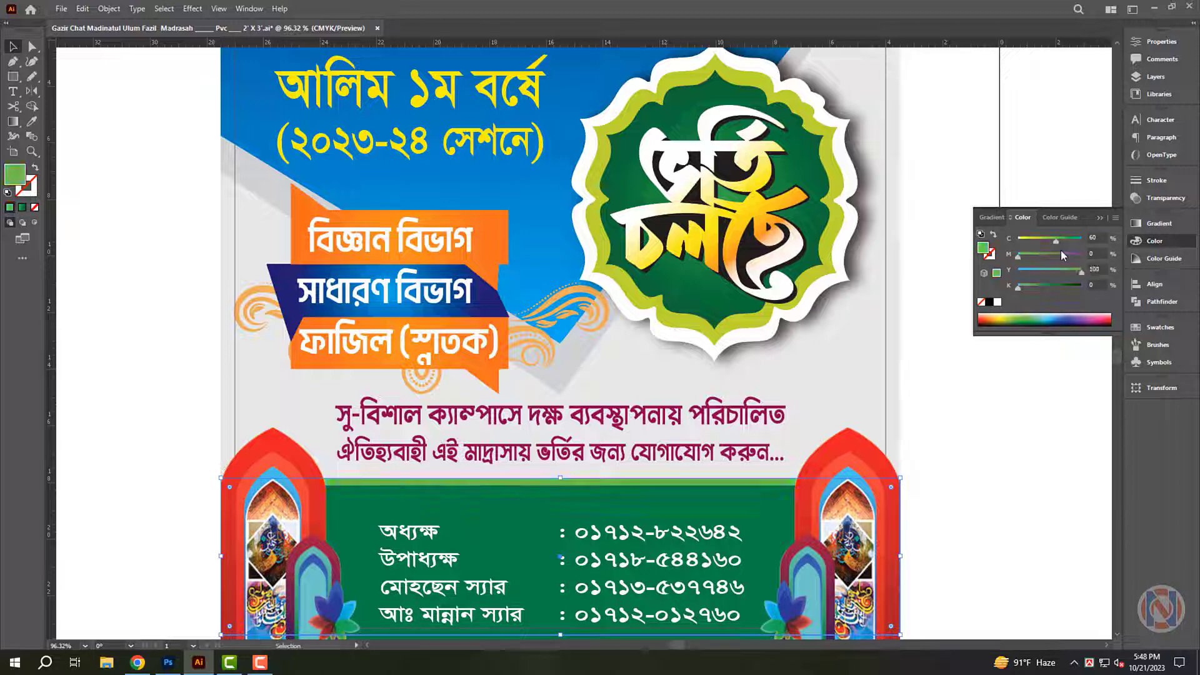
pyautogui.hotkey('ctrl', 'shift', 'a')
pyautogui.keyDown('alt'); pyautogui.scroll(1, 609, 556); pyautogui.keyUp('alt')
# Set the first phone number in Arial Bold at 70 pt.
pyautogui.click(619, 425)
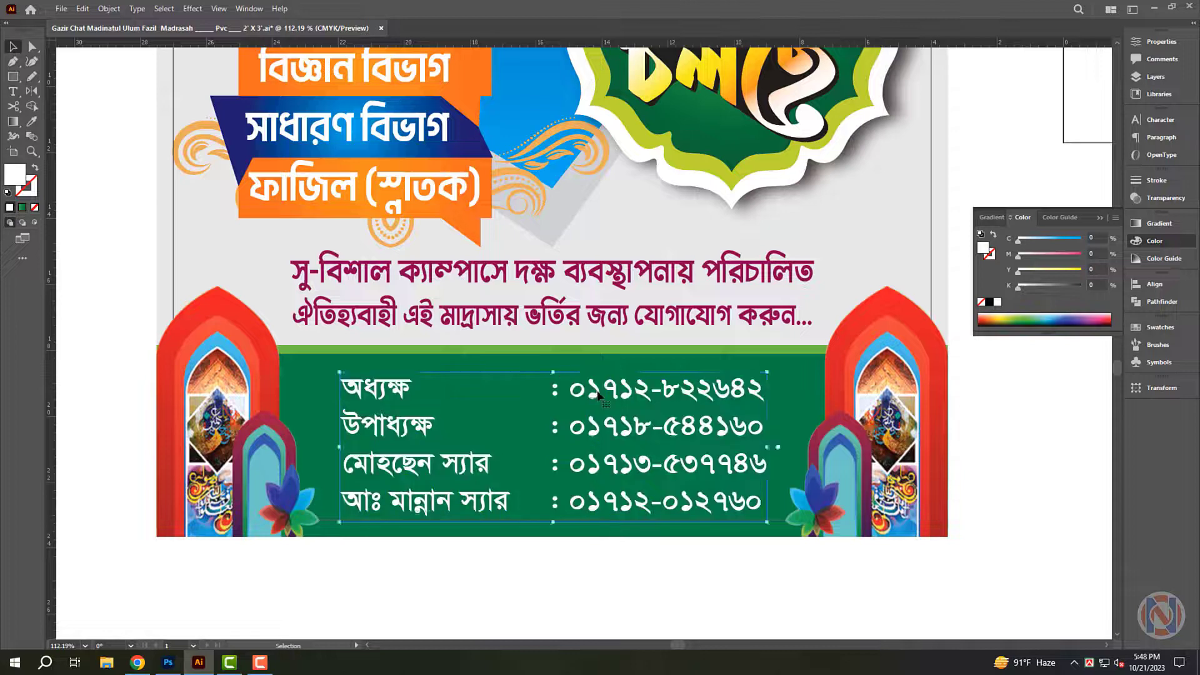
pyautogui.tripleClick(585, 392)
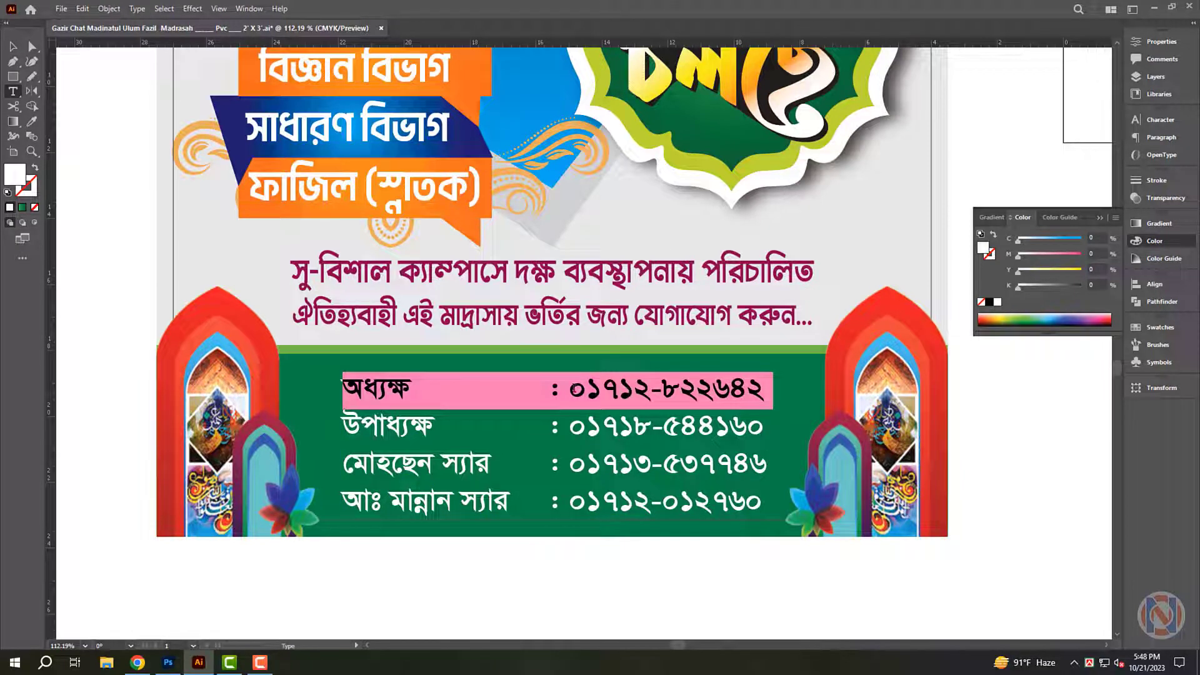
pyautogui.moveTo(570, 391); pyautogui.dragTo(763, 392)
pyautogui.click(1161, 119)
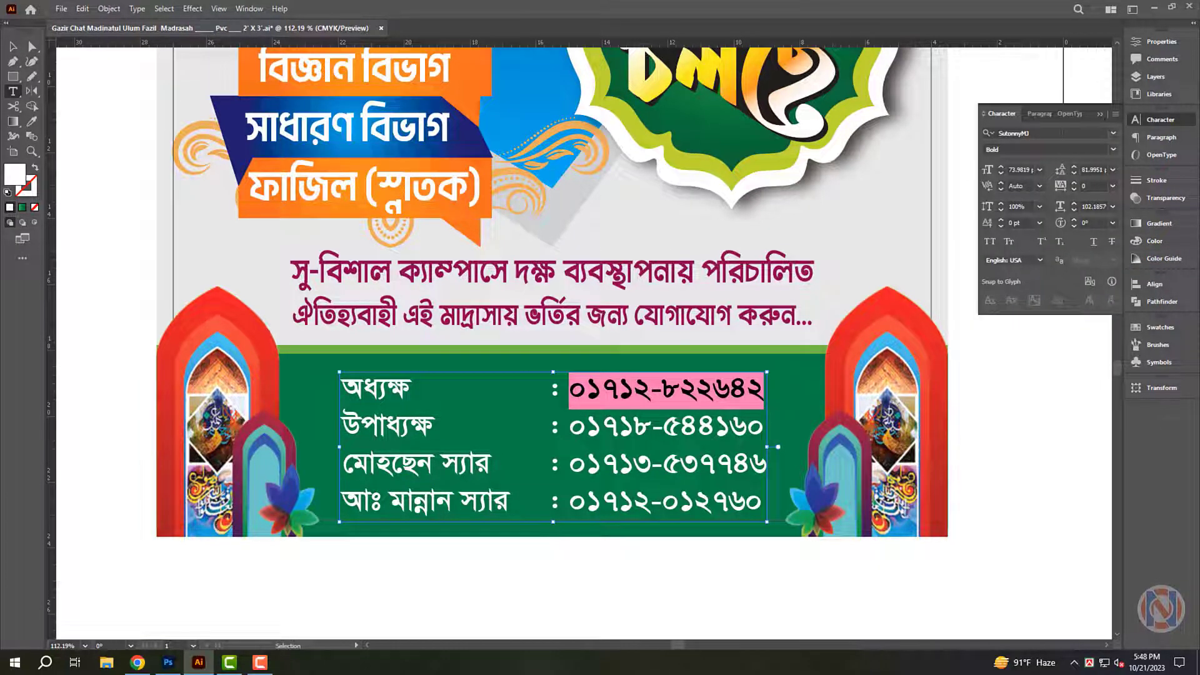
pyautogui.click(1061, 132)
pyautogui.write('arial')
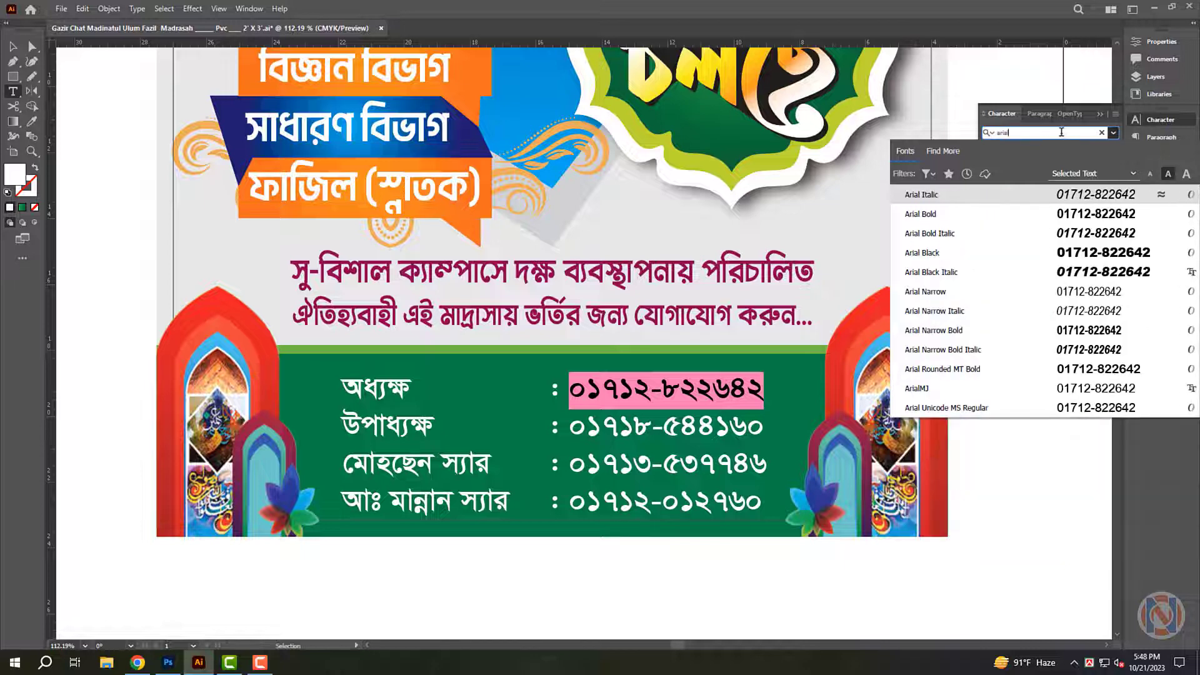
pyautogui.click(980, 207)
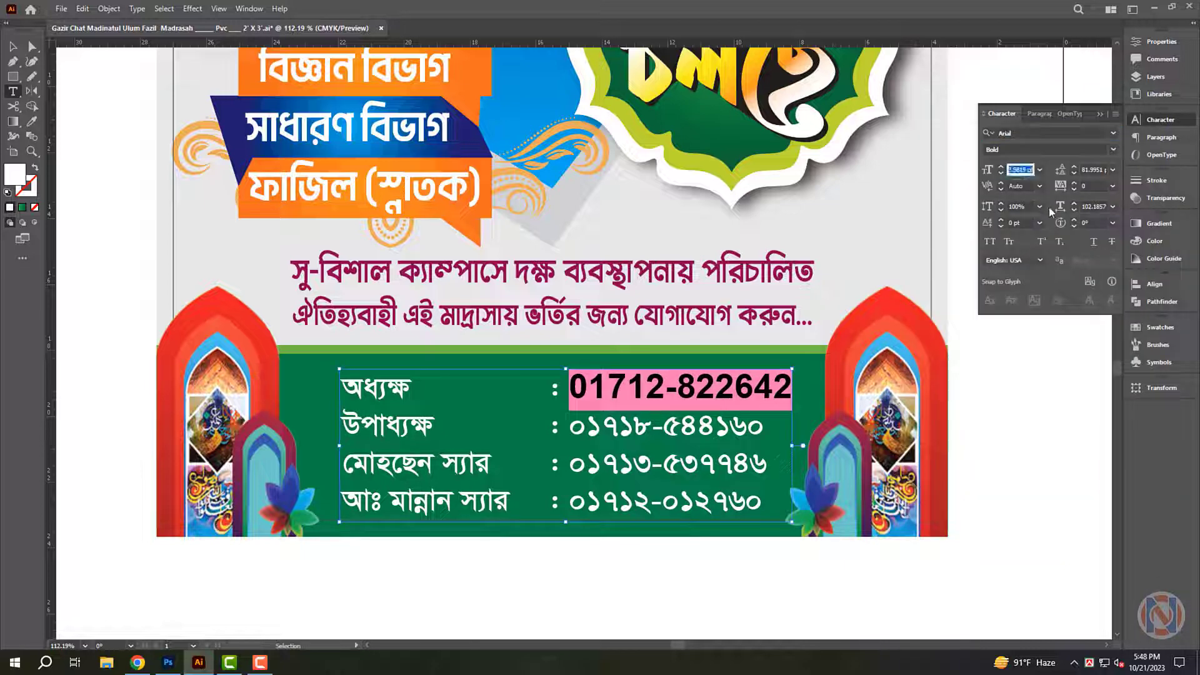
pyautogui.write('70')
pyautogui.press('Return')
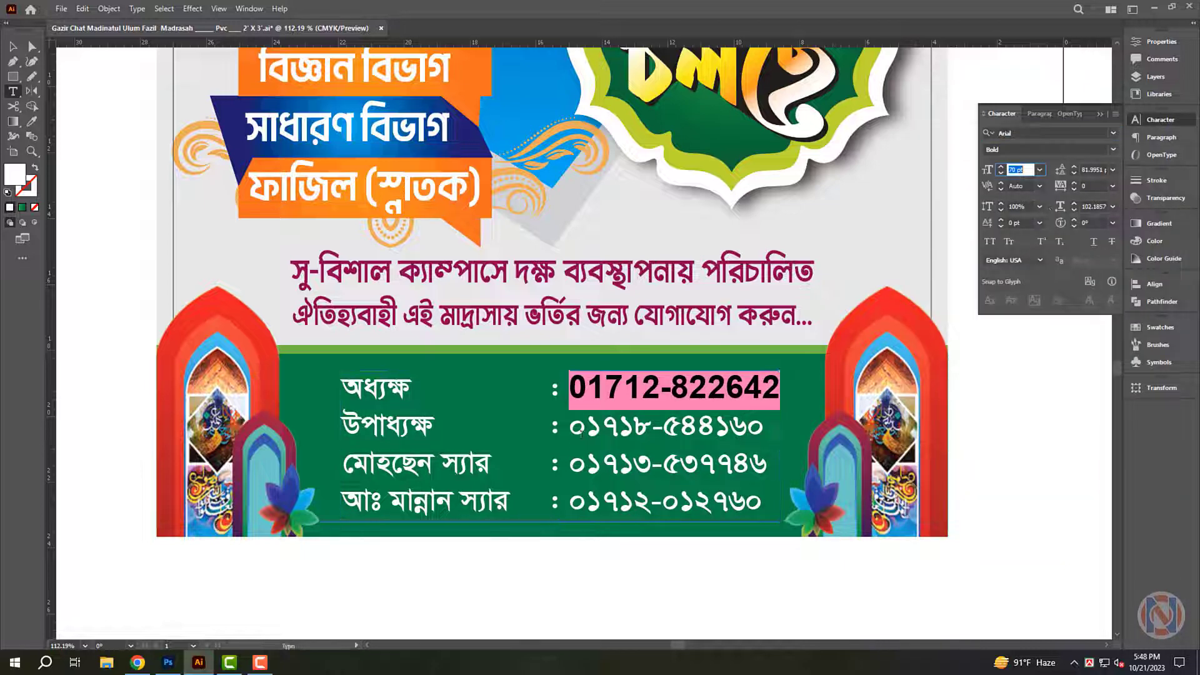
# Copy the first number's style onto the second, third and fourth phone numbers with the Eyedropper.
pyautogui.moveTo(570, 427); pyautogui.dragTo(764, 430)
pyautogui.click(30, 124)
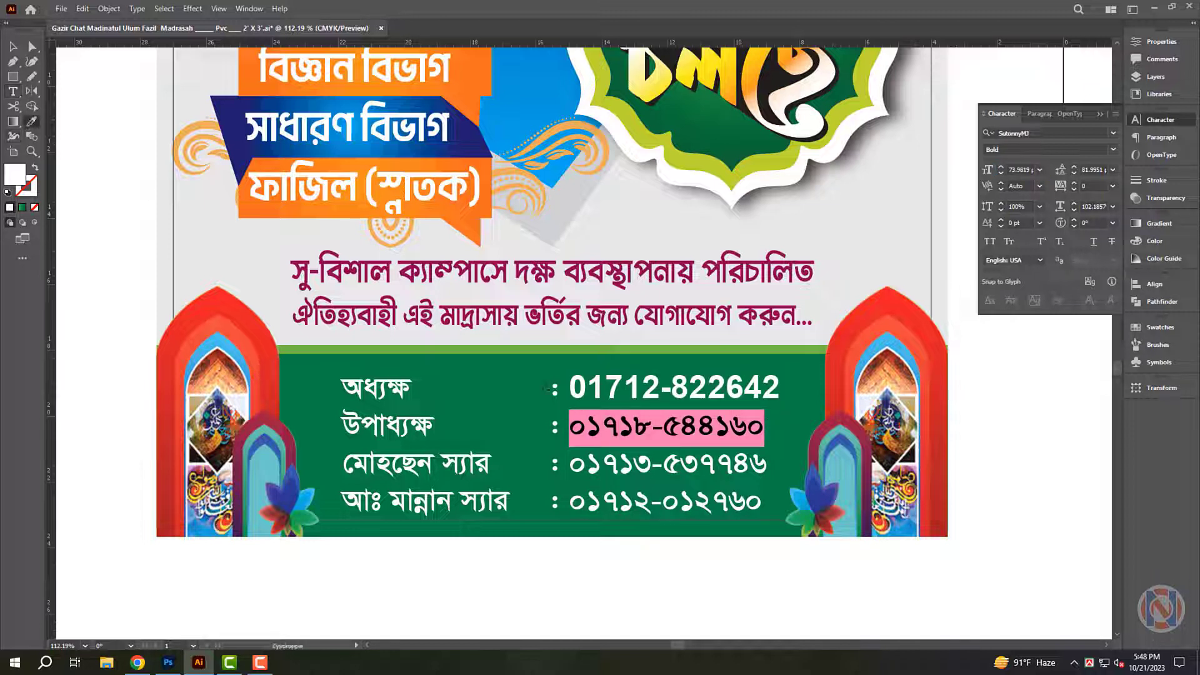
pyautogui.click(684, 393)
pyautogui.click(13, 91)
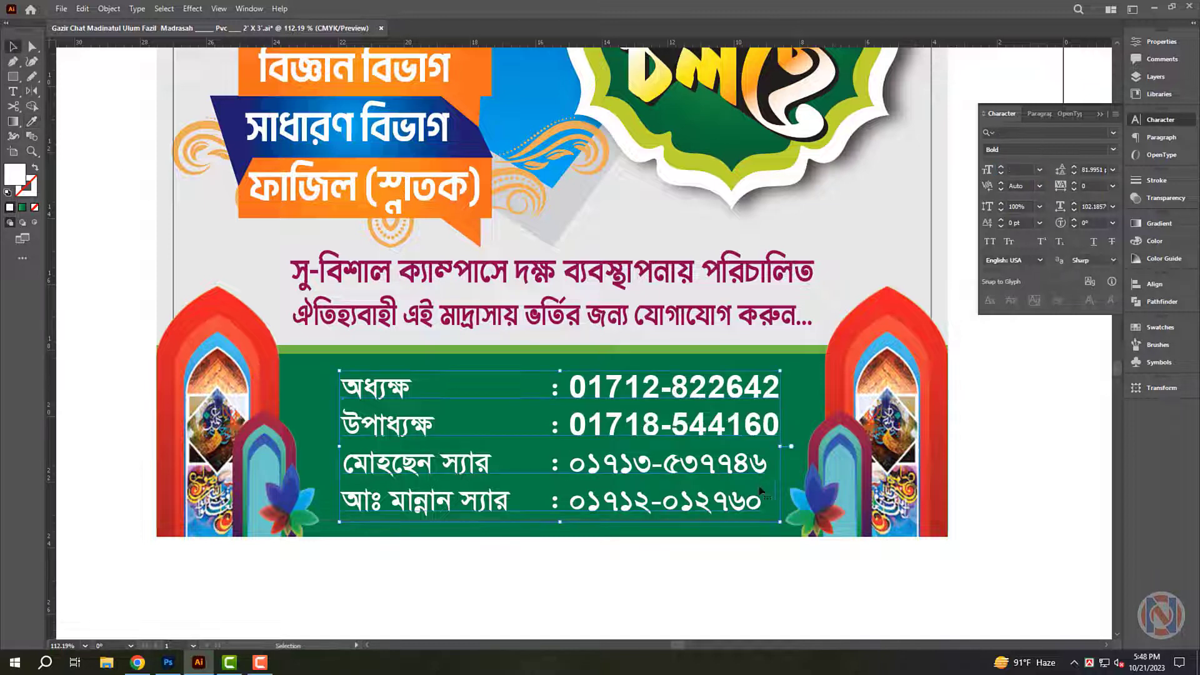
pyautogui.moveTo(570, 466); pyautogui.dragTo(767, 470)
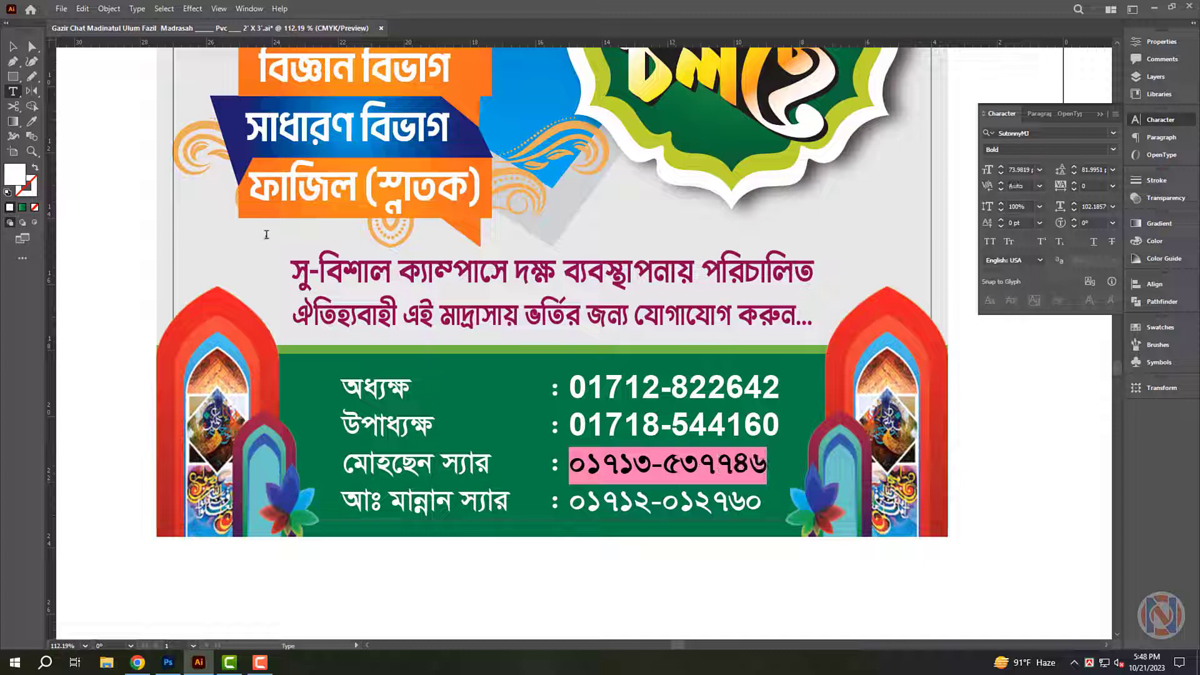
pyautogui.click(30, 121)
pyautogui.click(711, 395)
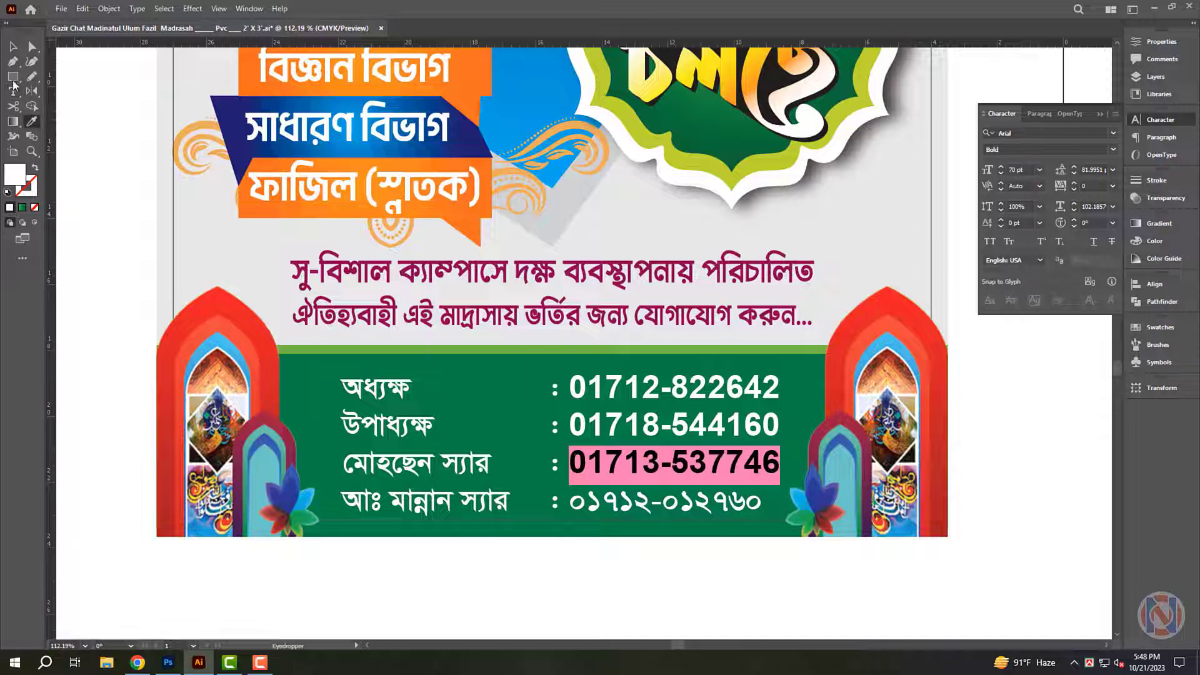
pyautogui.press('v')
pyautogui.doubleClick(666, 511)
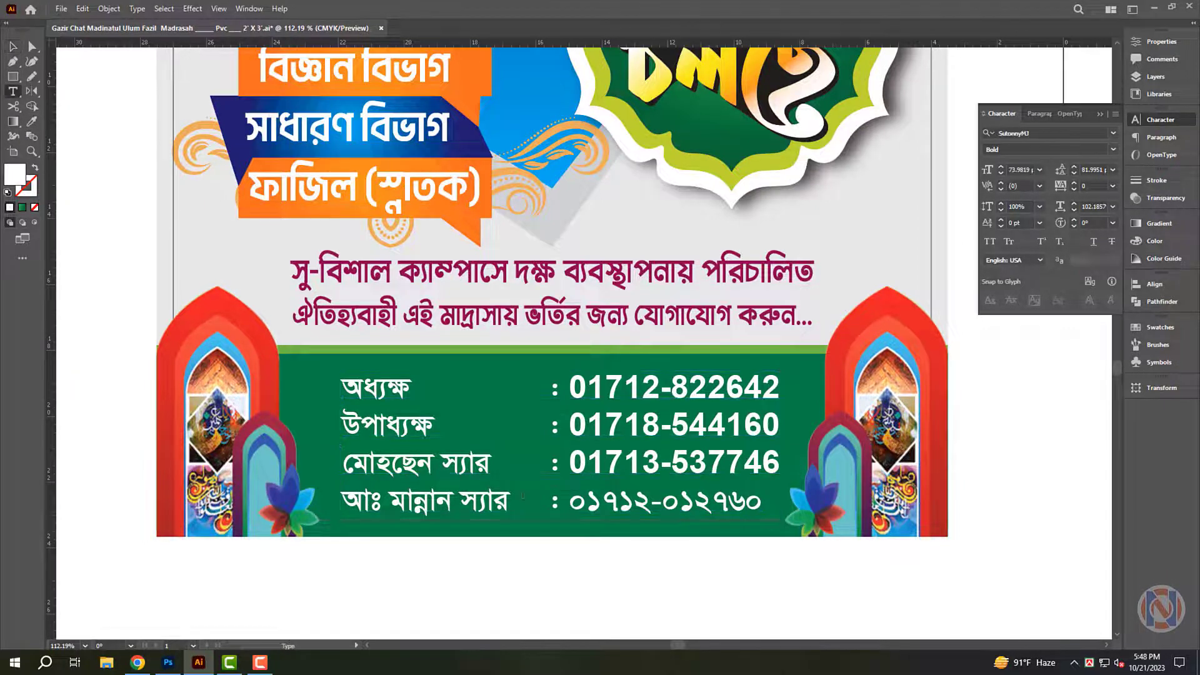
pyautogui.doubleClick(666, 501)
pyautogui.click(30, 121)
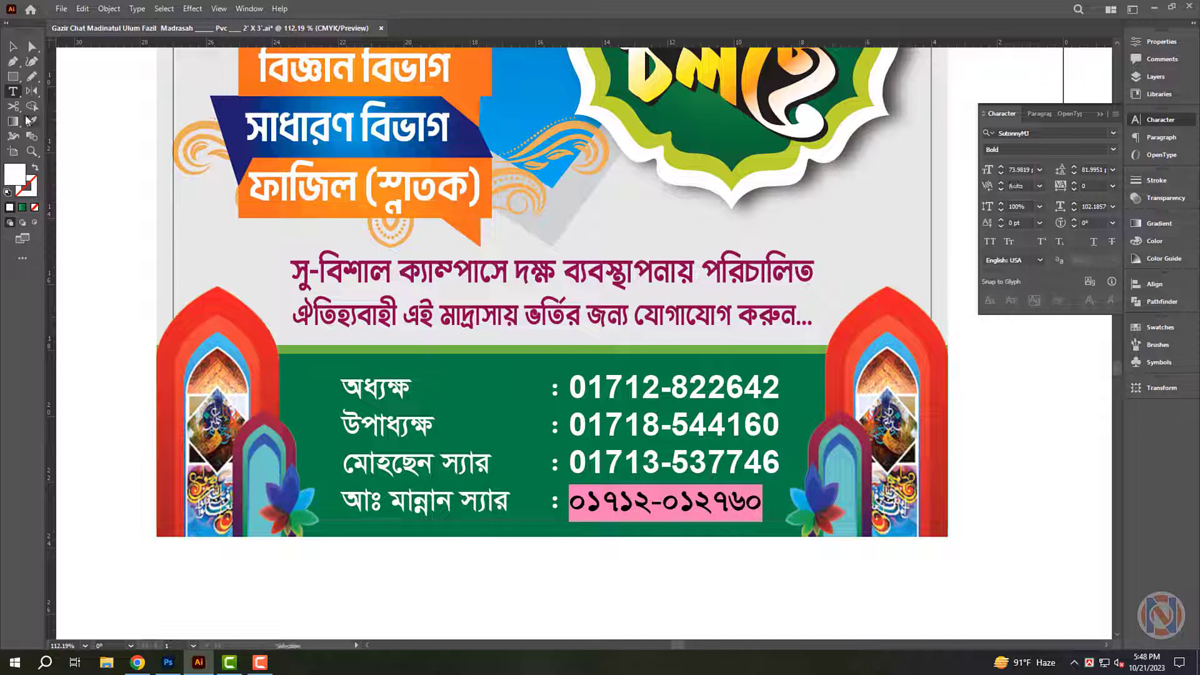
pyautogui.click(684, 391)
# Nudge the names-and-numbers block left and enlarge it proportionally.
pyautogui.click(14, 45)
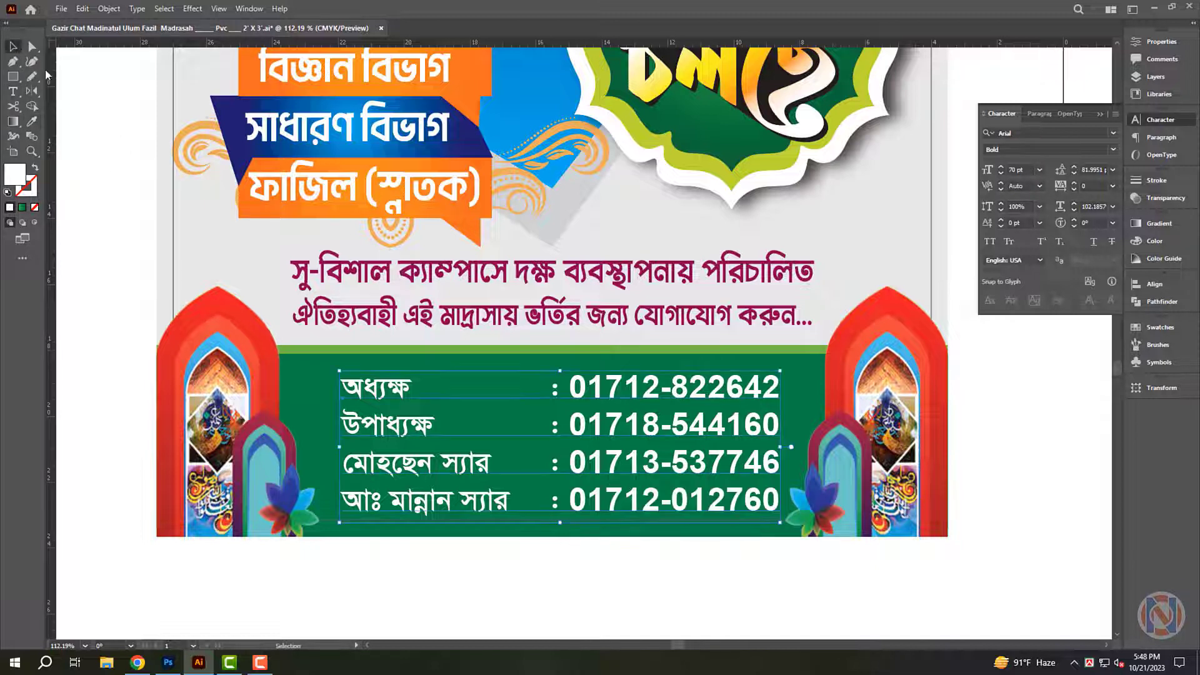
pyautogui.click(620, 403)
pyautogui.hotkey('shift', 'Left')
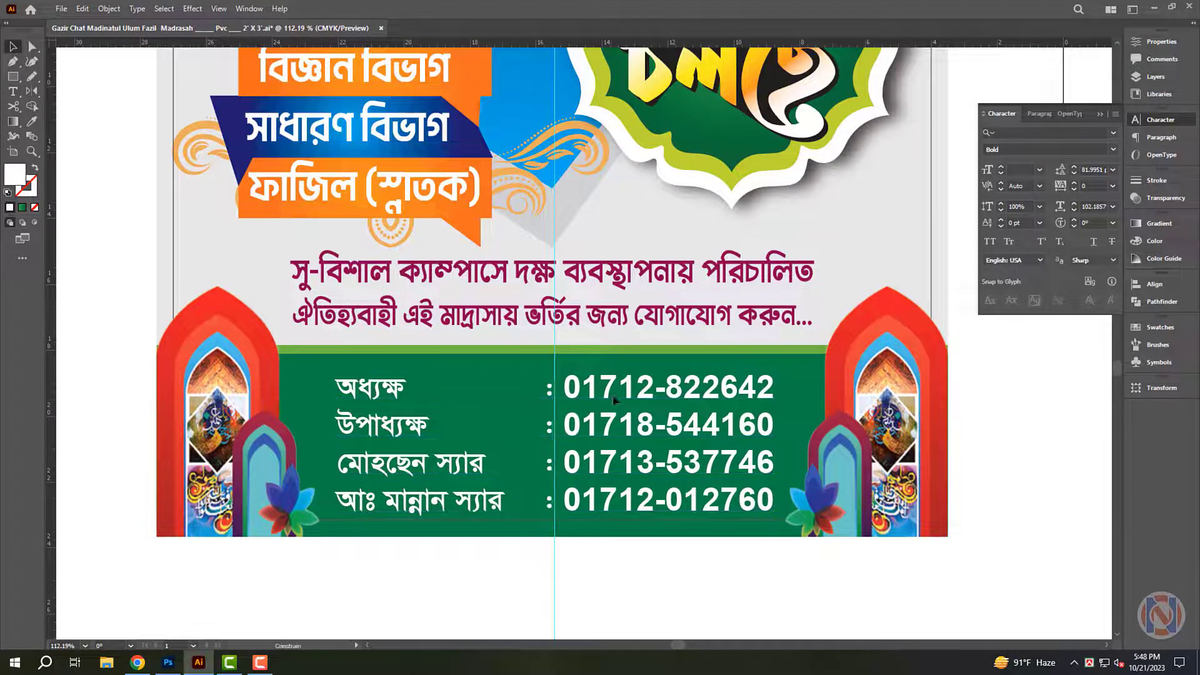
pyautogui.moveTo(553, 373); pyautogui.dragTo(553, 363)
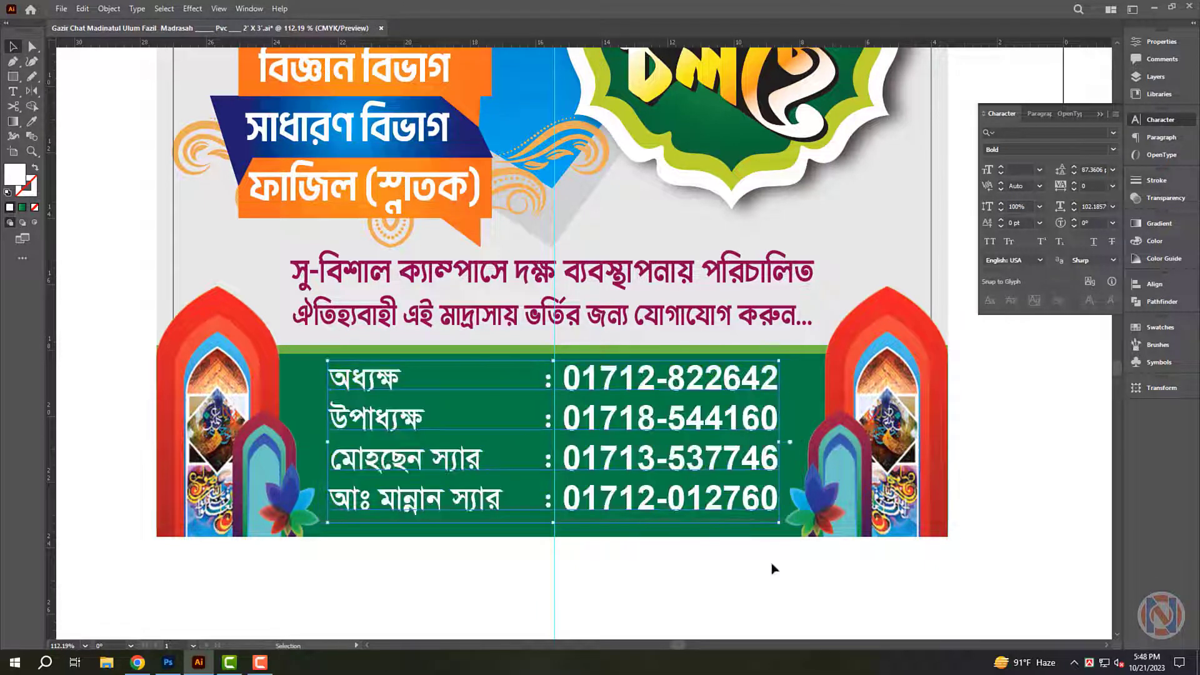
pyautogui.keyDown('ctrl'); pyautogui.keyDown('alt'); pyautogui.click(684, 565); pyautogui.keyUp('alt'); pyautogui.keyUp('ctrl')
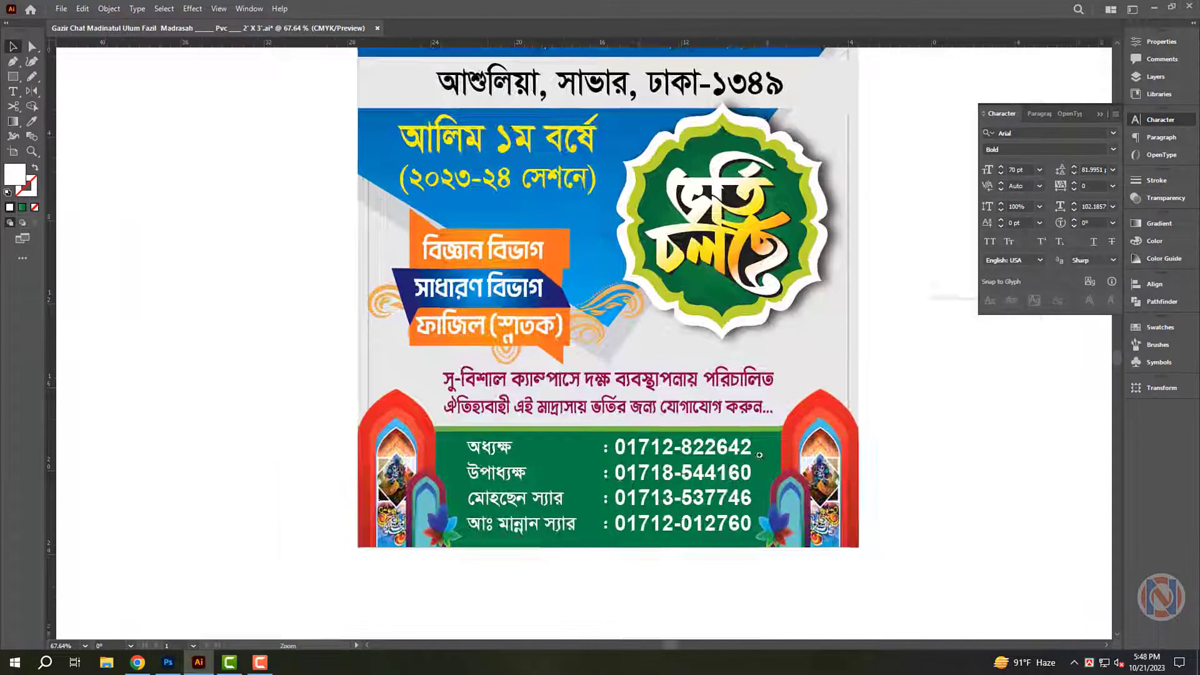
# Give the purple two-line slogan a 12 pt white outline behind a clean front copy.
pyautogui.scroll(3, 622, 385)
pyautogui.click(622, 386)
pyautogui.moveTo(620, 381); pyautogui.dragTo(618, 385)
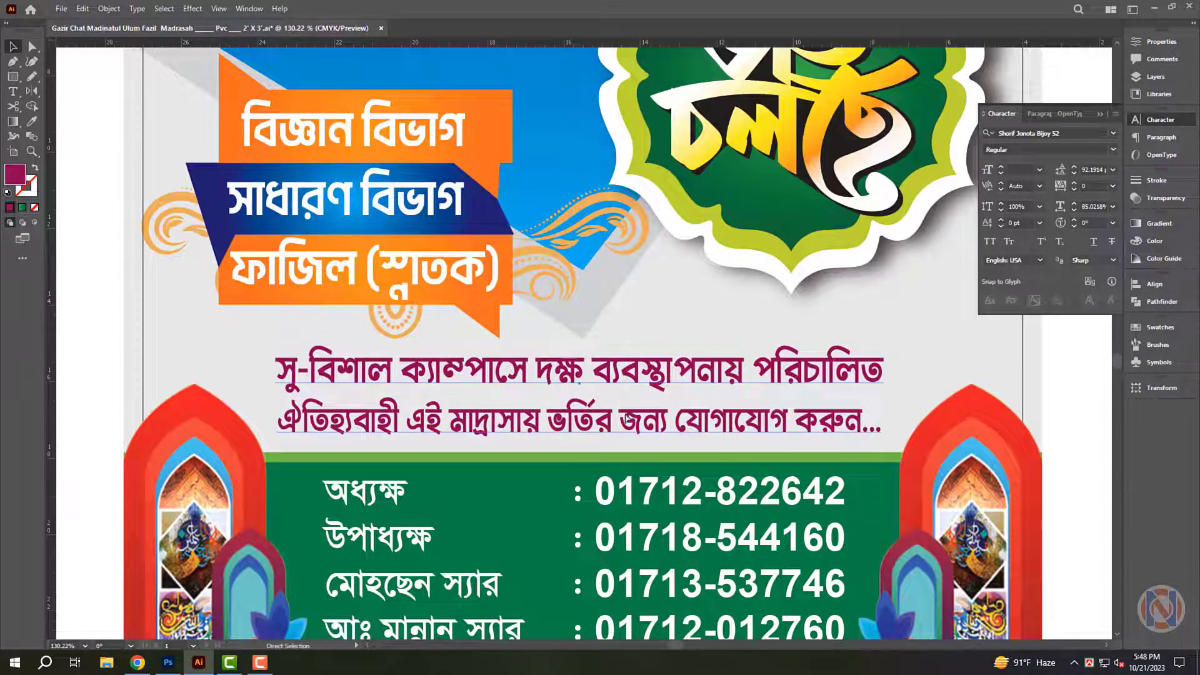
pyautogui.click(1136, 181)
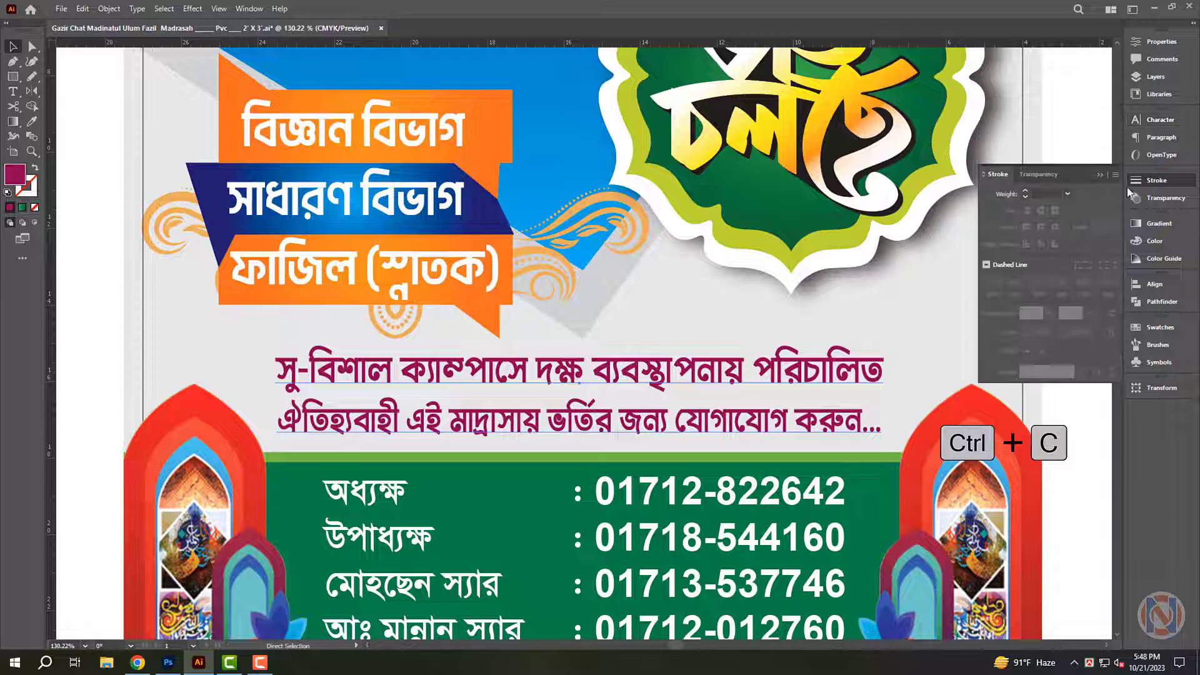
pyautogui.click(1067, 201)
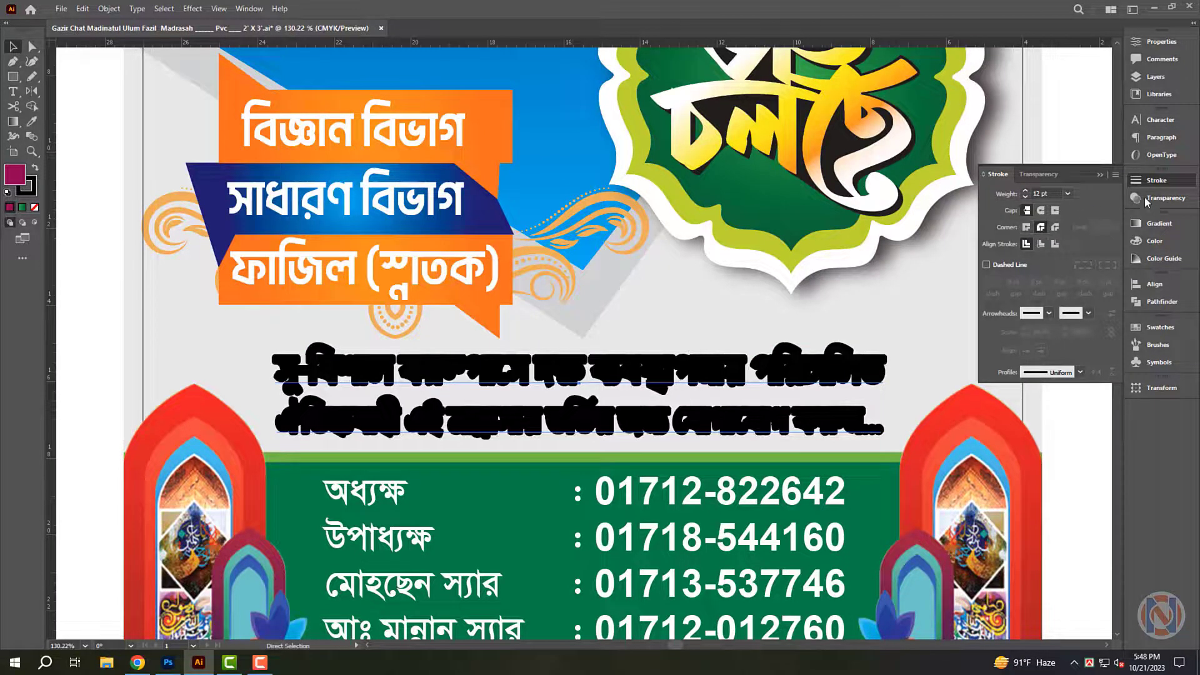
pyautogui.click(1155, 240)
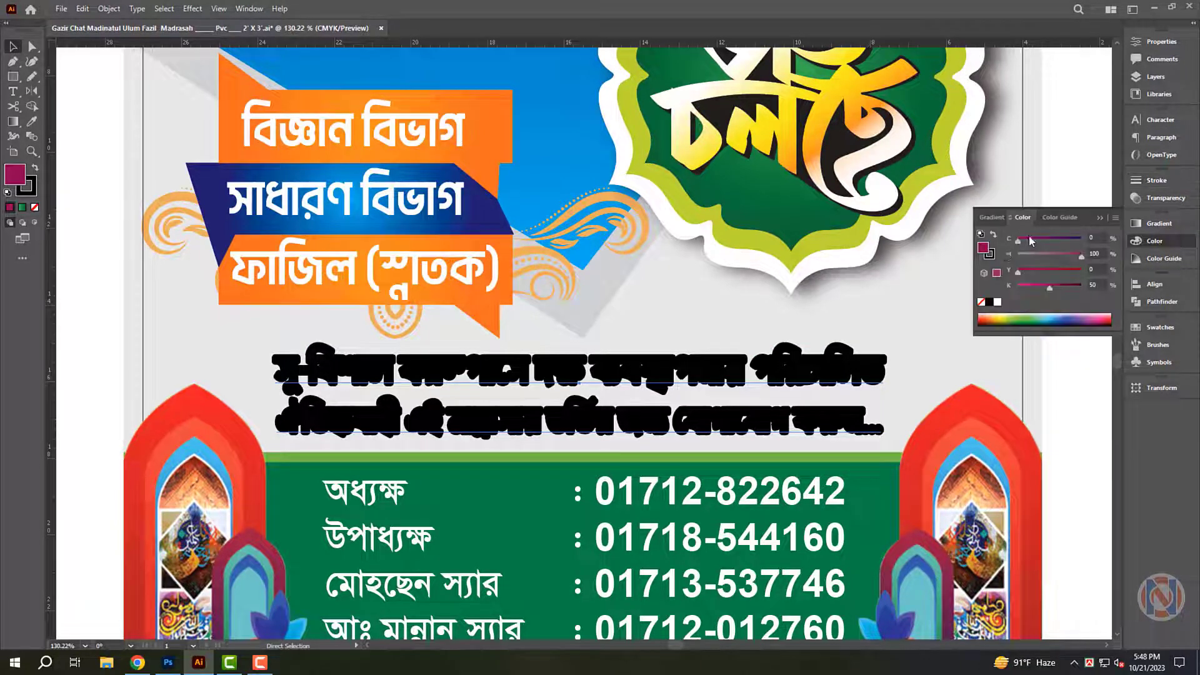
pyautogui.click(998, 302)
pyautogui.hotkey('ctrl', 'f')
# Give the yellow session heading a 12 pt black outline behind a clean front copy.
pyautogui.scroll(-5, 572, 374)
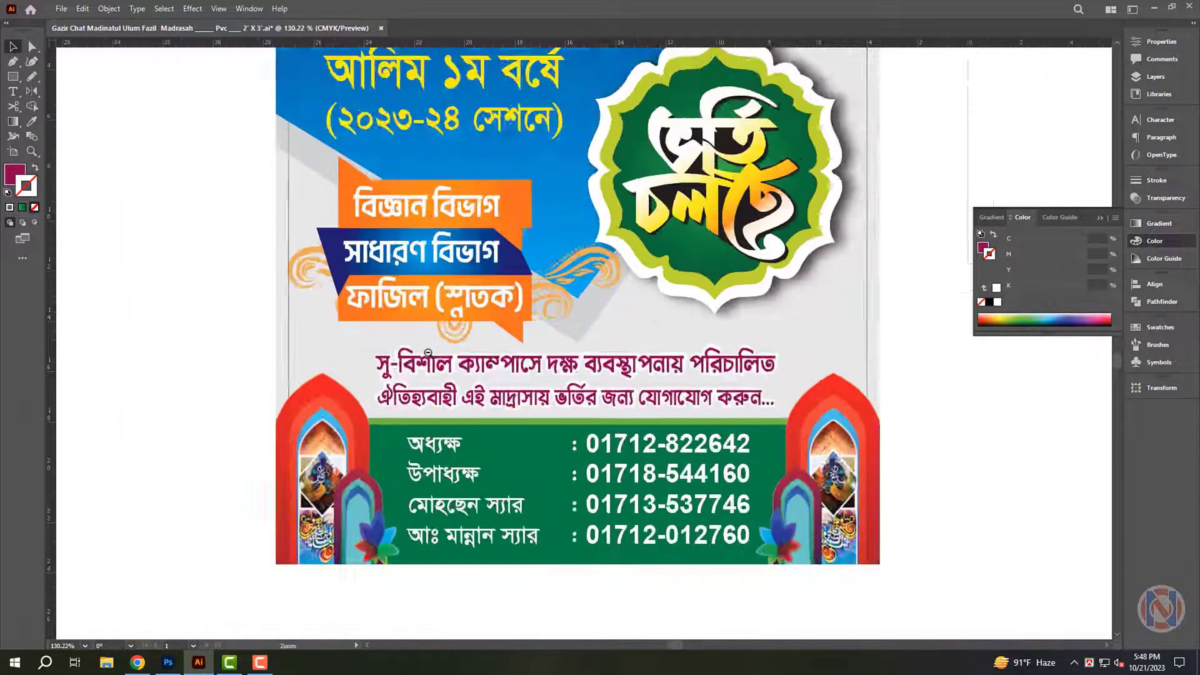
pyautogui.scroll(2, 567, 304)
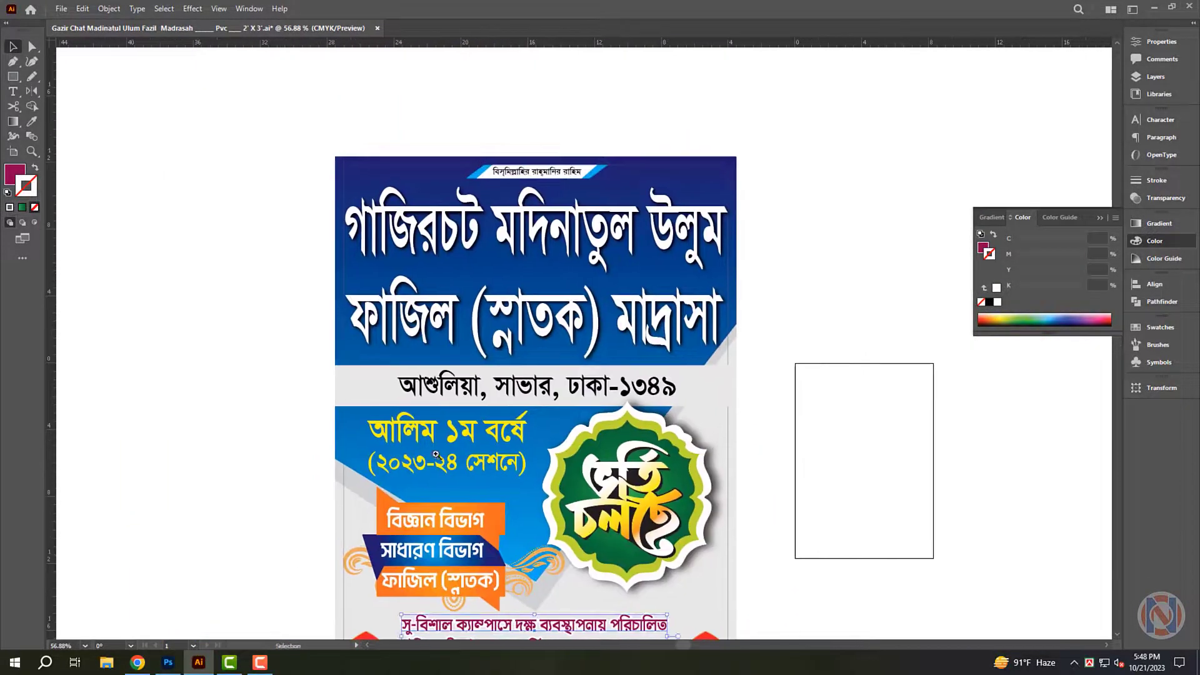
pyautogui.scroll(3, 514, 463)
pyautogui.scroll(3, 514, 463)
pyautogui.click(540, 431)
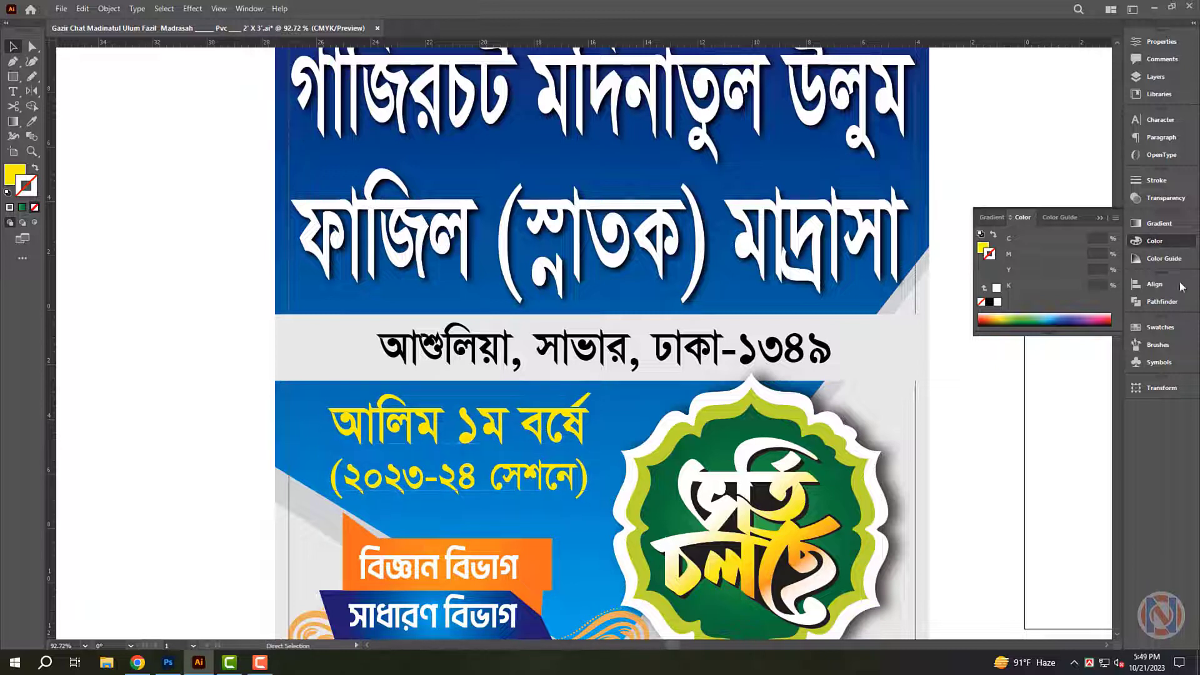
pyautogui.hotkey('ctrl', 'c')
pyautogui.click(1156, 180)
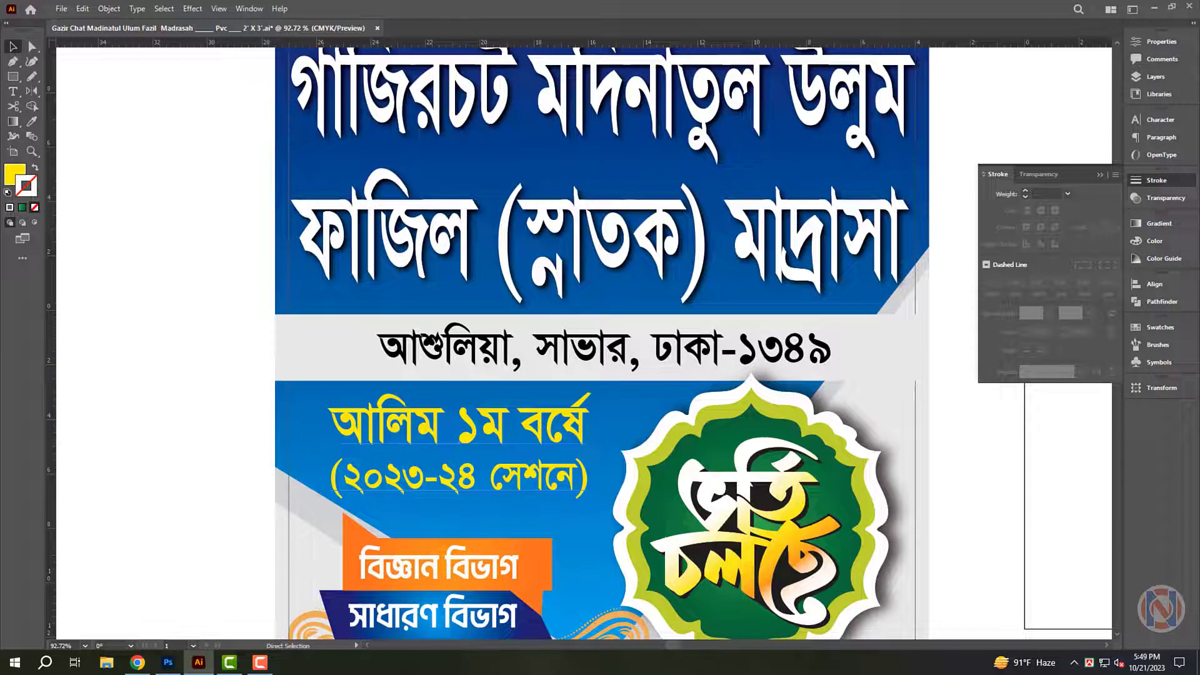
pyautogui.doubleClick(1041, 193)
pyautogui.write('12')
pyautogui.press('Return')
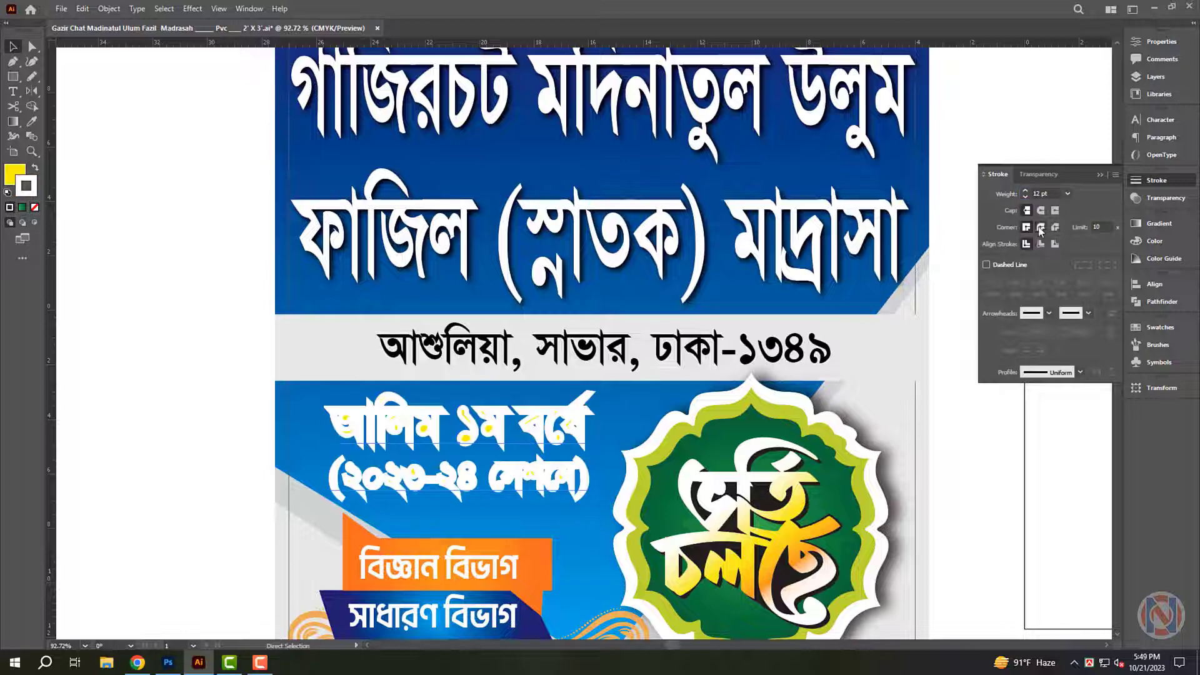
pyautogui.click(1155, 240)
pyautogui.click(990, 302)
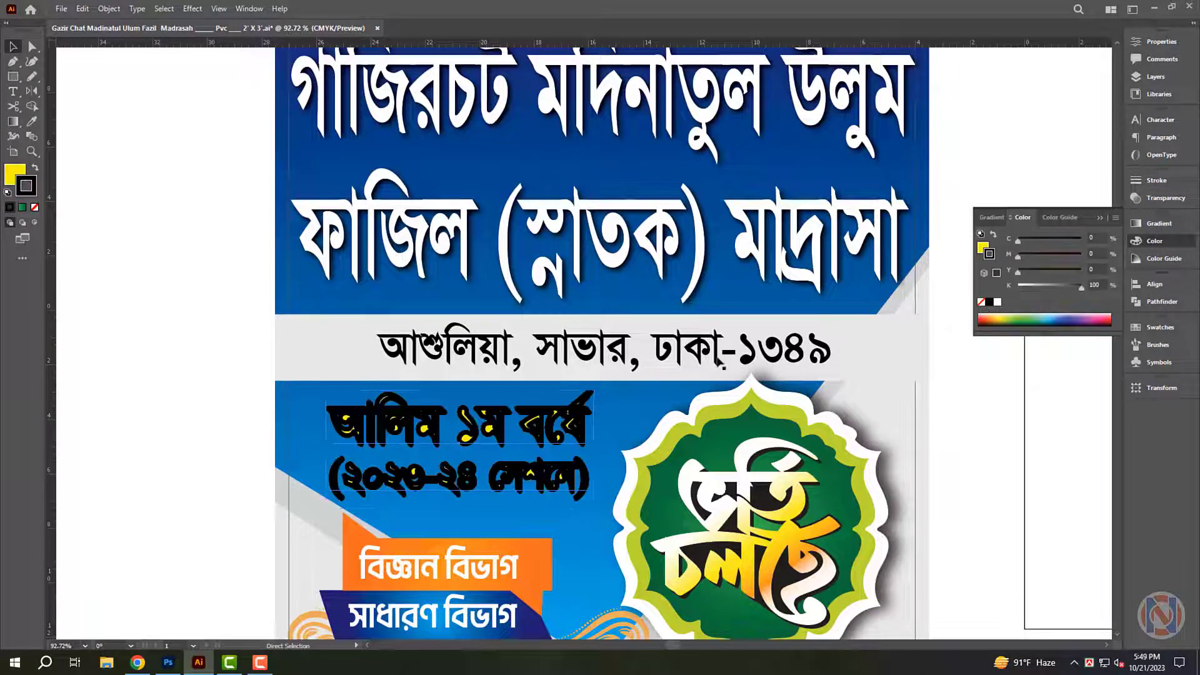
pyautogui.hotkey('ctrl', 'f')
pyautogui.scroll(-3, 529, 295)
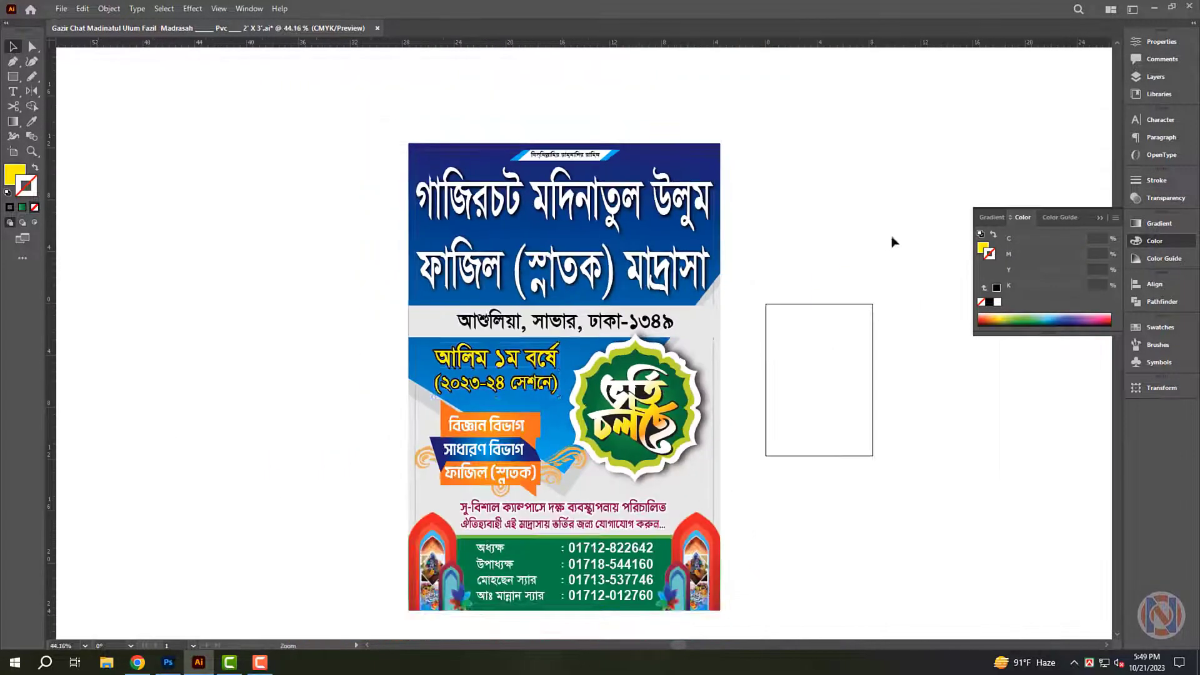
# Place a duplicate of the poster to the left of the original.
pyautogui.scroll(-1, 822, 225)
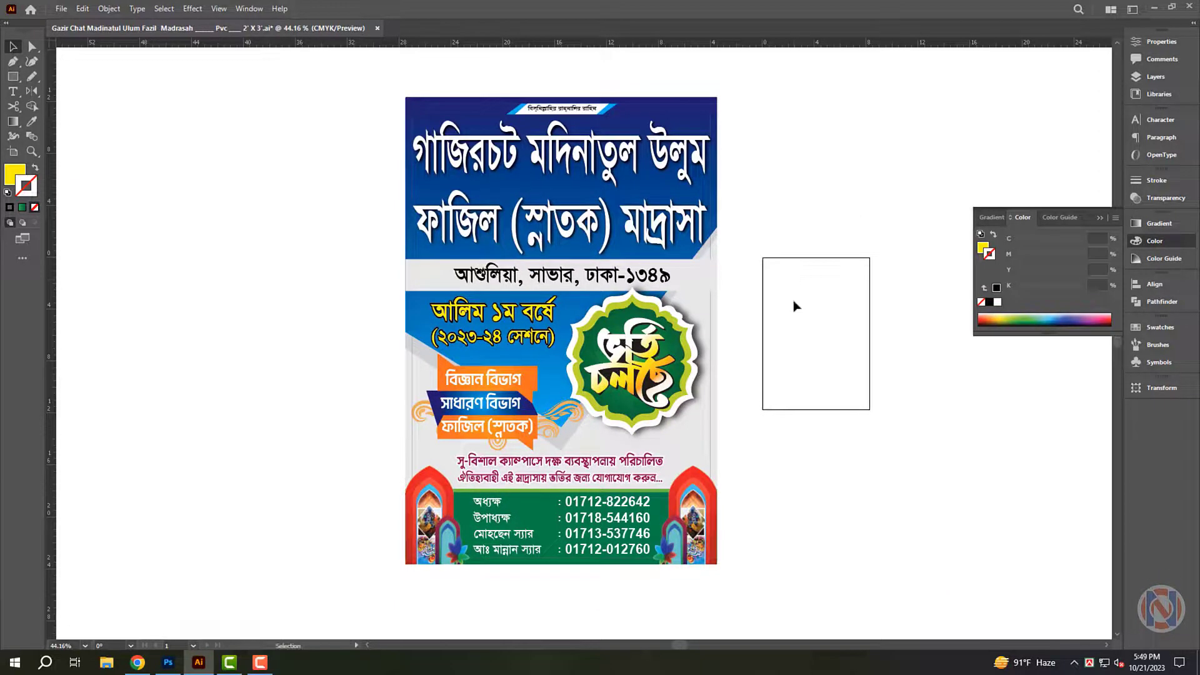
pyautogui.click(705, 107)
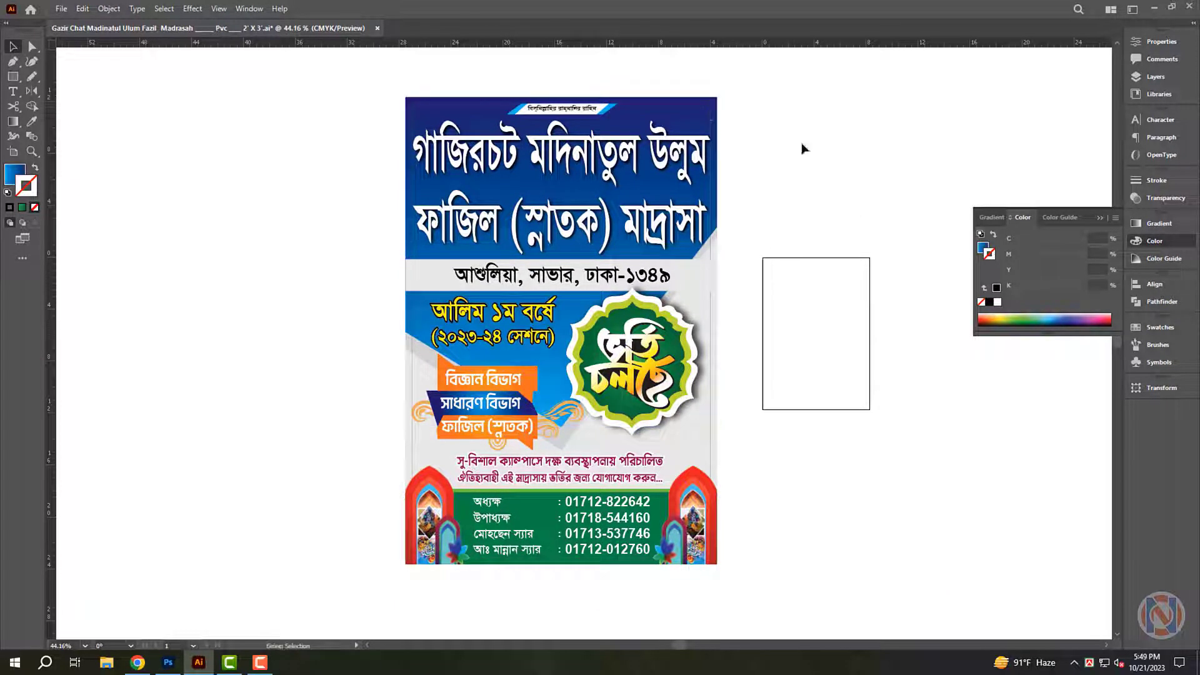
pyautogui.click(809, 327)
pyautogui.hscroll(-3, 838, 382)
pyautogui.moveTo(765, 333); pyautogui.dragTo(427, 333)
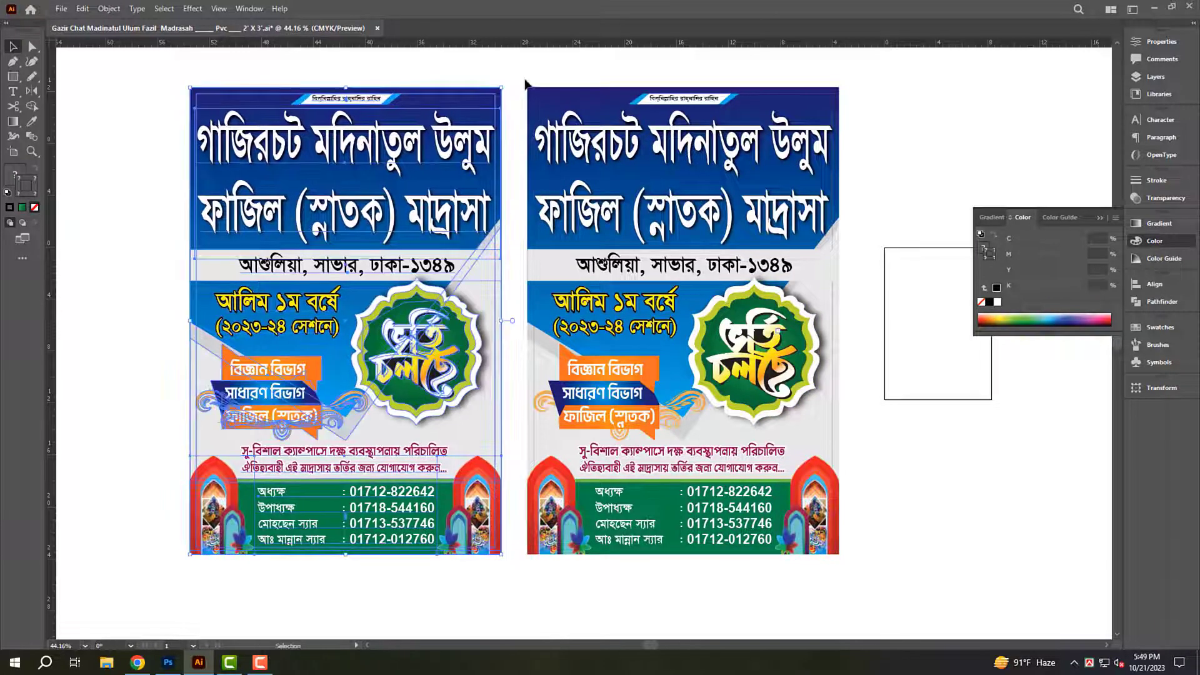
# Recolour the left poster's blue header dark green using colour values 30, 100 and 0.
pyautogui.click(984, 249)
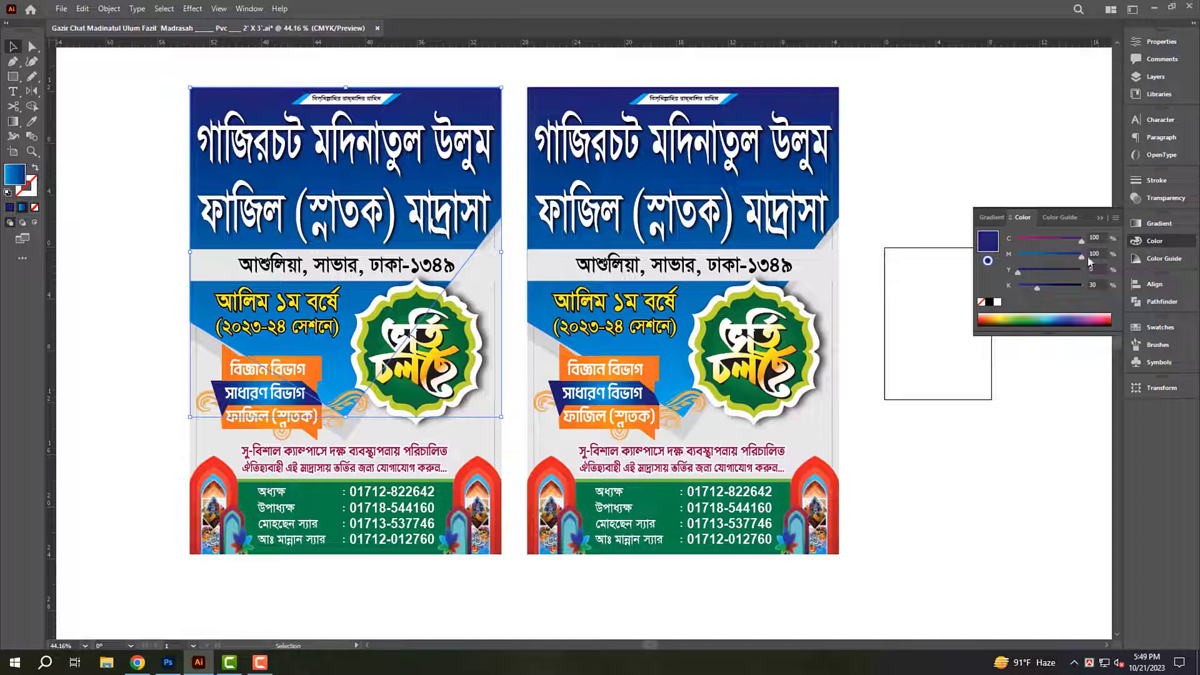
pyautogui.press('Tab')
pyautogui.write('30')
pyautogui.press('Tab')
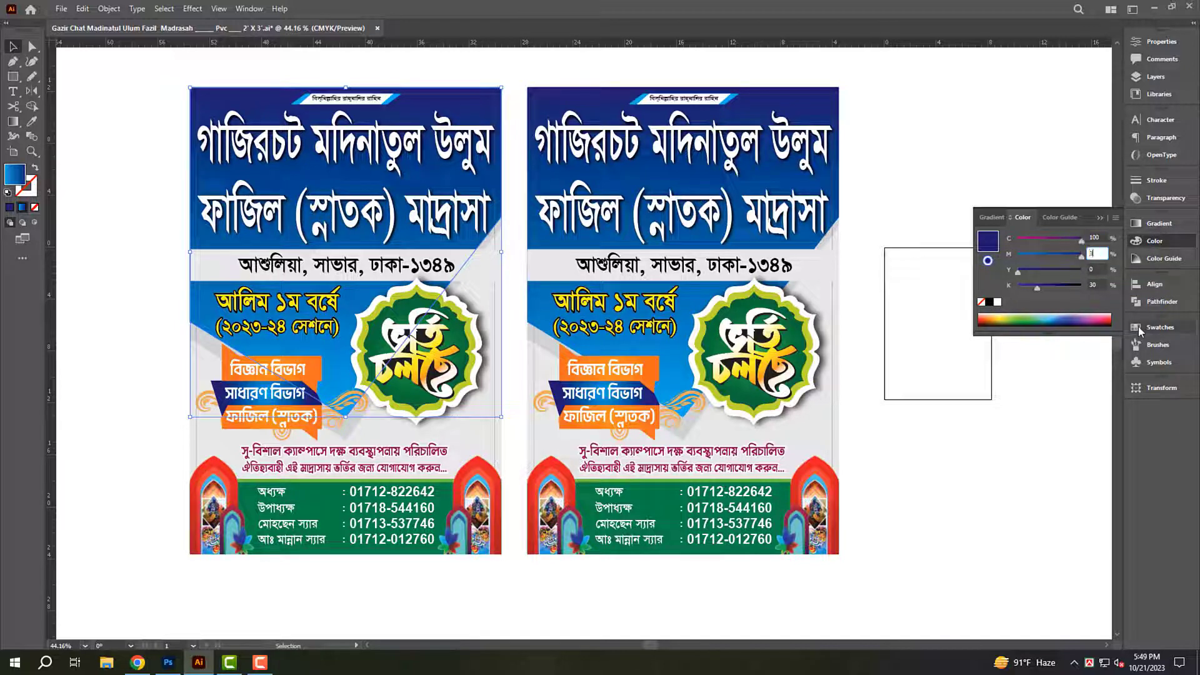
pyautogui.write('100')
pyautogui.press('Tab')
pyautogui.write('0')
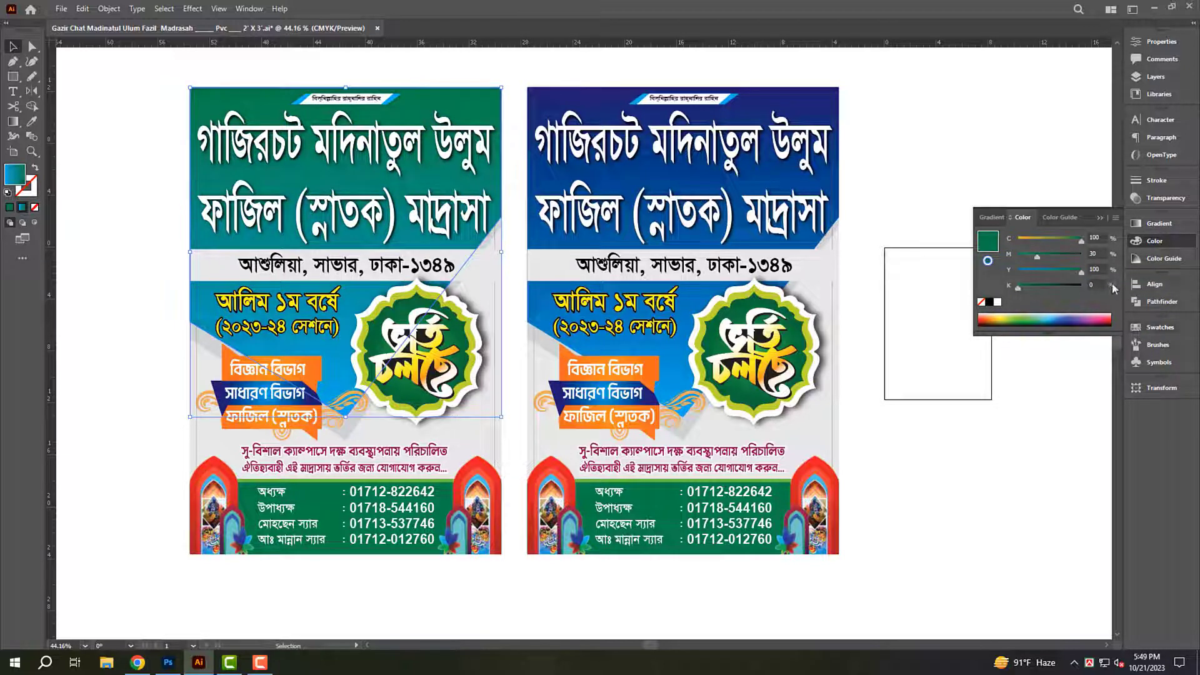
pyautogui.press('Return')
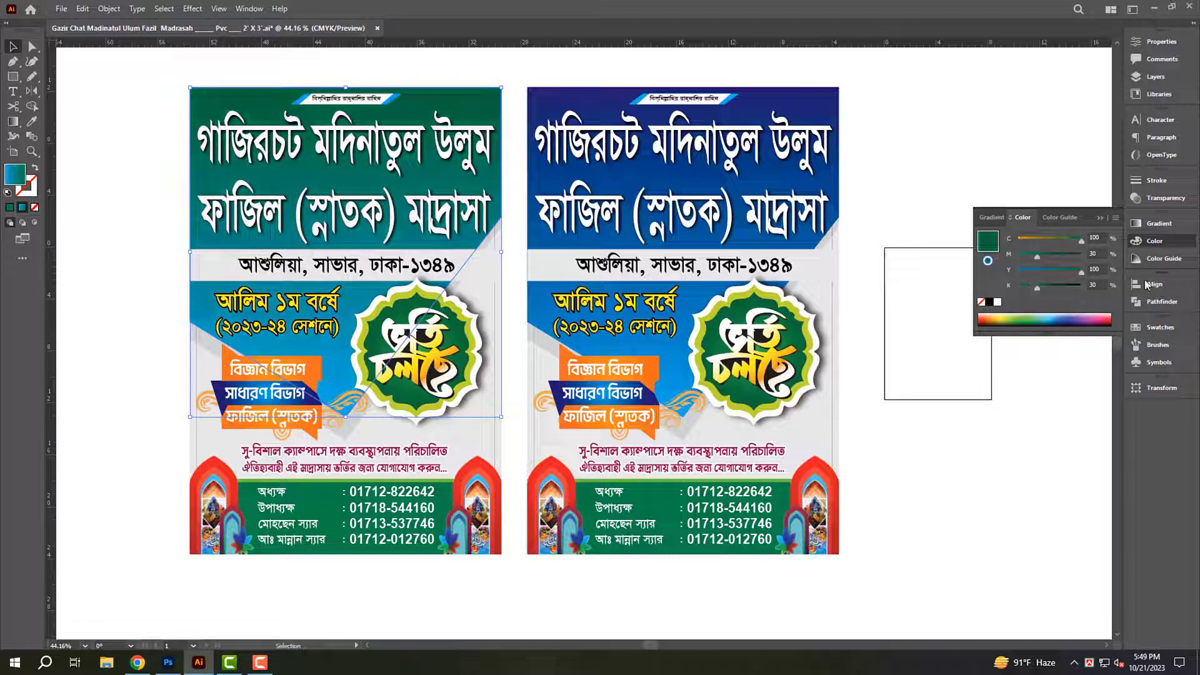
# Restore full cyan in the green fill and move the dark gradient stop inward to about 71%.
pyautogui.click(1178, 223)
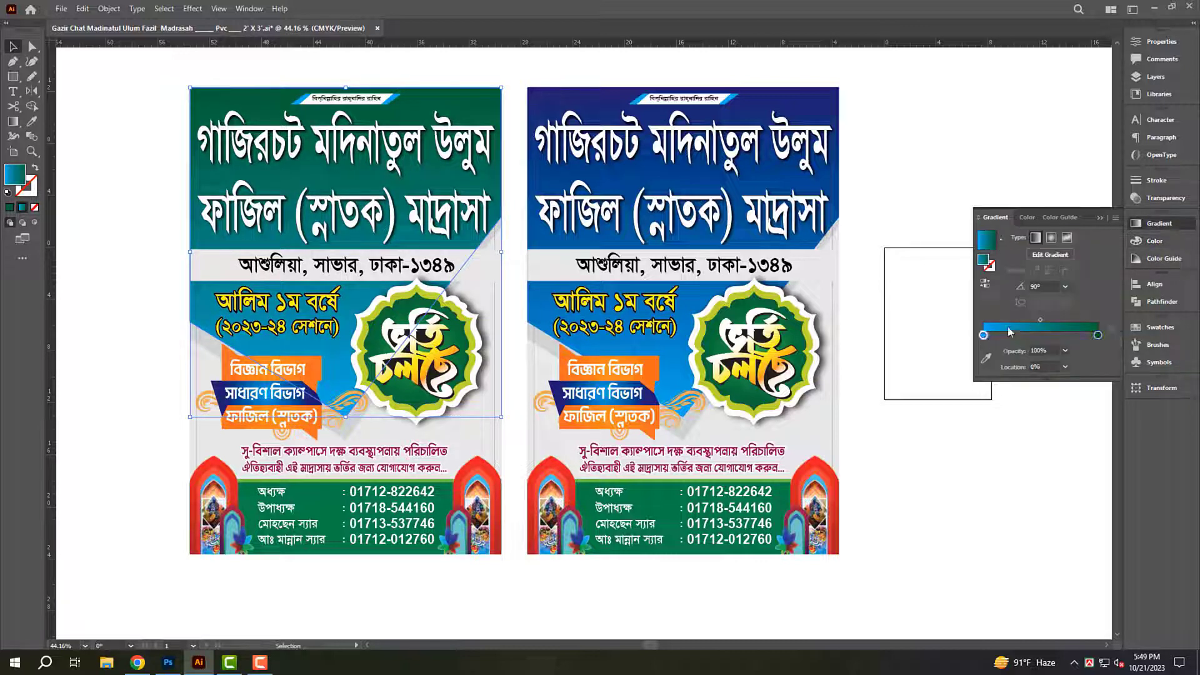
pyautogui.click(1153, 241)
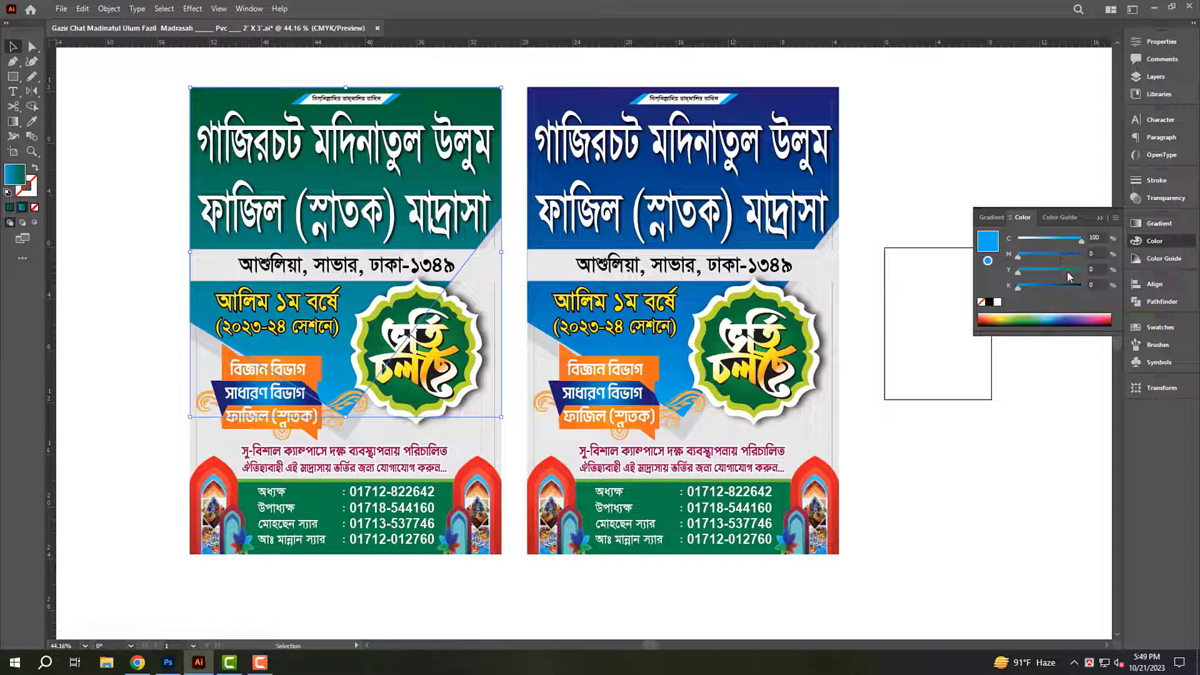
pyautogui.moveTo(1069, 277); pyautogui.dragTo(1087, 272)
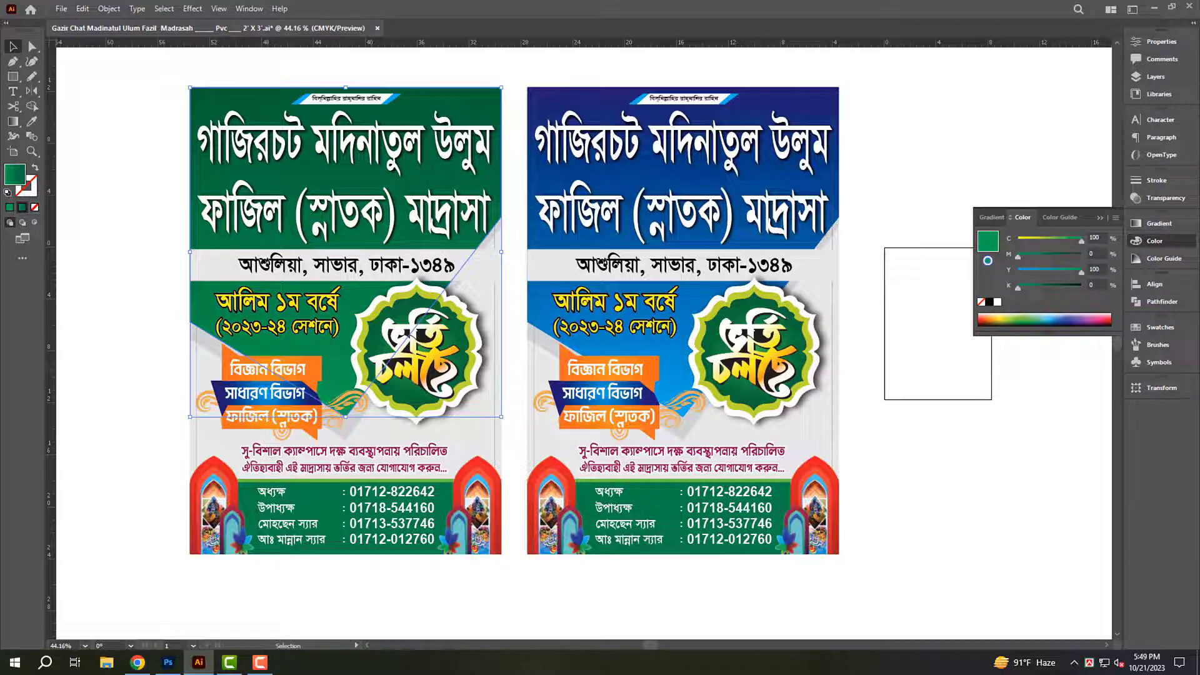
pyautogui.write('60')
pyautogui.press('Return')
pyautogui.hotkey('ctrl', 'z')
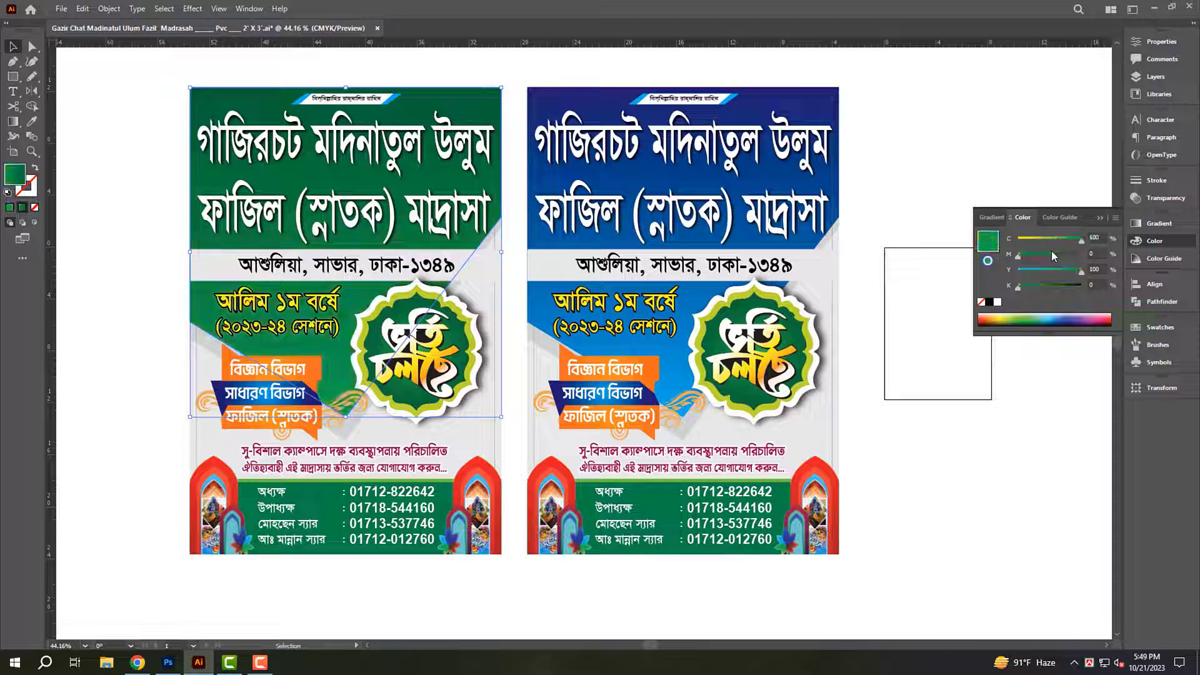
pyautogui.click(1160, 223)
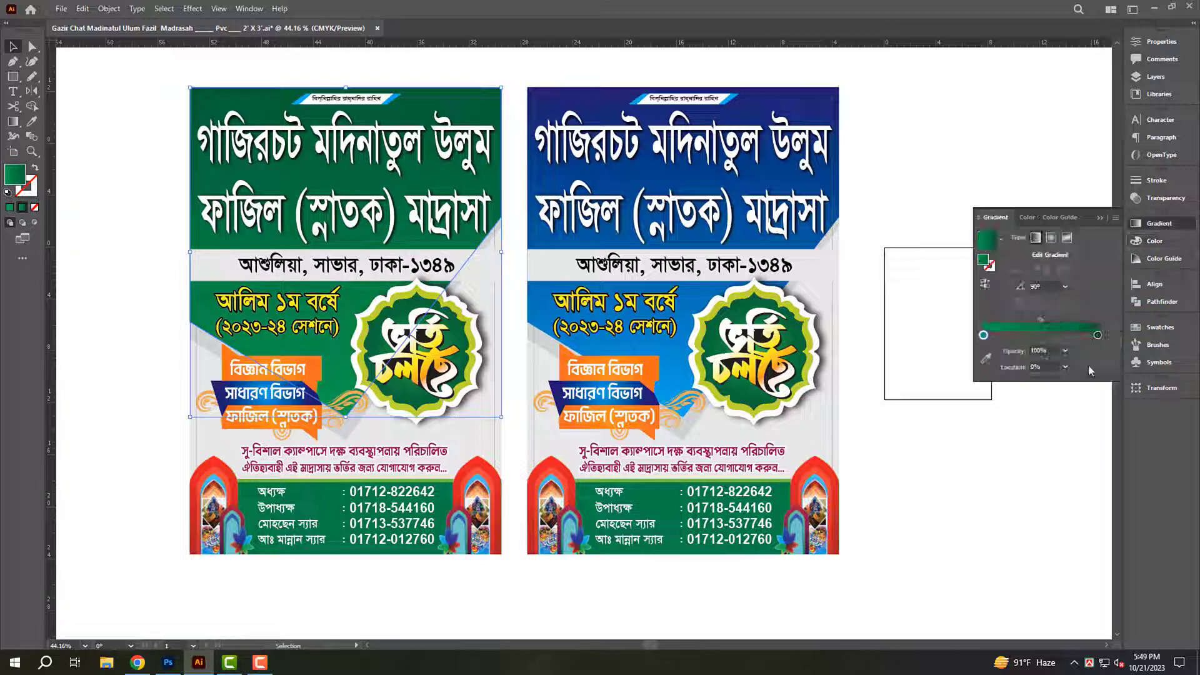
pyautogui.moveTo(1098, 336); pyautogui.dragTo(1065, 336)
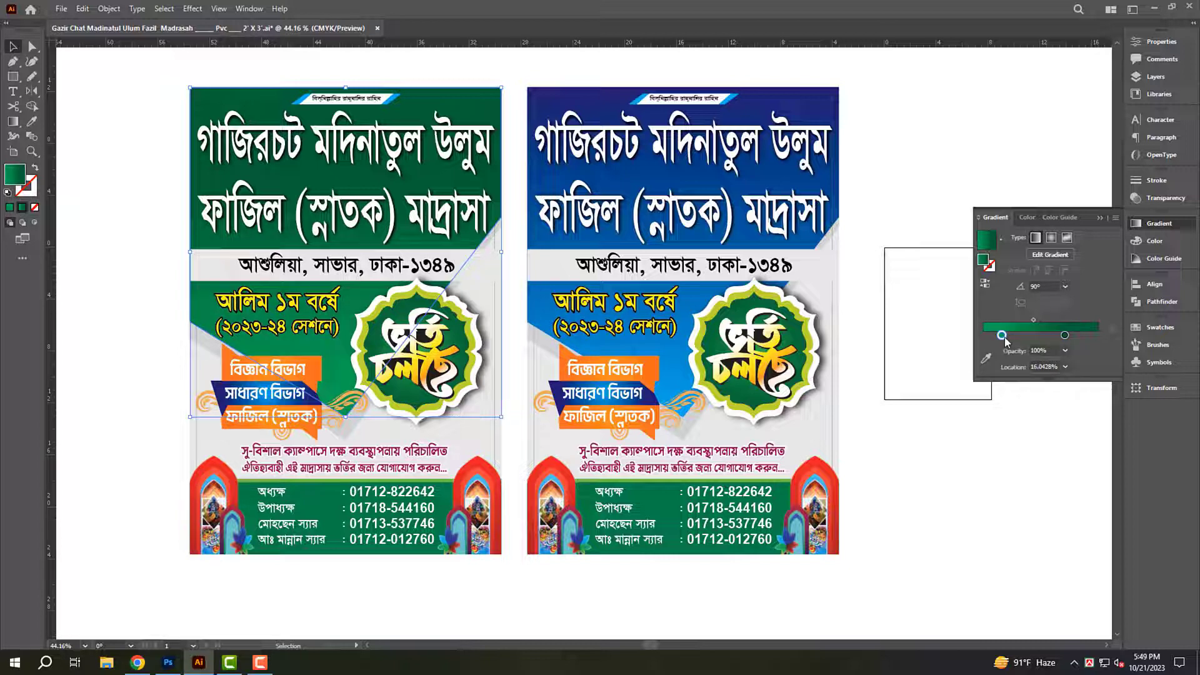
pyautogui.click(919, 214)
pyautogui.press('Tab')
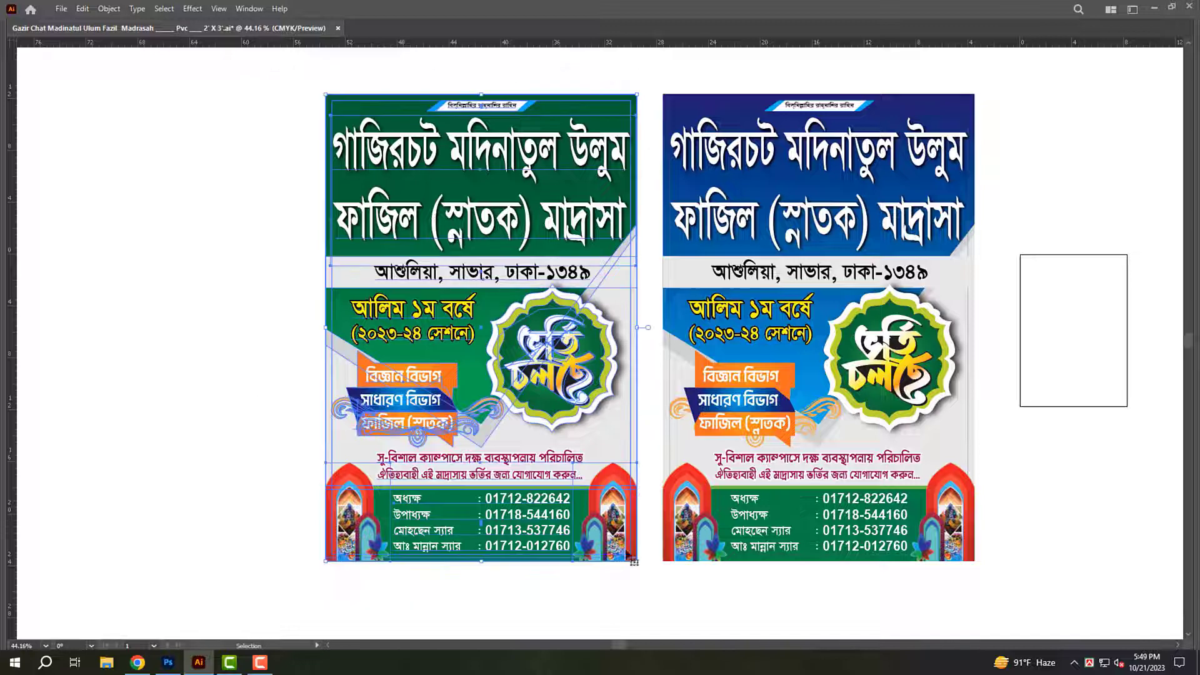
# Try a red 0/100 CMYK fill on the contact-number text, then undo it.
pyautogui.moveTo(631, 550); pyautogui.dragTo(603, 550)
pyautogui.click(453, 530)
pyautogui.press('Tab')
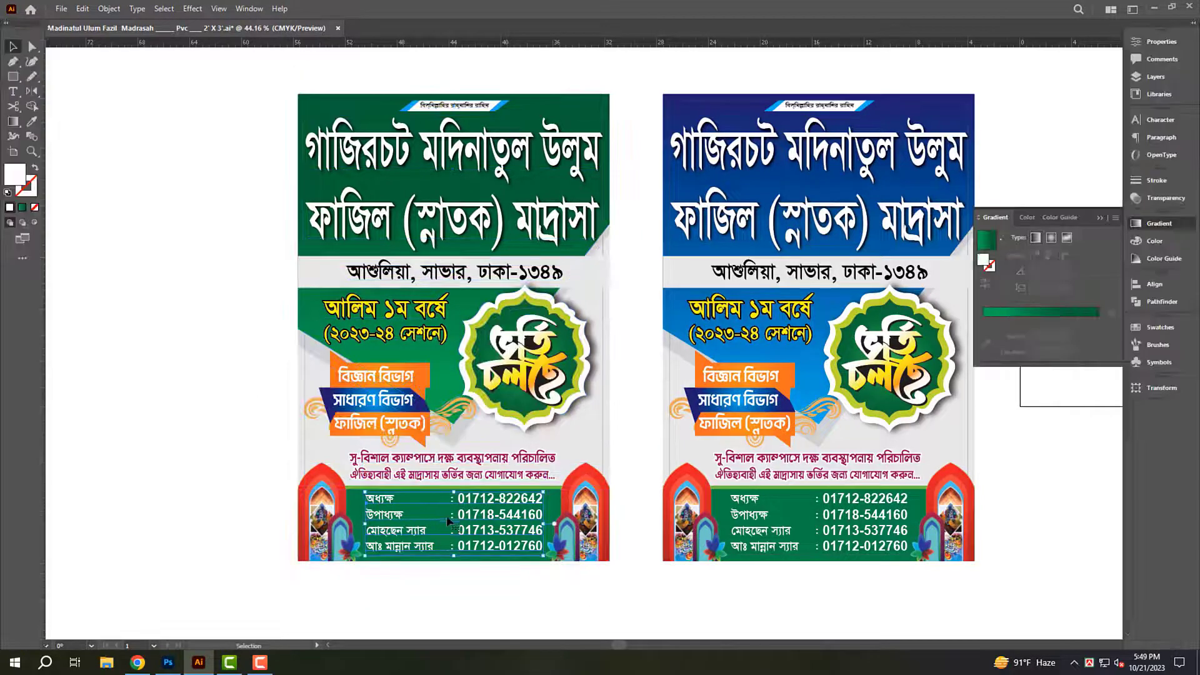
pyautogui.click(1146, 242)
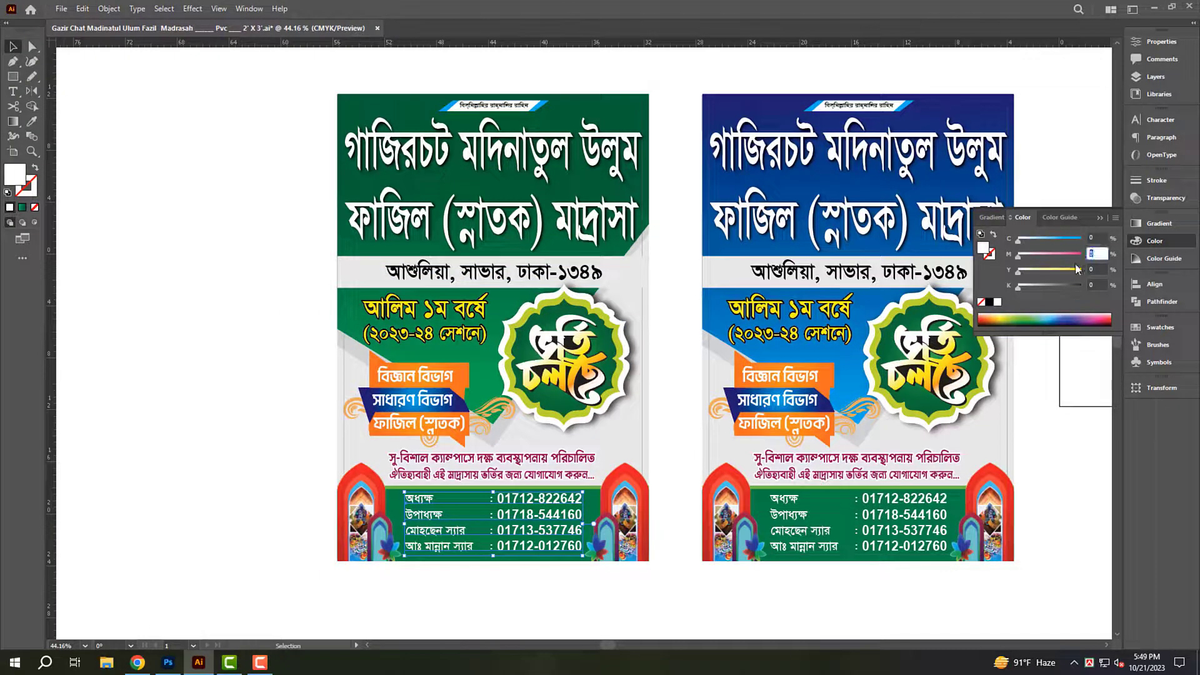
pyautogui.write('0')
pyautogui.press('Tab')
pyautogui.write('100')
pyautogui.press('Tab')
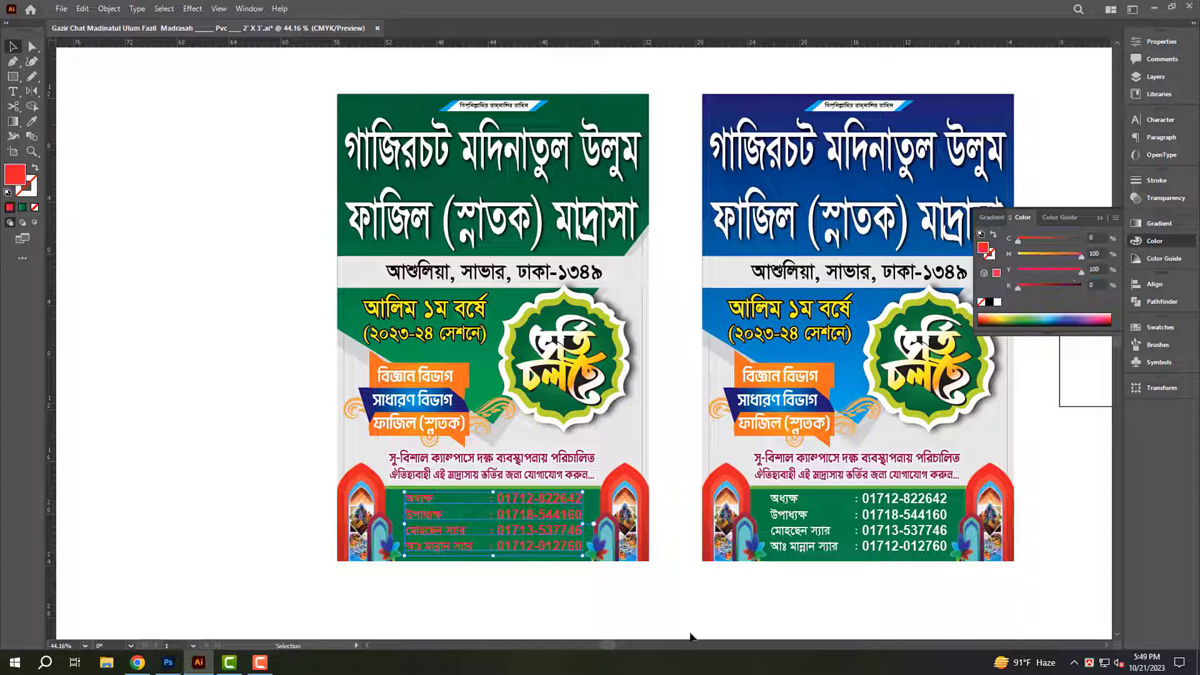
pyautogui.hscroll(-5, 690, 637)
pyautogui.moveTo(1026, 483); pyautogui.dragTo(553, 461)
pyautogui.scroll(3, 718, 554)
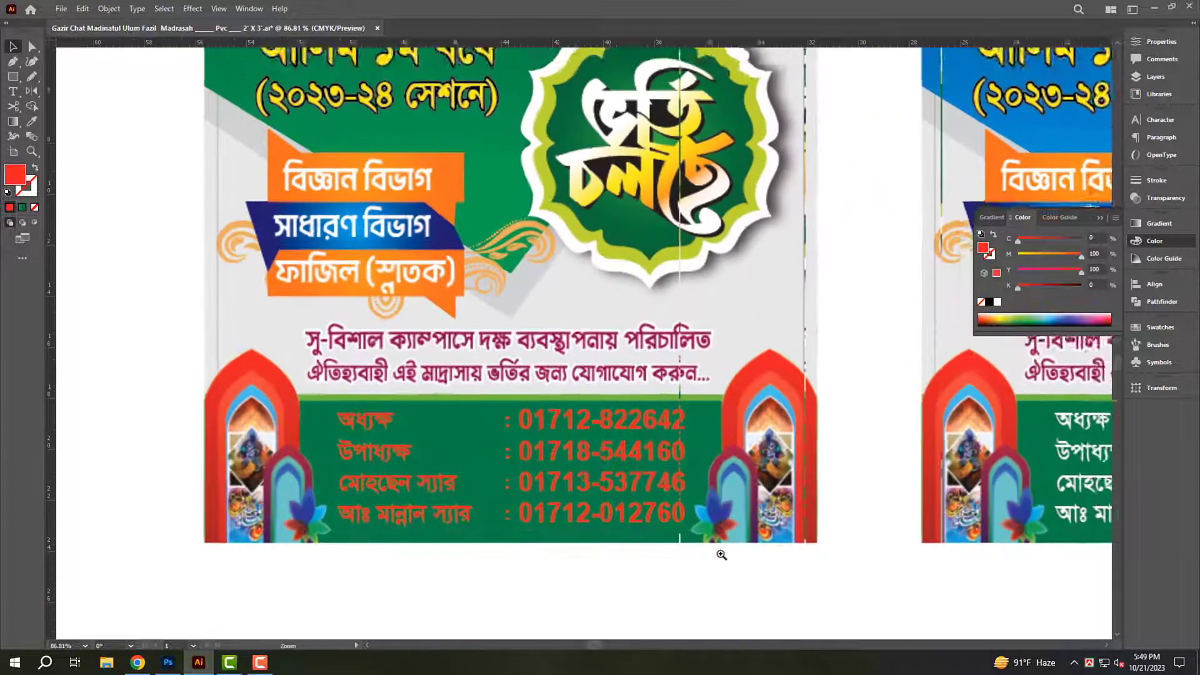
pyautogui.hotkey('ctrl', 'z')
pyautogui.hotkey('ctrl', 'z')
pyautogui.hotkey('ctrl', 'z')
# Fill the left poster's contact panel red.
pyautogui.click(785, 528)
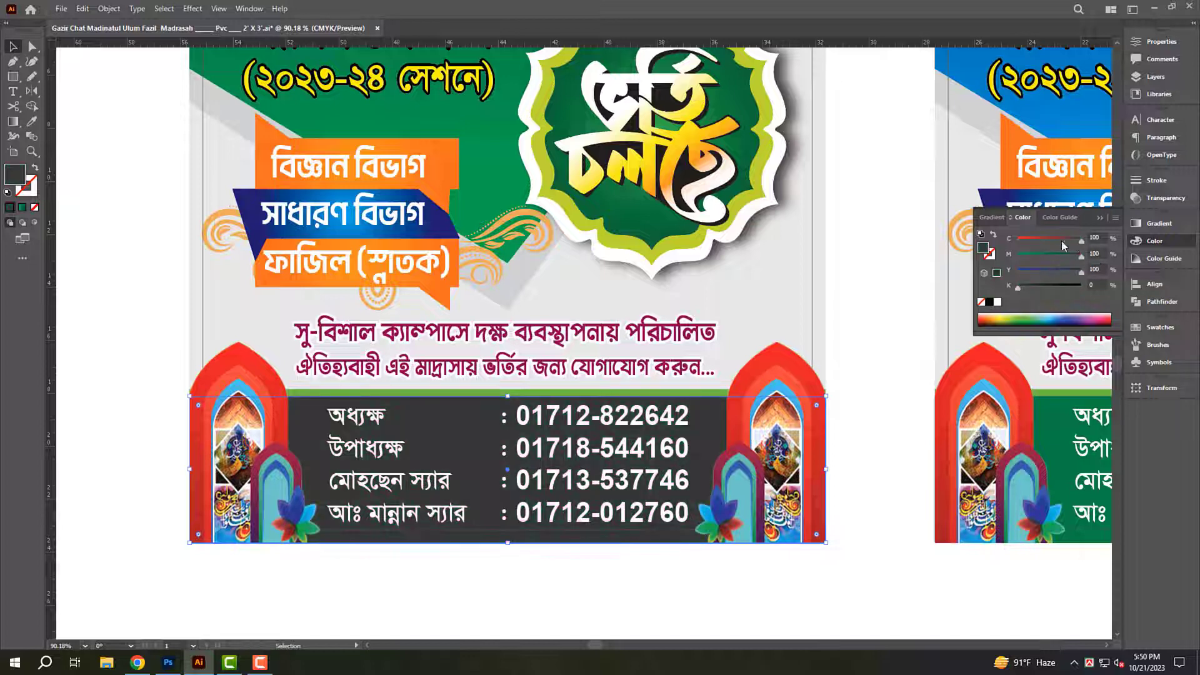
pyautogui.click(982, 319)
pyautogui.click(650, 578)
pyautogui.scroll(-2, 630, 572)
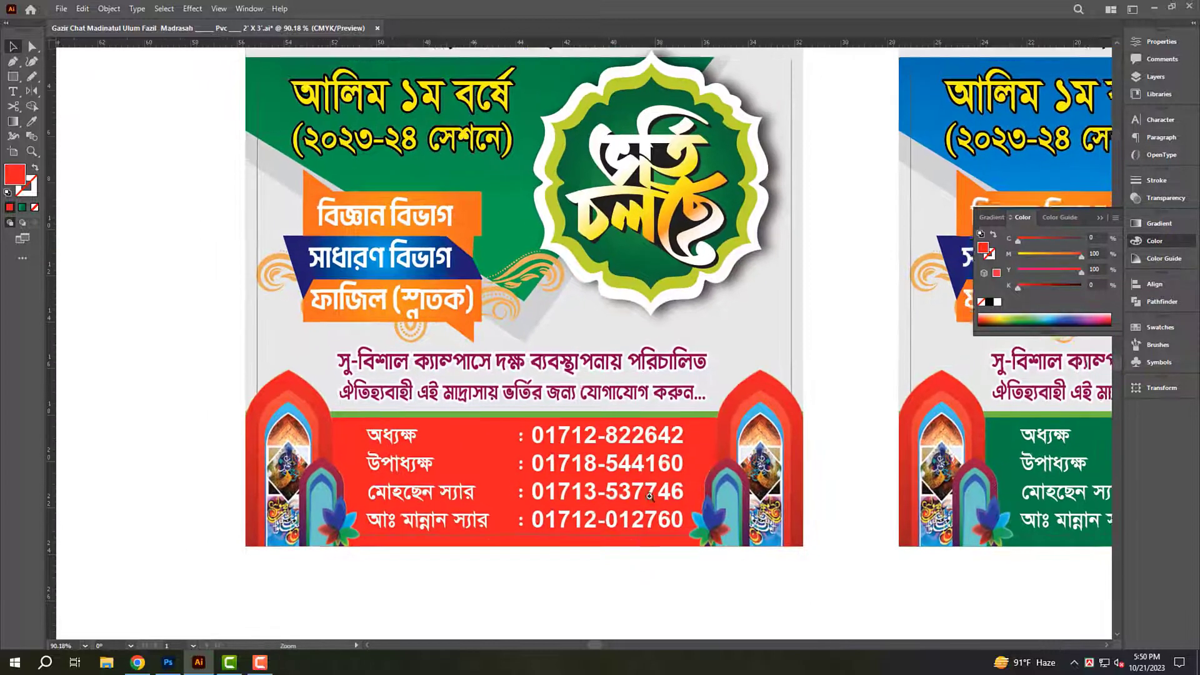
pyautogui.scroll(3, 630, 572)
# Make the two-line tagline black and fit both posters in view.
pyautogui.click(523, 484)
pyautogui.click(989, 302)
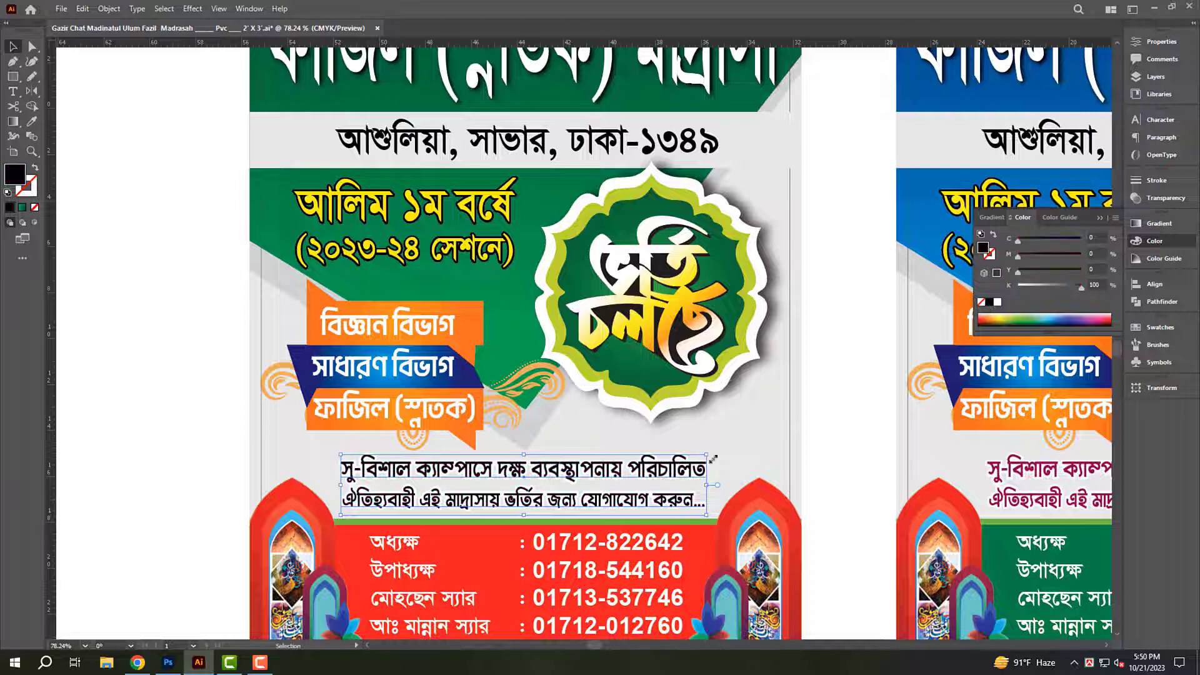
pyautogui.click(834, 436)
pyautogui.scroll(-1, 725, 450)
pyautogui.moveTo(720, 450); pyautogui.dragTo(736, 528)
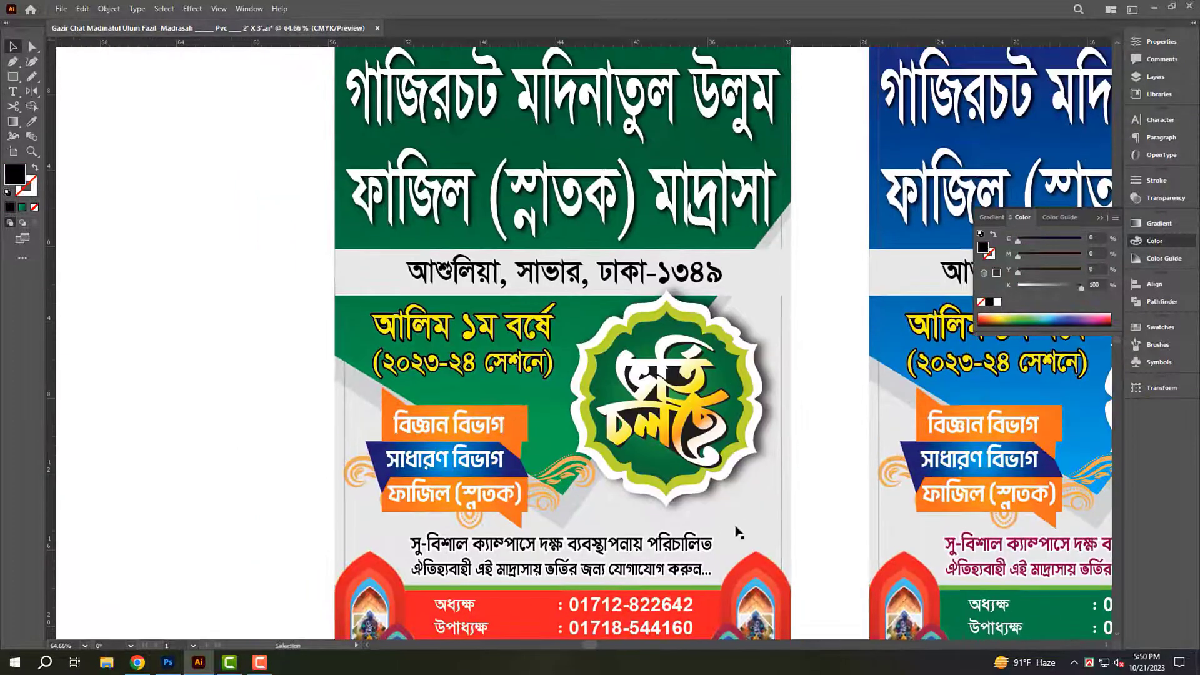
pyautogui.scroll(-1, 572, 458)
pyautogui.moveTo(732, 483); pyautogui.dragTo(607, 420)
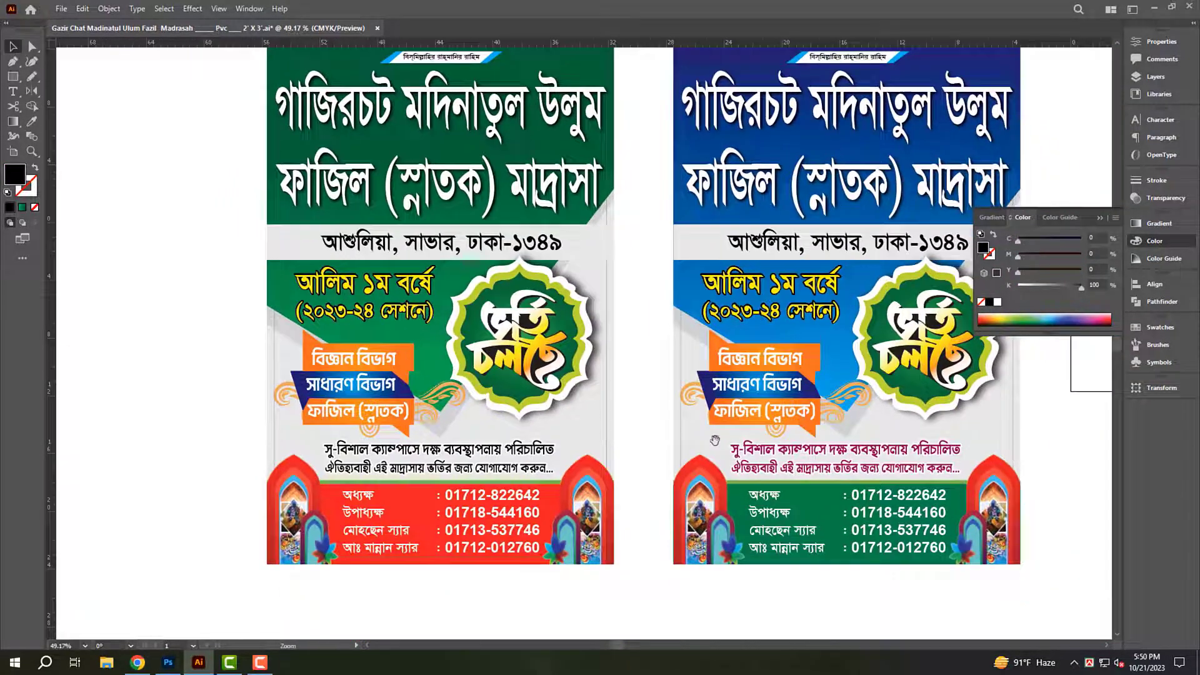
pyautogui.scroll(-1, 715, 440)
pyautogui.moveTo(714, 440); pyautogui.dragTo(686, 467)
pyautogui.click(1163, 243)
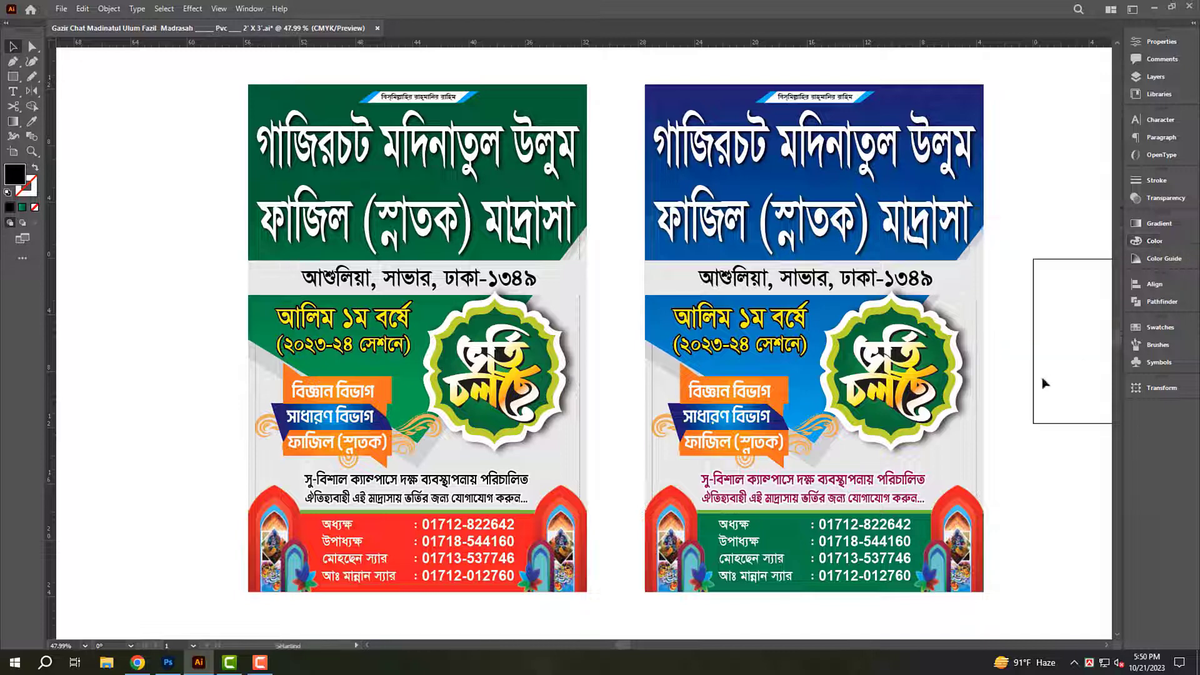
pyautogui.hotkey('shift', 'x')
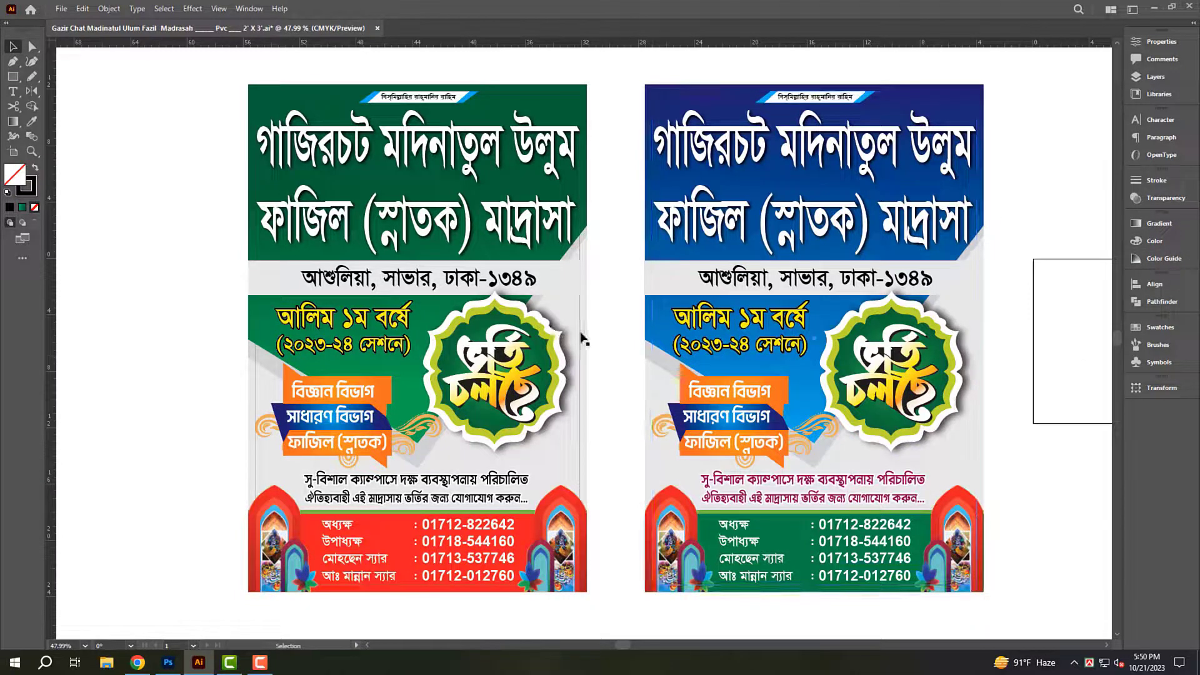
# Add a text line below the right poster set in Myriad Variable Concept Light.
pyautogui.scroll(-1, 585, 387)
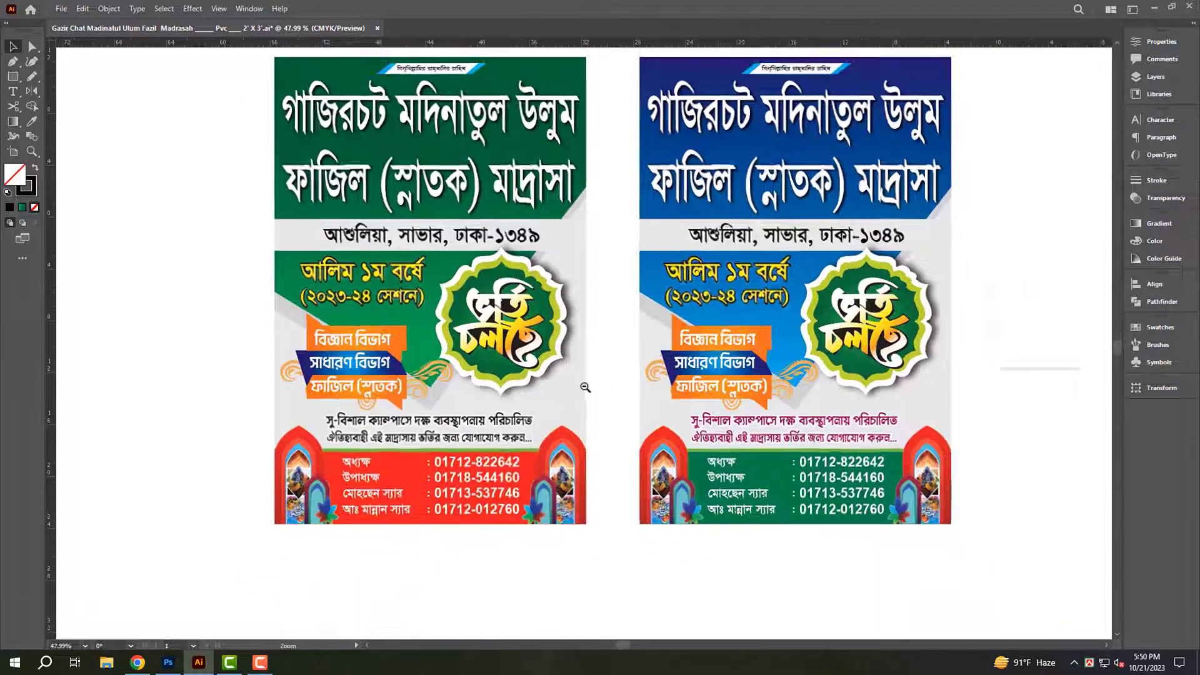
pyautogui.press('t')
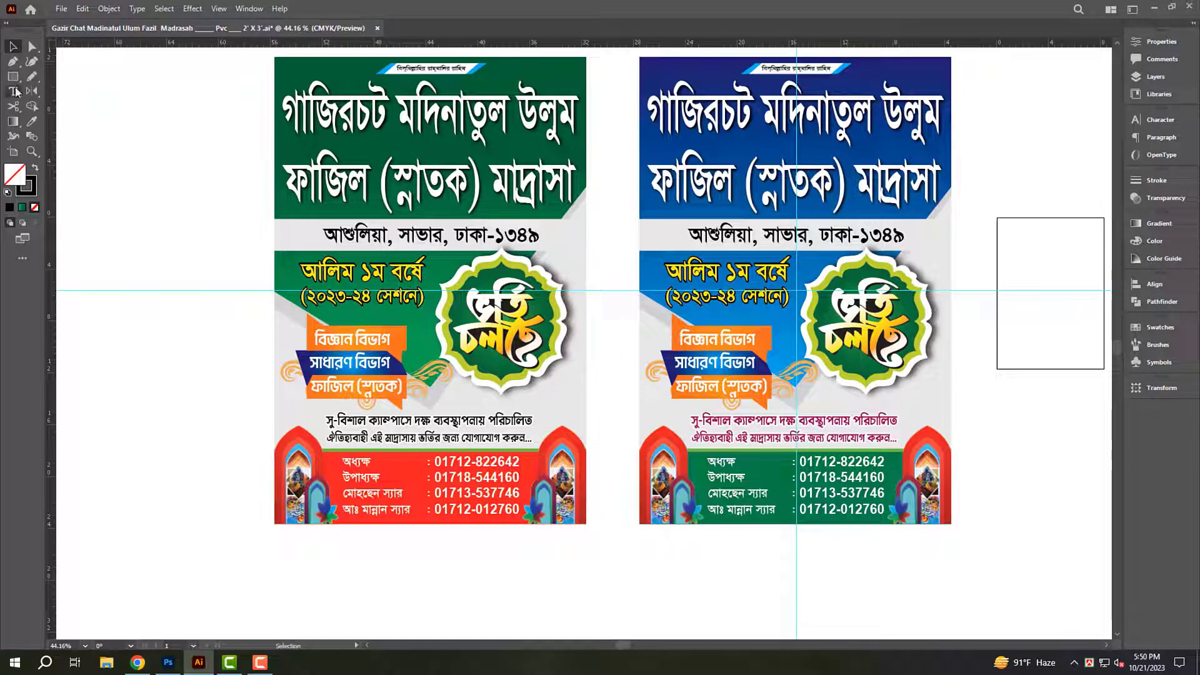
pyautogui.click(785, 544)
pyautogui.press('Escape')
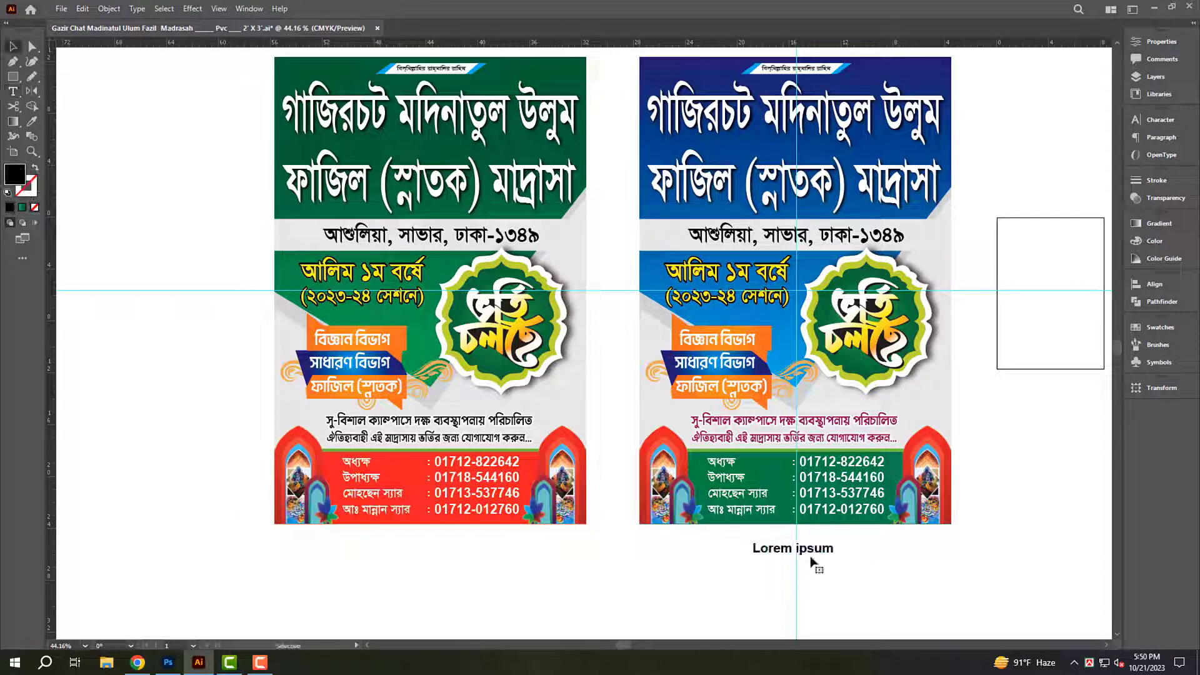
pyautogui.hotkey('ctrl', 't')
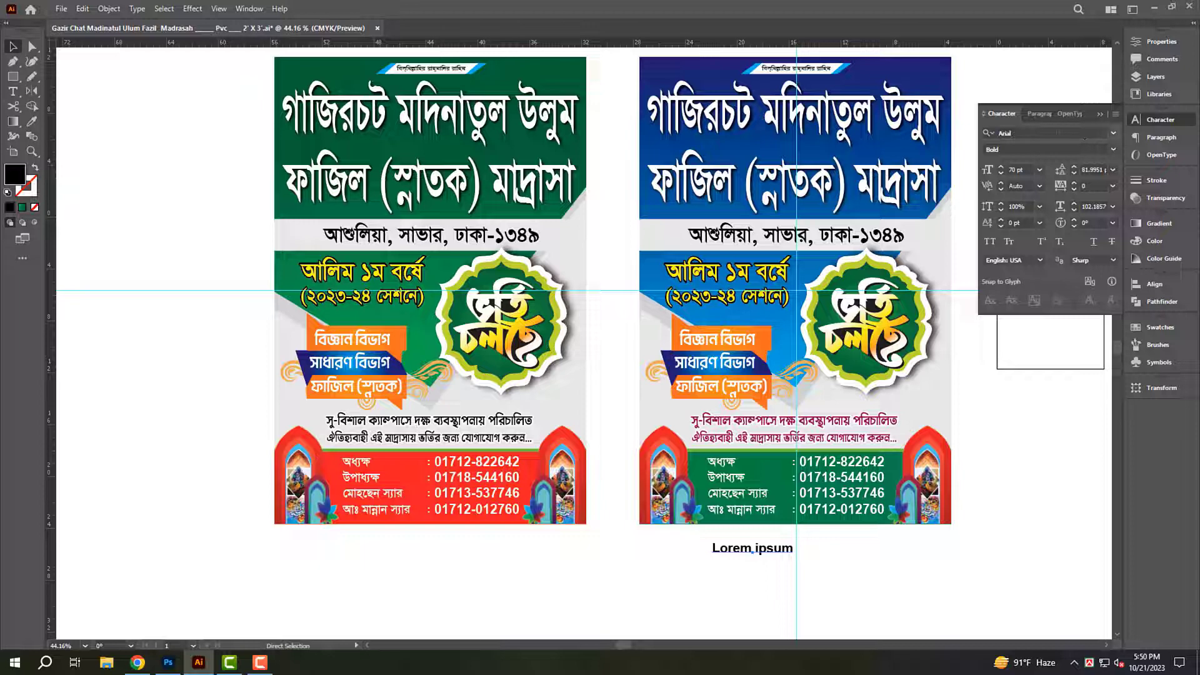
pyautogui.write('my')
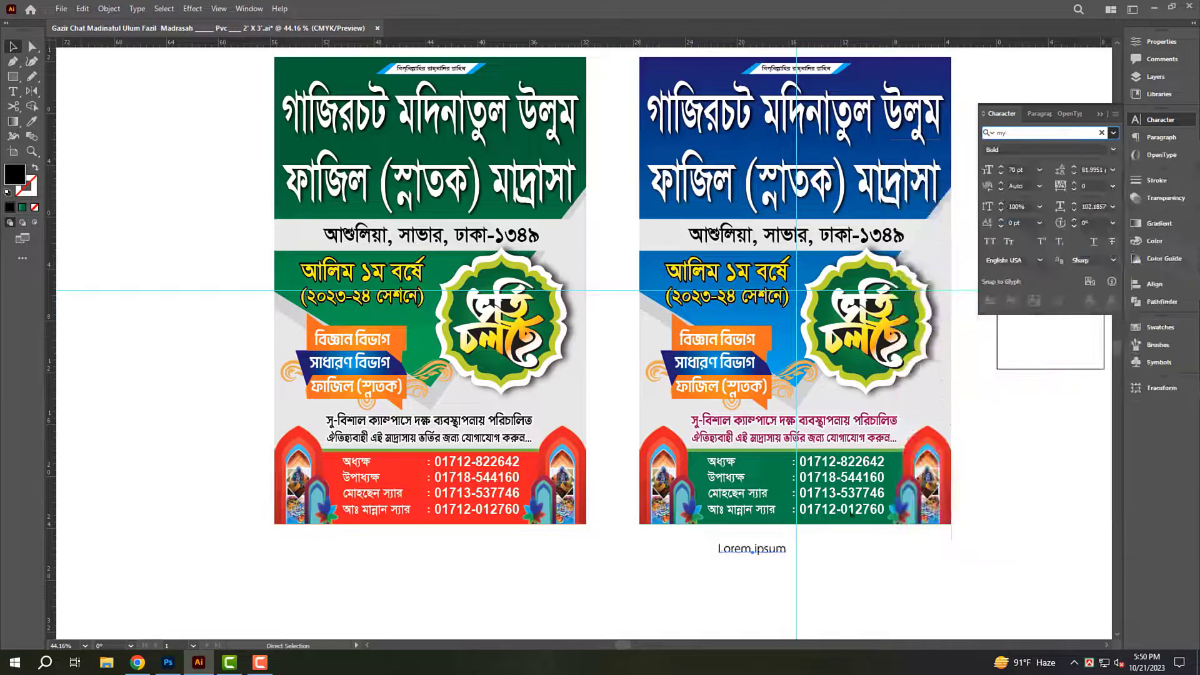
pyautogui.press('Return')
pyautogui.moveTo(773, 555); pyautogui.dragTo(817, 556)
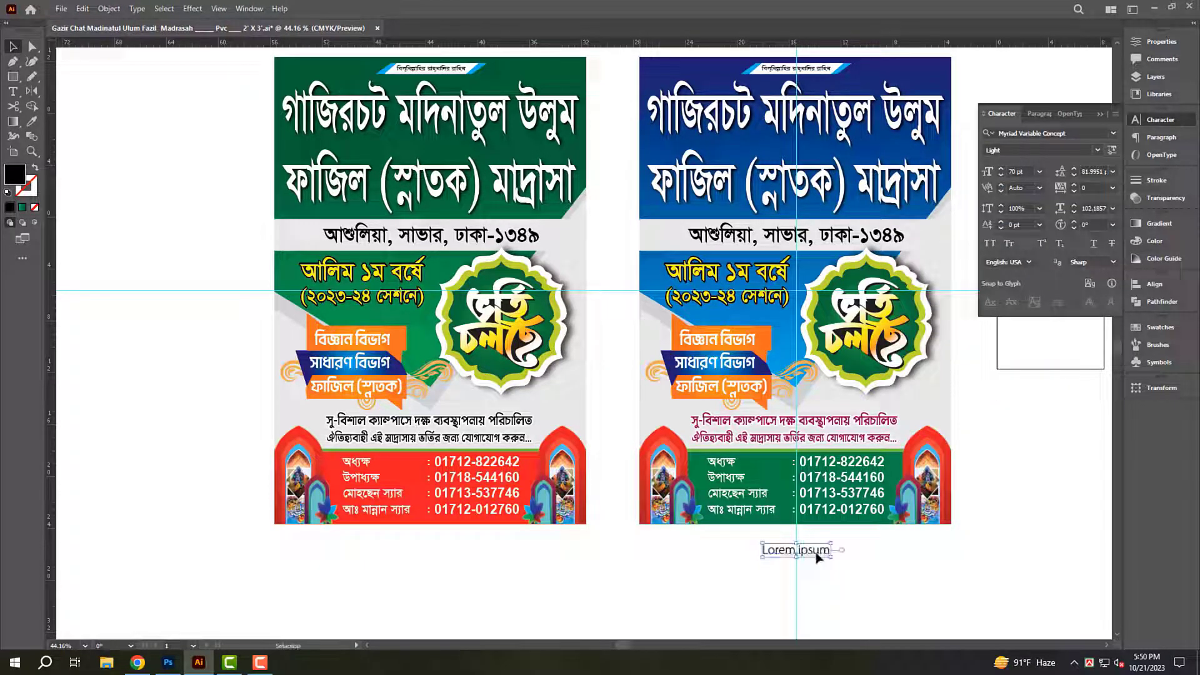
# Replace the placeholder with 'Size__ 2'X 3'__ 50 Pcs', shrink it slightly, and save.
pyautogui.doubleClick(813, 551)
pyautogui.hotkey('ctrl', 'a')
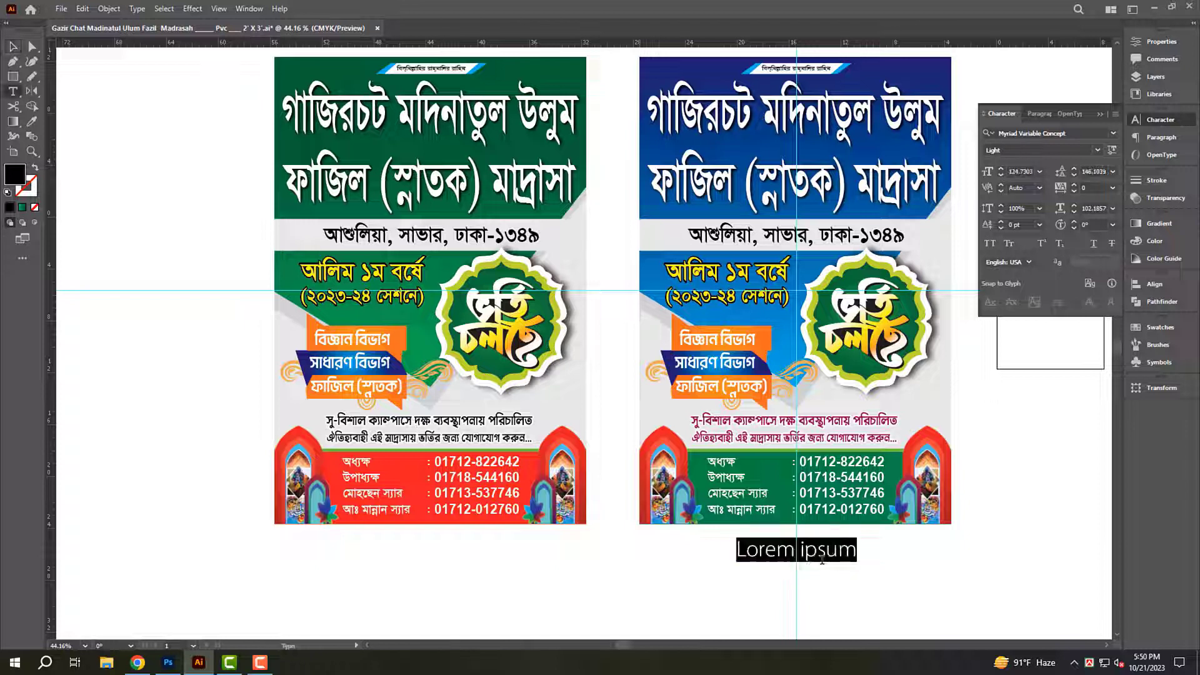
pyautogui.write('Size__ 2')
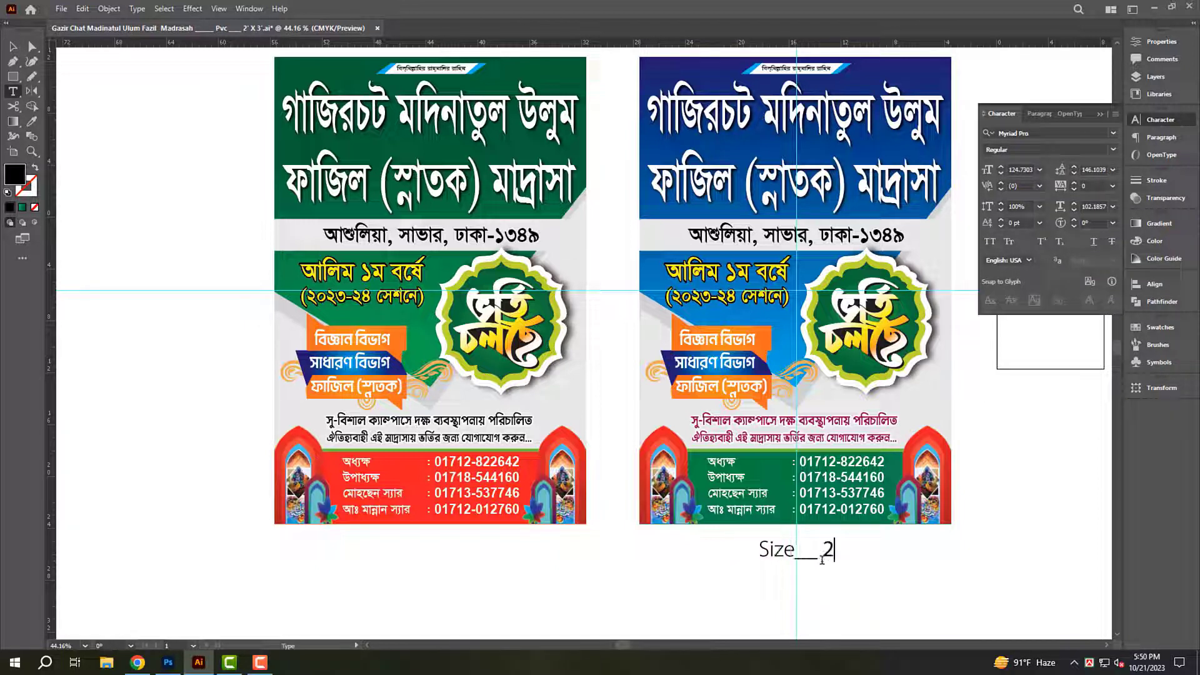
pyautogui.write("'X 3'__ 5")
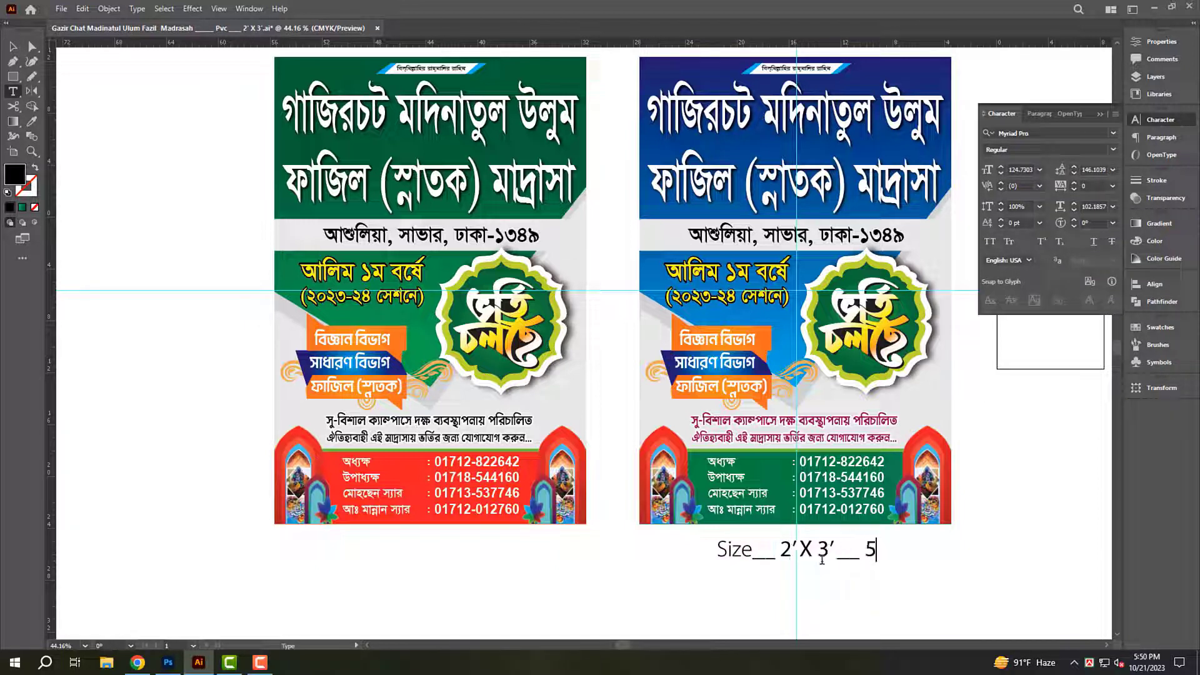
pyautogui.write('0 Pcs')
pyautogui.press('Escape')
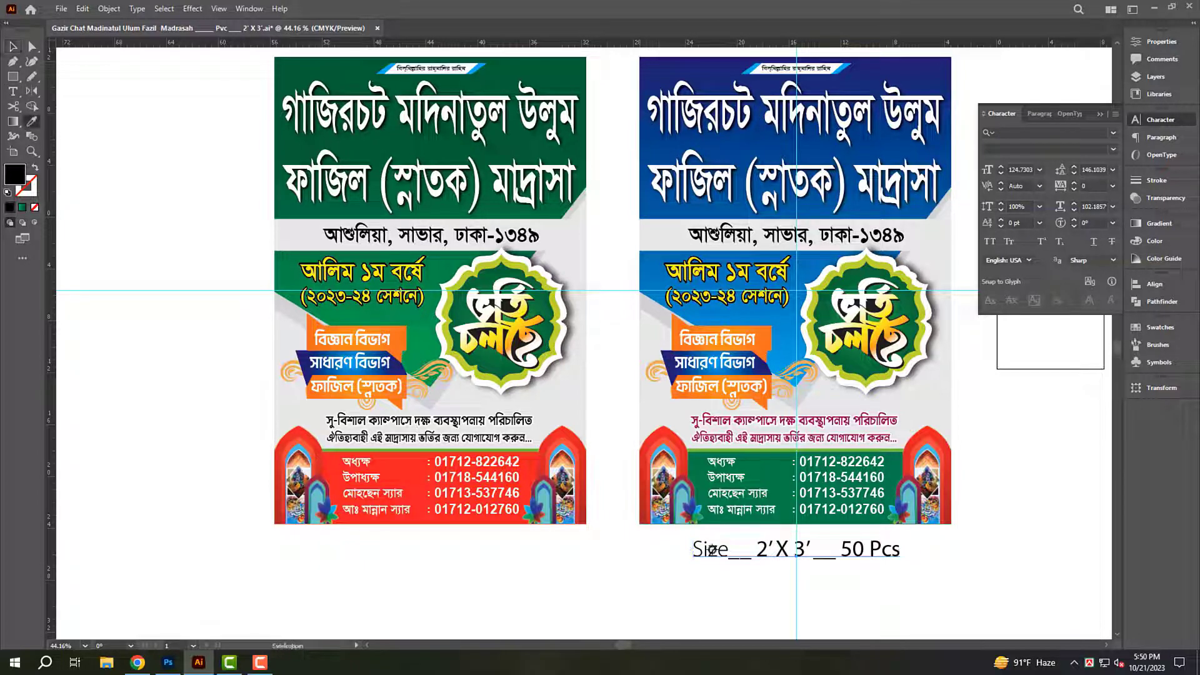
pyautogui.press('v')
pyautogui.moveTo(901, 550); pyautogui.dragTo(854, 554)
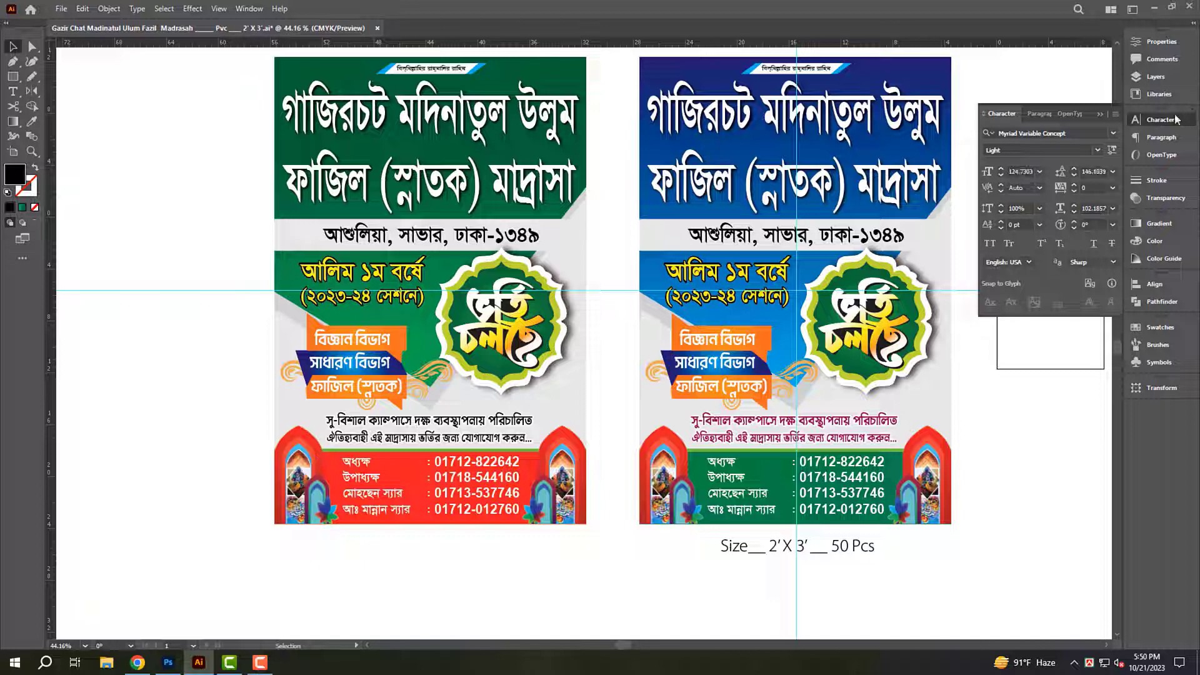
pyautogui.click(1153, 119)
pyautogui.moveTo(1012, 145); pyautogui.dragTo(1006, 232)
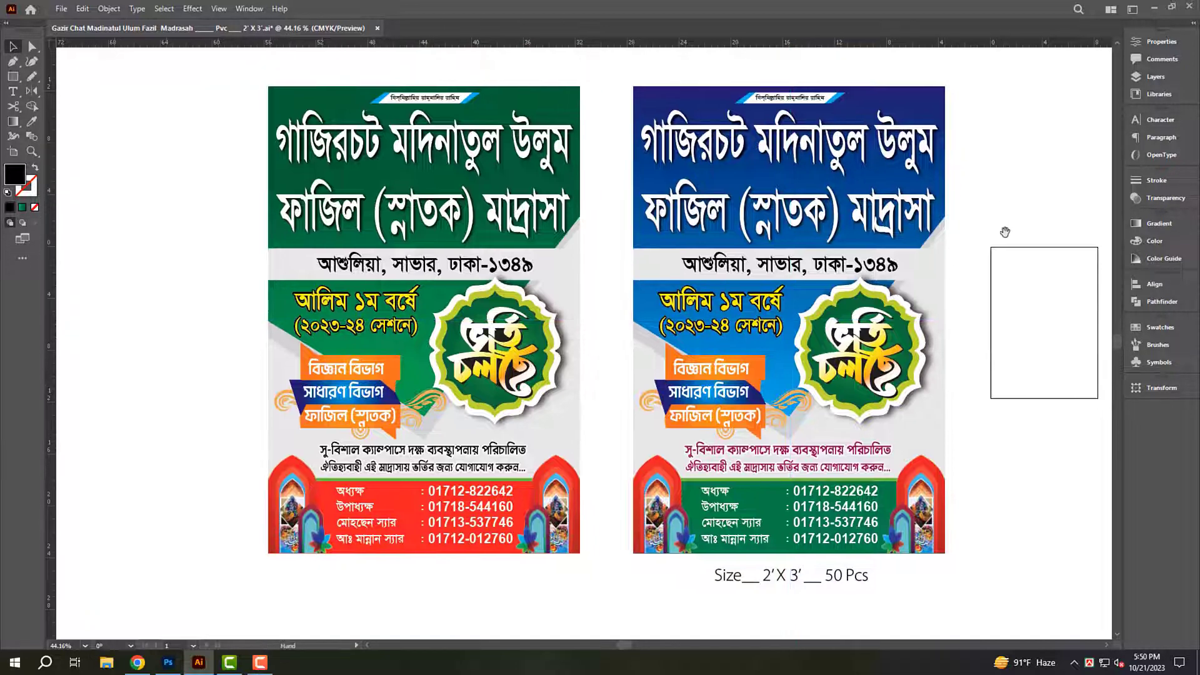
pyautogui.scroll(1, 1025, 243)
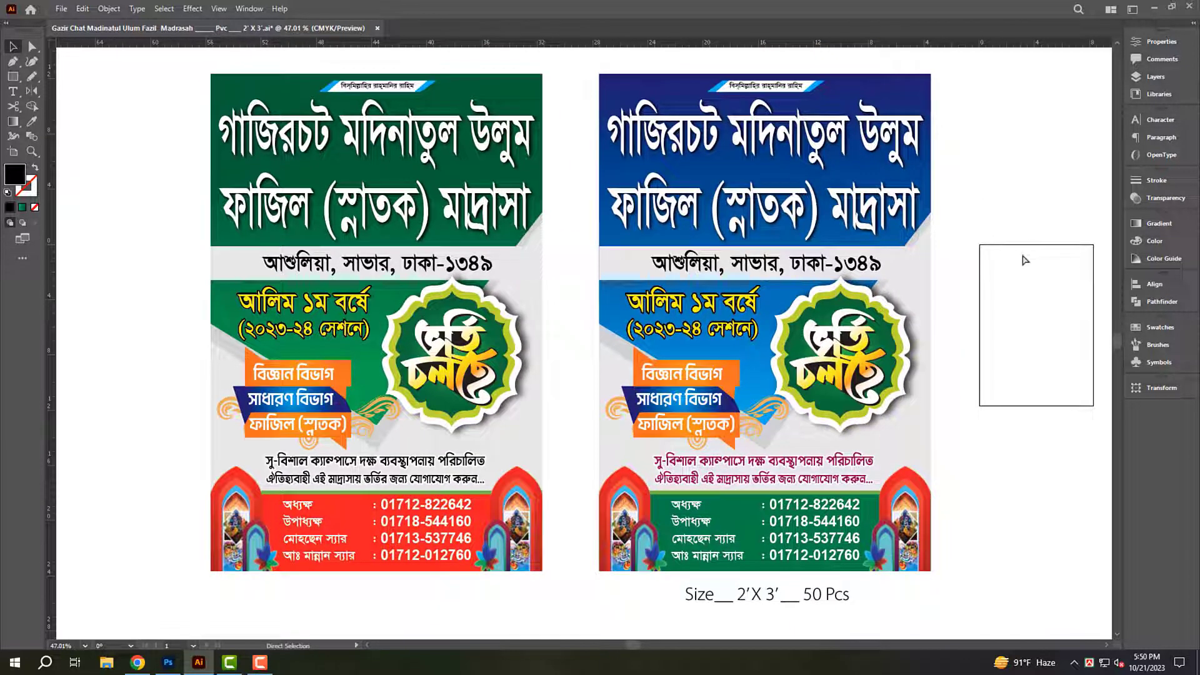
pyautogui.hotkey('ctrl', 's')
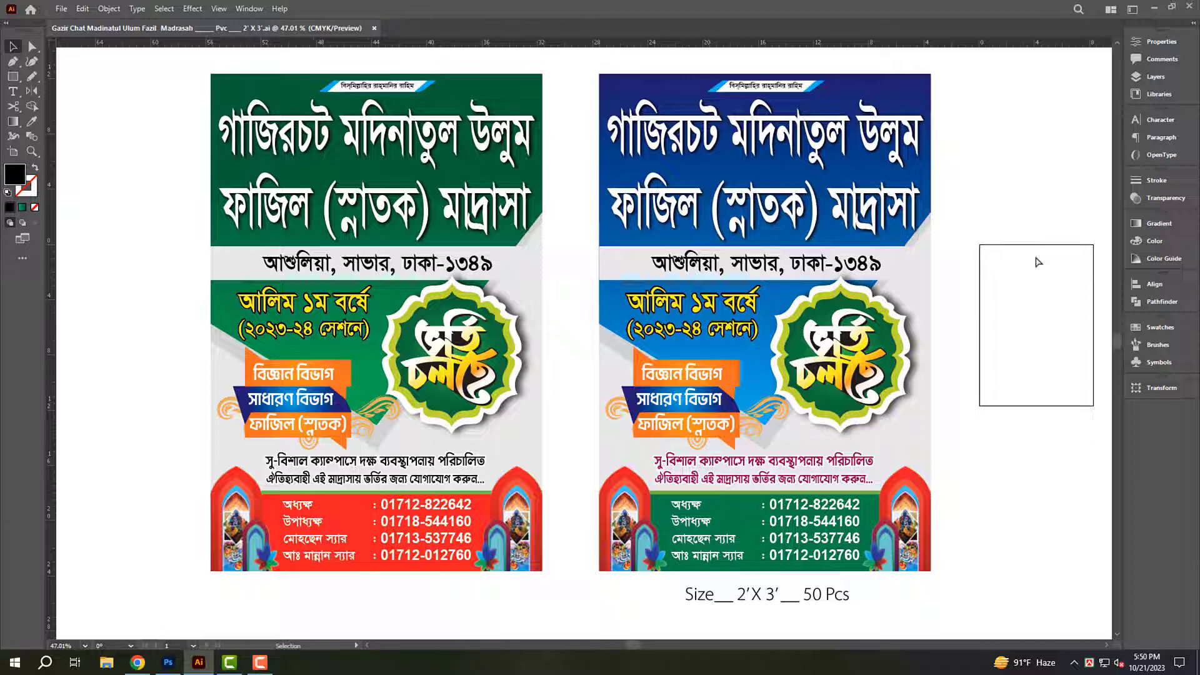